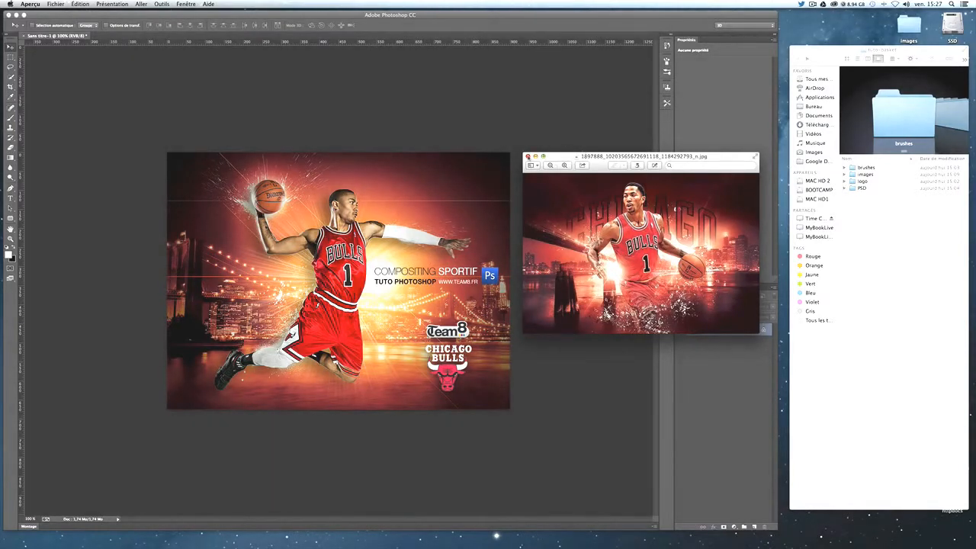
Step: Close the reference basketball image preview and switch to the tuto-basket folder in Finder
click(528, 156)
click(561, 164)
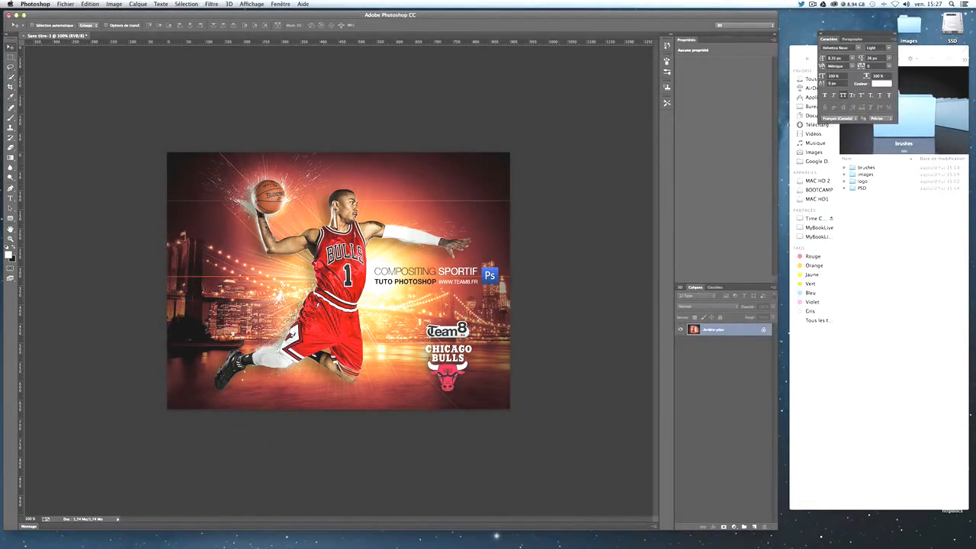
click(904, 52)
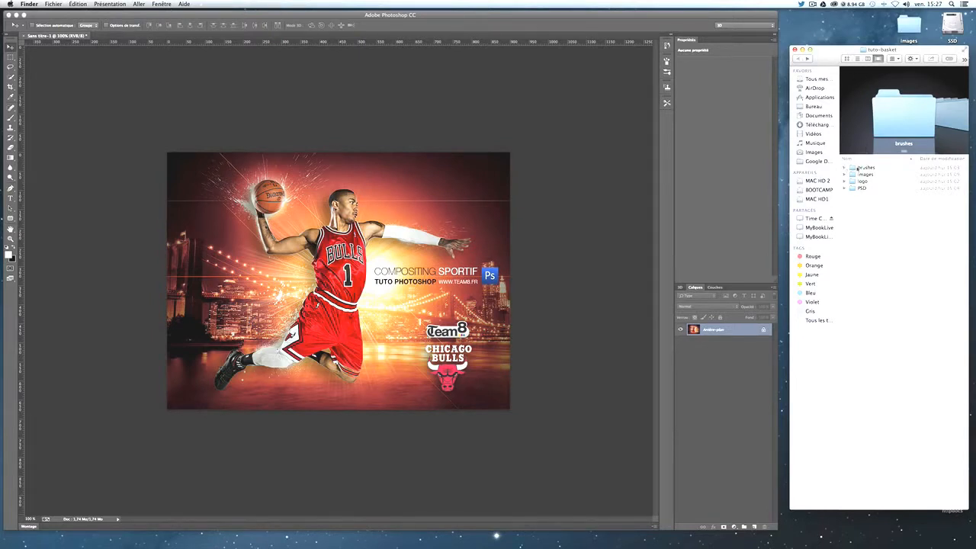
Step: Expand the brushes folder and extract spray.zip, dismissing the archive utility alert
click(846, 167)
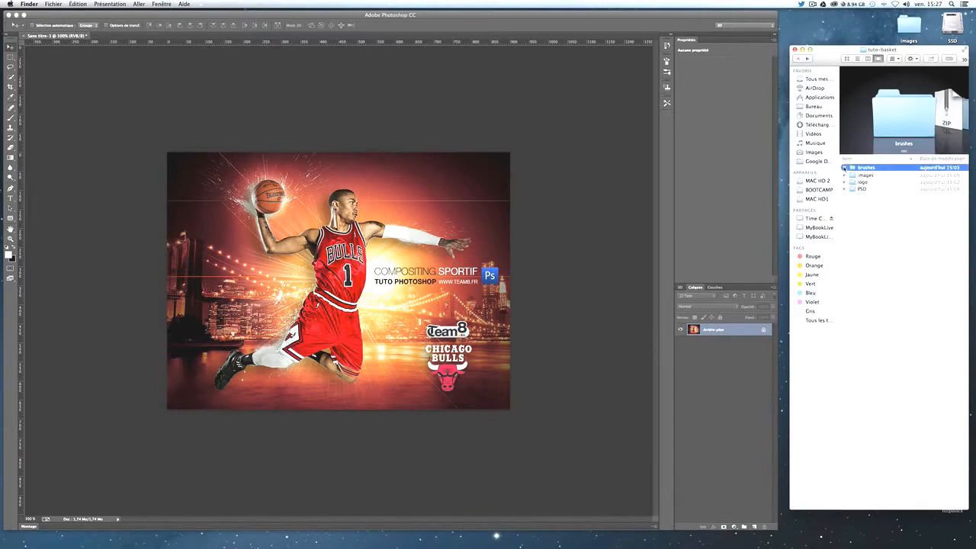
click(844, 167)
click(884, 176)
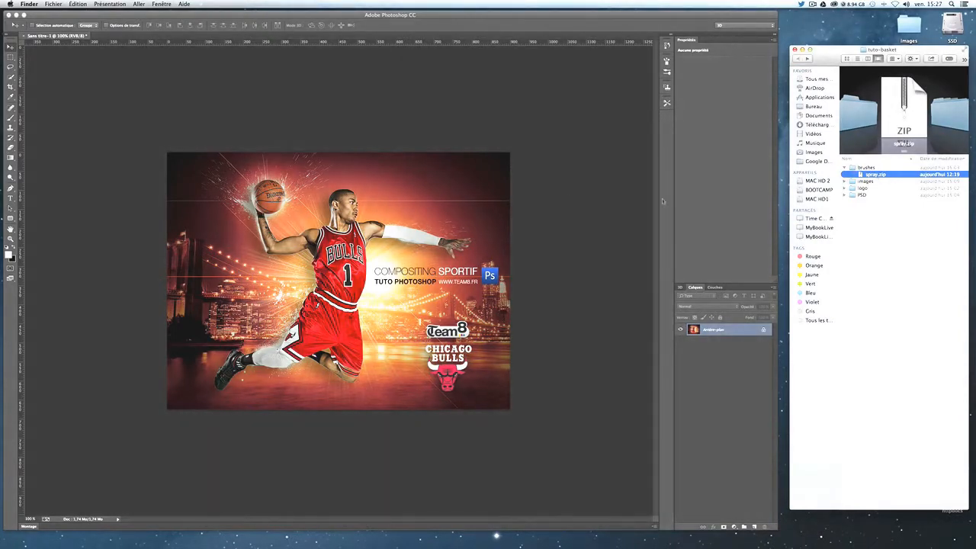
double_click(873, 175)
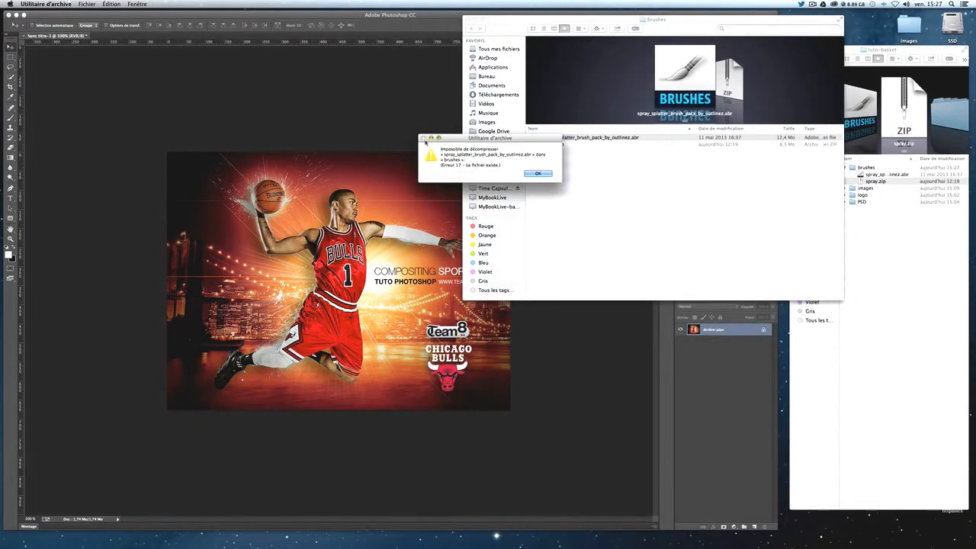
click(543, 173)
click(560, 174)
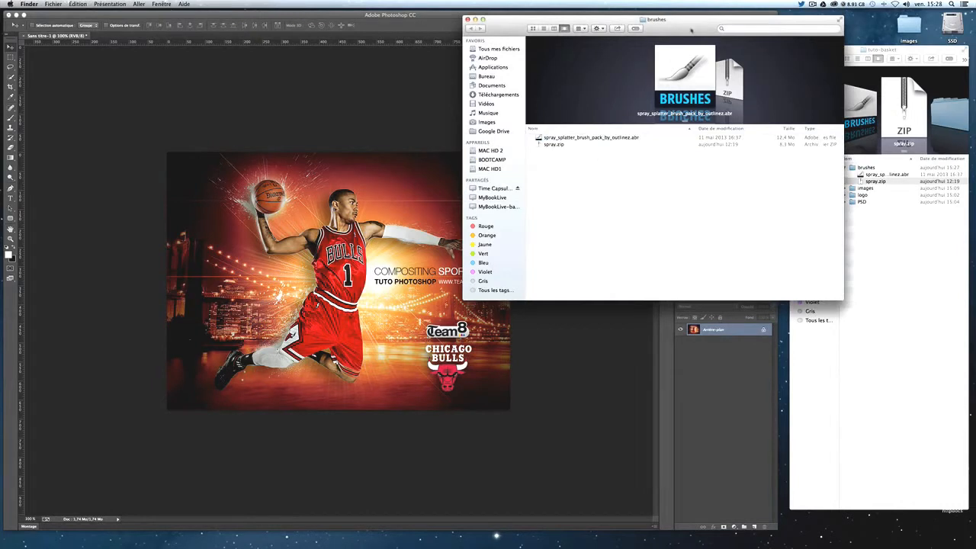
Step: Browse from the SSD drive through Applications, Adobe Photoshop CC and Presets to the Brushes folder and open Assorted Brushes.abr
drag(690, 30, 684, 24)
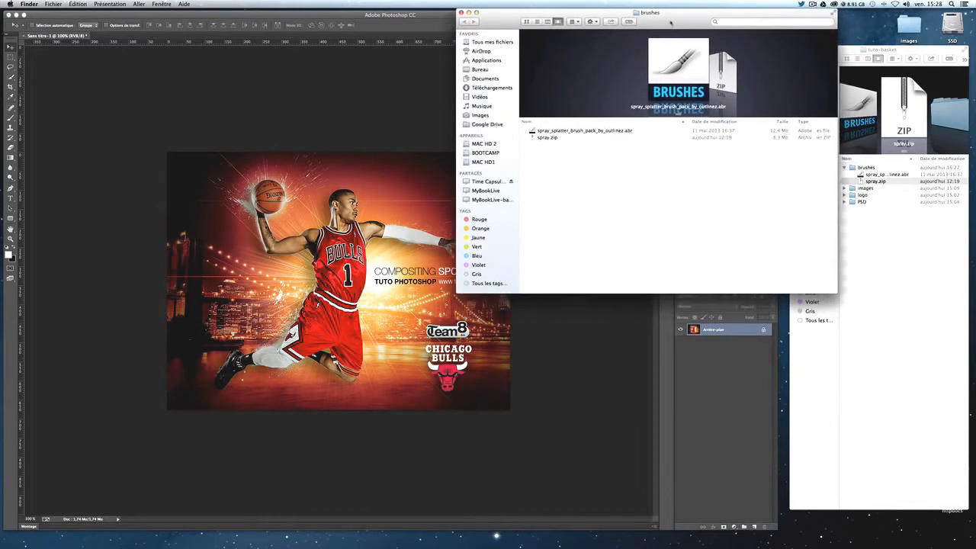
double_click(943, 29)
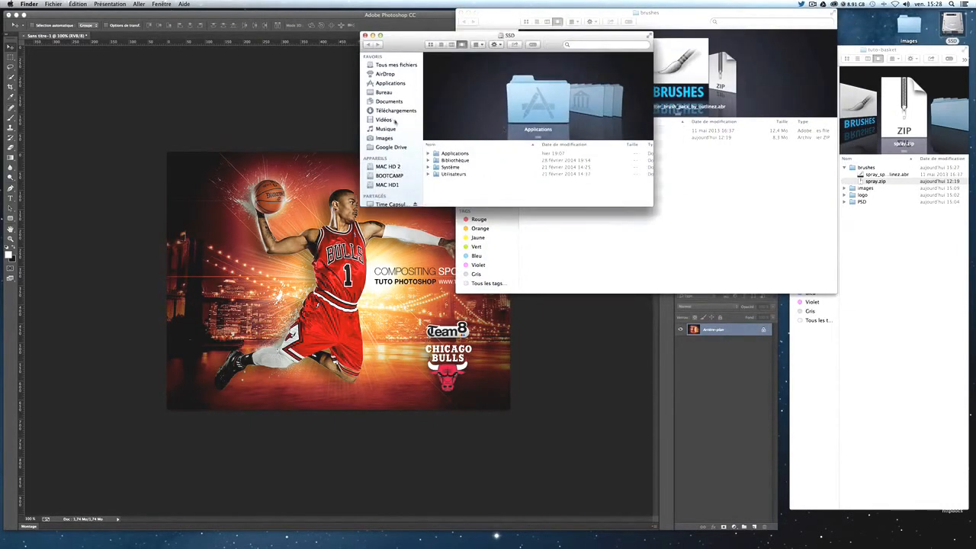
double_click(450, 153)
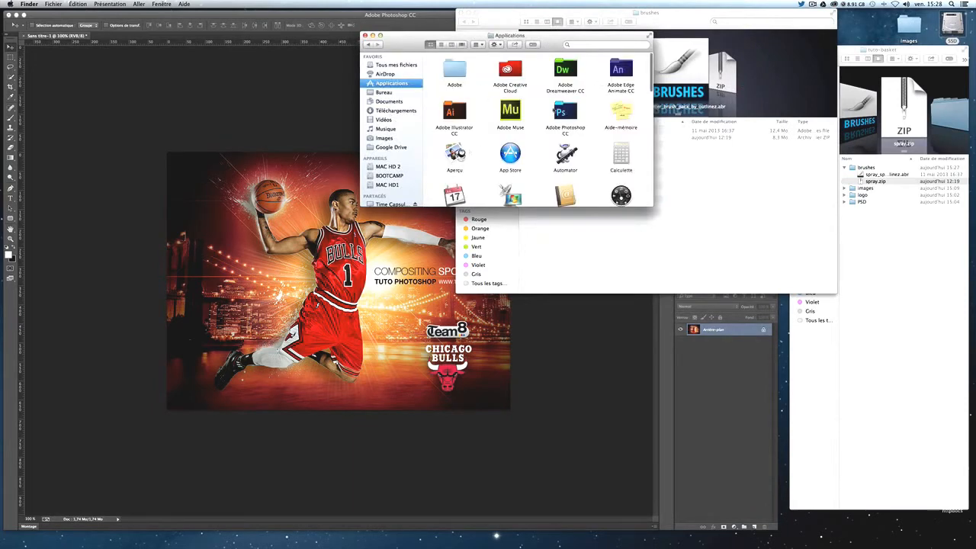
double_click(565, 115)
drag(539, 42, 639, 322)
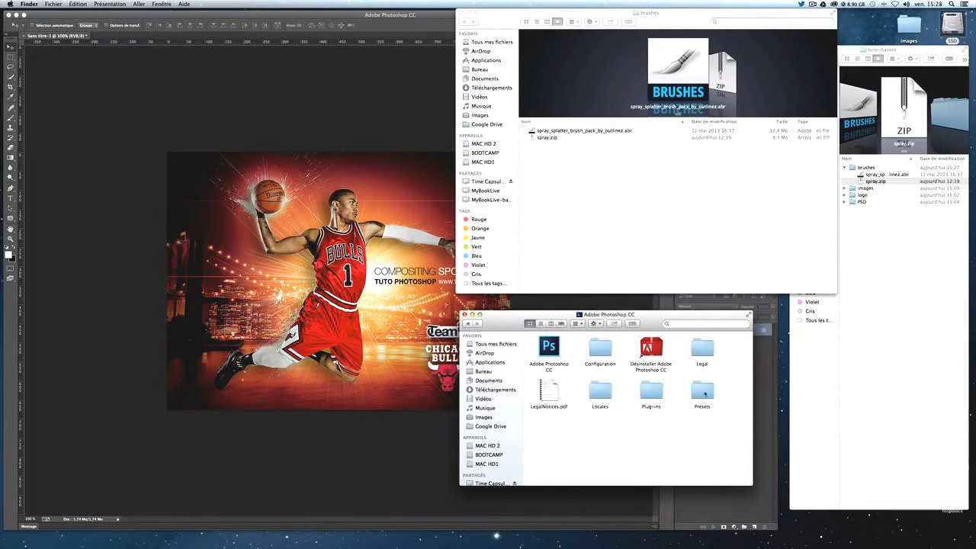
double_click(702, 390)
scroll(622, 397, down, 1)
scroll(621, 395, down, 2)
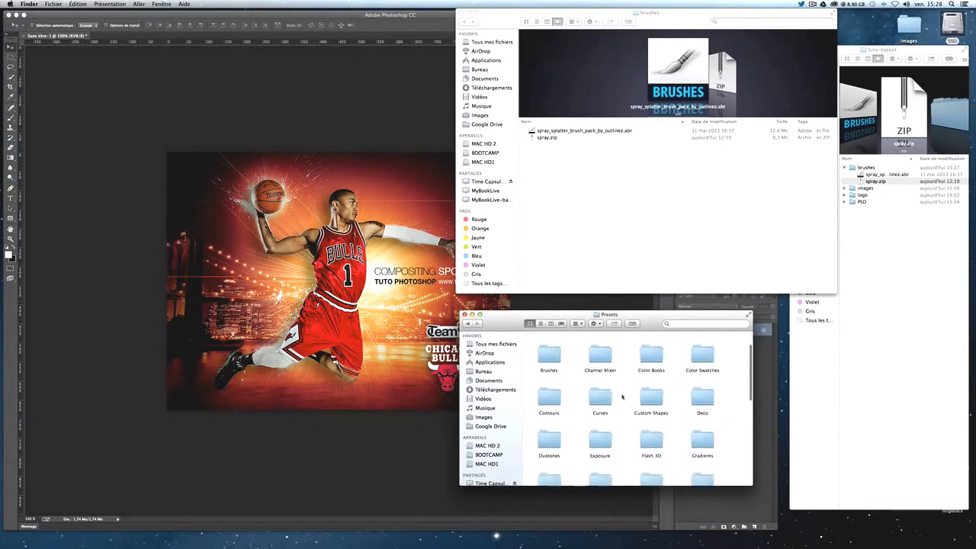
double_click(562, 362)
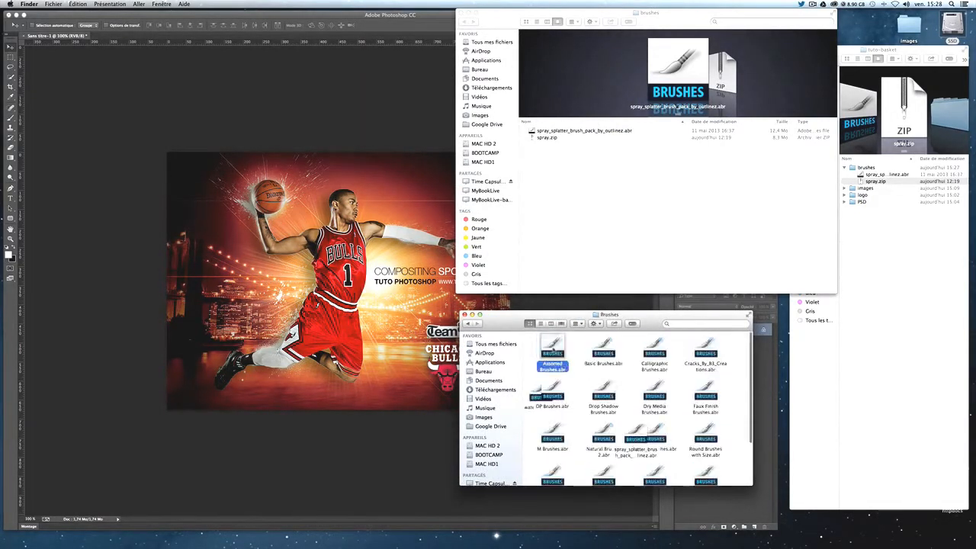
double_click(562, 357)
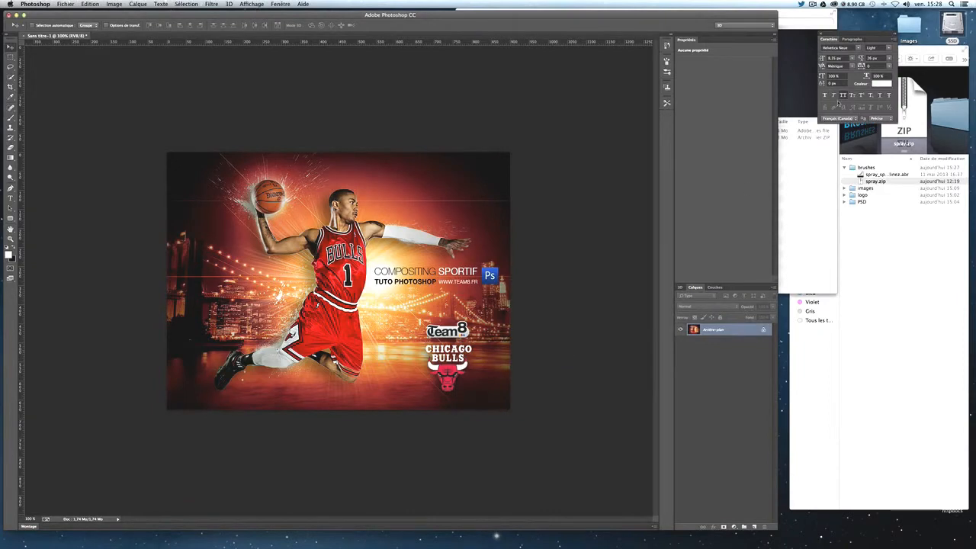
Step: Return to Finder and open the Brushes folder inside the Adobe Photoshop CC Presets from the SSD's Applications folder
click(819, 167)
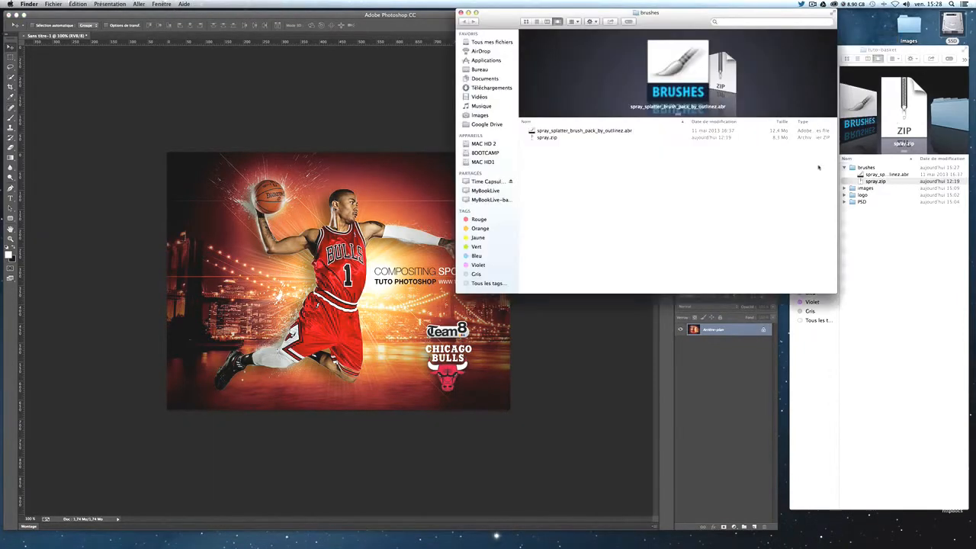
double_click(958, 32)
double_click(458, 154)
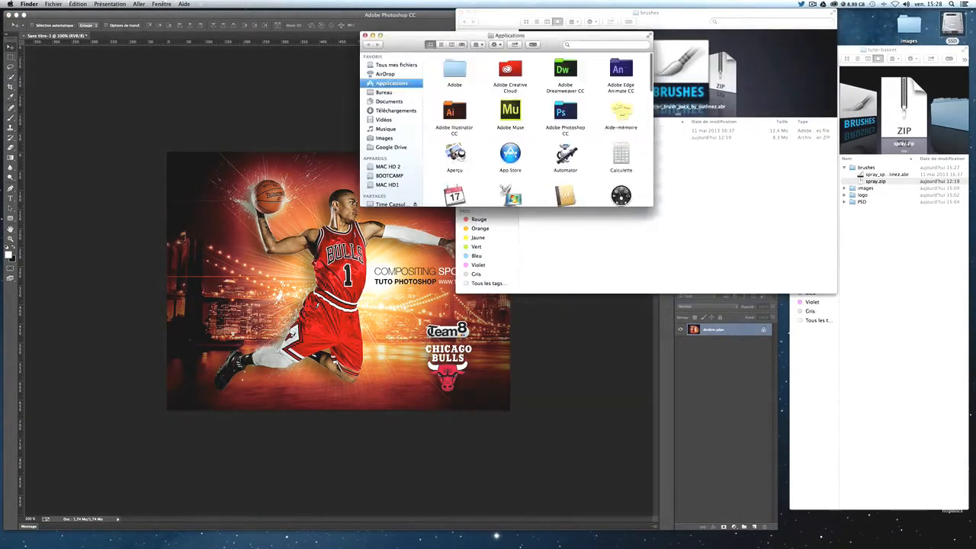
double_click(464, 75)
click(369, 44)
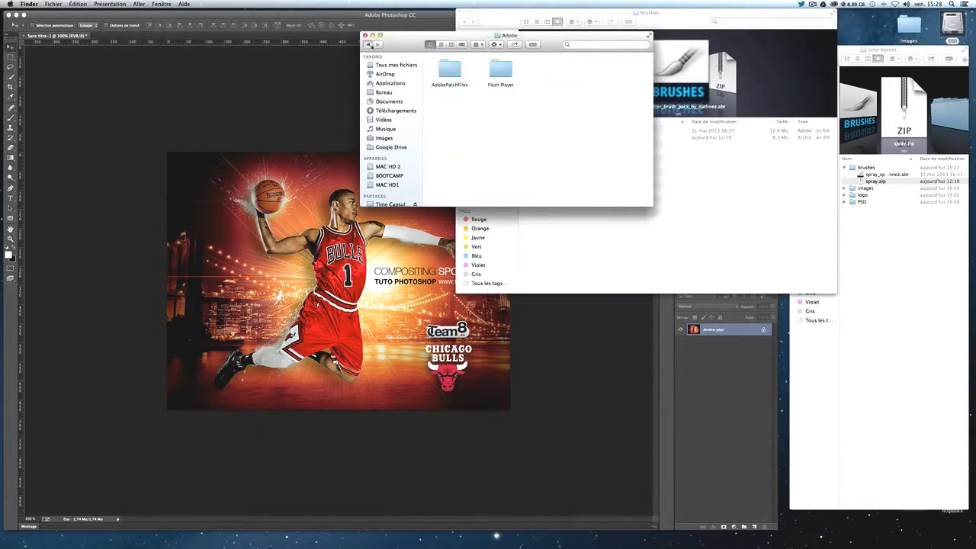
click(565, 115)
double_click(566, 115)
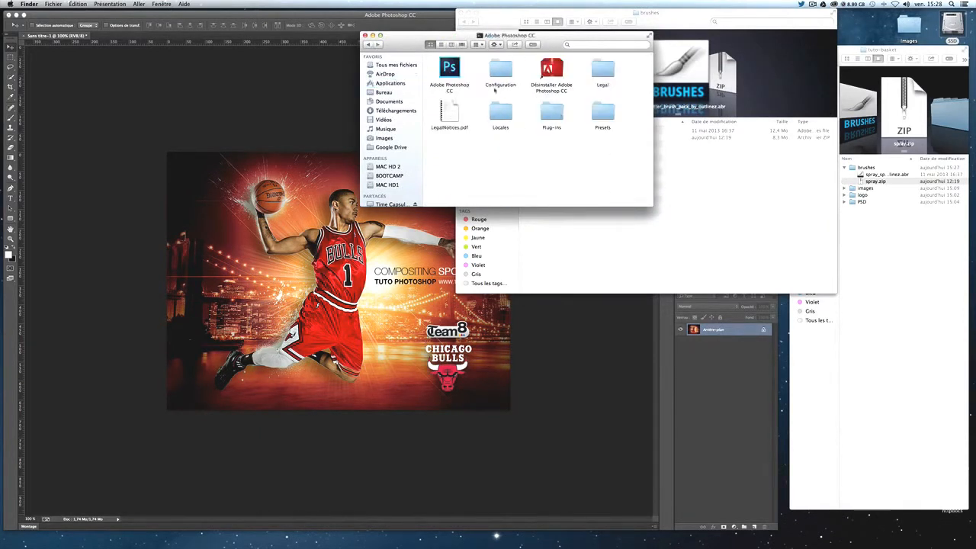
double_click(599, 115)
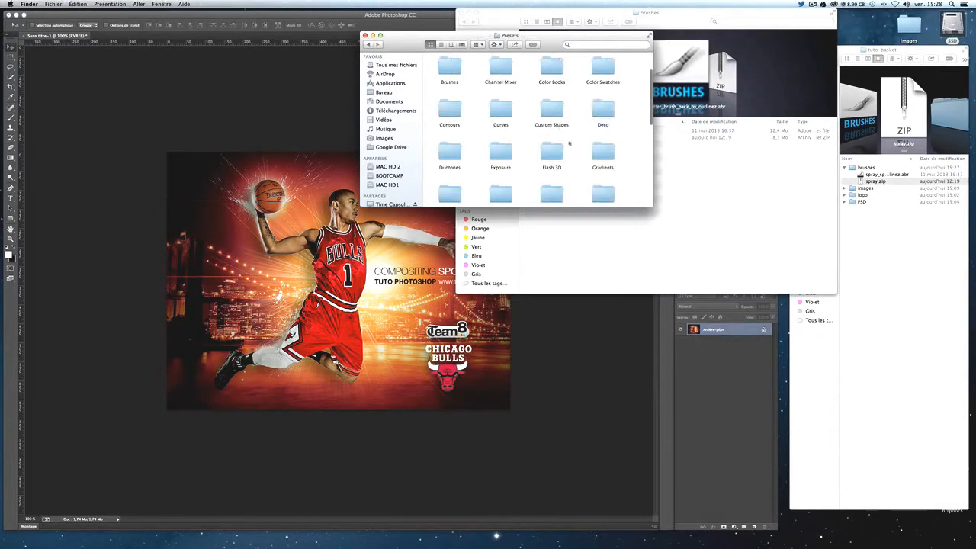
double_click(449, 69)
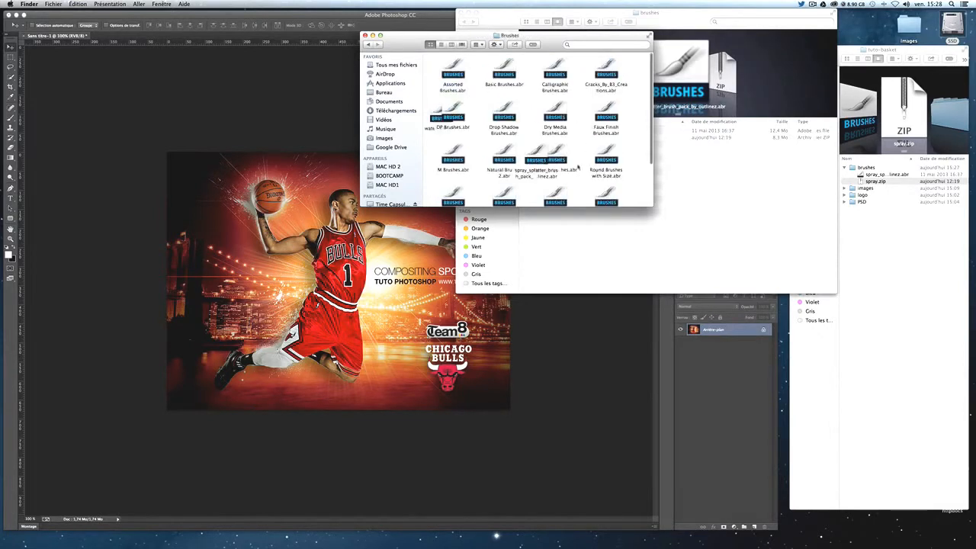
Step: Copy spray_splatter_brush_pack_by_outlinez.abr into Photoshop's Brushes folder, replacing the existing file, and close both folder windows
drag(671, 19, 729, 27)
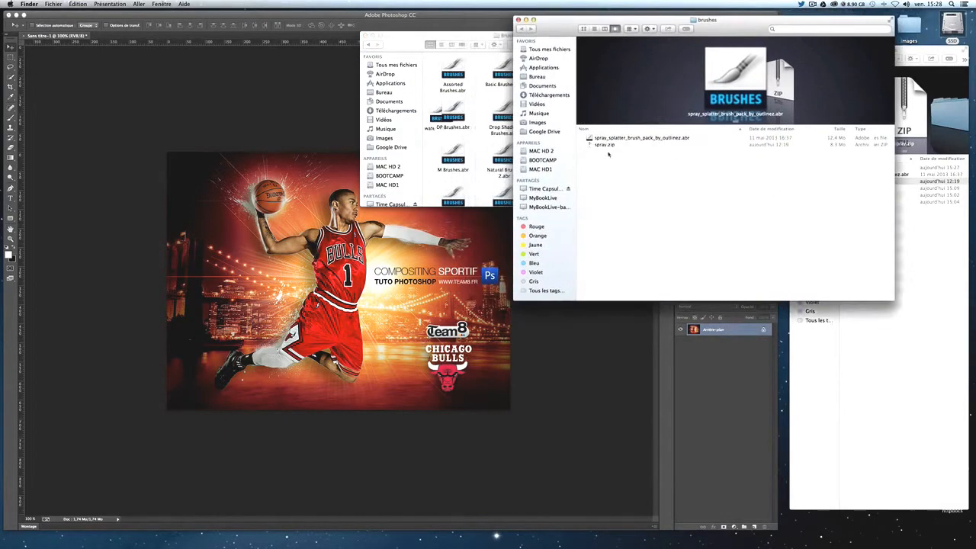
drag(615, 138, 496, 143)
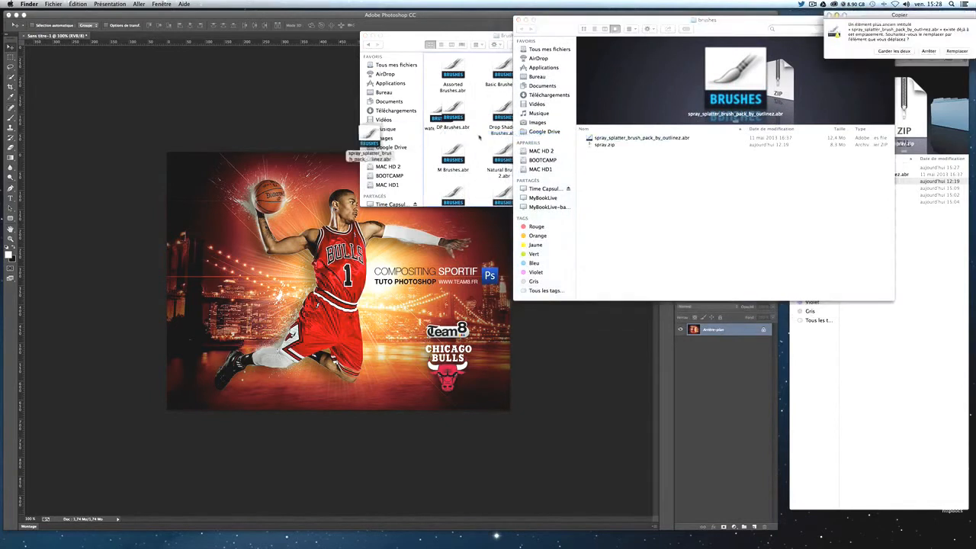
drag(876, 15, 503, 182)
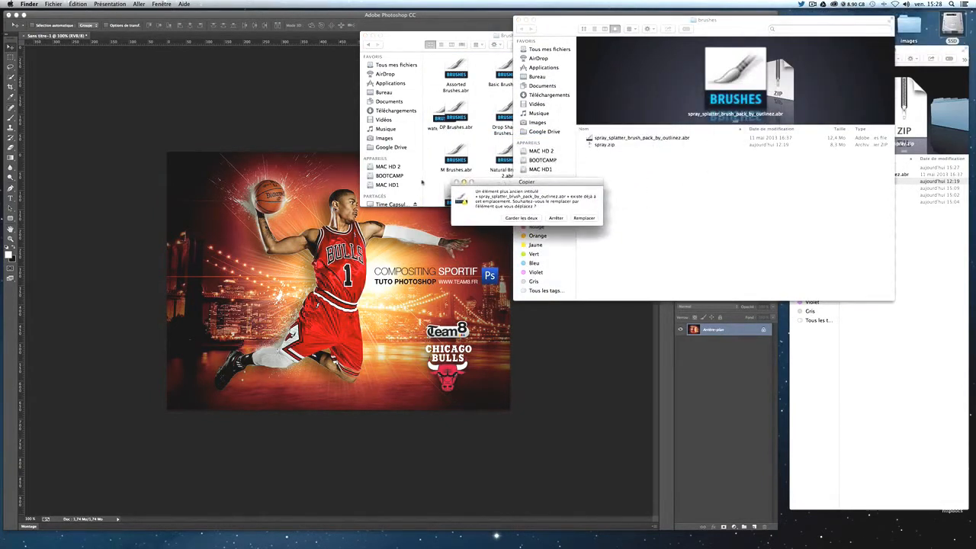
click(581, 219)
click(477, 43)
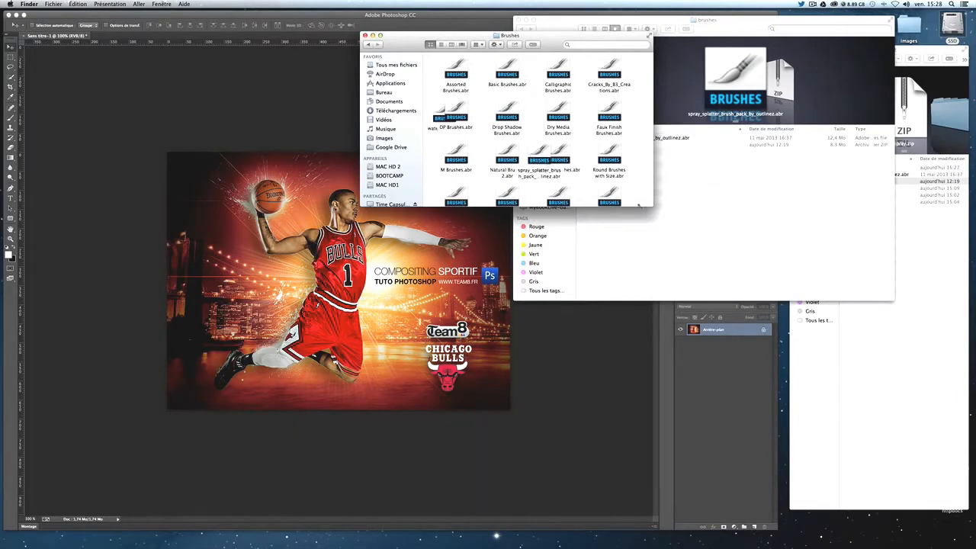
click(364, 36)
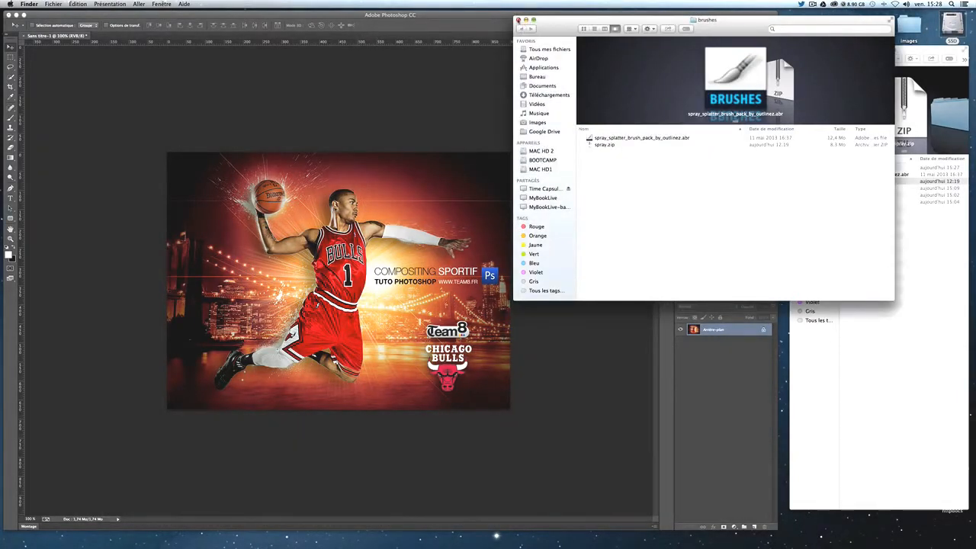
click(518, 20)
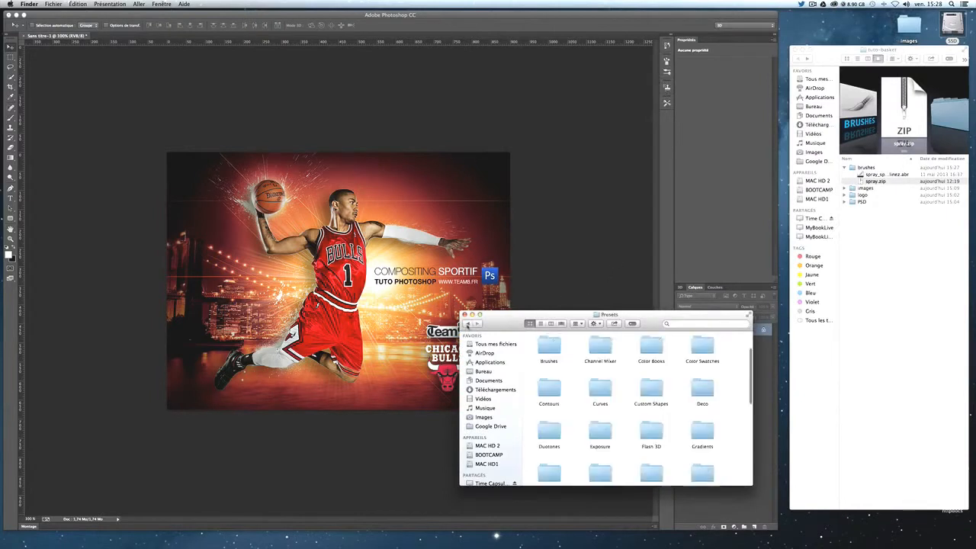
Step: Review the path from the Adobe Photoshop CC folder through Presets to Brushes, then close that window
click(467, 324)
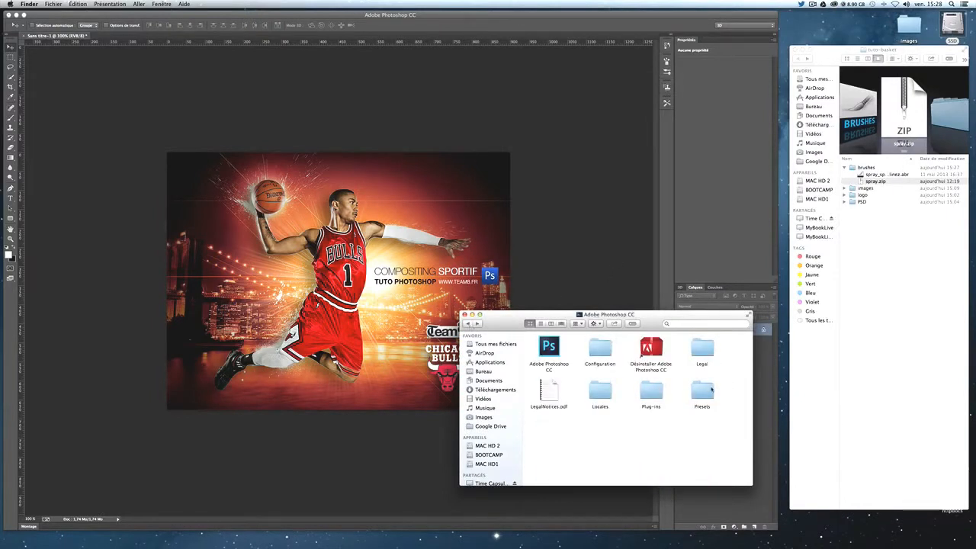
double_click(703, 392)
double_click(550, 347)
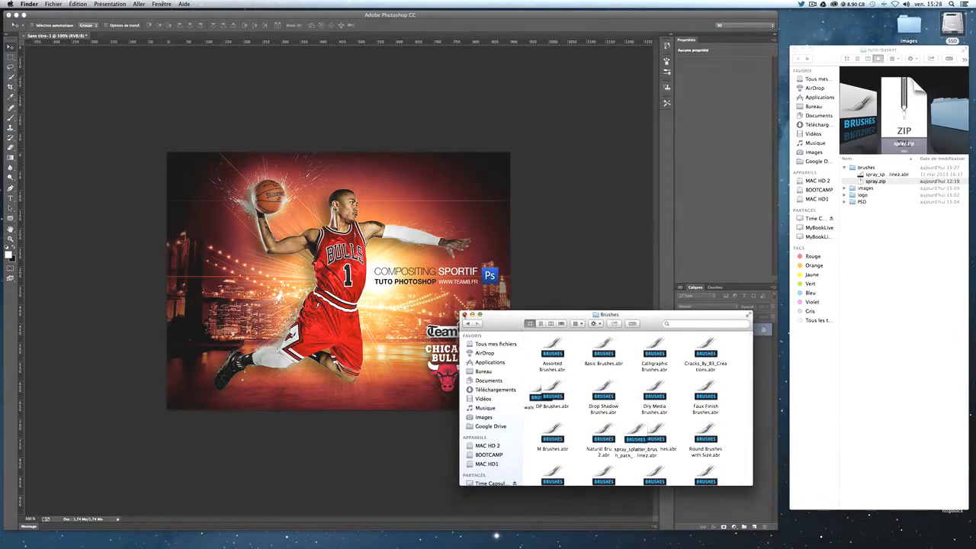
click(464, 314)
click(879, 243)
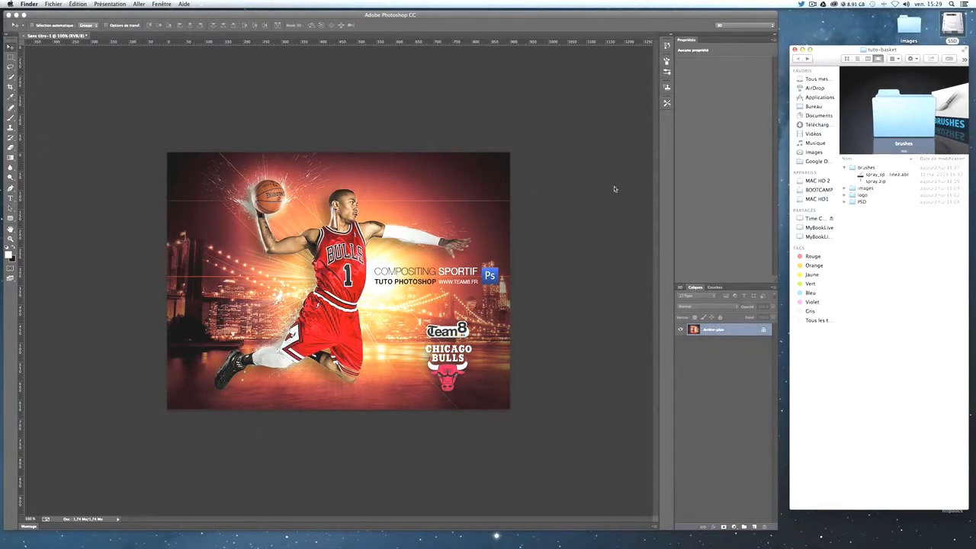
Step: Expand the images folder and open brooklyn.jpg in Photoshop
click(844, 189)
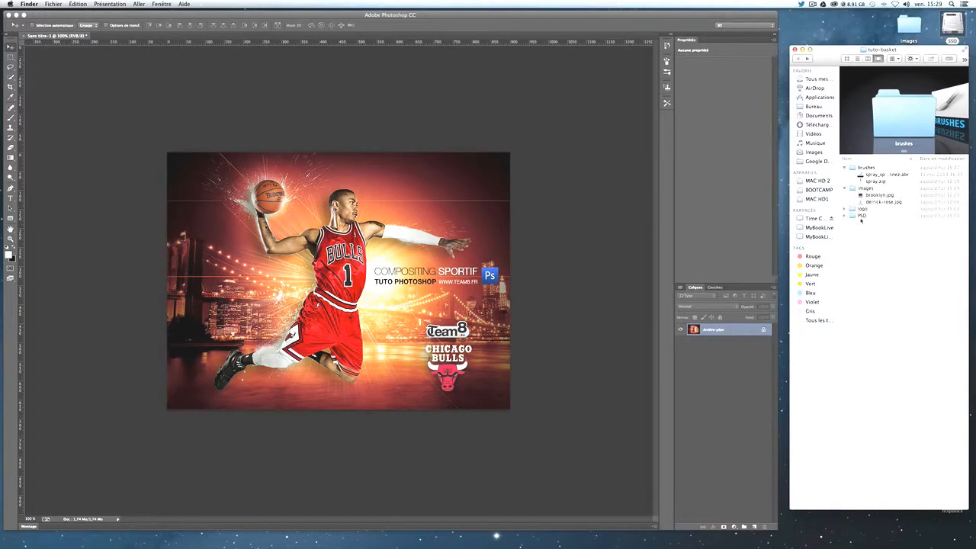
click(868, 194)
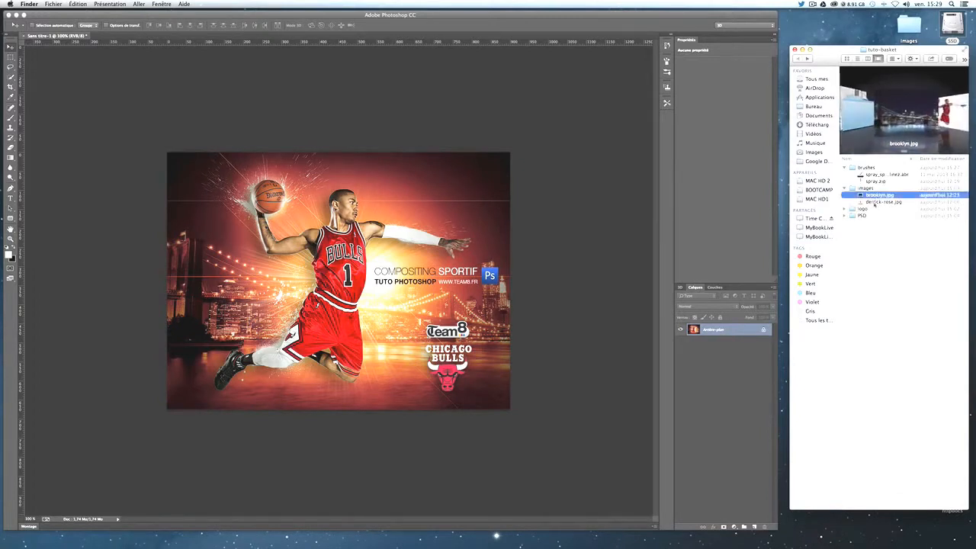
right_click(870, 197)
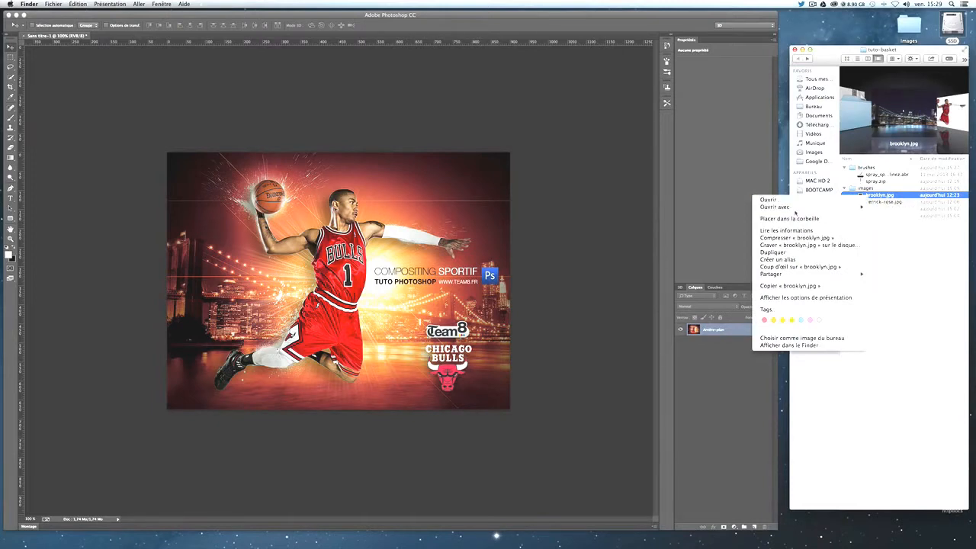
mouse_move(795, 209)
click(911, 227)
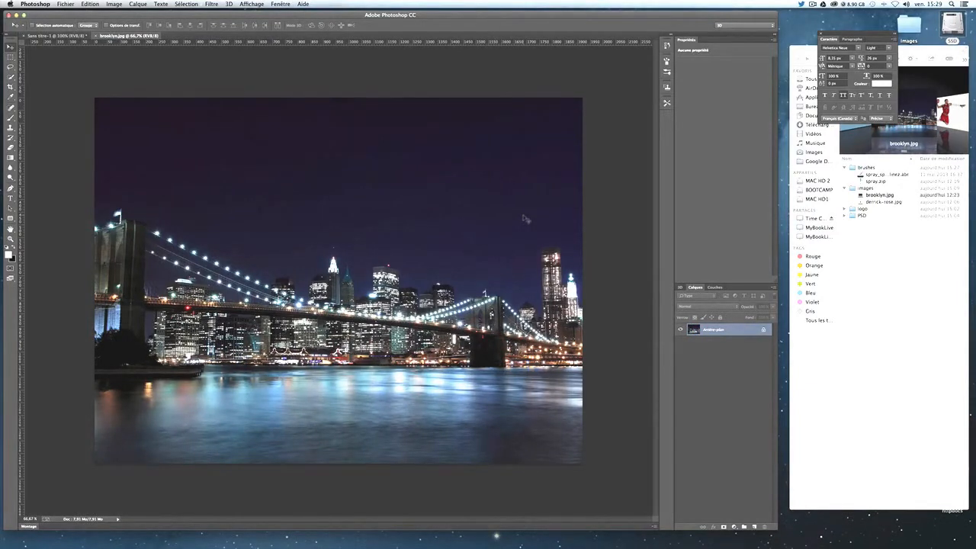
Step: Convert the locked background into the normal layer Calque 0 and duplicate that layer
double_click(732, 331)
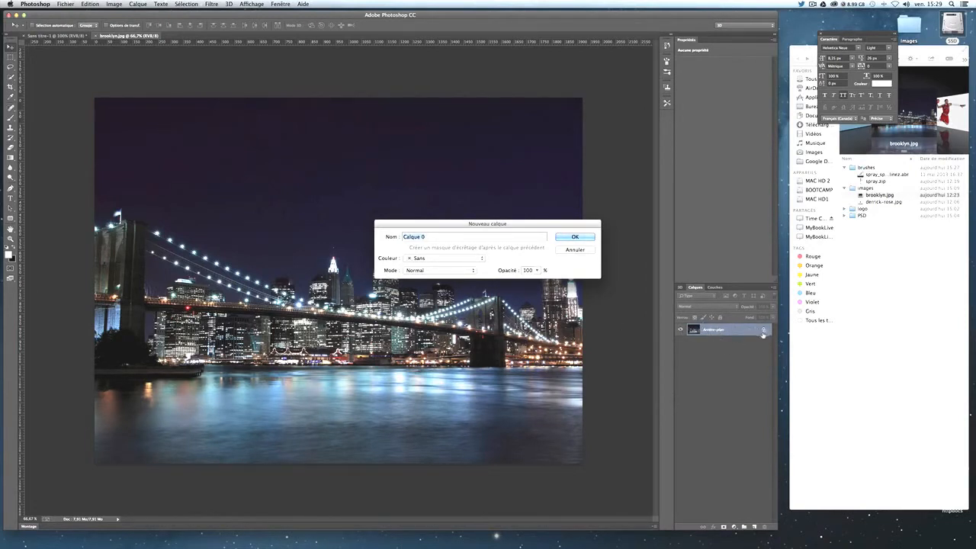
click(587, 238)
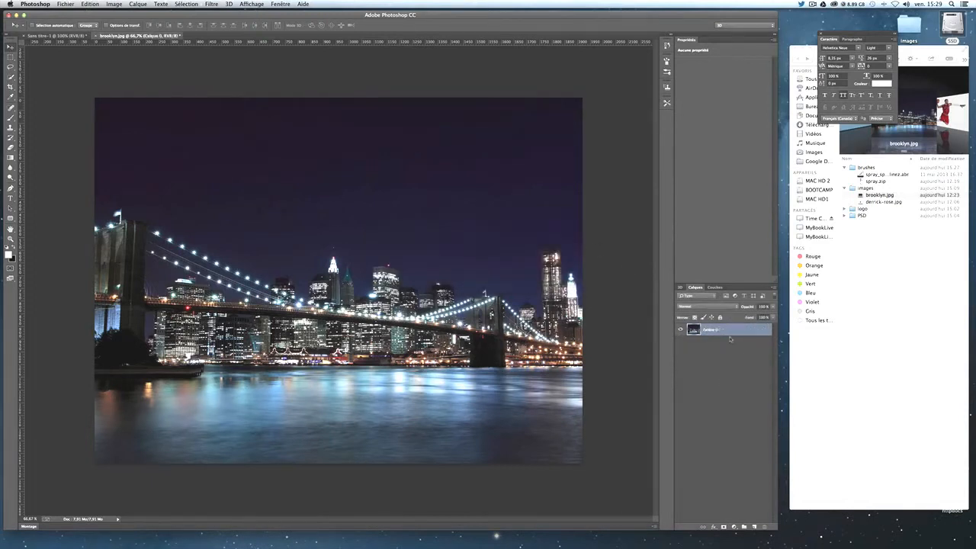
drag(731, 338, 755, 526)
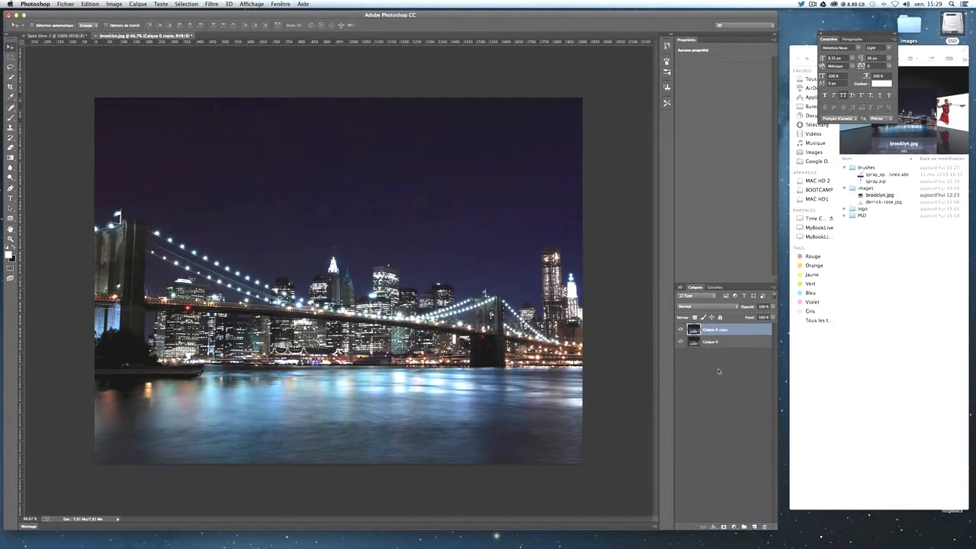
Step: Undo the layer duplication and duplicate Calque 0 again
key(super+z)
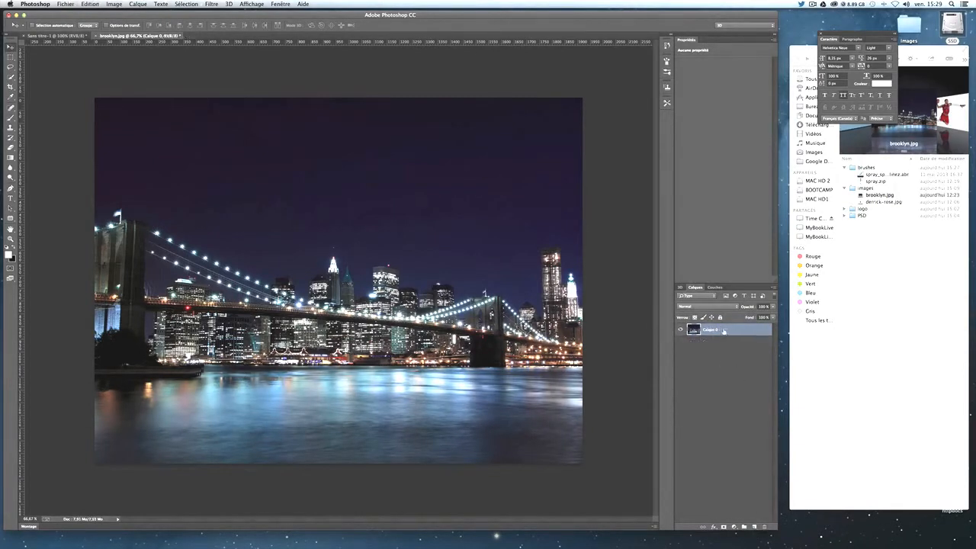
drag(720, 332, 755, 525)
key(super+z)
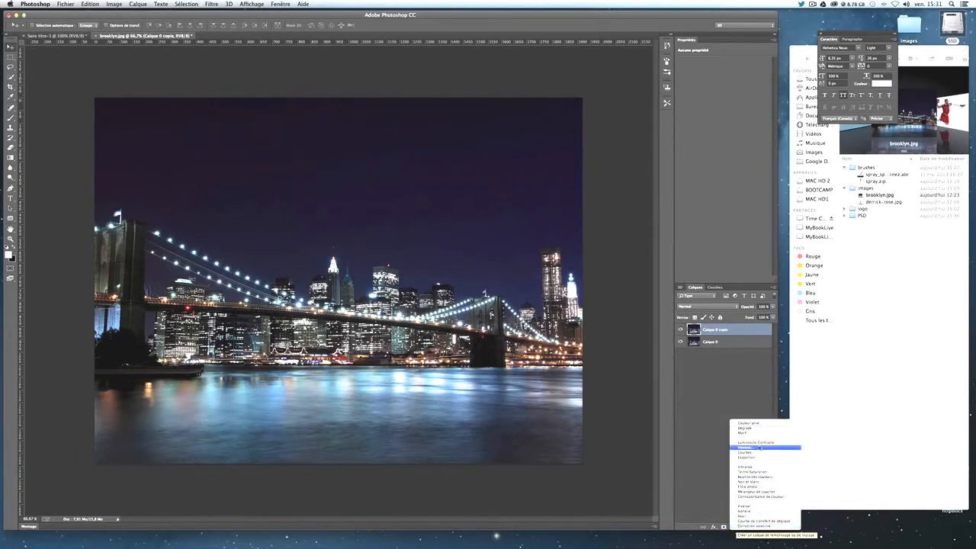
Step: Add a Hue/Saturation adjustment layer above the bridge photo with hue -30 and saturation +40
click(752, 473)
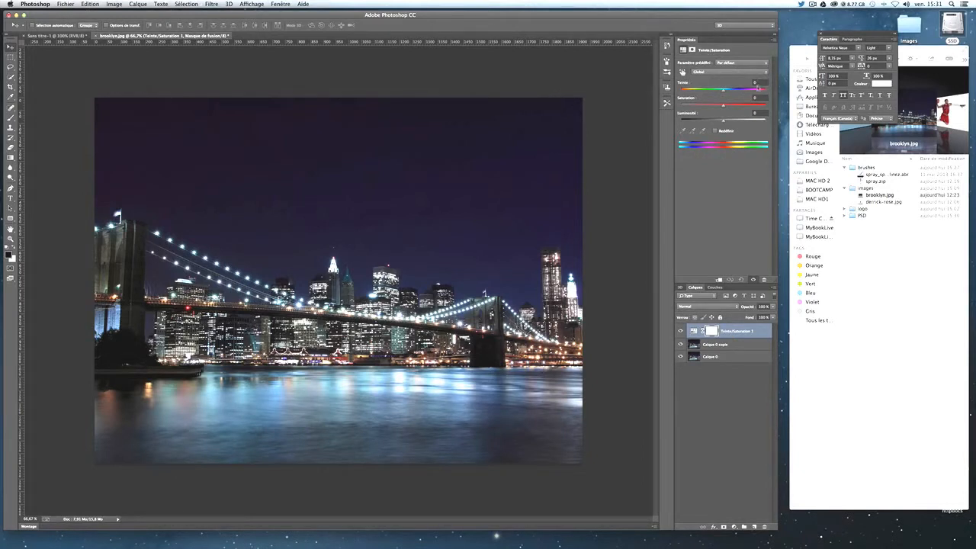
click(759, 81)
text(-30)
key(Tab)
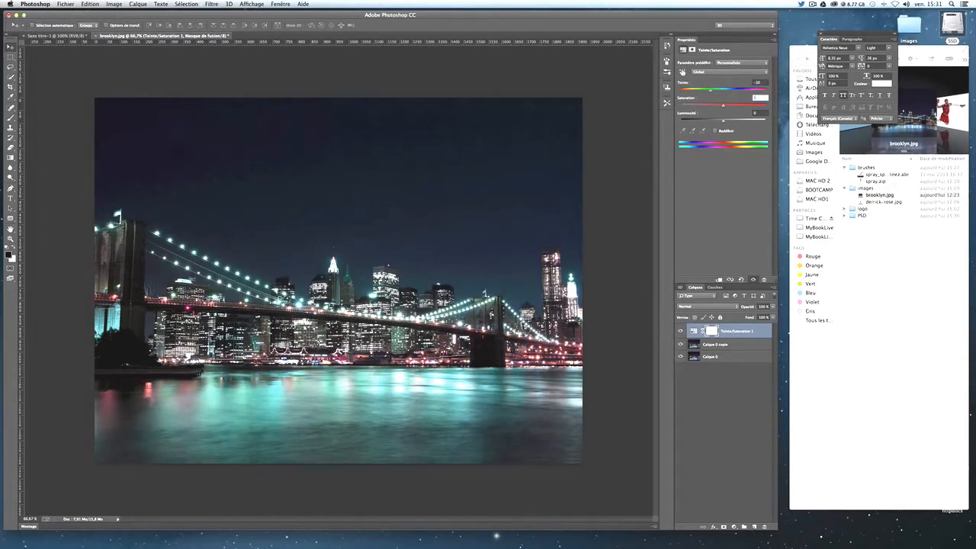
text(40)
key(Tab)
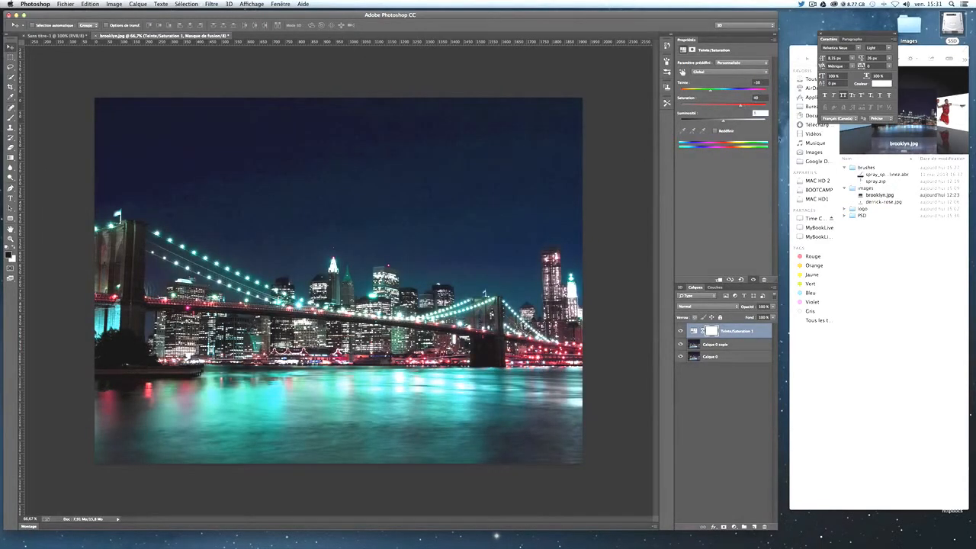
Step: Duplicate the Teinte/Saturation 1 adjustment layer
click(752, 368)
click(752, 334)
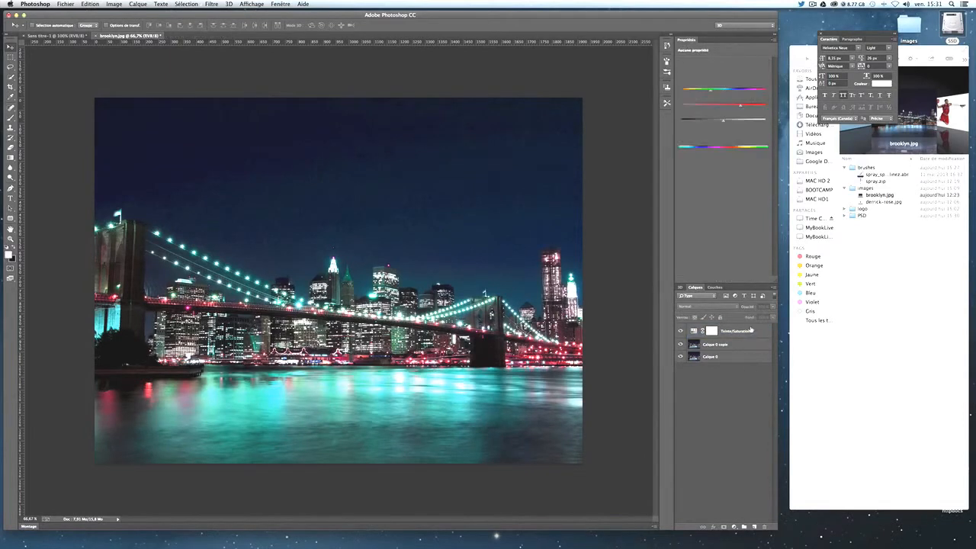
drag(757, 333, 754, 526)
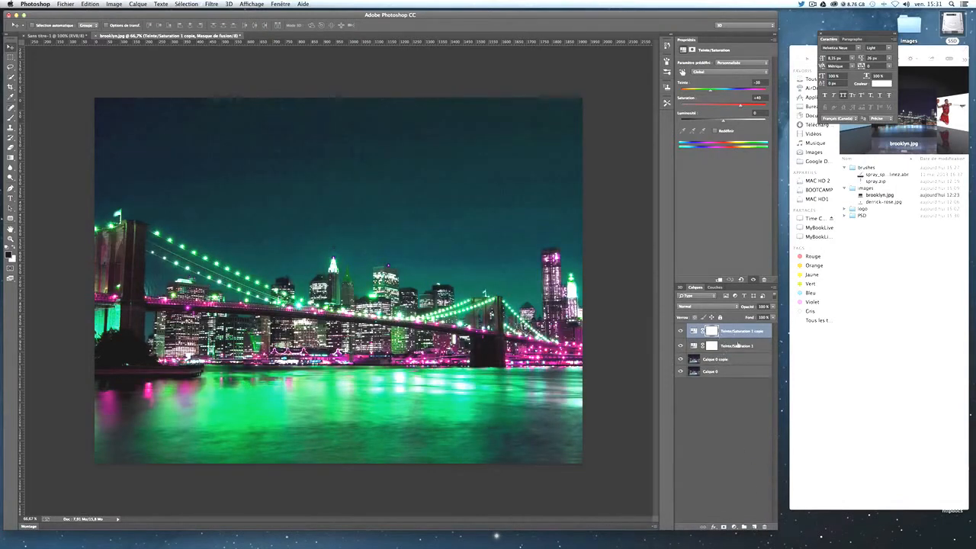
Step: Set the copied Hue/Saturation layer to hue 0 and saturation 25, with the Redéfinir (Colorize) option enabled
click(761, 83)
text(0)
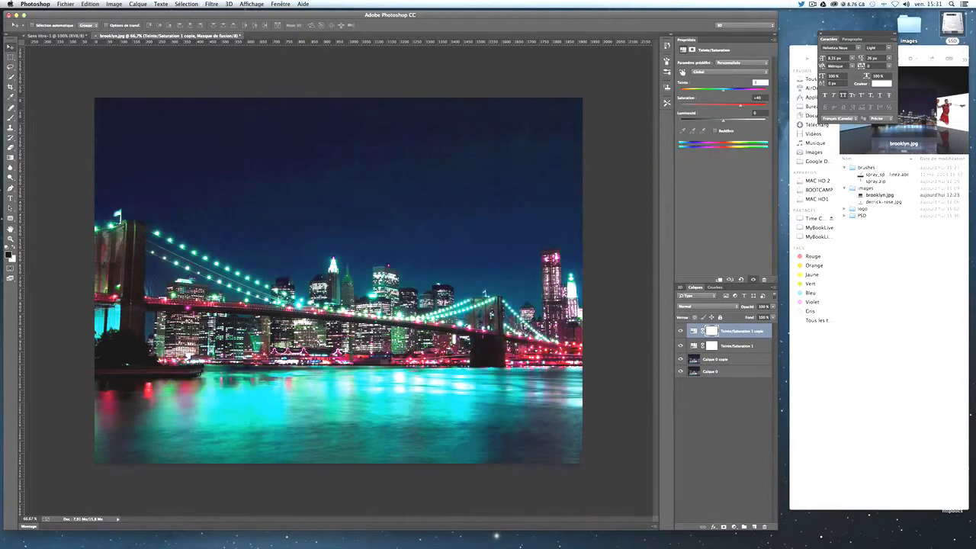
key(Tab)
text(25)
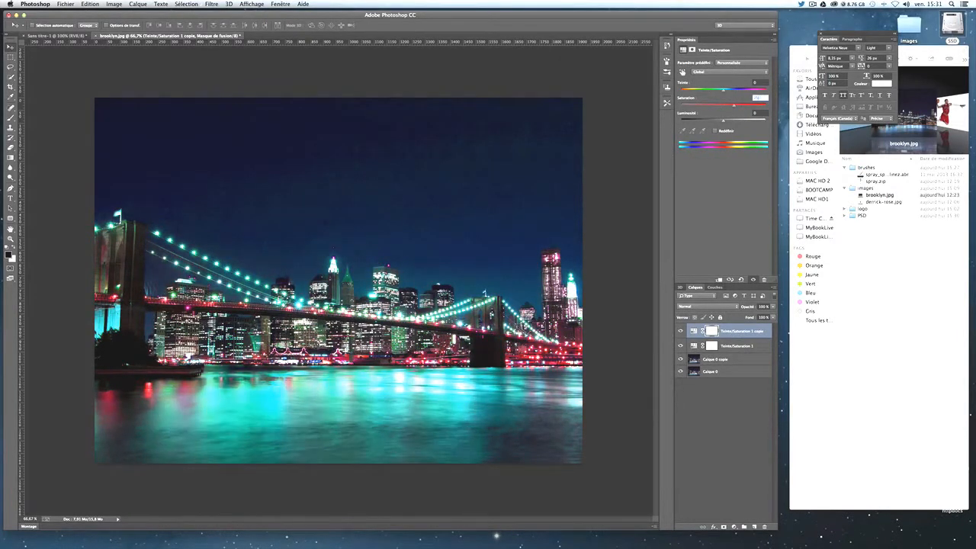
click(716, 131)
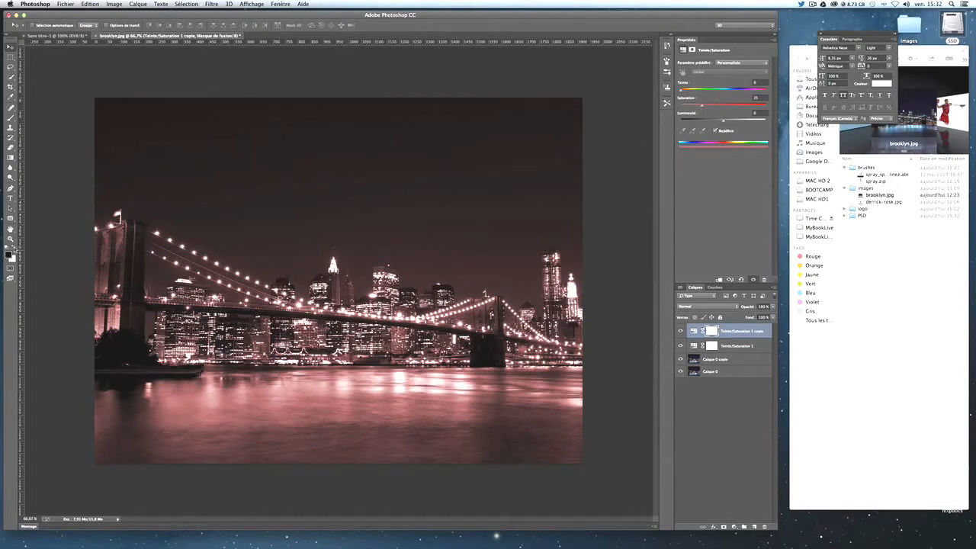
Step: Make white the foreground colour and add a gradient fill layer using the Couleur -> Transparent preset
click(14, 250)
click(137, 4)
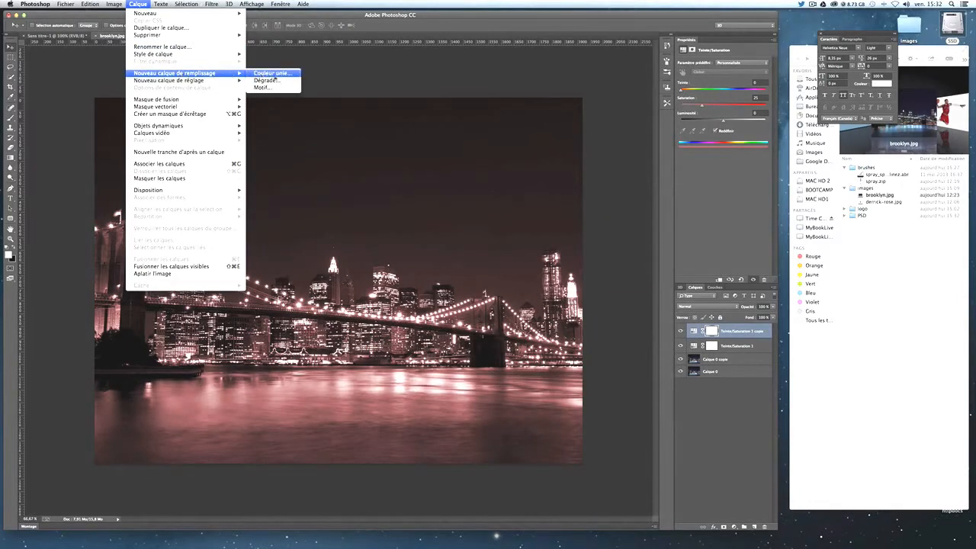
click(277, 81)
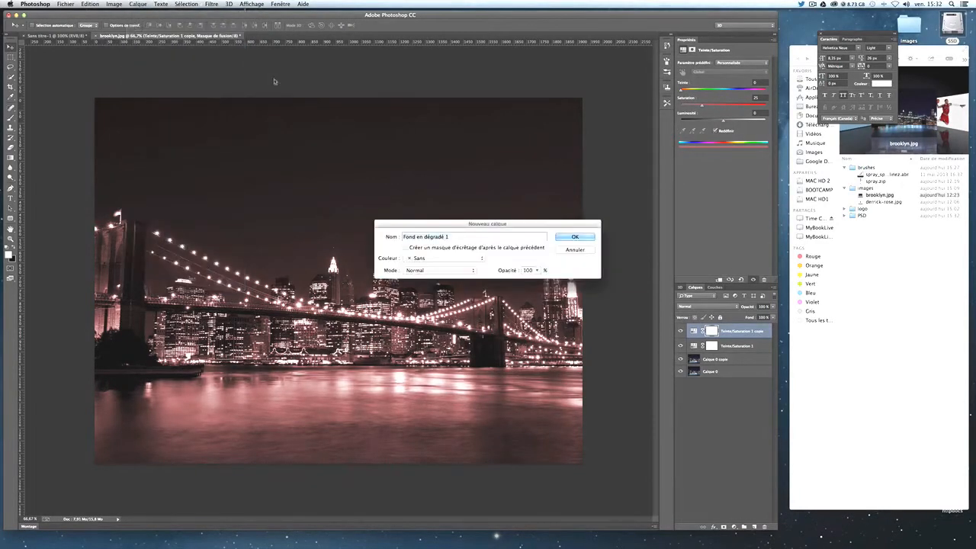
key(Return)
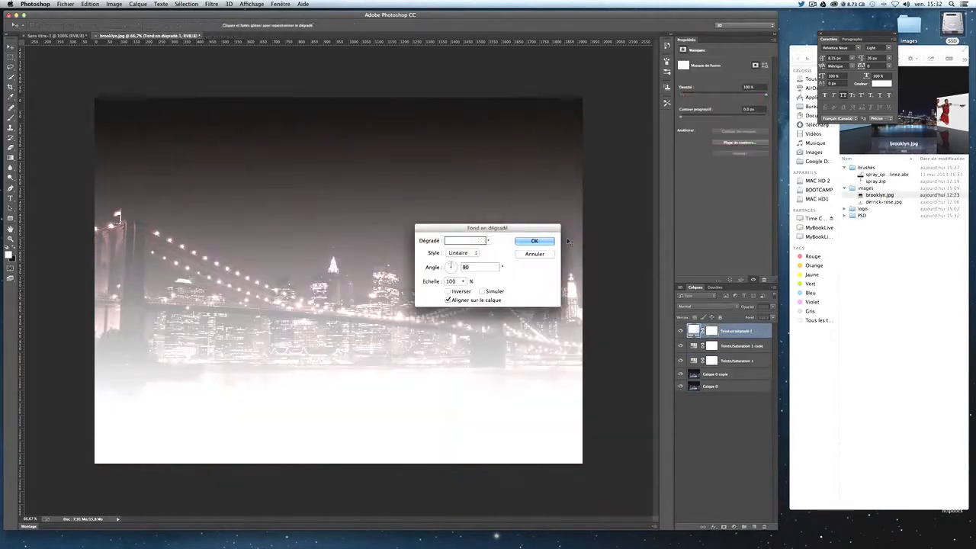
click(455, 241)
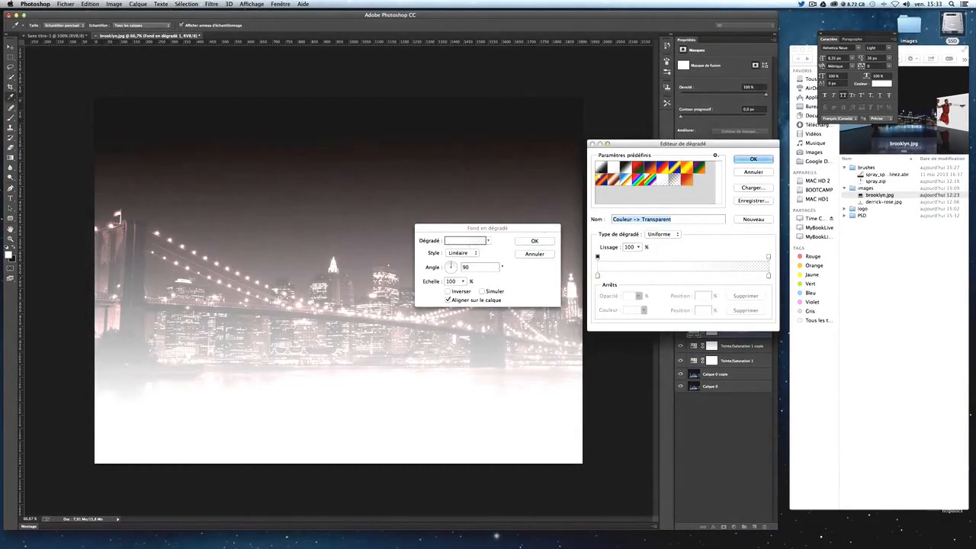
click(613, 171)
click(752, 160)
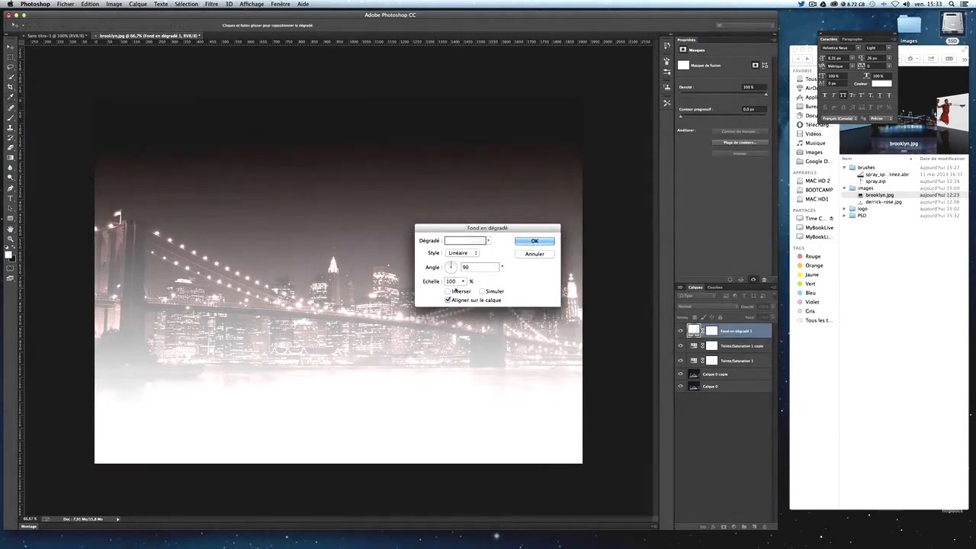
Step: Set the gradient fill's style to Radial and its angle to 0
click(462, 253)
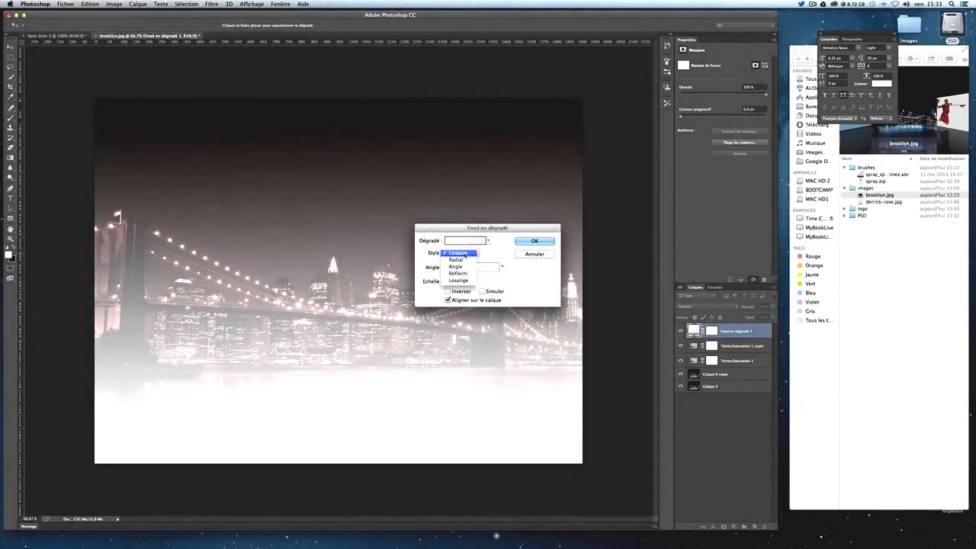
click(460, 261)
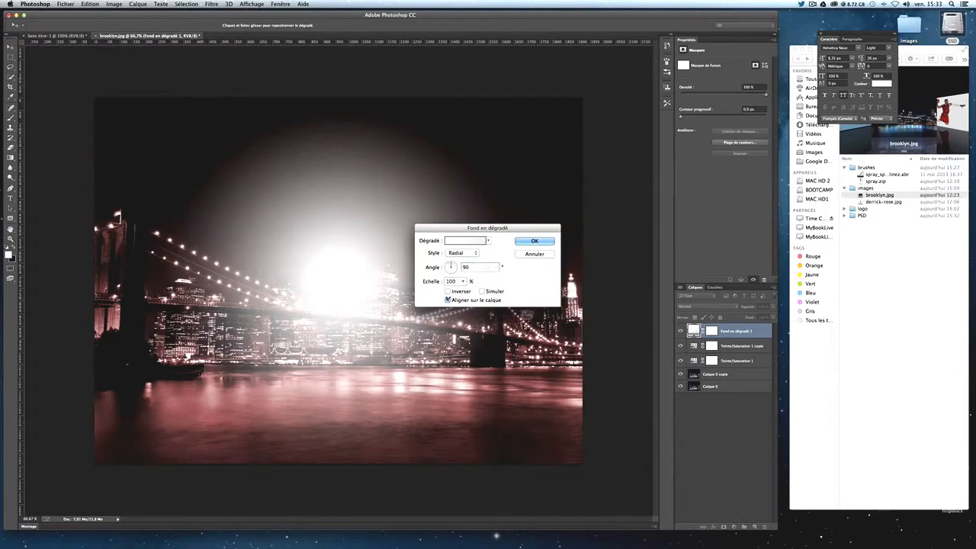
click(463, 282)
click(462, 267)
drag(455, 266, 457, 268)
text(0)
Step: Nudge the radial glow slightly over the skyline, set its scale to 75%, and apply the gradient fill
click(463, 281)
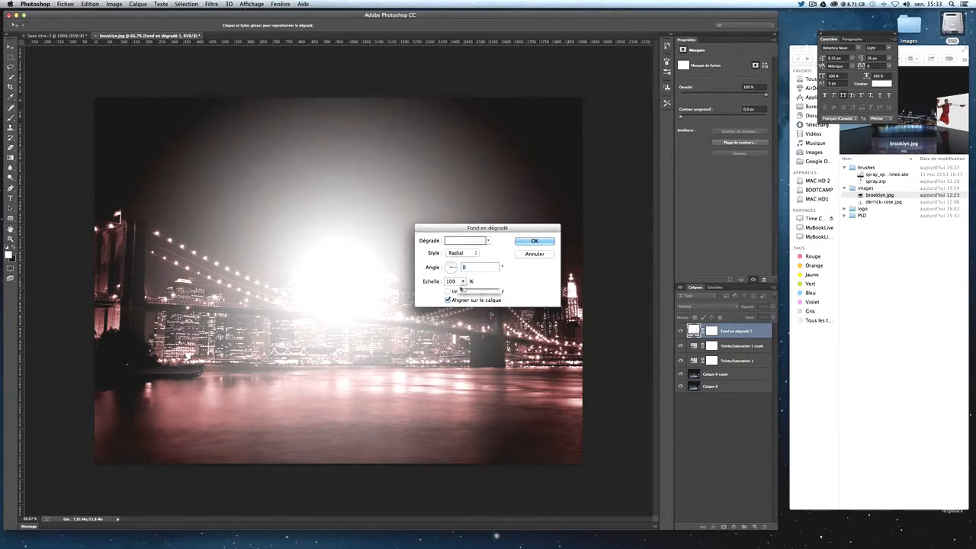
drag(465, 292, 464, 292)
mouse_move(355, 193)
mouse_down()
mouse_move(353, 231)
mouse_move(247, 186)
mouse_move(339, 184)
mouse_move(364, 216)
mouse_move(336, 202)
mouse_move(349, 203)
mouse_up()
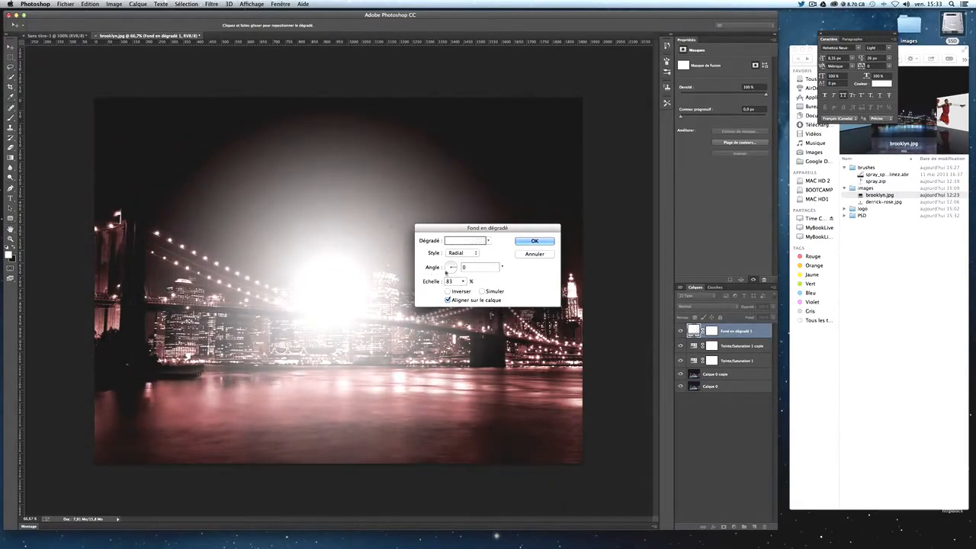
click(464, 282)
drag(463, 292, 452, 288)
double_click(450, 283)
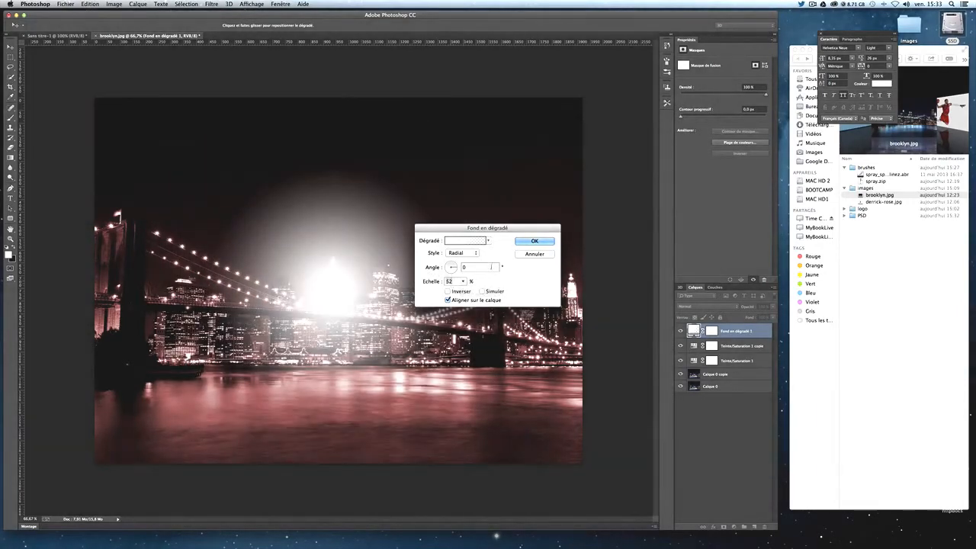
text(70)
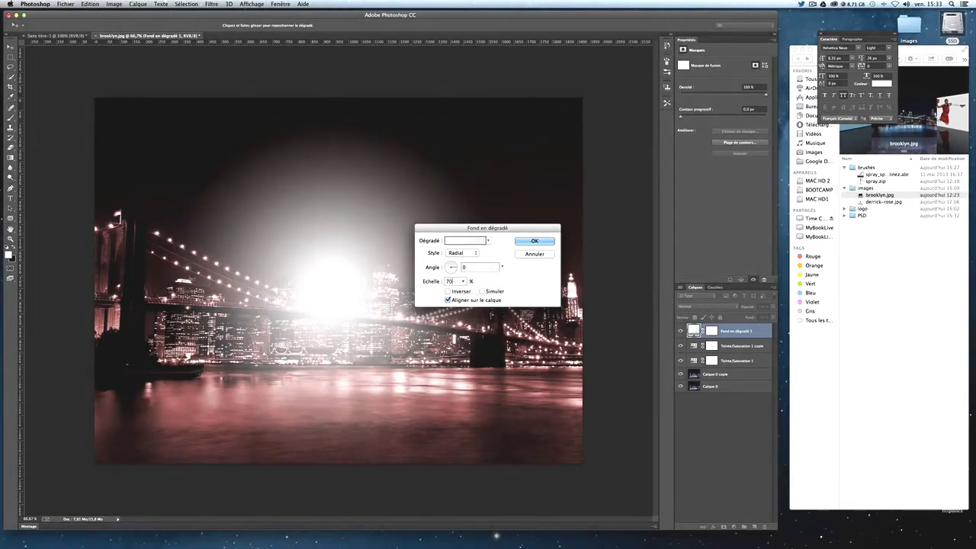
key(BackSpace)
text(5)
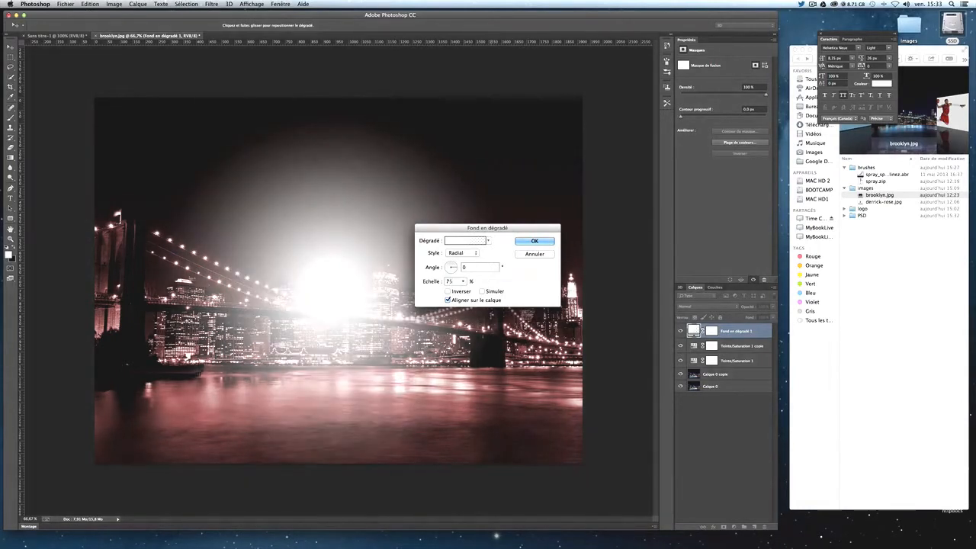
drag(481, 228, 650, 228)
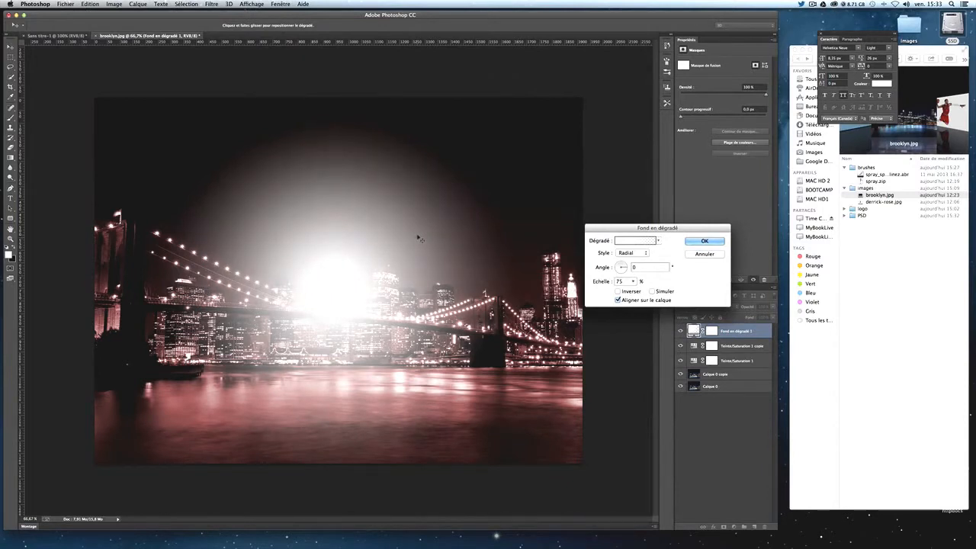
click(705, 241)
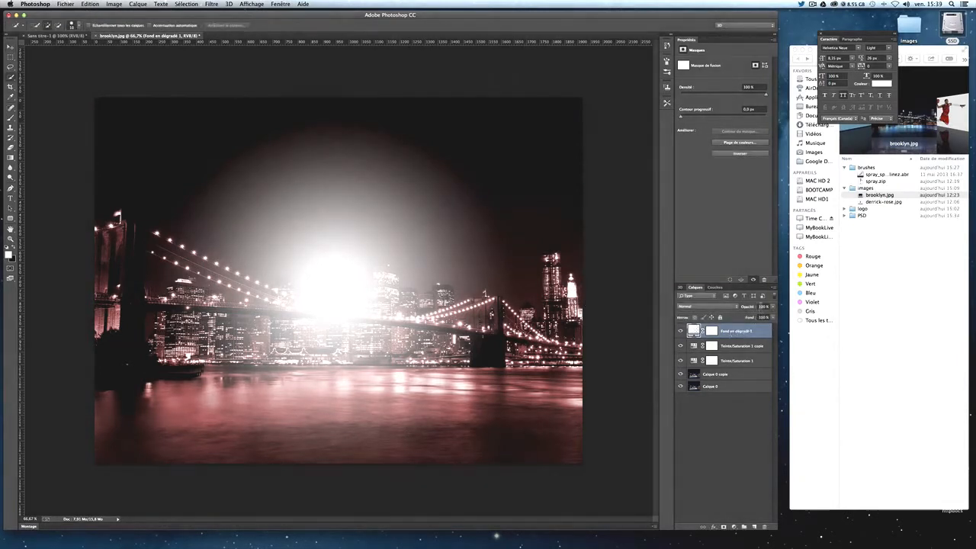
Step: Set the opacity of the gradient fill layer to 70%
double_click(763, 307)
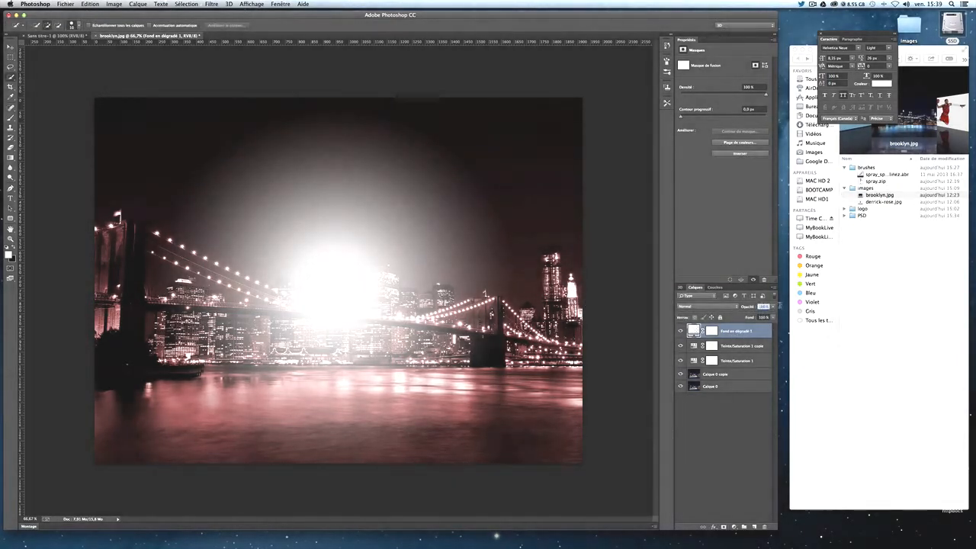
text(1)
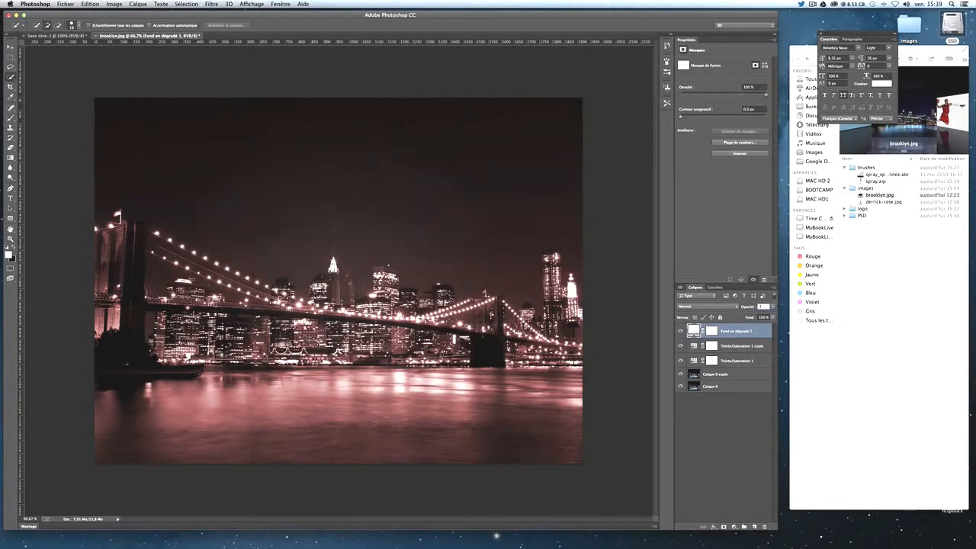
text(0)
key(Return)
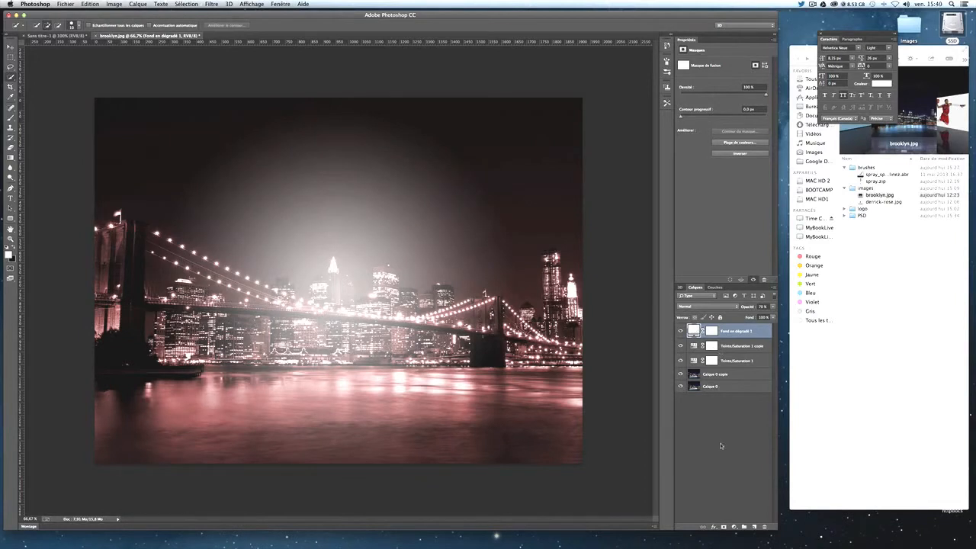
Step: Add a Curves adjustment layer on top and raise the red channel's midpoint to input 122, output 171
click(735, 528)
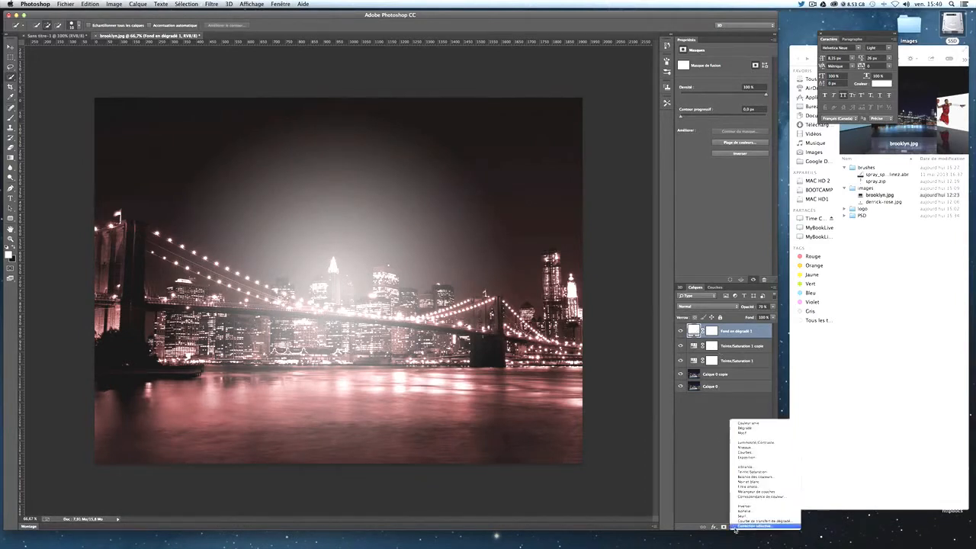
click(753, 455)
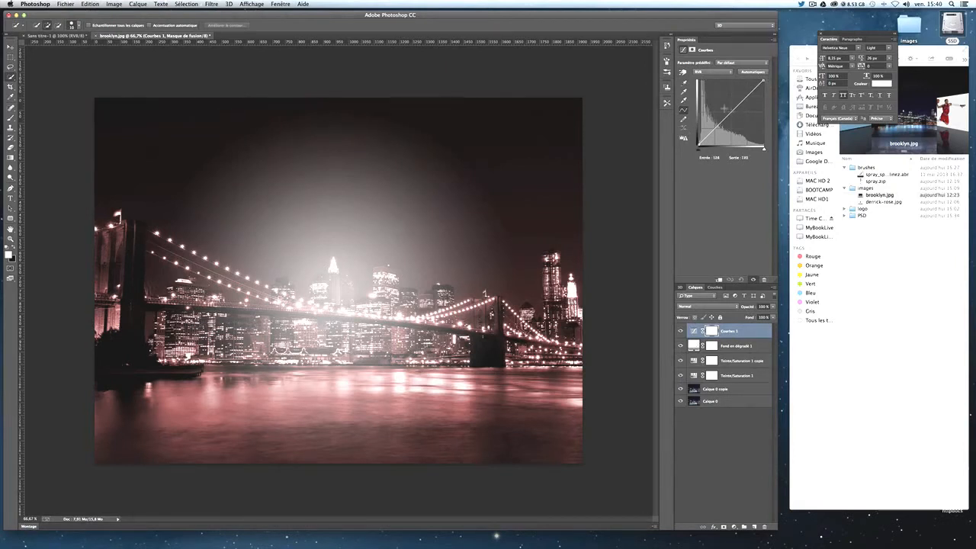
click(711, 71)
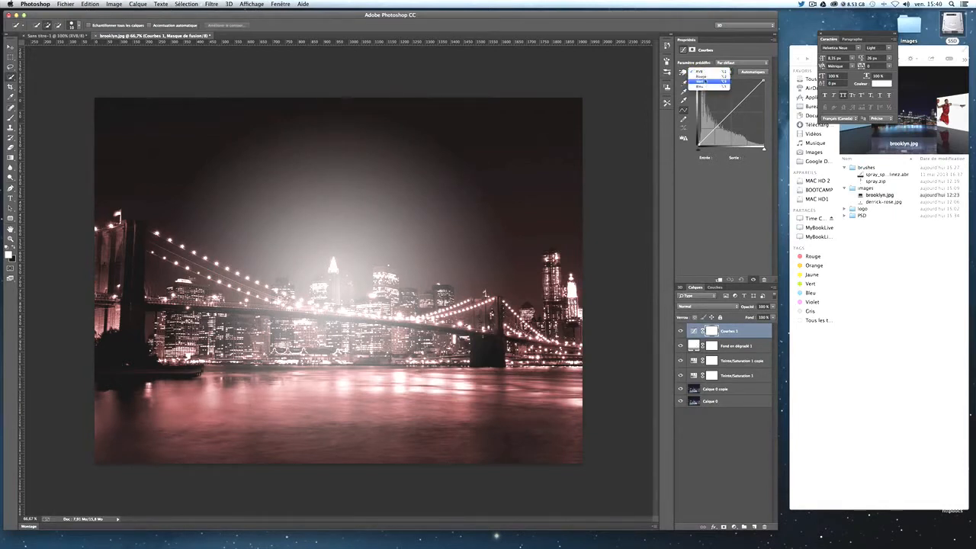
click(708, 77)
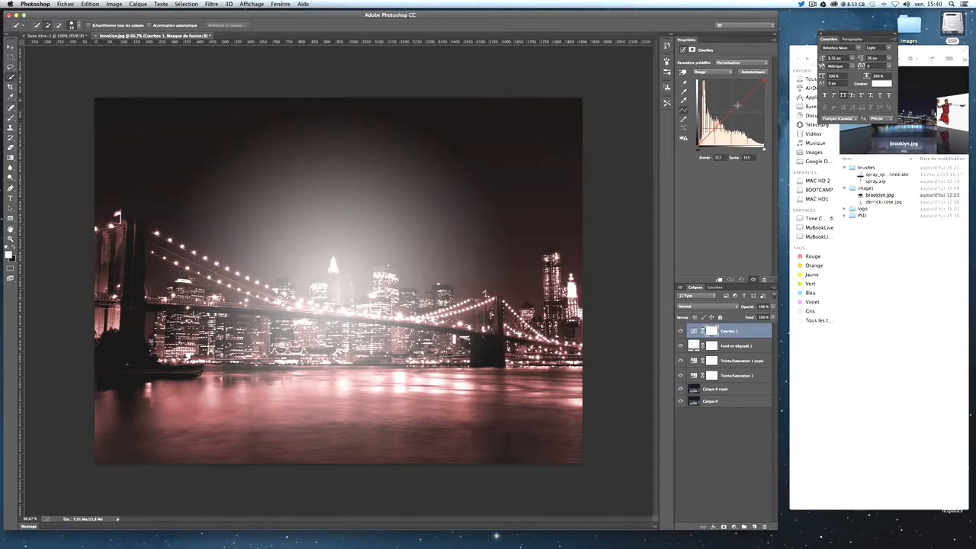
drag(731, 111, 730, 101)
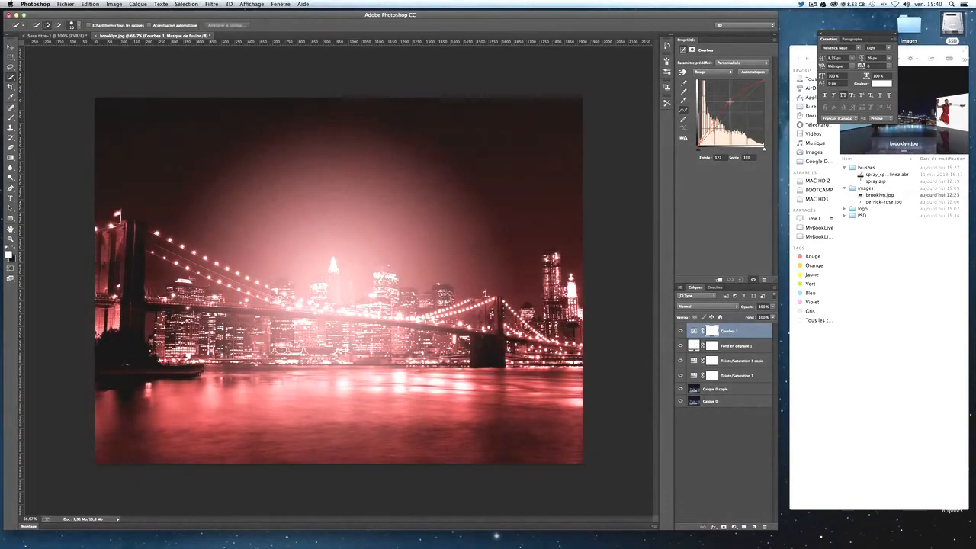
drag(730, 101, 730, 100)
Step: Raise the midpoint of the green channel curve slightly, to about input 123, output 134
click(707, 73)
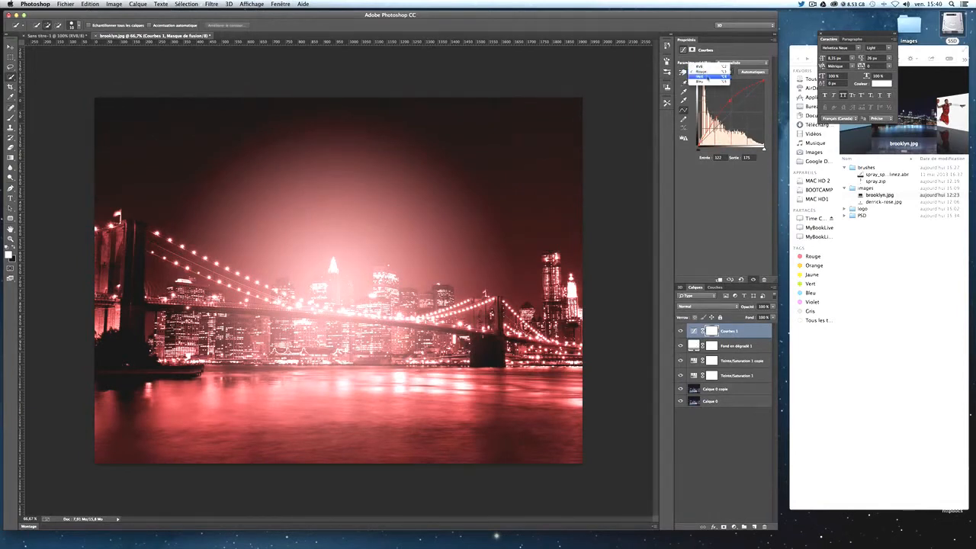
click(707, 77)
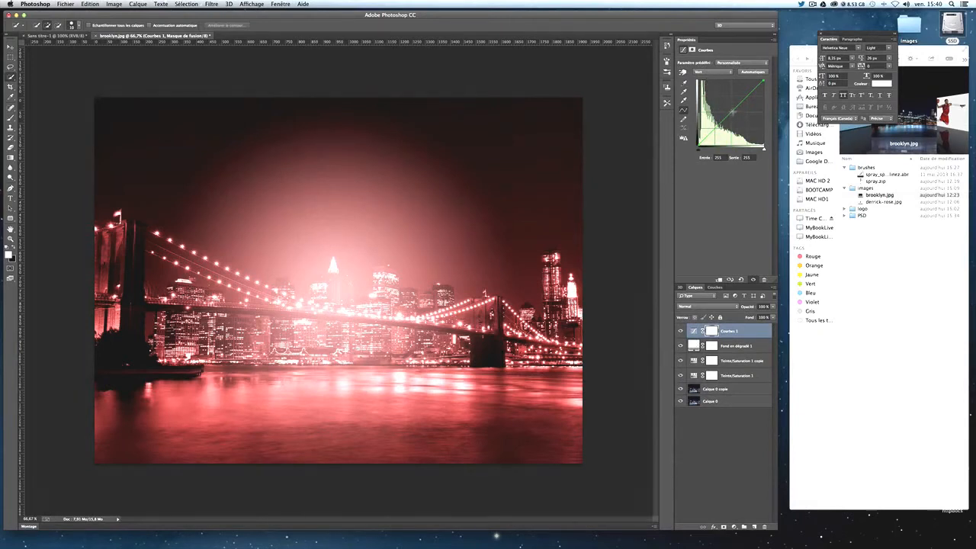
drag(731, 112, 729, 110)
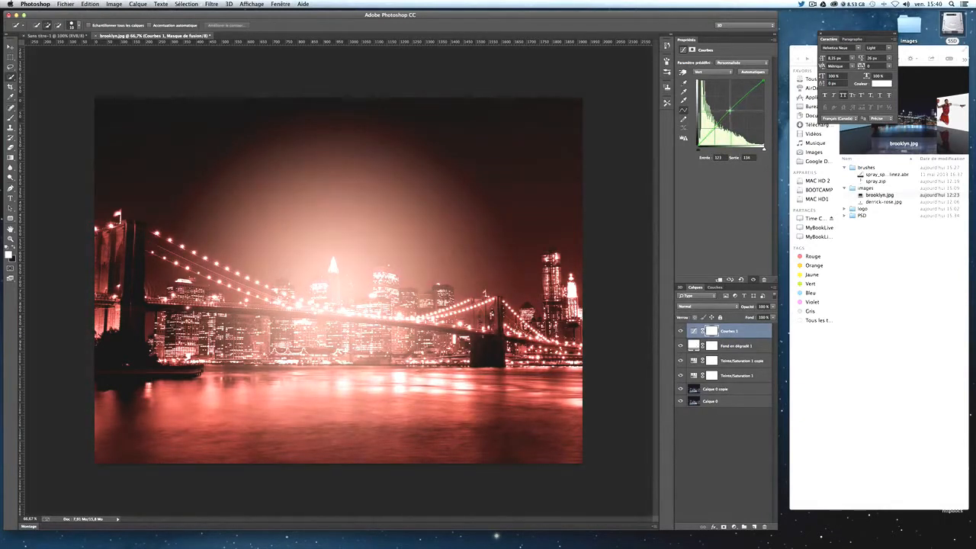
Step: Shape the blue channel curve by lowering its highlights to about input 193, output 147, and lifting its shadows slightly
click(704, 71)
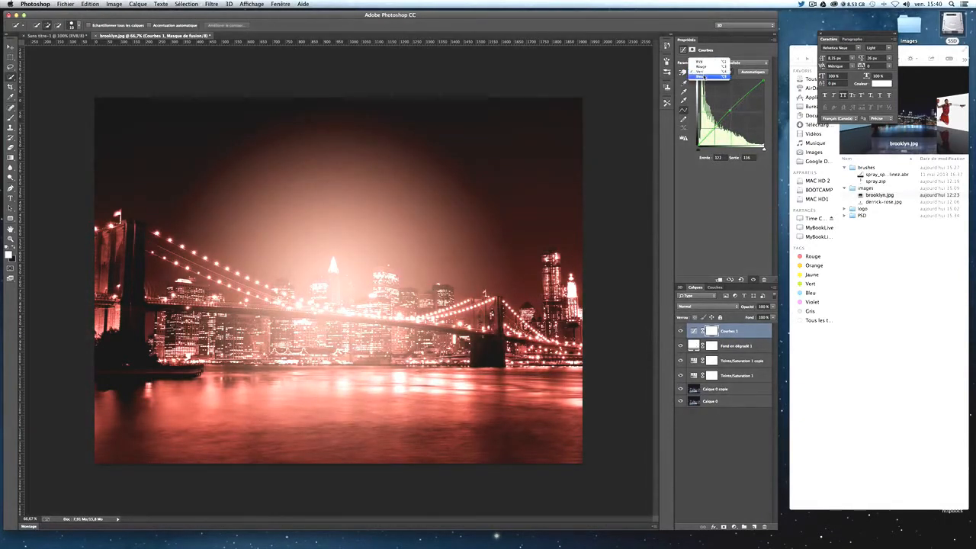
click(702, 76)
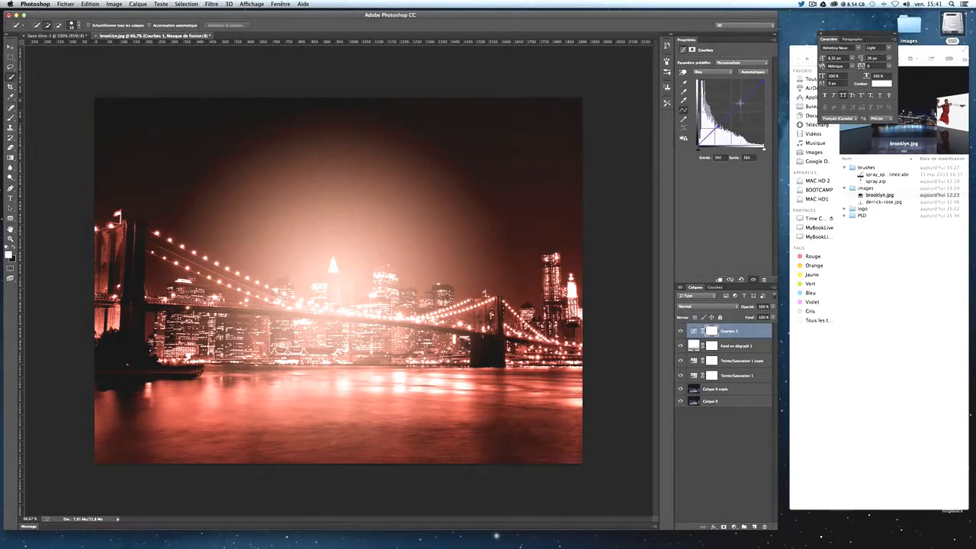
drag(740, 101, 748, 112)
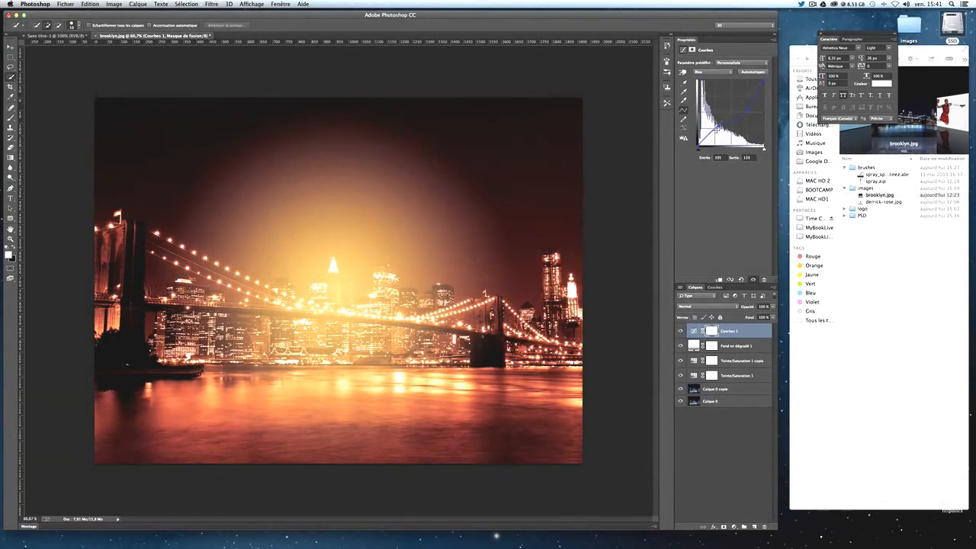
click(716, 127)
drag(712, 123, 711, 129)
mouse_move(748, 109)
mouse_down()
mouse_move(740, 102)
mouse_move(750, 107)
mouse_up()
Step: Shift the red channel's midpoint slightly toward the darker input tones to strengthen the reds
click(709, 72)
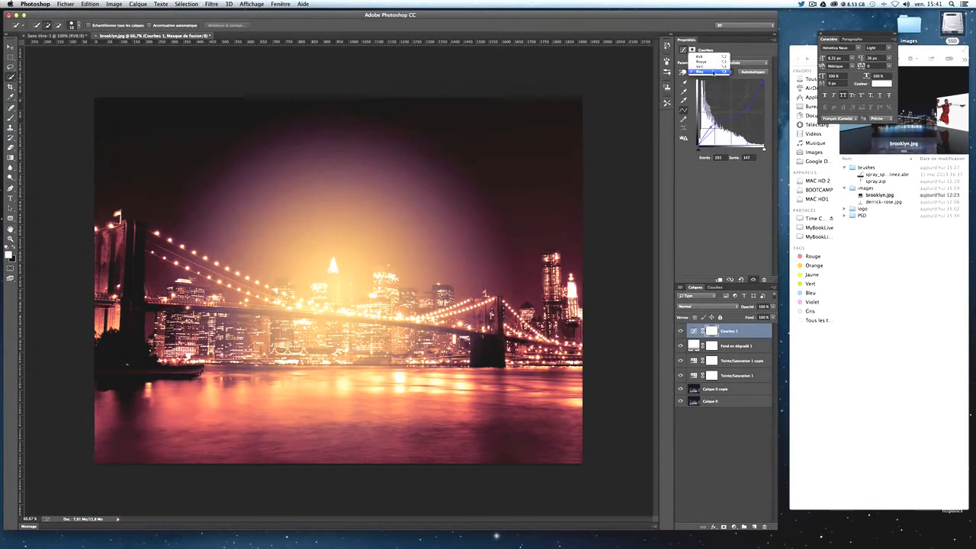
click(715, 63)
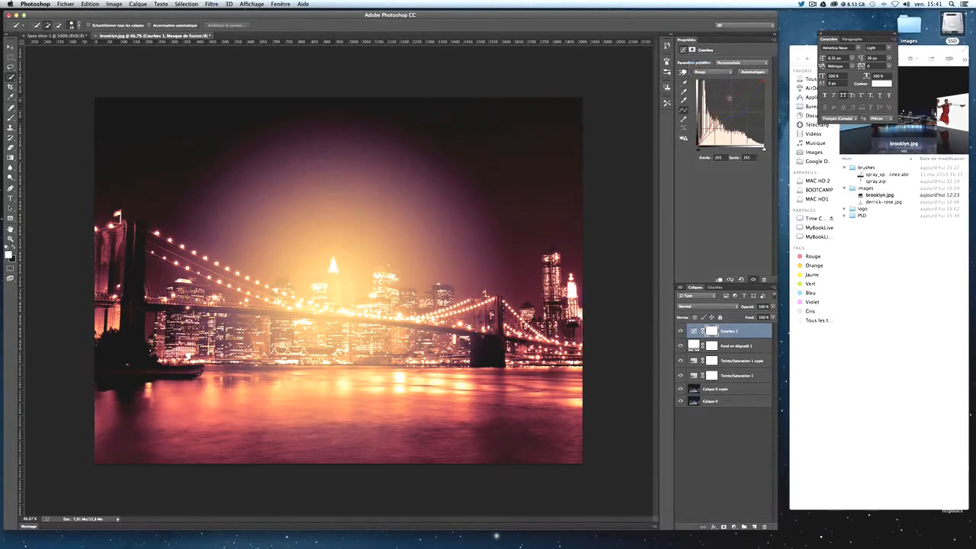
drag(729, 98, 724, 98)
click(732, 430)
click(696, 332)
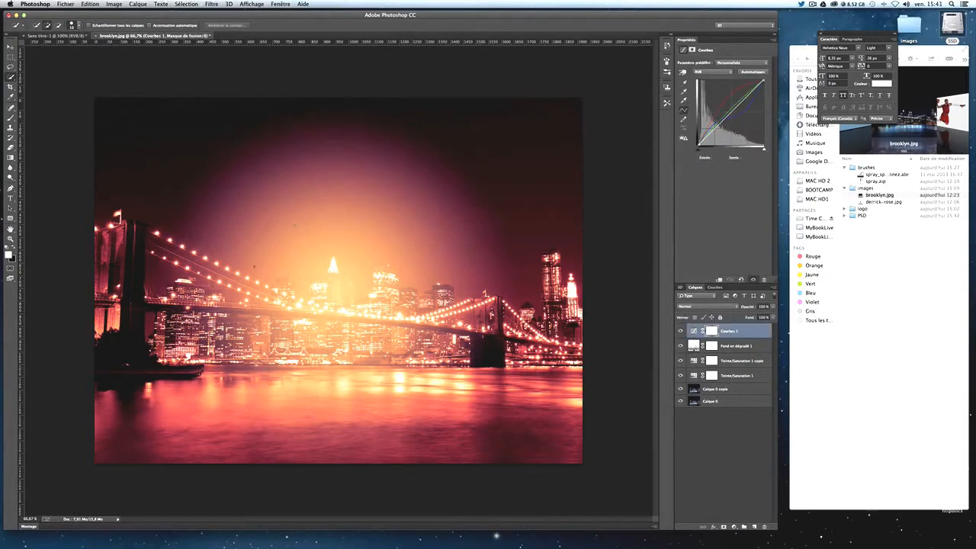
Step: Add a gradient fill layer above the Curves layer and change its gradient type to Noise (Bruit)
click(734, 527)
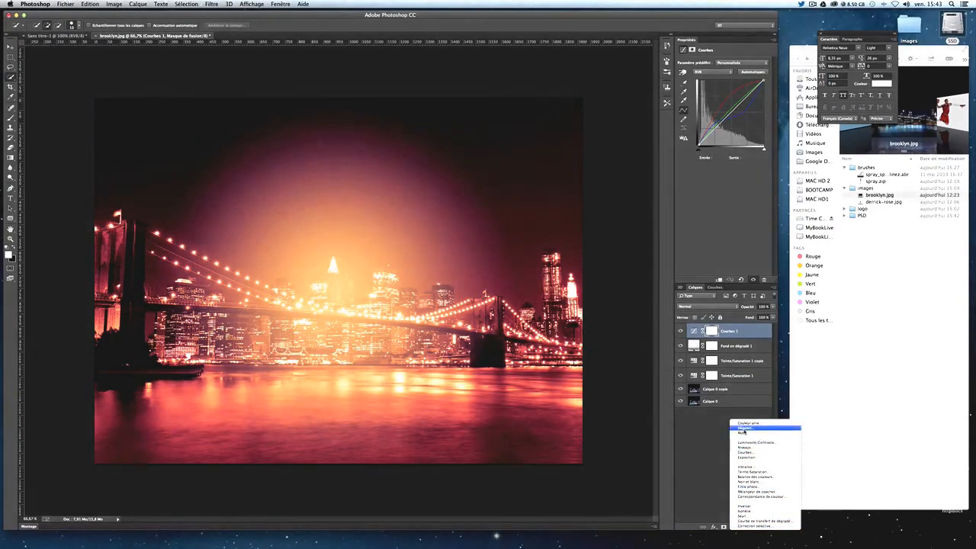
click(746, 429)
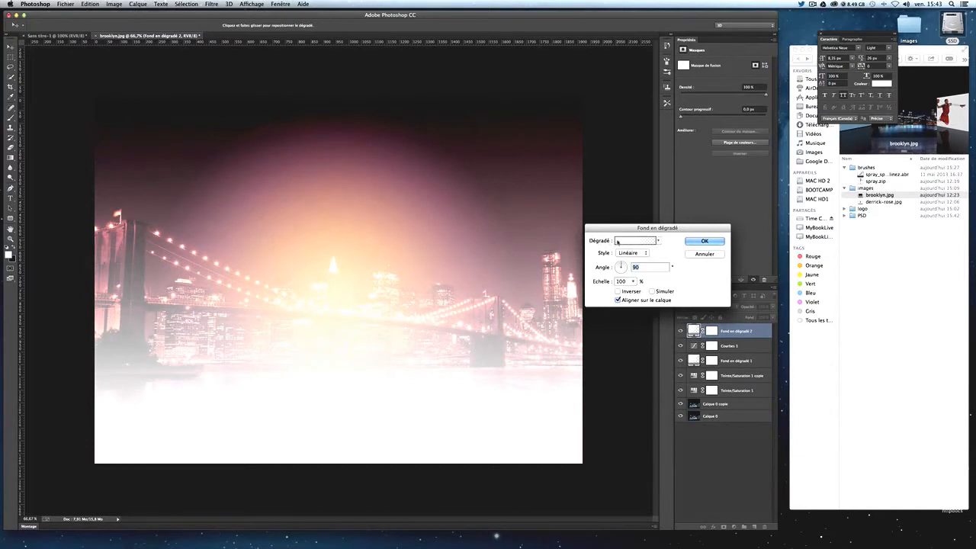
click(617, 241)
click(613, 169)
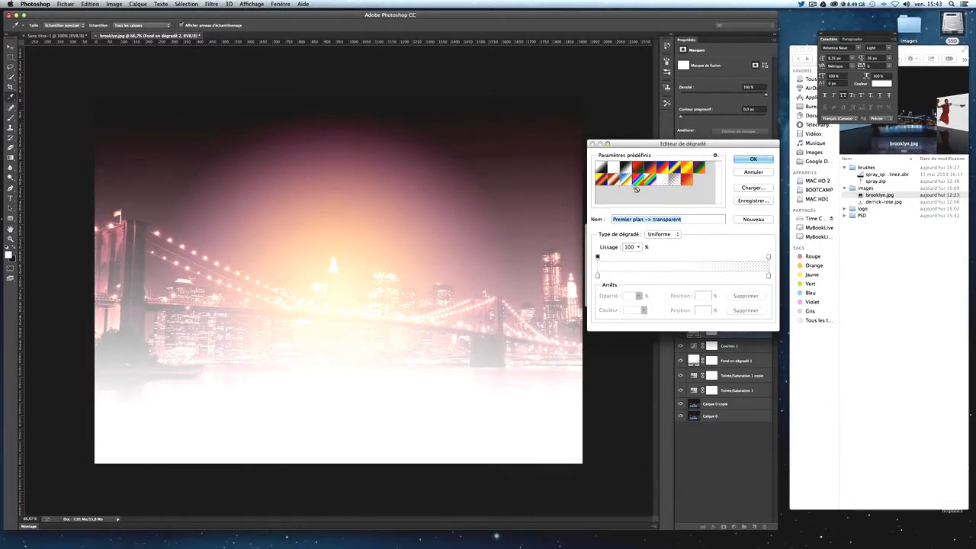
click(662, 234)
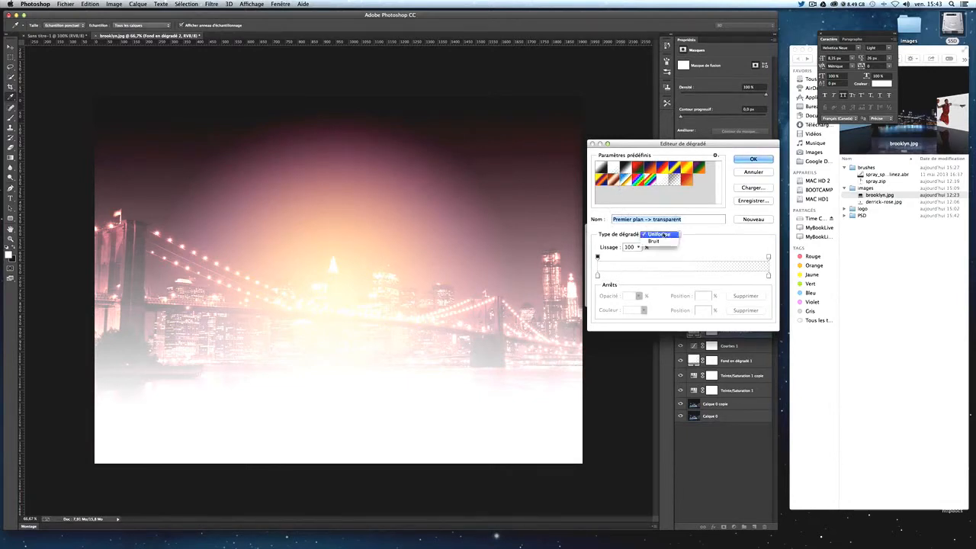
click(662, 241)
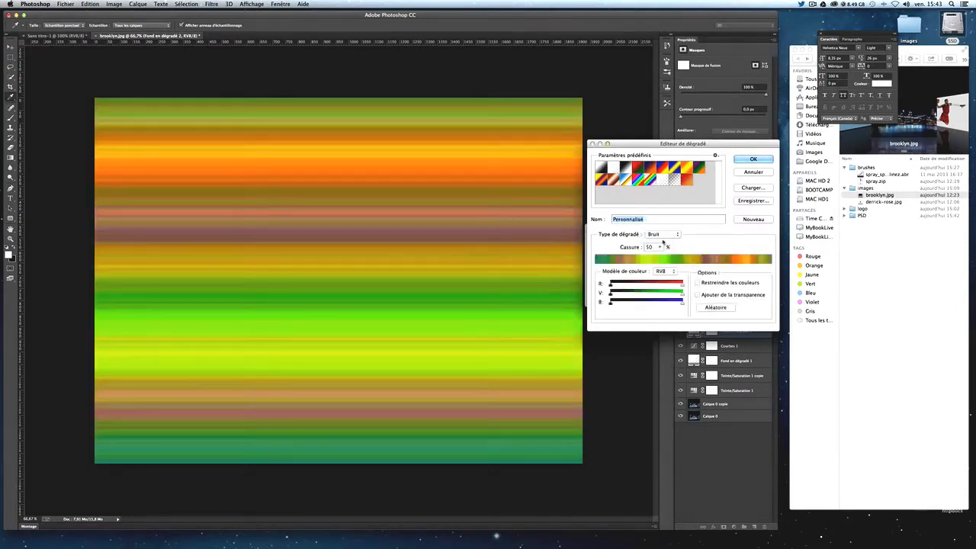
Step: Set the noise gradient's roughness (Cassure) to 100%, enable added transparency, and accept the gradient
drag(660, 248, 681, 258)
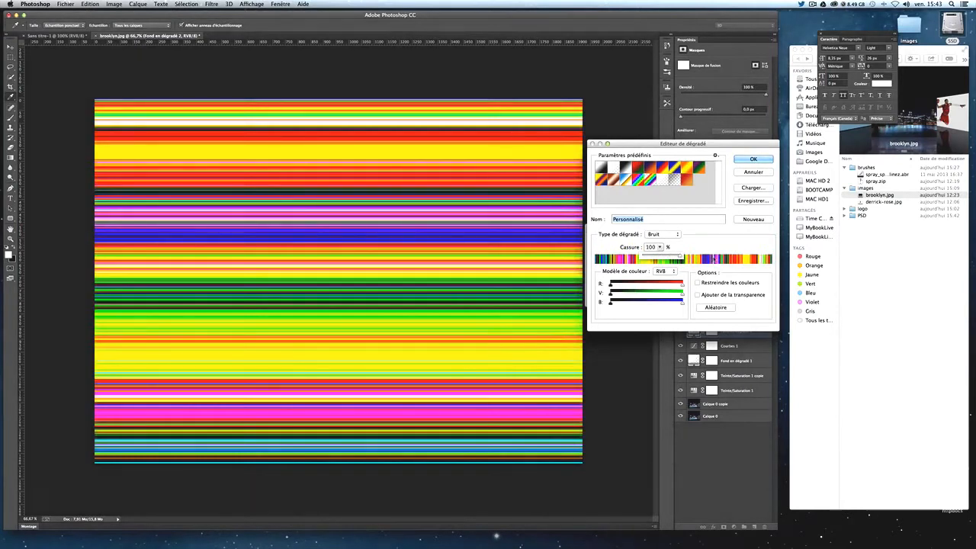
click(718, 246)
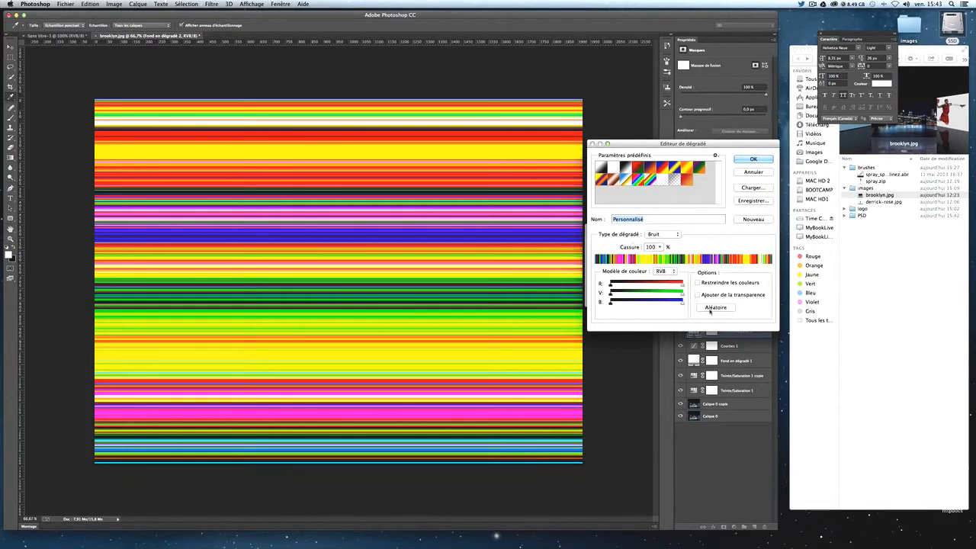
click(697, 295)
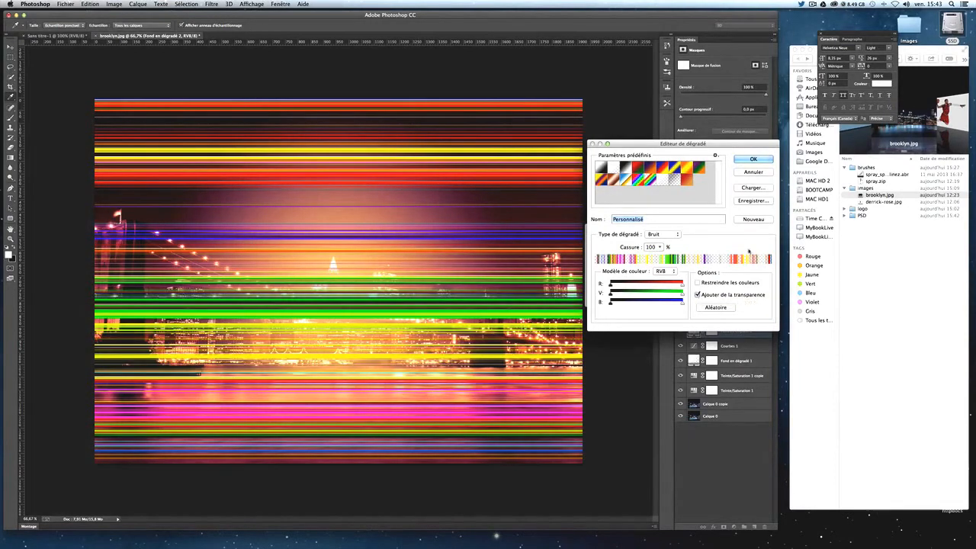
click(753, 160)
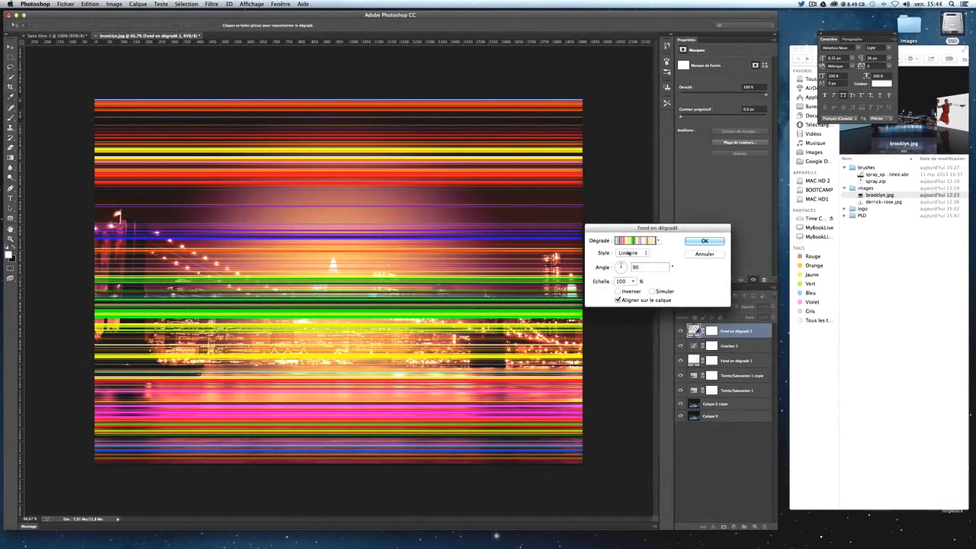
Step: Change the gradient fill style to Angle, set its angle to 0°, and apply the fill
click(643, 253)
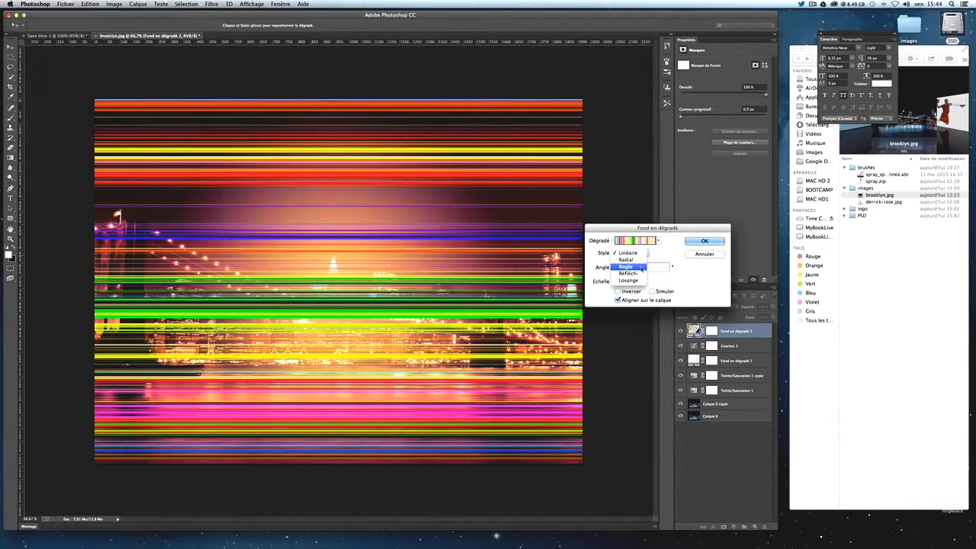
click(641, 268)
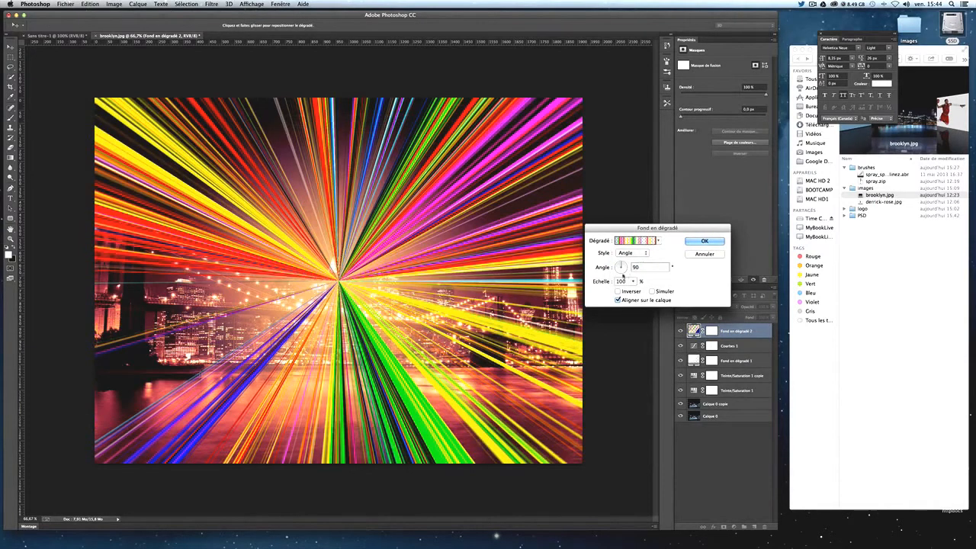
click(626, 269)
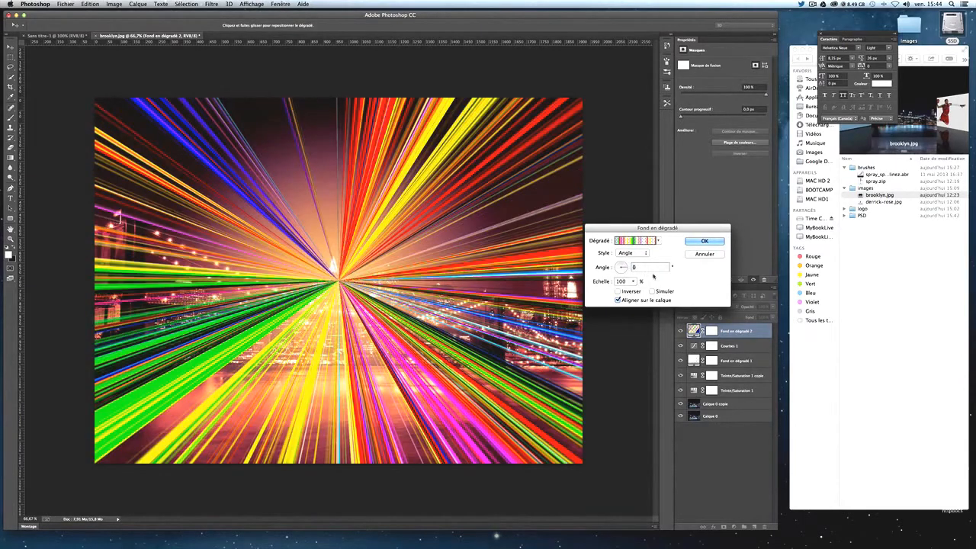
click(698, 242)
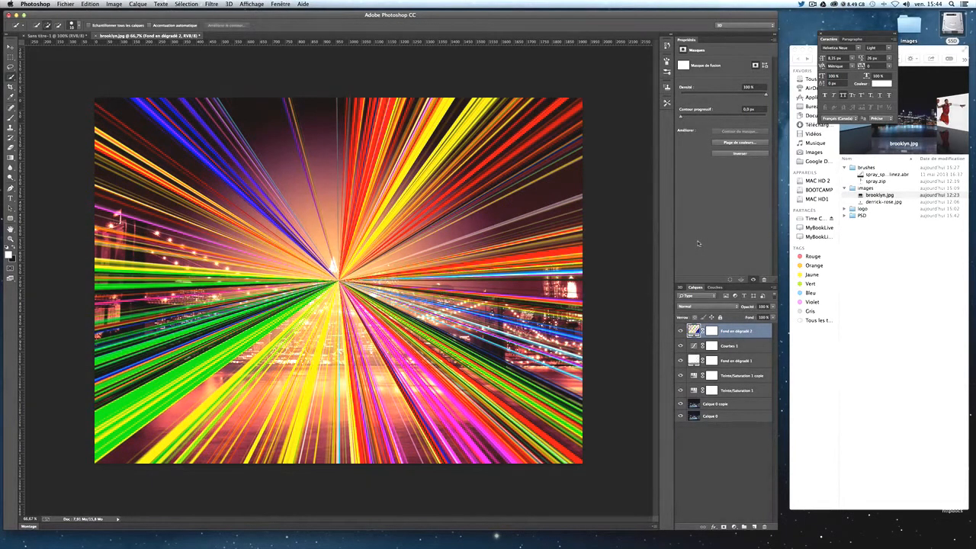
Step: Add a Black & White adjustment layer on top and clip it to the noise gradient fill layer
click(735, 527)
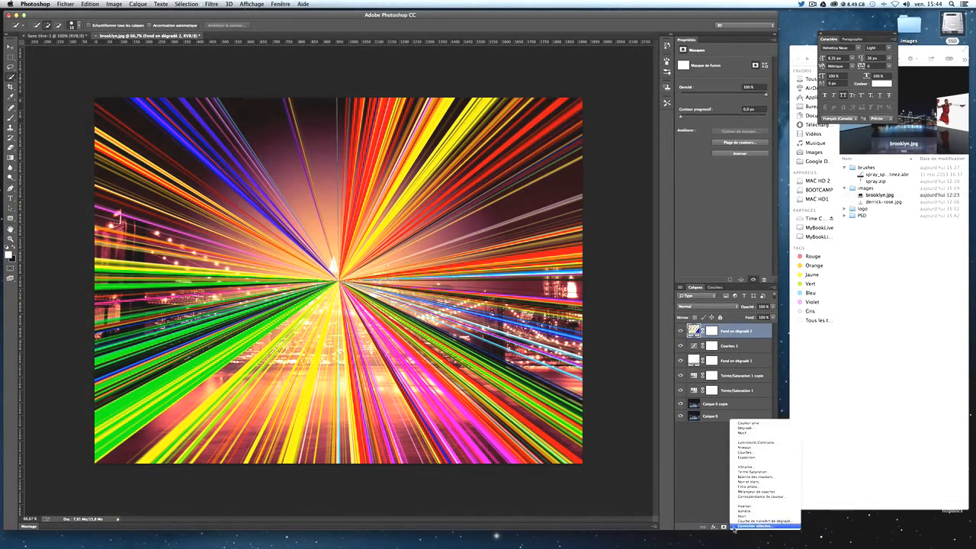
click(751, 482)
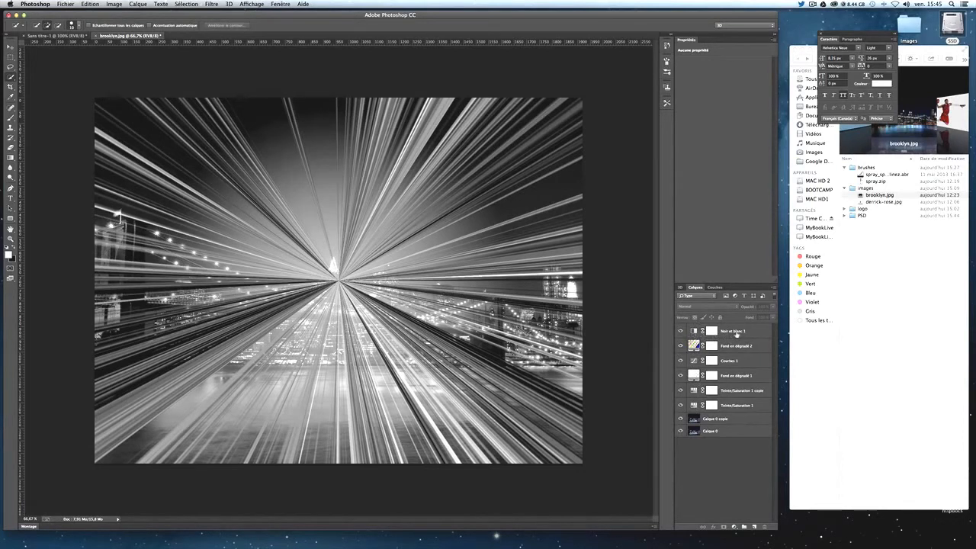
click(737, 334)
click(736, 347)
click(696, 333)
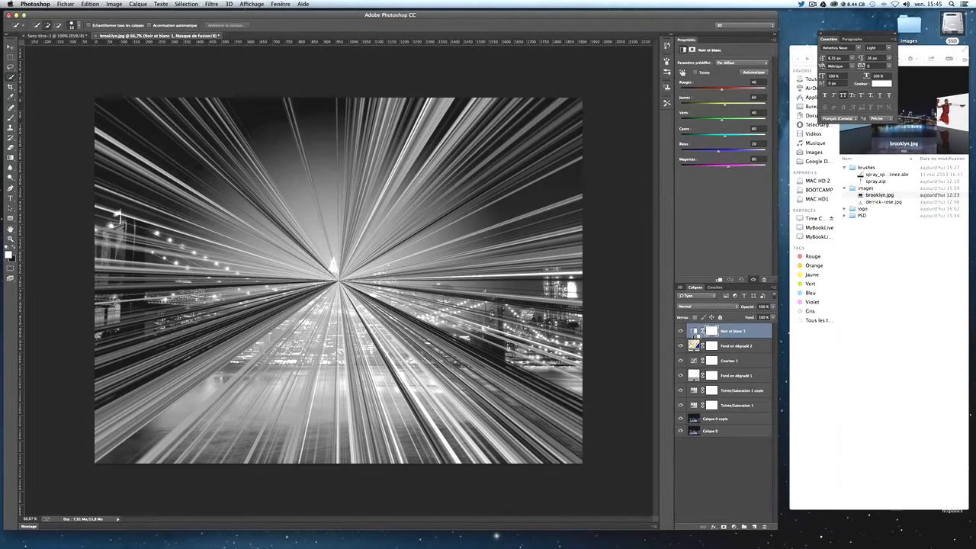
alt+click(693, 338)
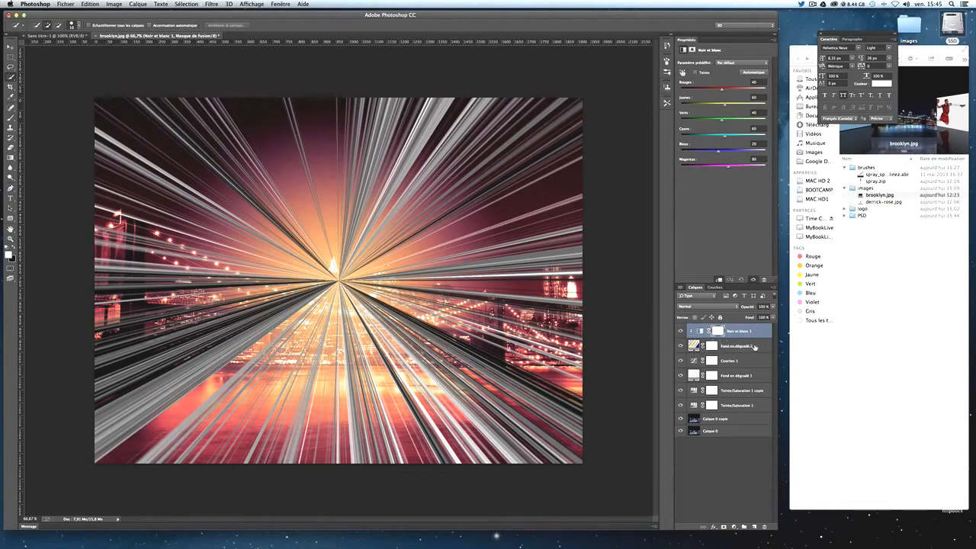
click(699, 345)
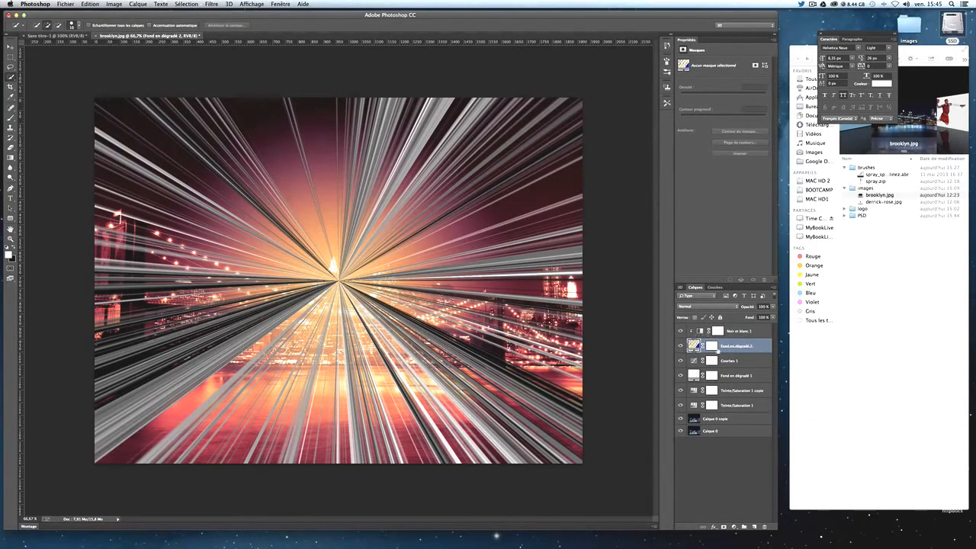
click(747, 331)
click(748, 331)
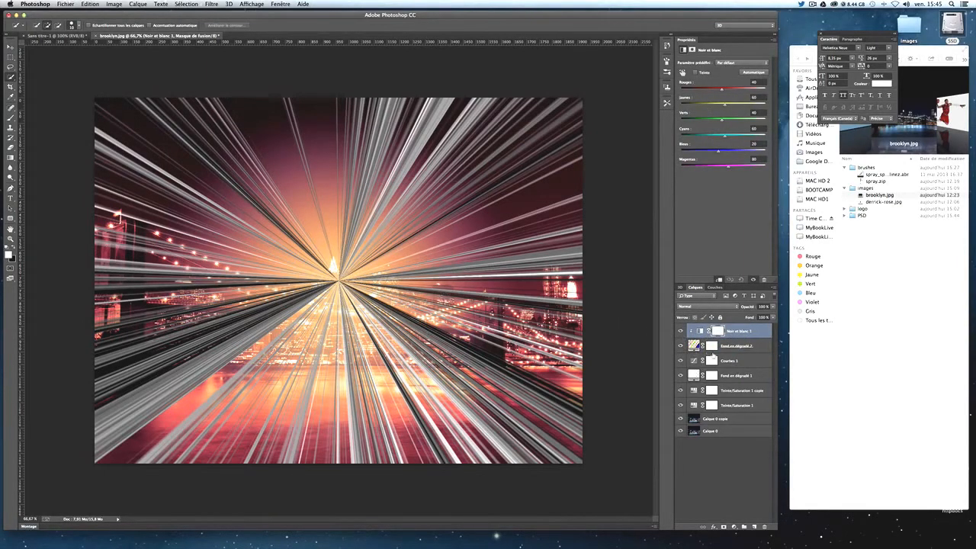
Step: Fill the noise gradient layer's mask with the black foreground colour in Normal mode at 100% opacity
click(710, 349)
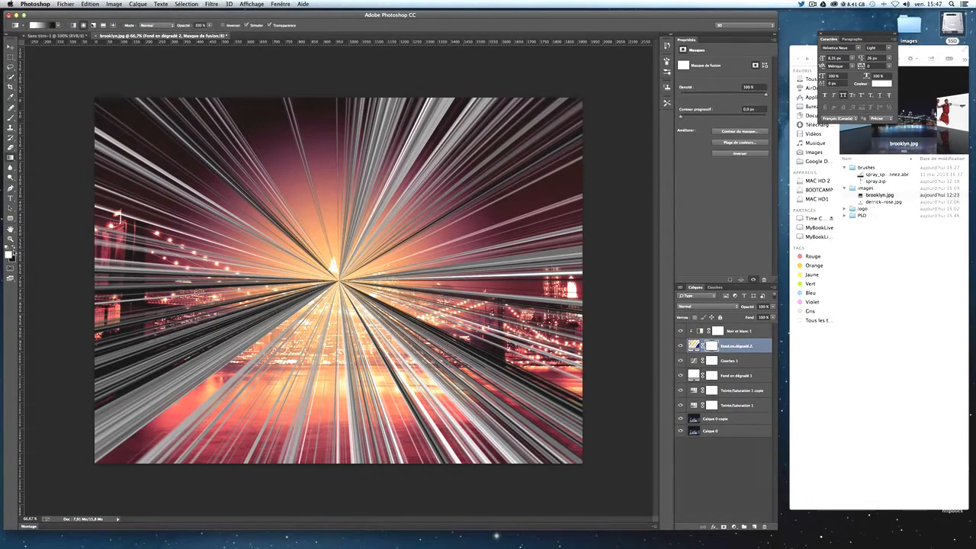
click(13, 248)
click(114, 4)
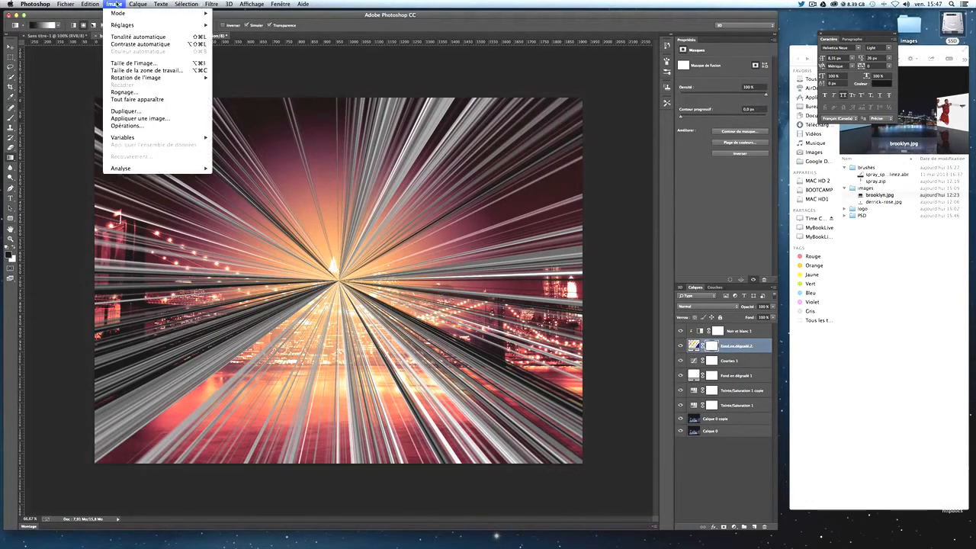
mouse_move(90, 4)
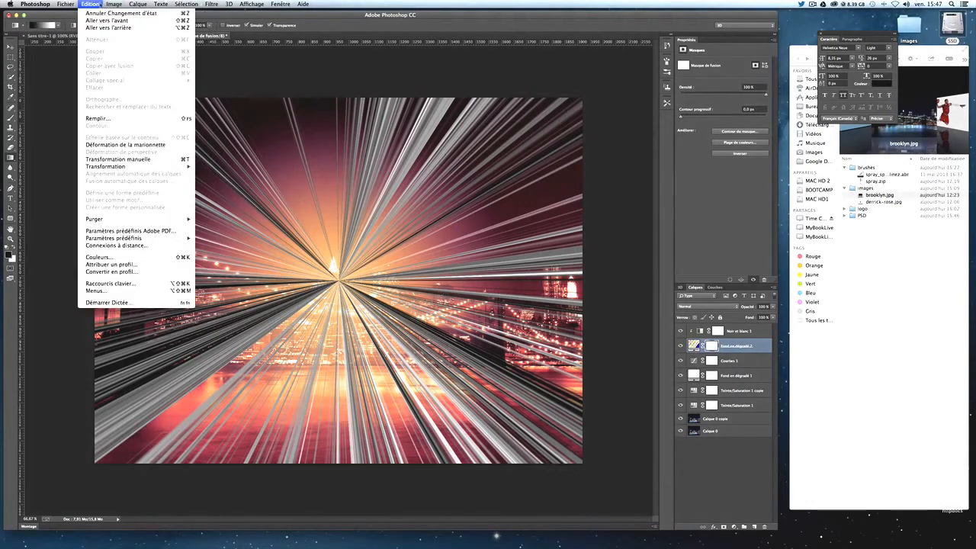
click(122, 118)
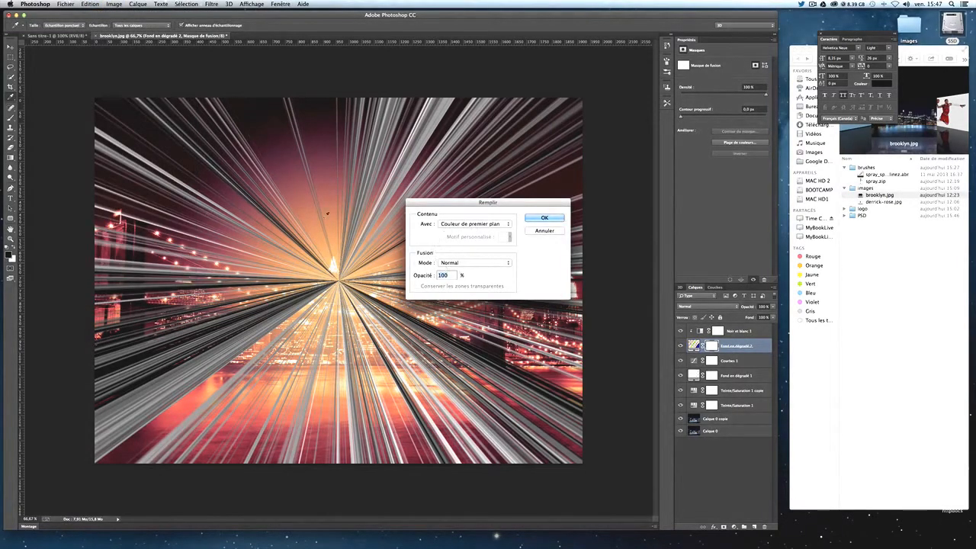
click(545, 218)
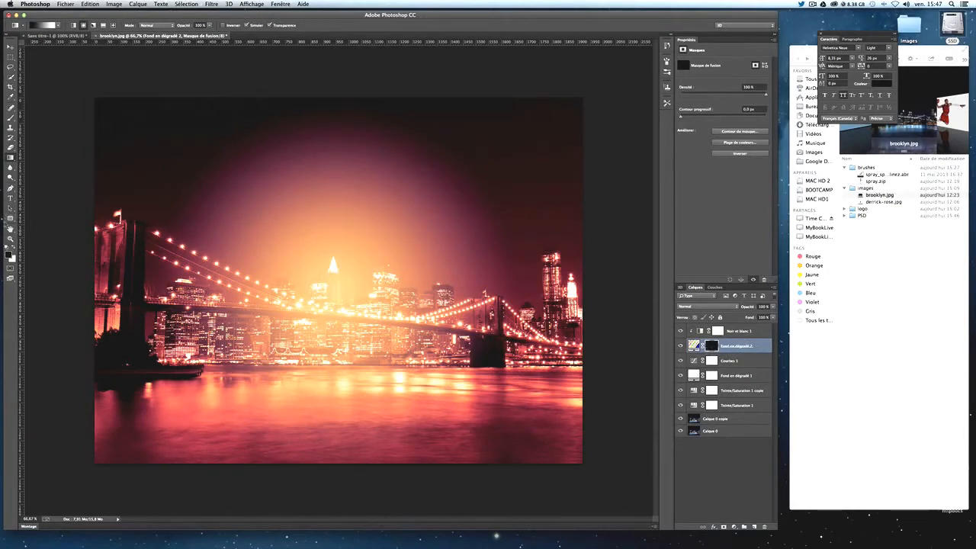
Step: Draw a radial gradient with a white foreground on the noise gradient's mask, outward from the centre of the rays over the skyline
click(11, 146)
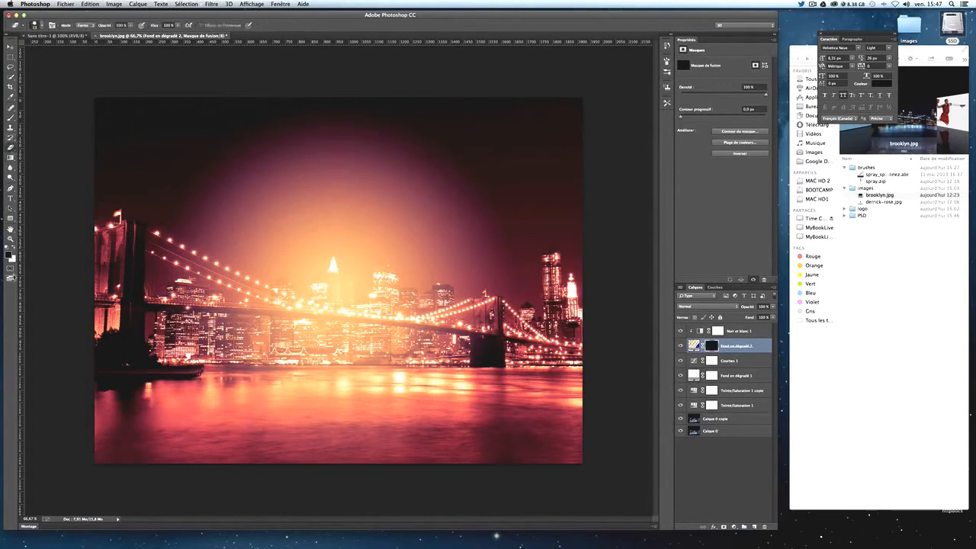
click(10, 157)
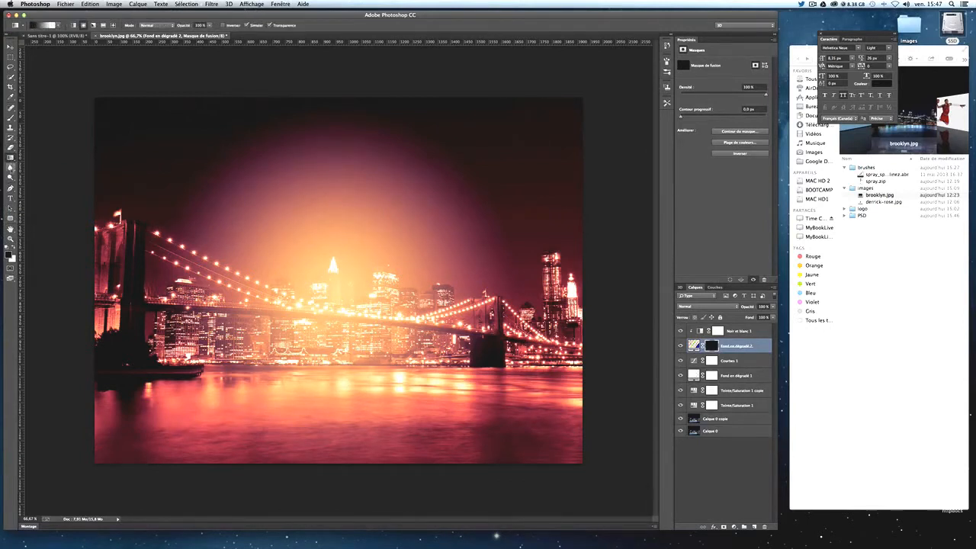
click(15, 250)
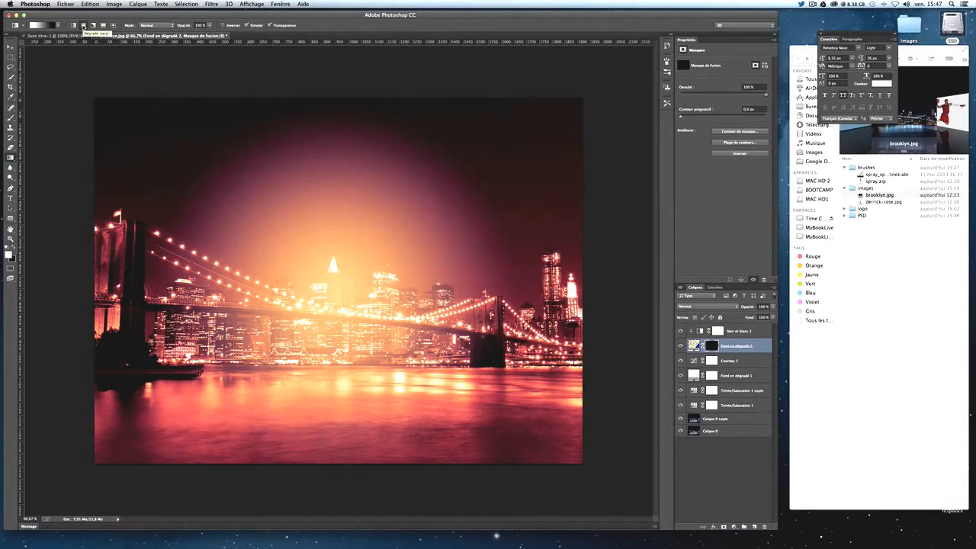
click(84, 26)
drag(374, 286, 232, 172)
drag(293, 229, 404, 328)
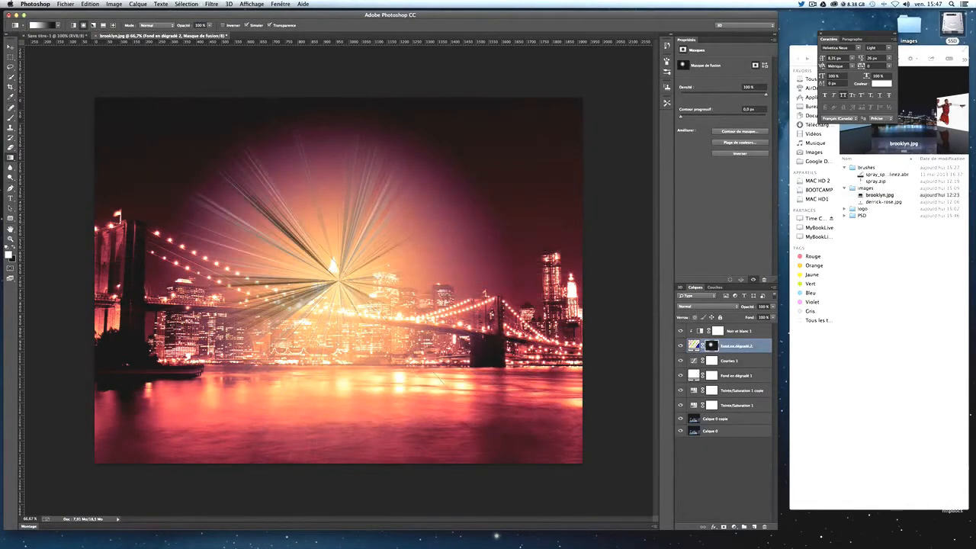
drag(334, 259, 444, 384)
drag(339, 278, 449, 367)
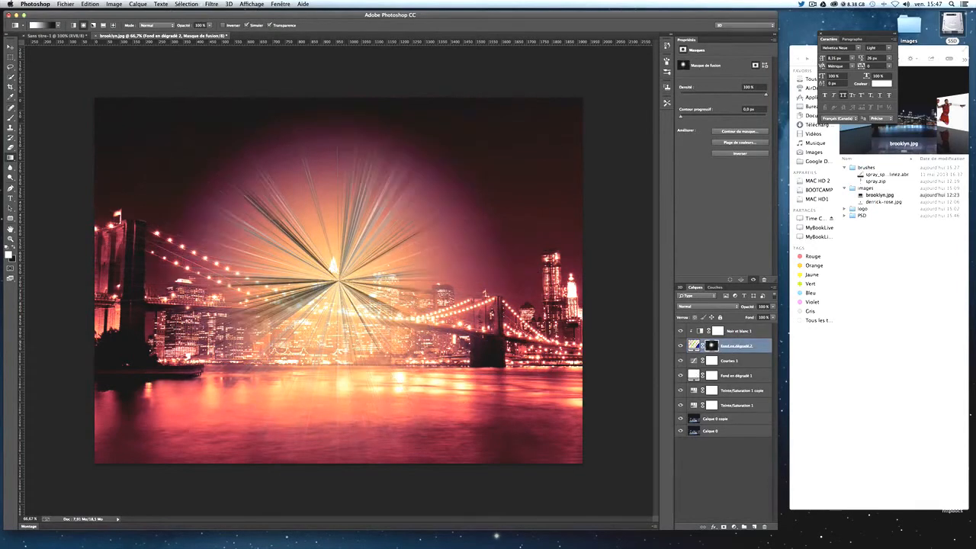
Step: Try several sizes of radial gradient on the noise gradient's mask, drawn outward from the centre of the rays
drag(339, 279, 494, 364)
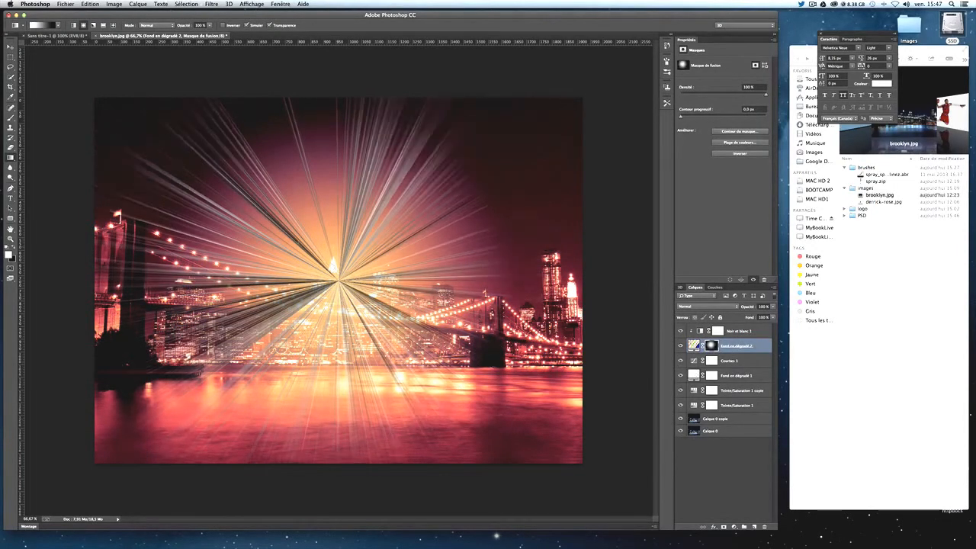
drag(338, 279, 474, 376)
drag(338, 278, 504, 393)
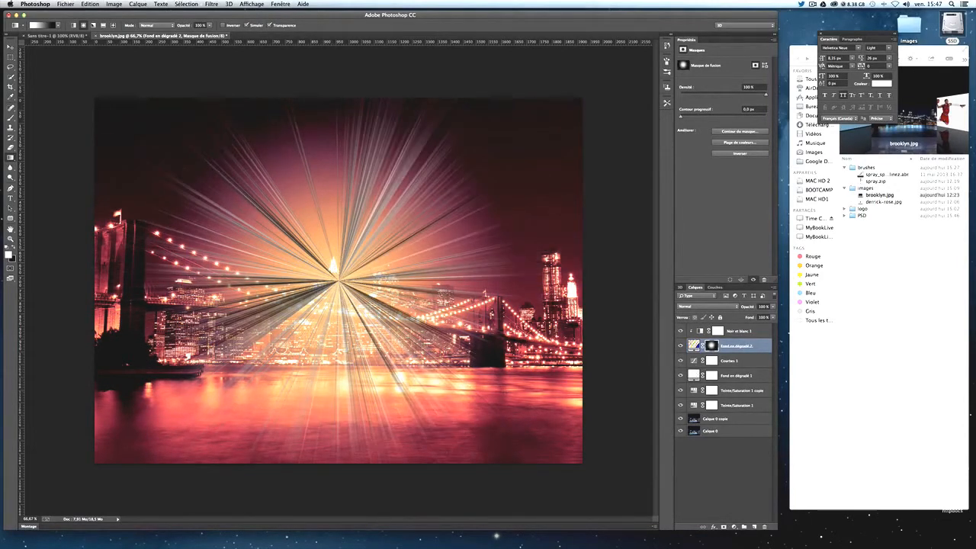
drag(319, 262, 488, 371)
drag(322, 267, 456, 357)
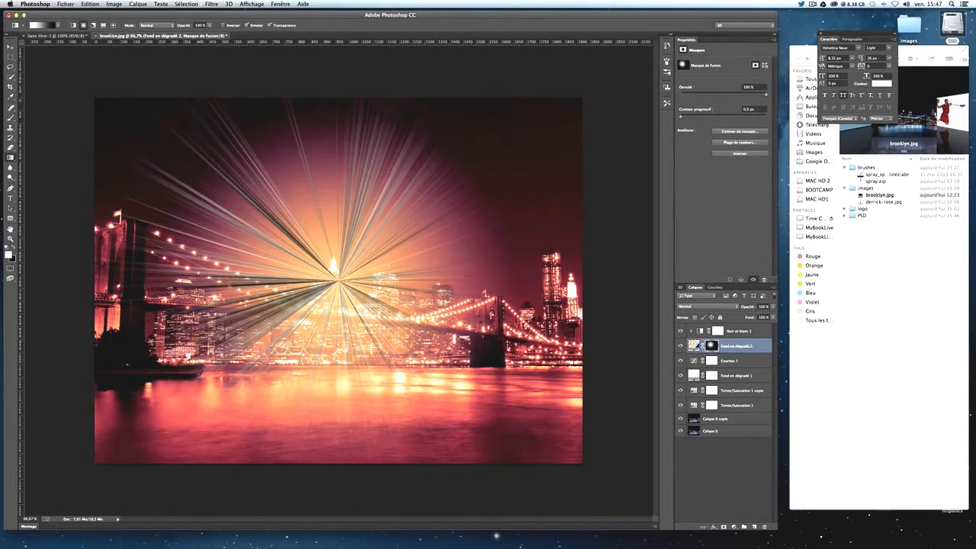
drag(338, 273, 463, 360)
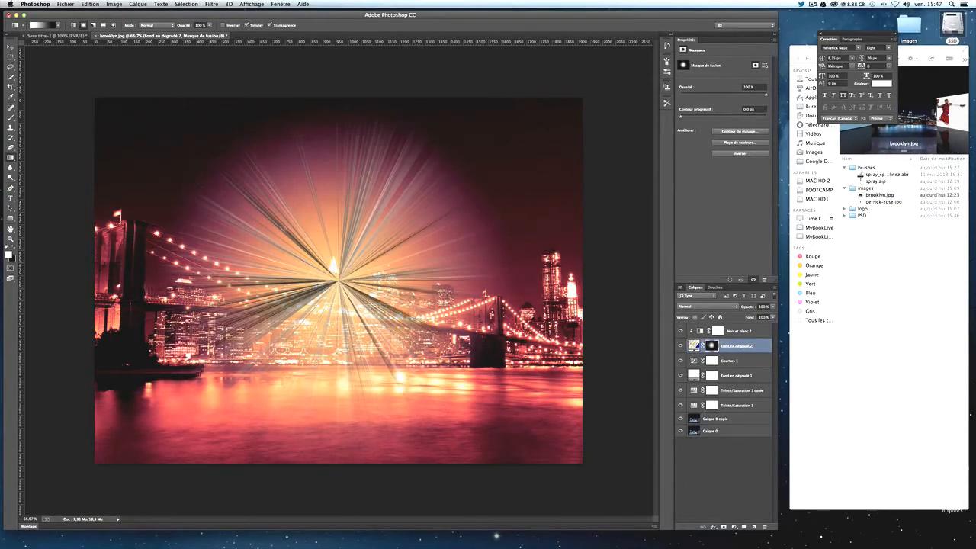
drag(311, 263, 503, 418)
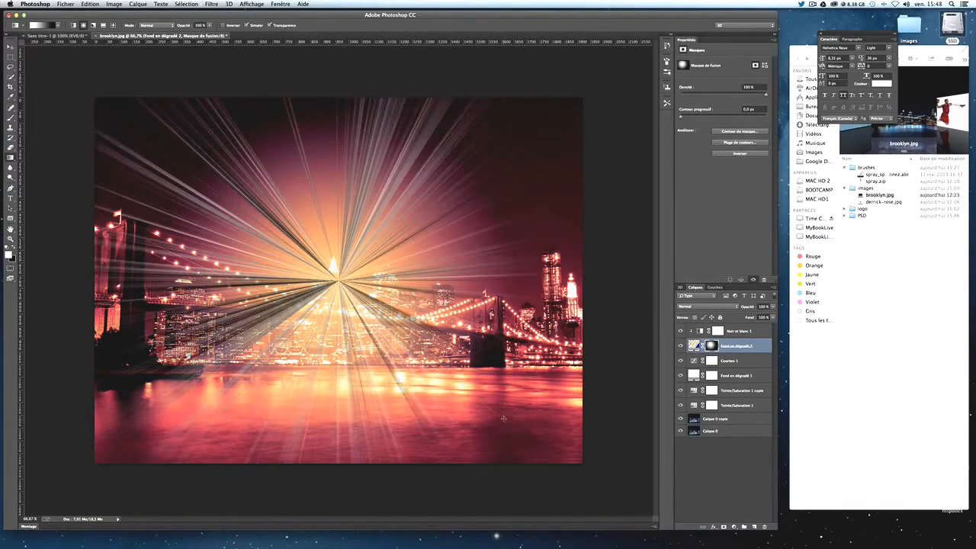
drag(427, 367, 190, 357)
drag(351, 268, 380, 257)
key(super+z)
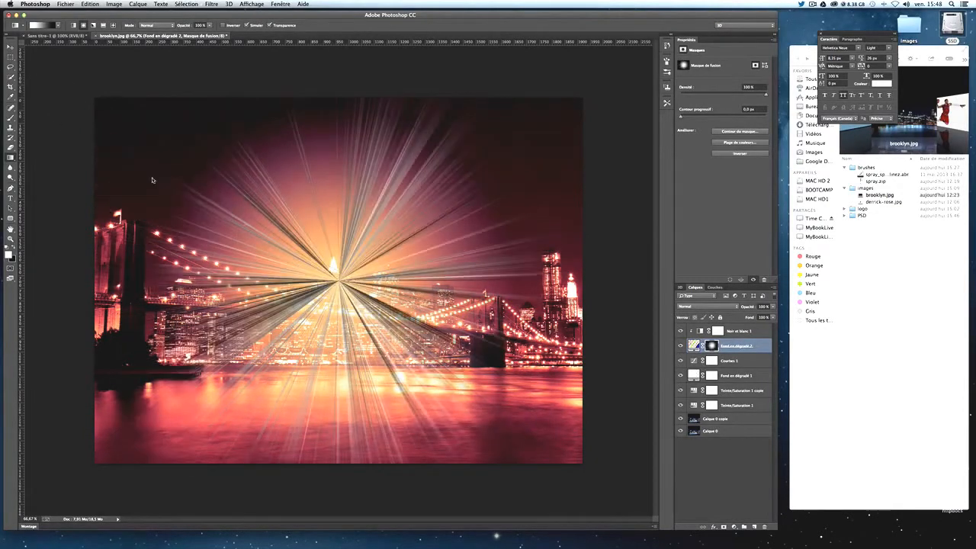
mouse_move(160, 130)
mouse_down()
mouse_move(473, 382)
mouse_move(150, 122)
mouse_up()
key(super+z)
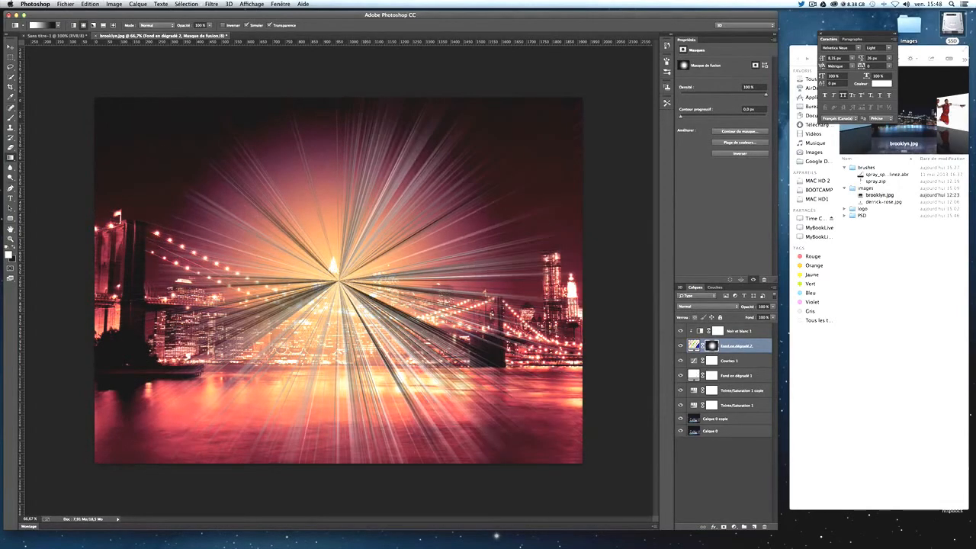
Step: Redraw the mask's radial gradient from the centre of the rays toward the upper-left sky until the rays fade before the image edges
drag(339, 281, 412, 339)
drag(338, 281, 196, 152)
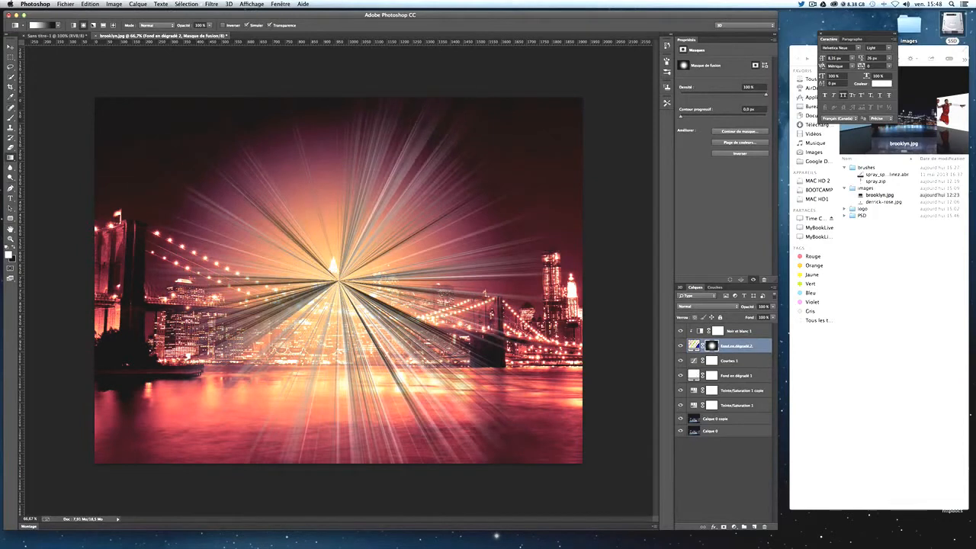
drag(338, 282, 247, 181)
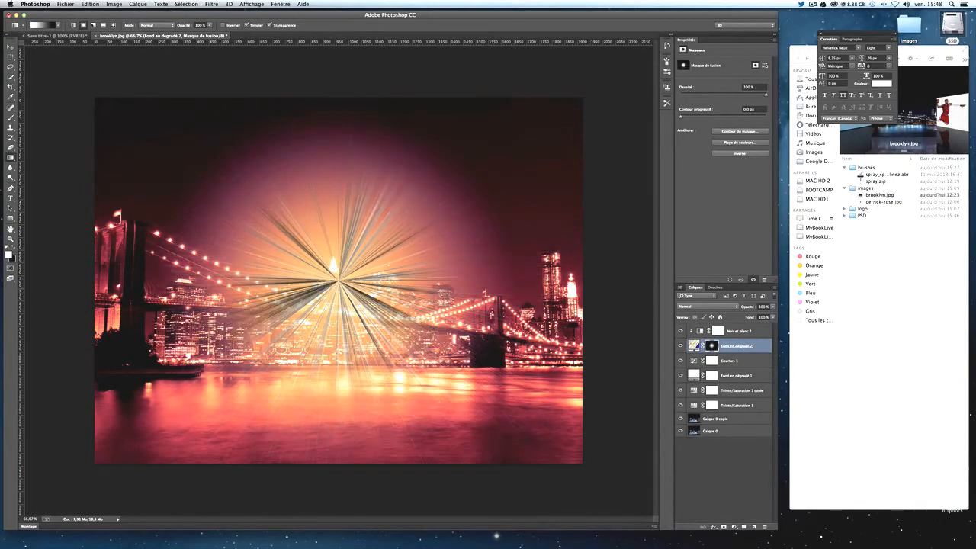
drag(339, 281, 215, 150)
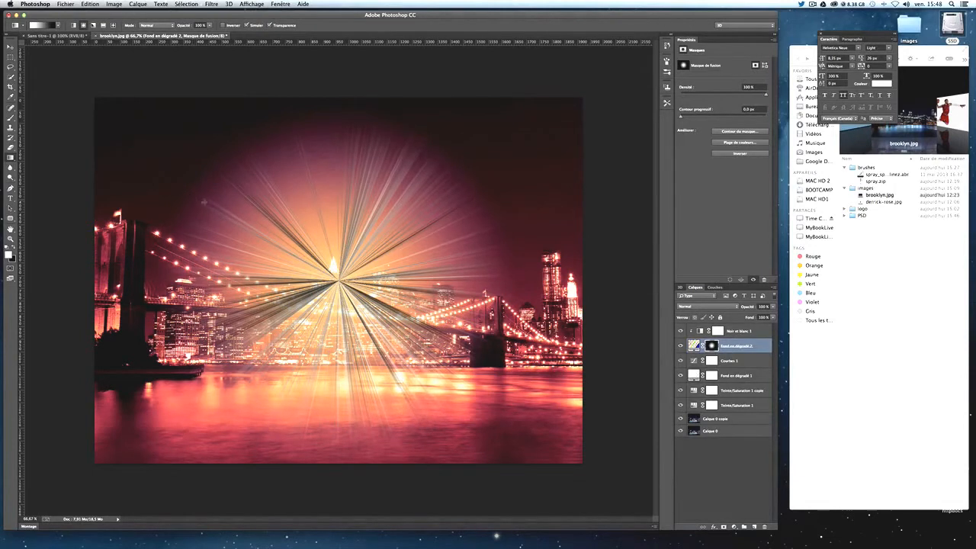
drag(334, 279, 111, 138)
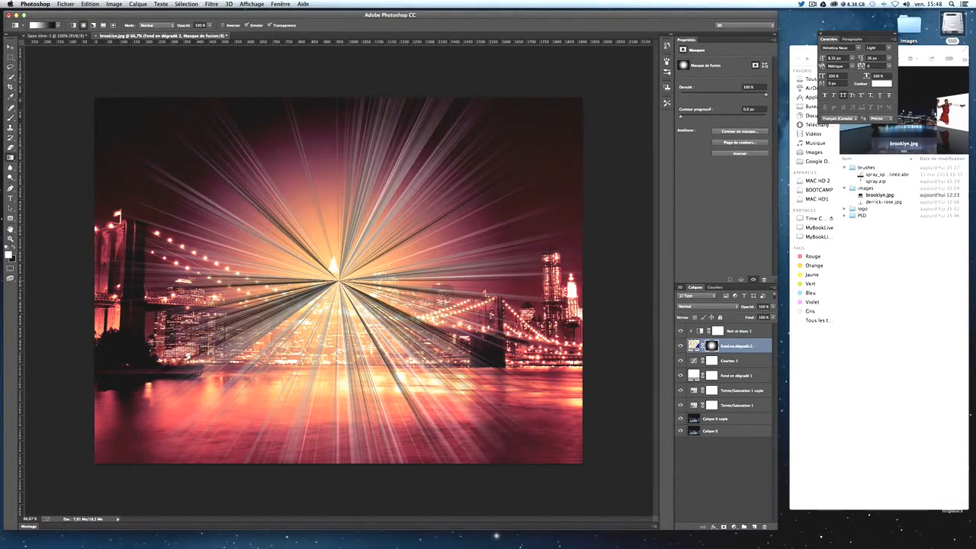
drag(339, 280, 168, 174)
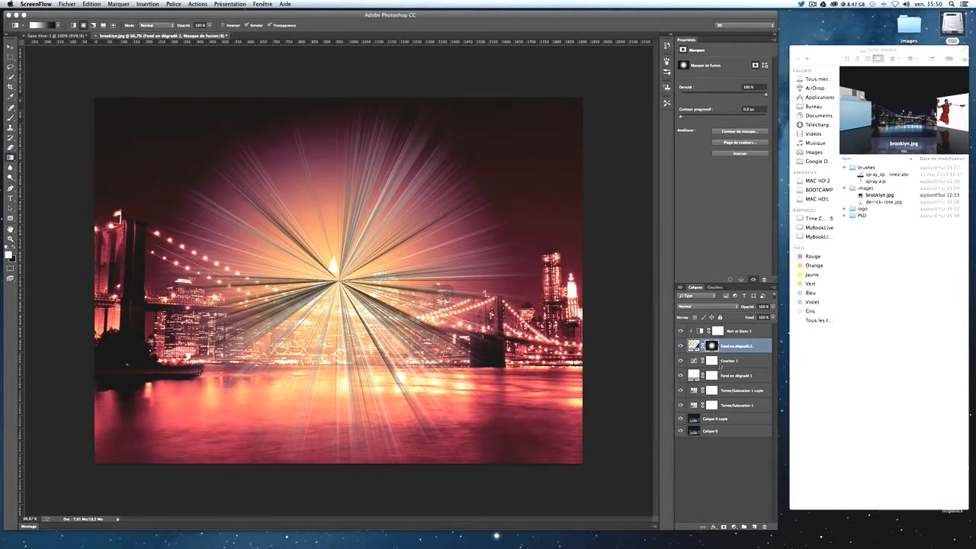
Step: Set the blend mode of the noise gradient fill layer to Superposition (Screen)
click(692, 348)
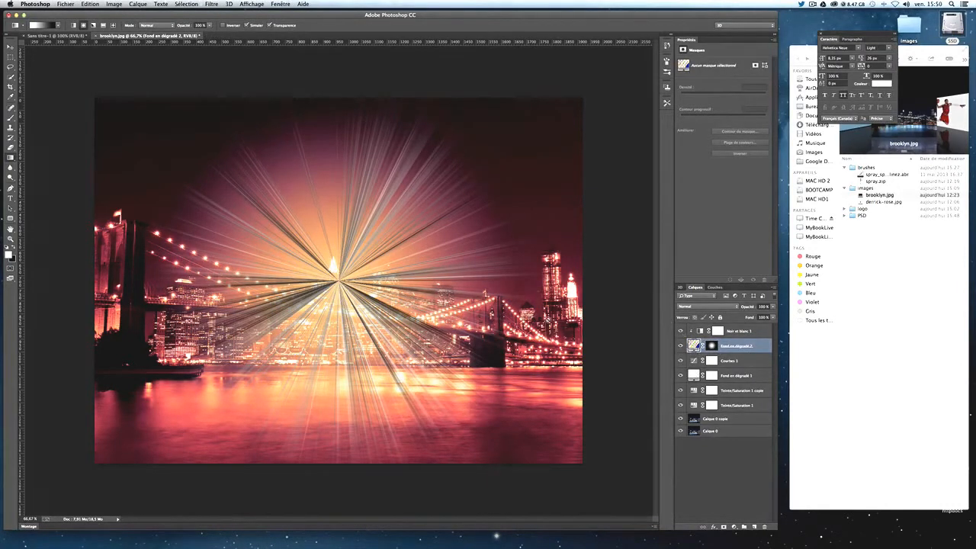
click(697, 307)
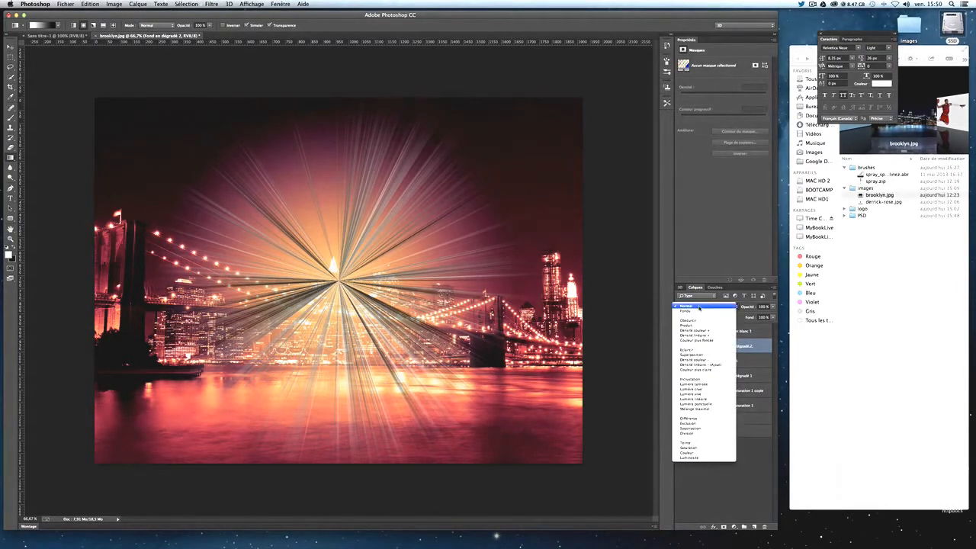
click(704, 355)
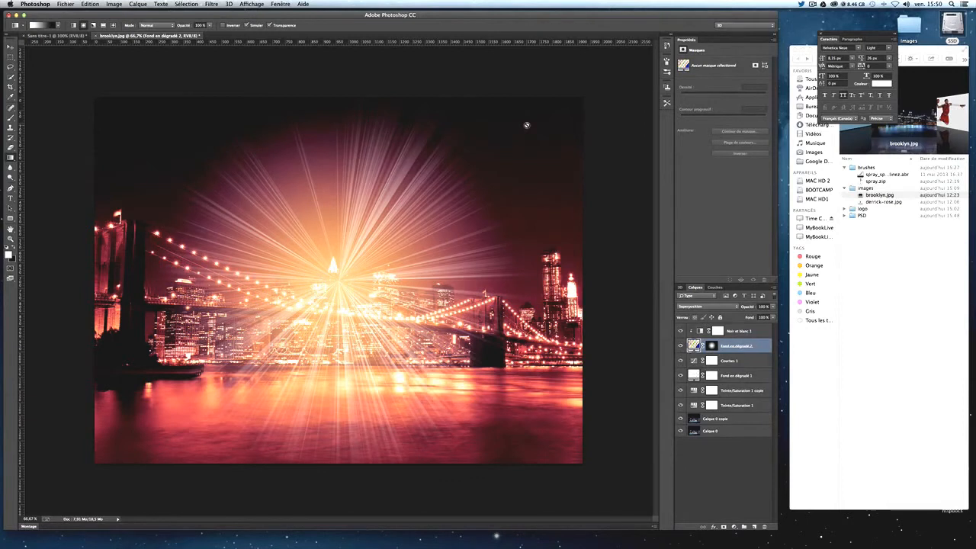
Step: Switch to the Finder and open derrick-rose.jpg from the images folder with Adobe Photoshop CC
click(867, 196)
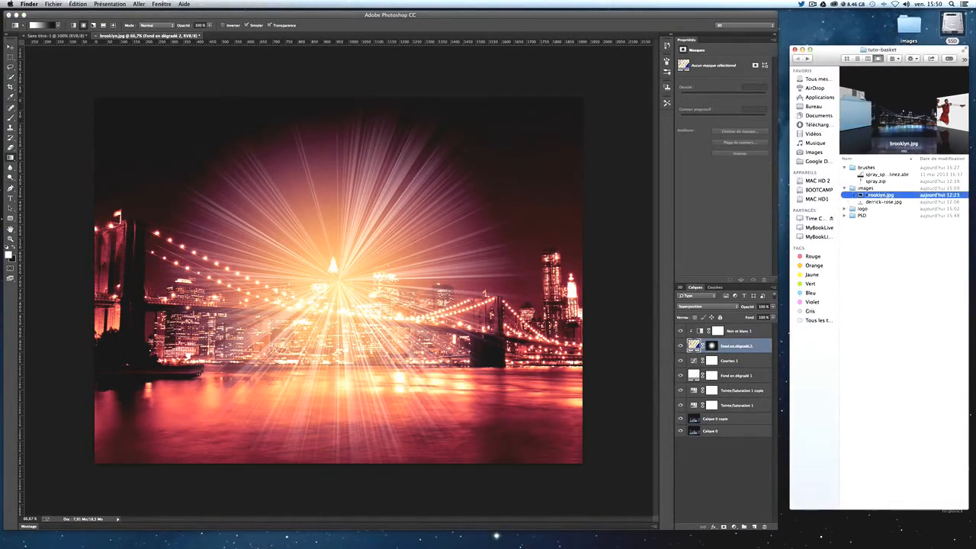
click(878, 202)
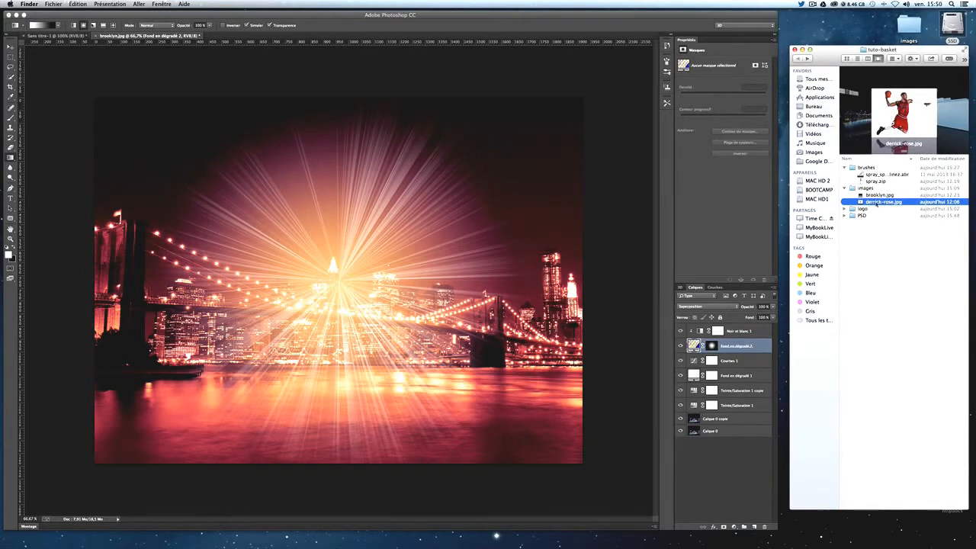
click(883, 202)
click(879, 203)
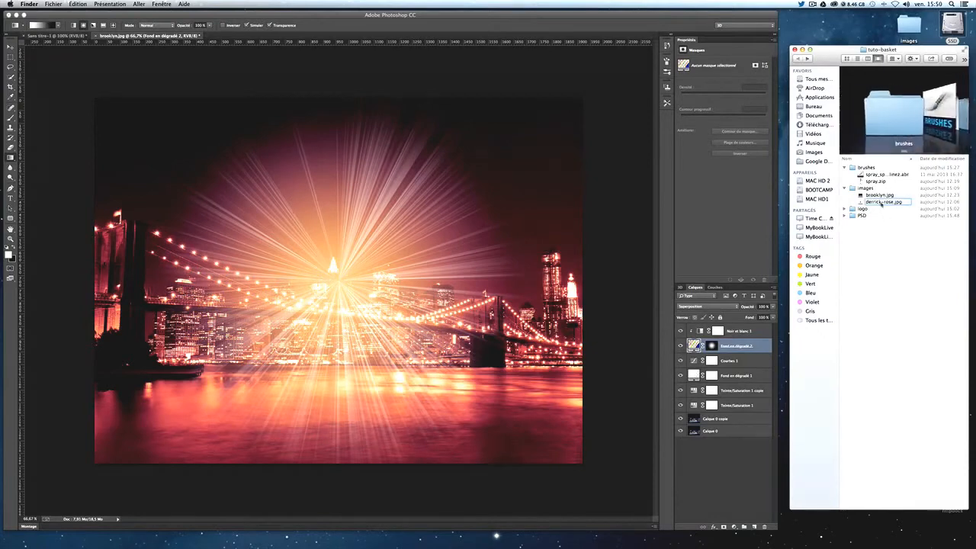
click(869, 203)
right_click(869, 203)
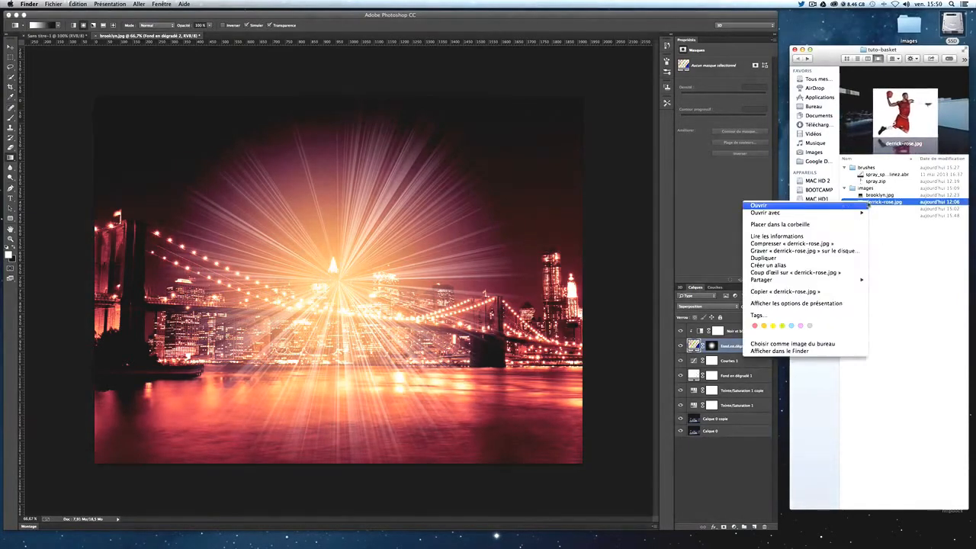
mouse_move(840, 213)
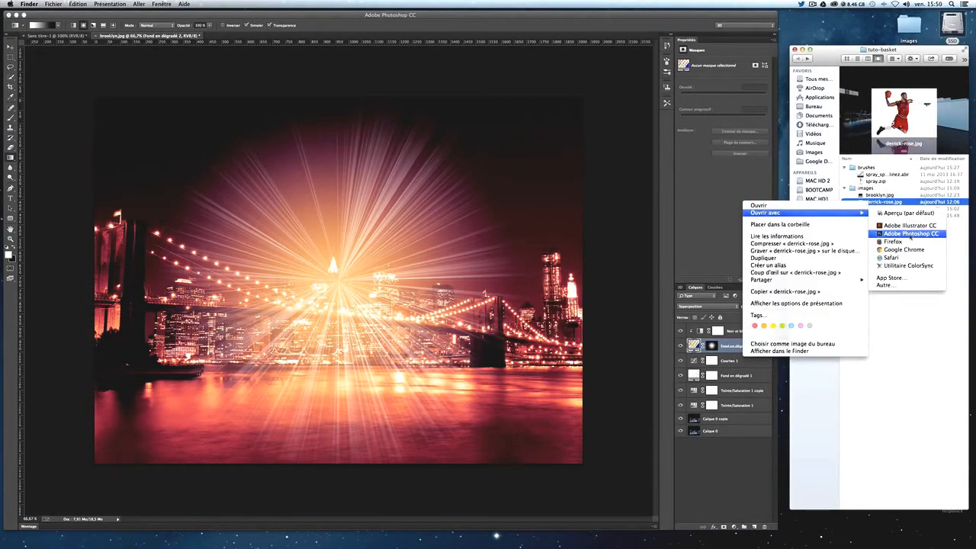
click(911, 233)
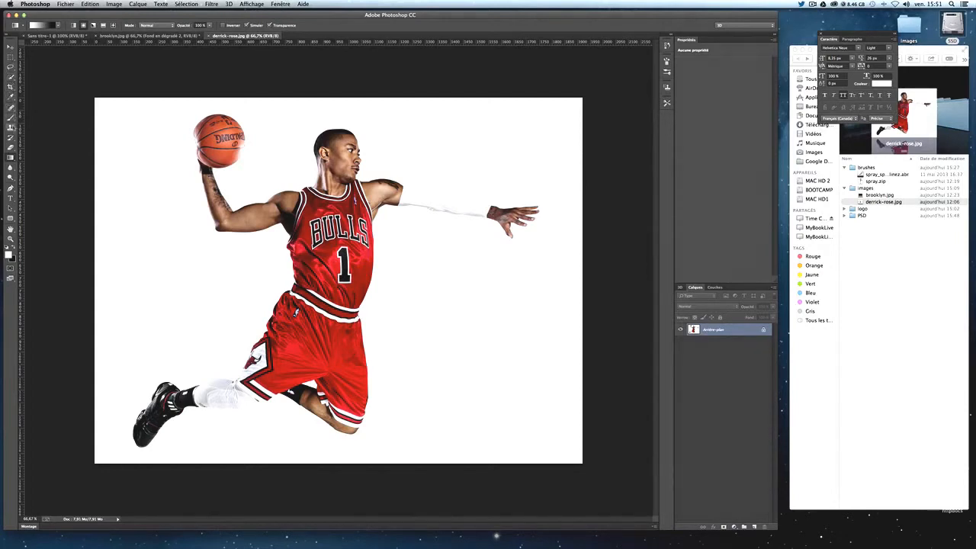
Step: Select the white background around the basketball player with the Quick Selection tool, using an enlarged brush
click(10, 86)
click(14, 82)
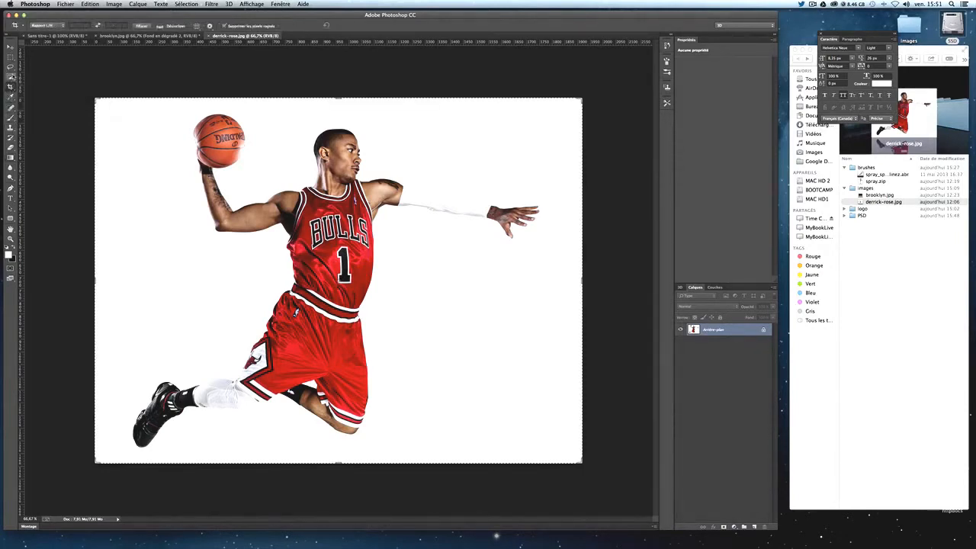
click(11, 77)
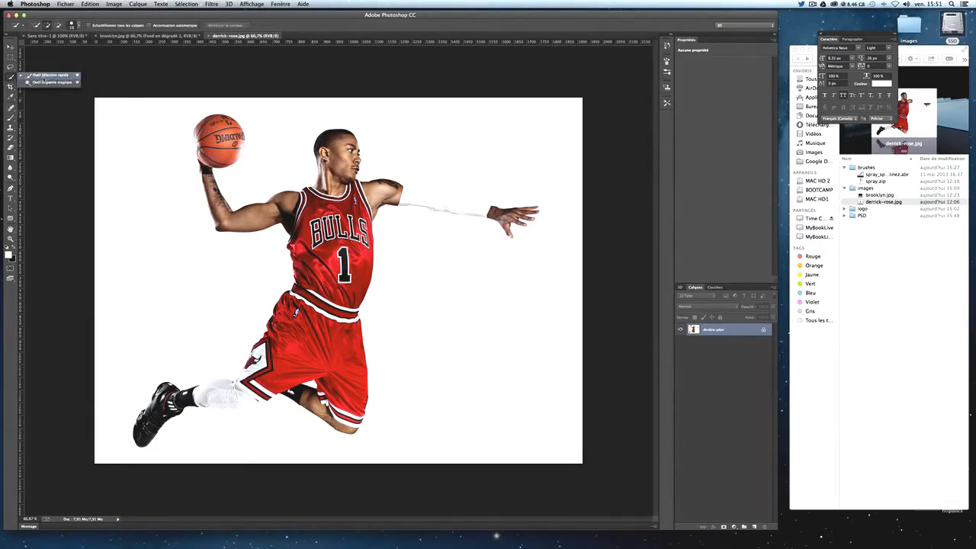
click(43, 76)
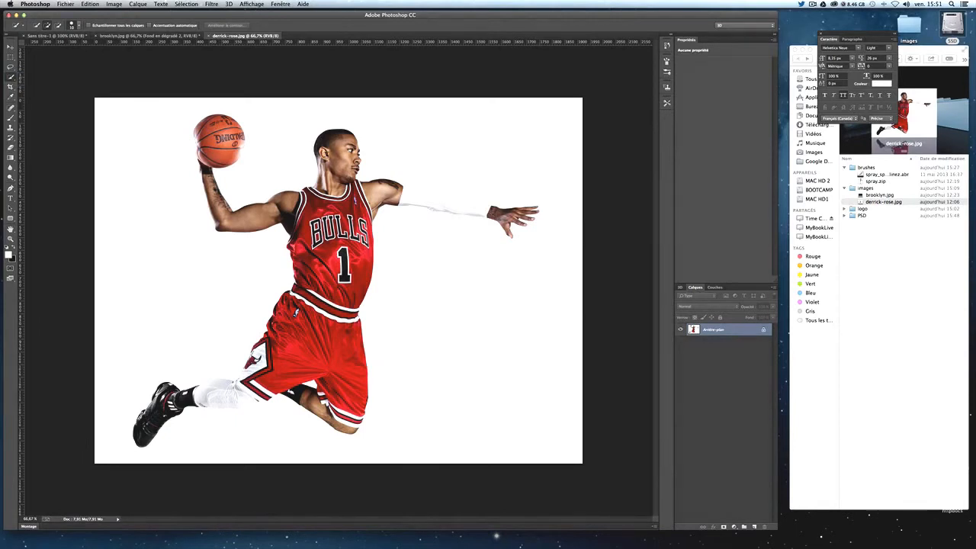
click(77, 26)
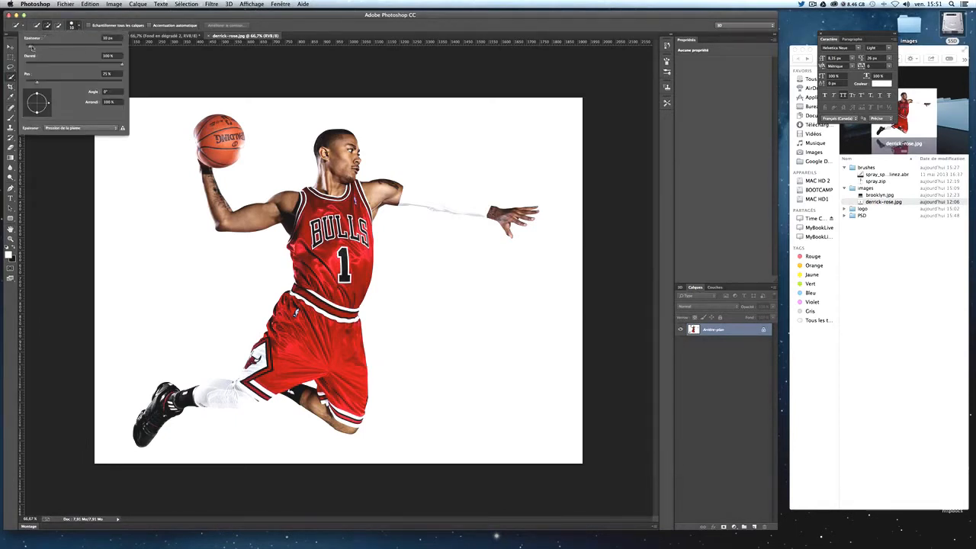
drag(32, 47, 42, 48)
text(30)
key(Return)
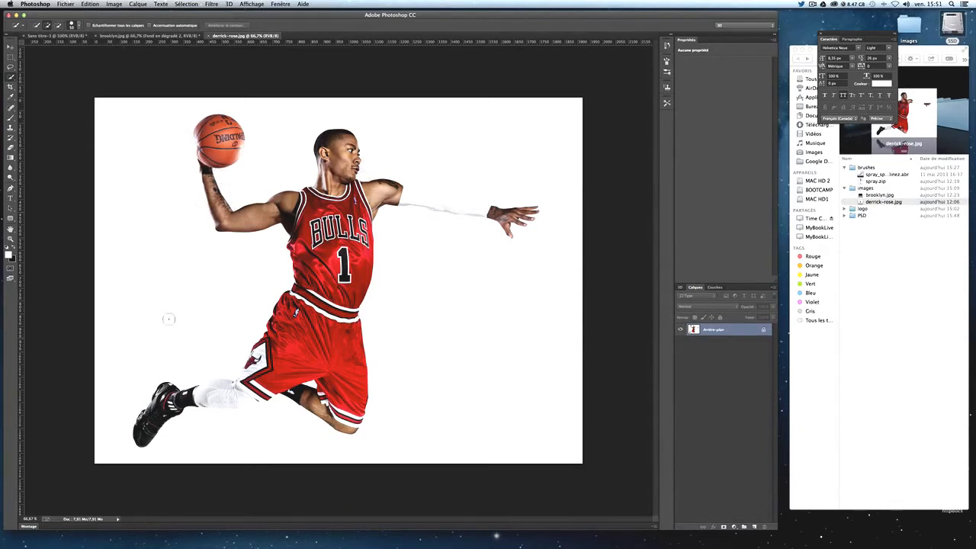
mouse_move(119, 126)
mouse_down()
mouse_move(134, 286)
mouse_move(127, 124)
mouse_move(244, 107)
mouse_move(285, 123)
mouse_move(326, 112)
mouse_move(422, 126)
mouse_move(448, 163)
mouse_move(542, 172)
mouse_move(562, 255)
mouse_move(490, 266)
mouse_move(465, 246)
mouse_move(403, 427)
mouse_move(332, 457)
mouse_up()
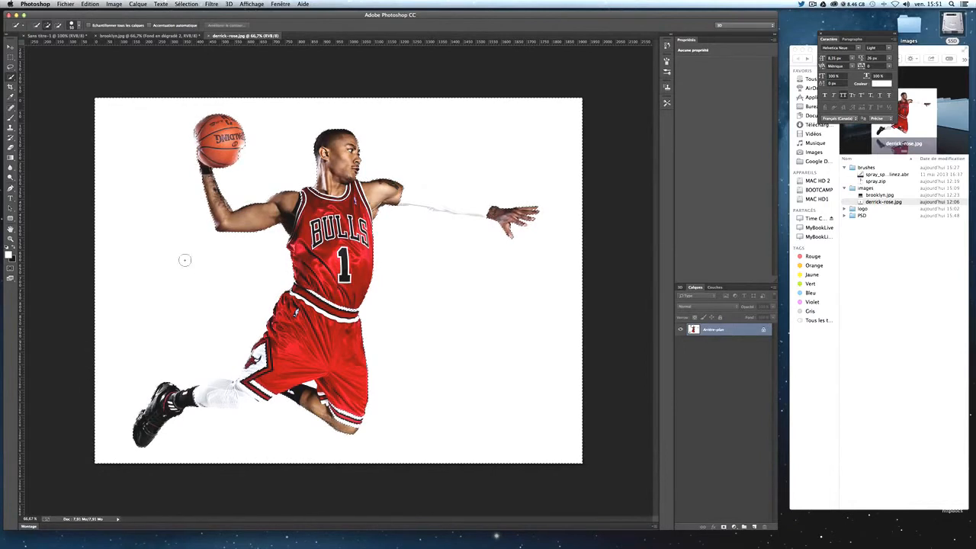
mouse_move(143, 234)
mouse_down()
mouse_move(155, 253)
mouse_move(143, 265)
mouse_up()
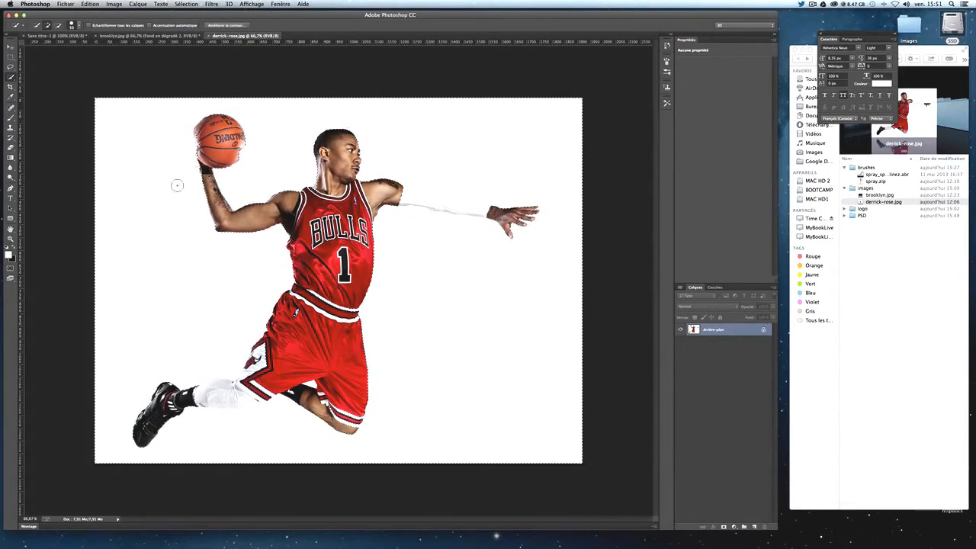
Step: Refine the background selection around the basketball so that the whole ball is excluded from it
key(super+plus)
key(super+plus)
key(super+plus)
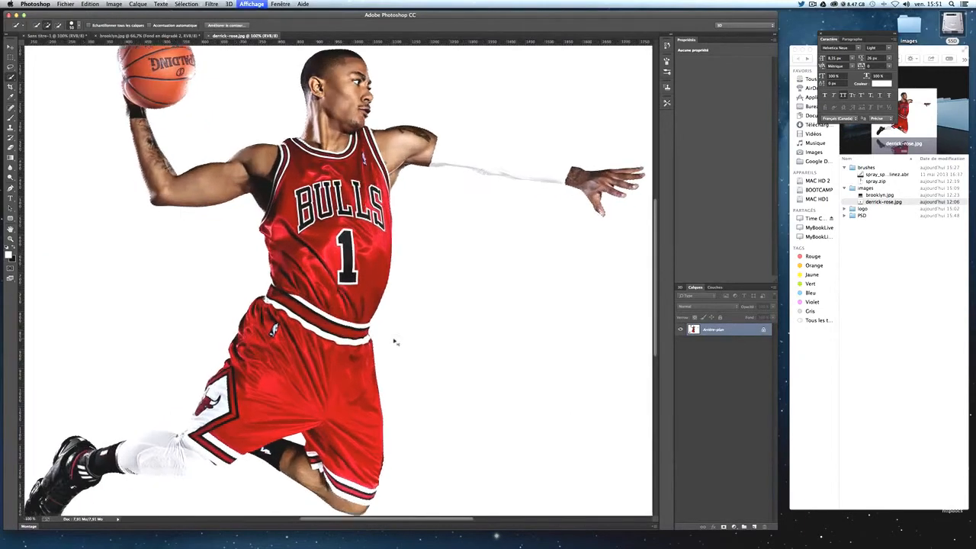
drag(291, 188, 471, 450)
mouse_move(232, 153)
mouse_down()
mouse_move(369, 238)
mouse_move(346, 212)
mouse_up()
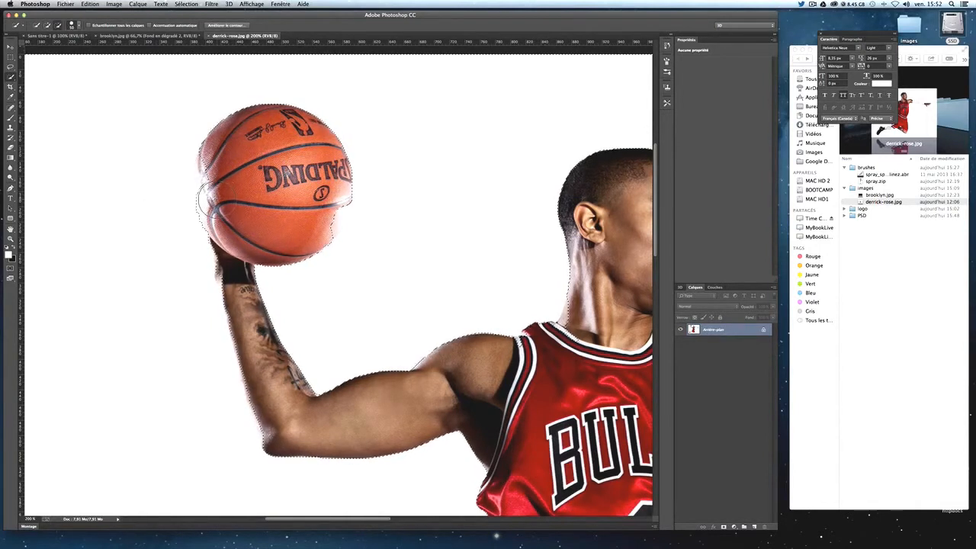
drag(208, 189, 210, 180)
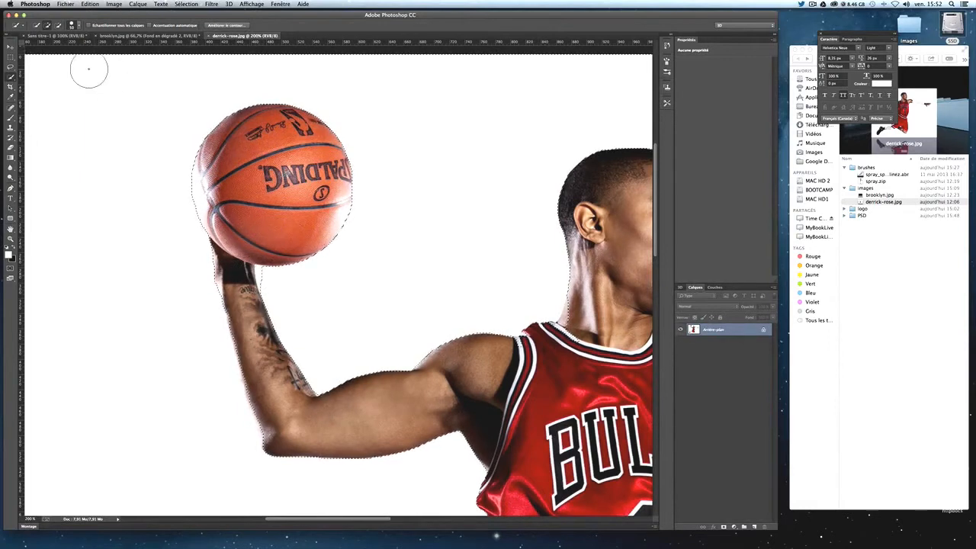
Step: Reduce the selection brush size and exclude the wrist and raised forearm from the background selection
click(72, 25)
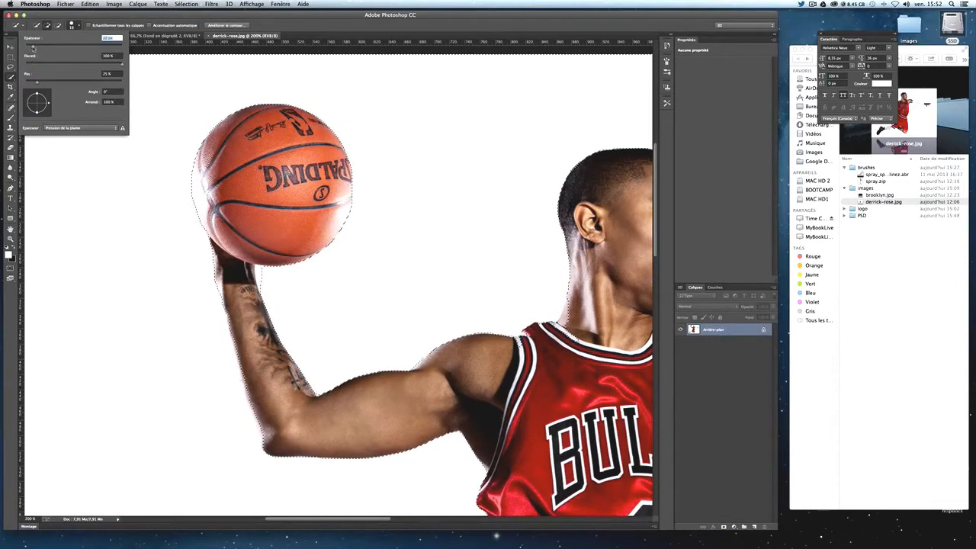
alt+click(265, 282)
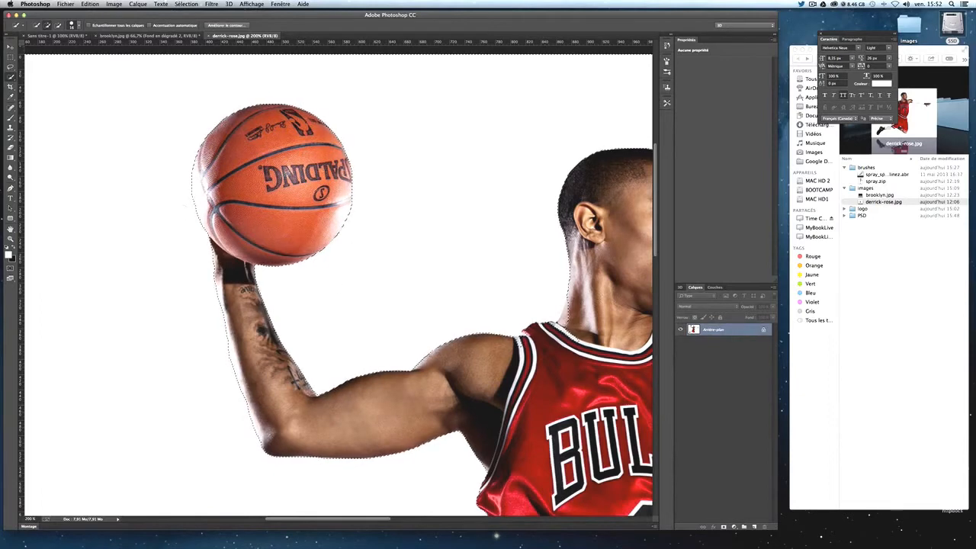
drag(488, 427, 381, 396)
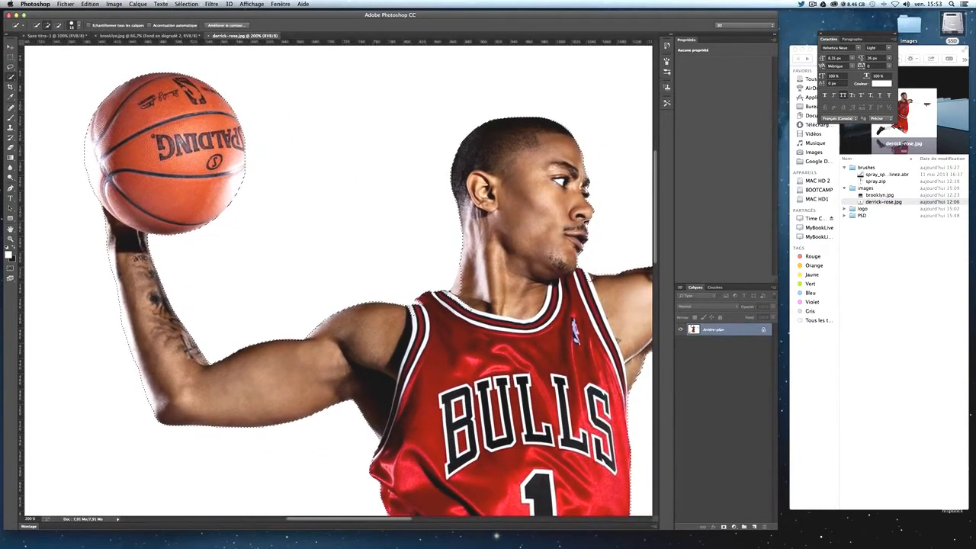
Step: Refine the background selection along the player's face profile, lips and chin with a smaller subtracting brush
drag(387, 328, 266, 329)
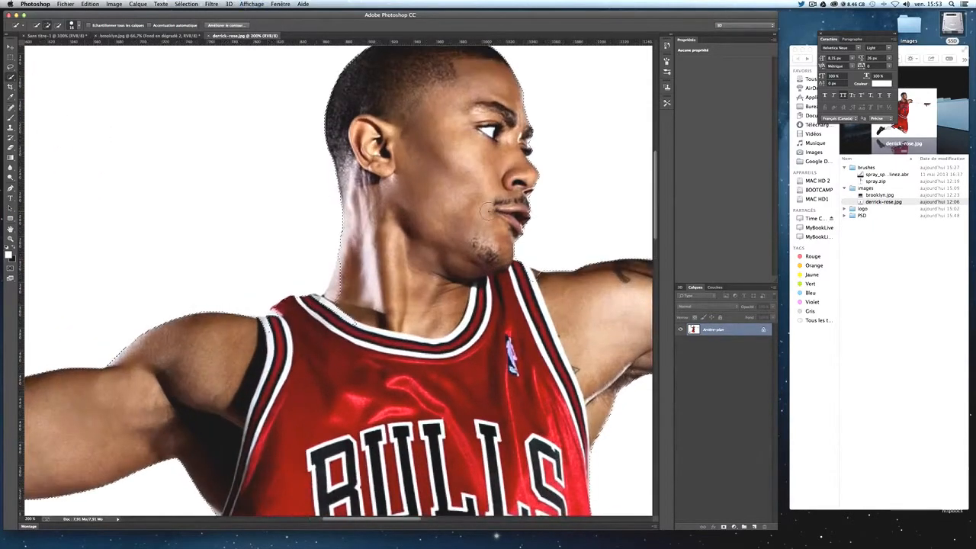
key(super+plus)
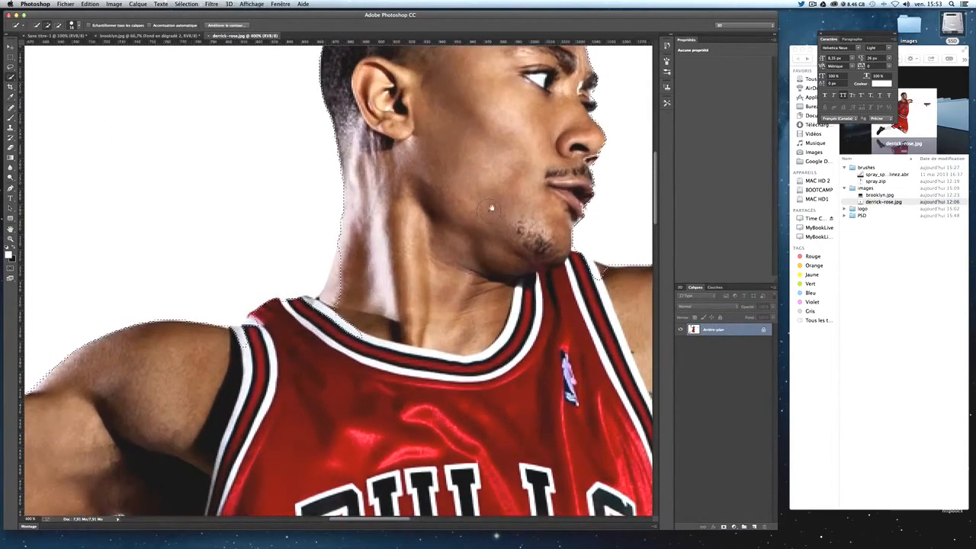
drag(497, 196, 385, 279)
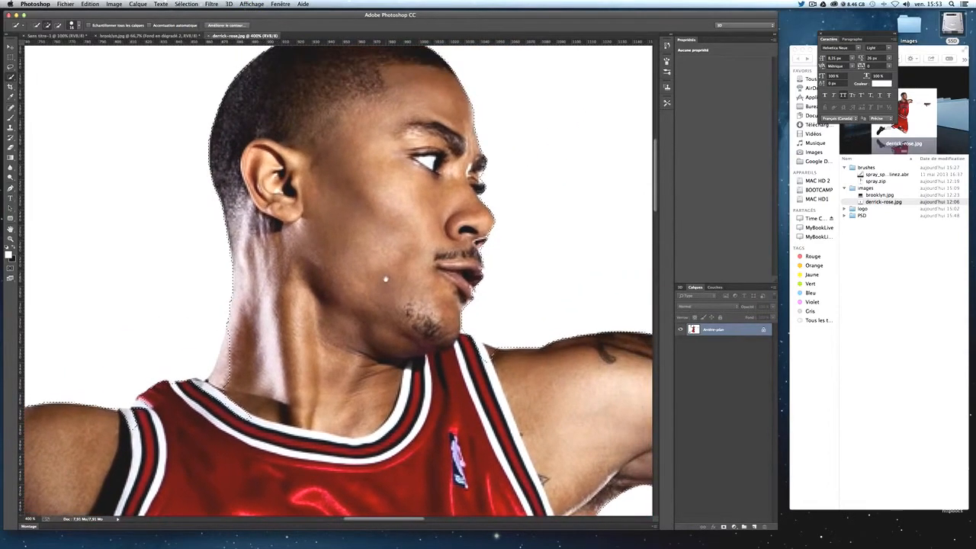
drag(294, 255, 417, 211)
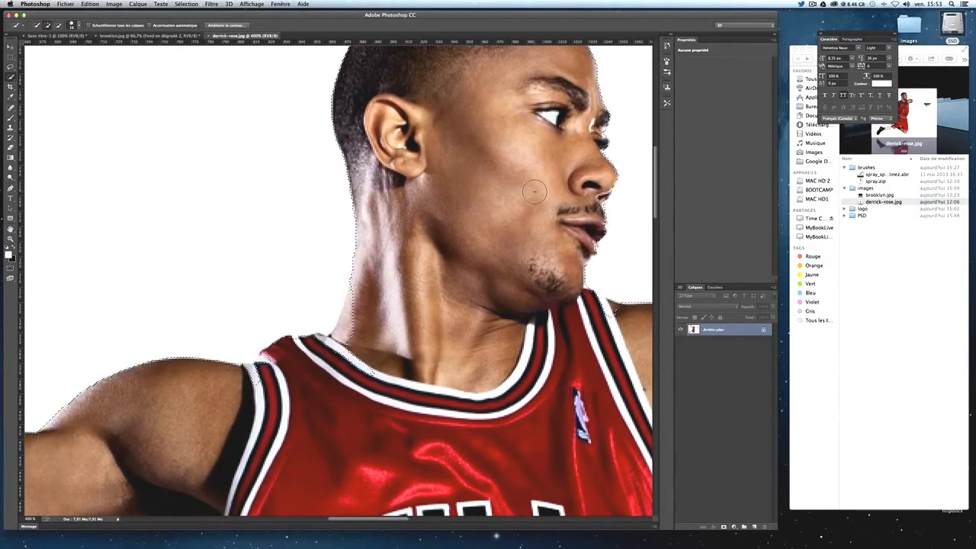
drag(610, 308, 337, 379)
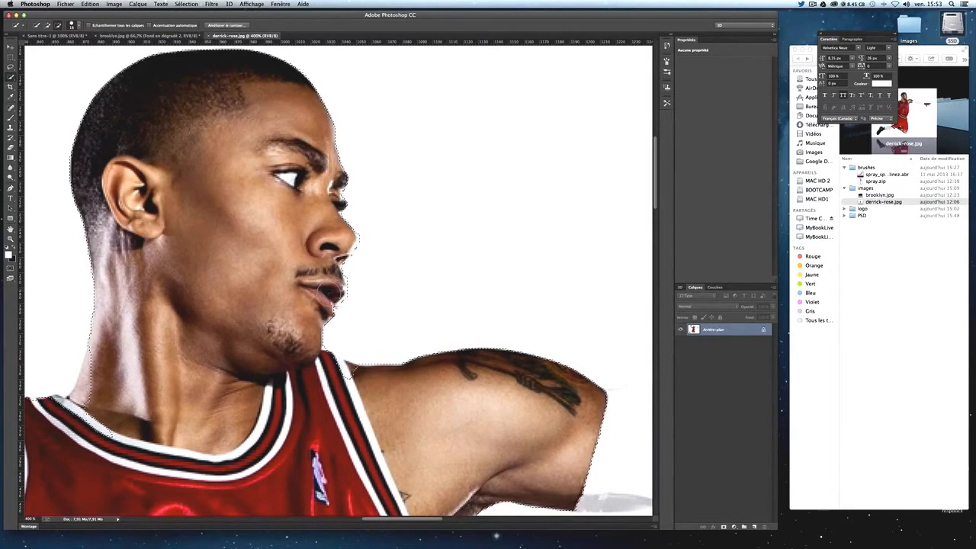
click(79, 26)
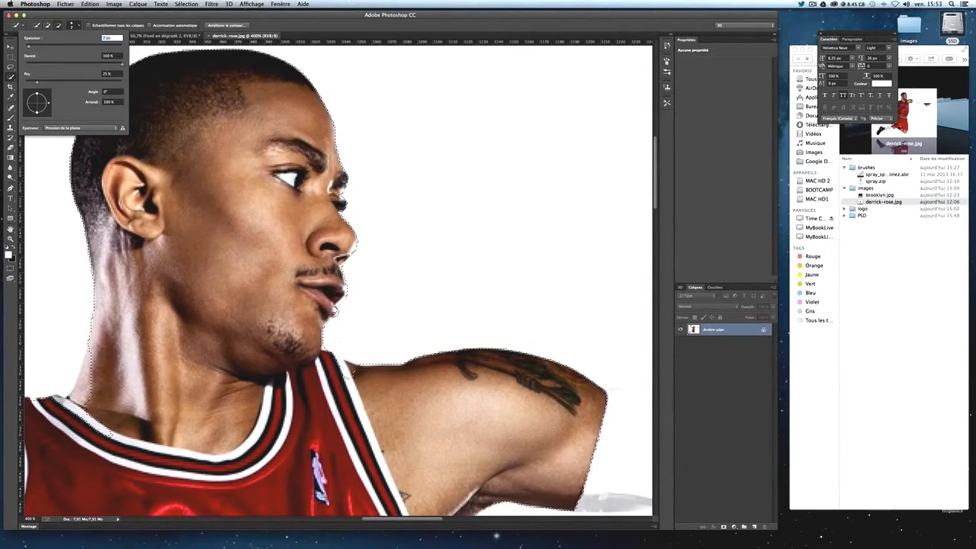
key(Return)
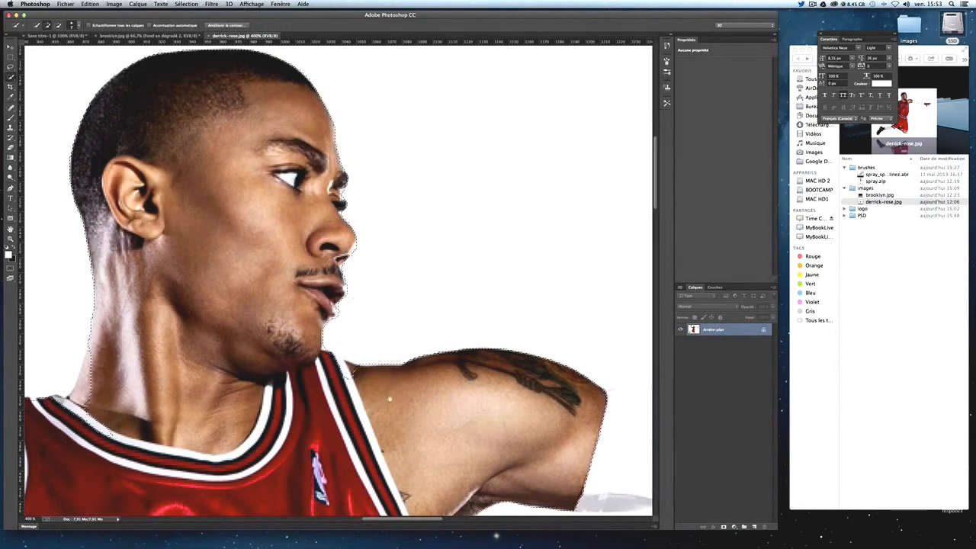
Step: Readjust the selection brush size and exclude the white edge of the jersey strap beside the chin from the selection
scroll(360, 330, down, 3)
click(71, 26)
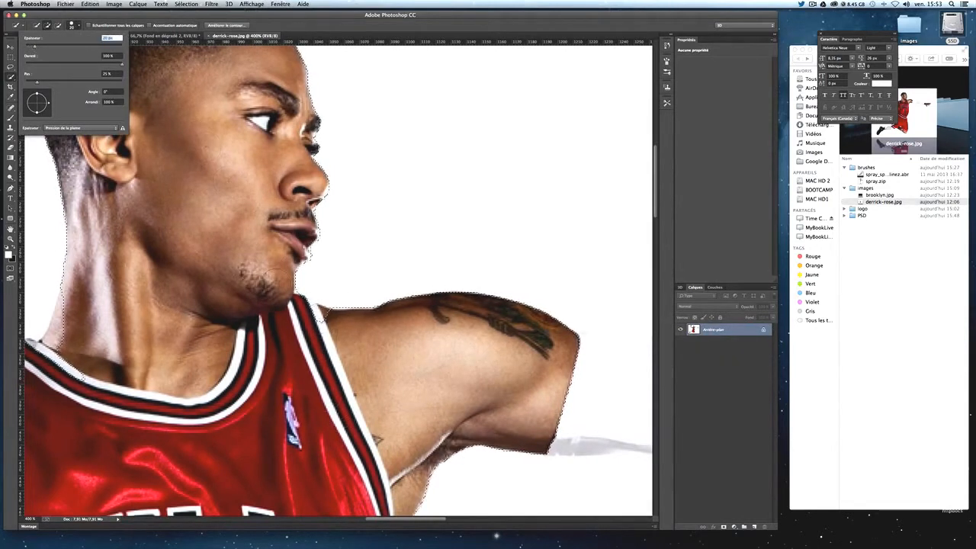
drag(31, 48, 30, 49)
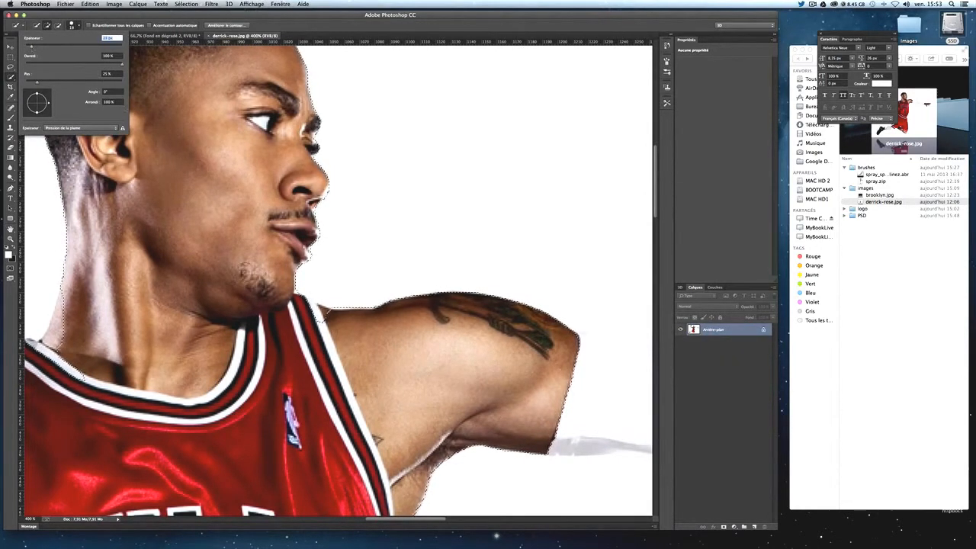
alt+click(315, 318)
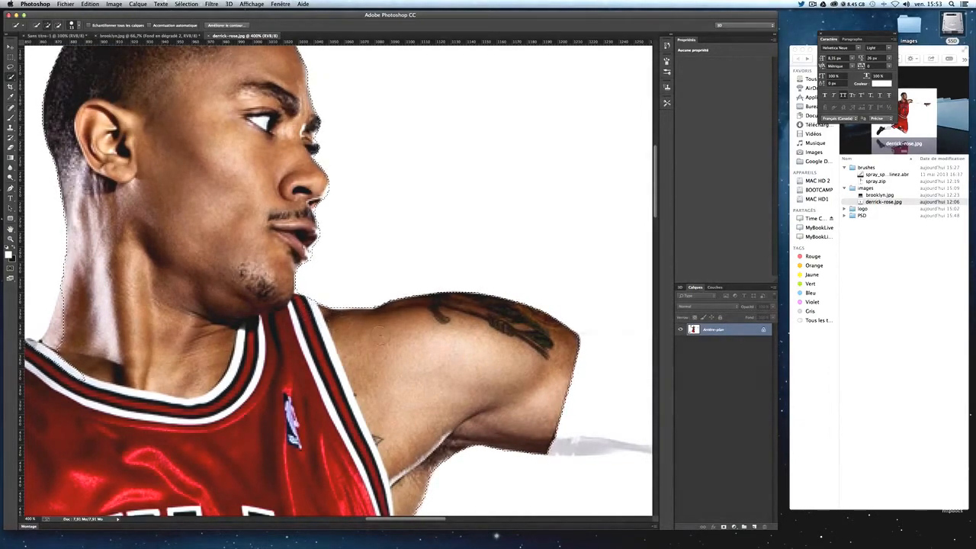
Step: Exclude the white sleeve on the player's outstretched arm from the background selection
drag(432, 342, 309, 226)
drag(516, 274, 242, 264)
key(super+minus)
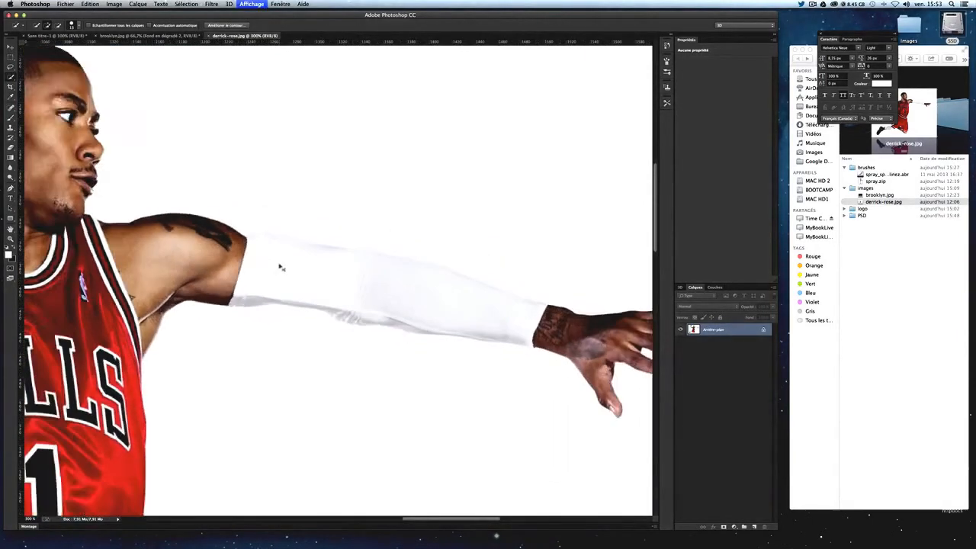
key(super+minus)
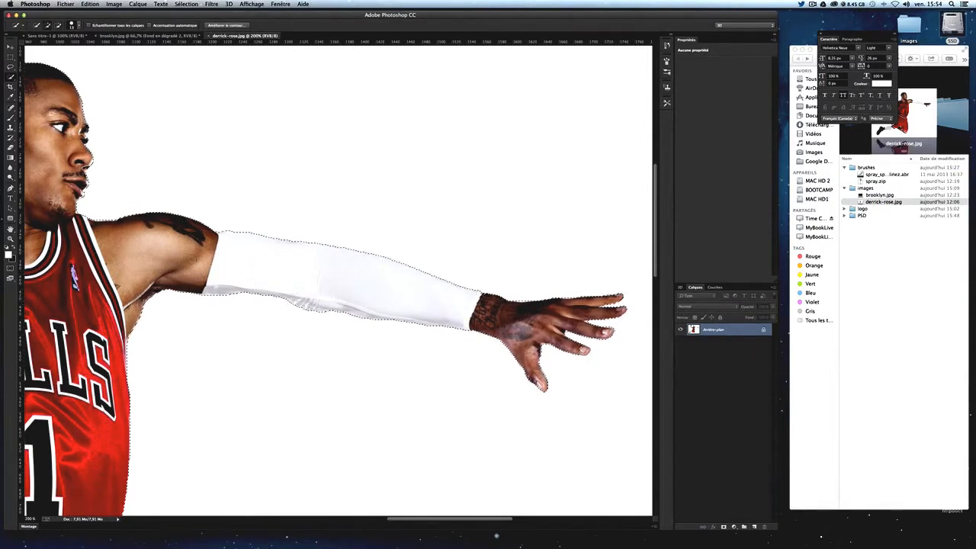
scroll(458, 275, left, 3)
scroll(458, 275, down, 2)
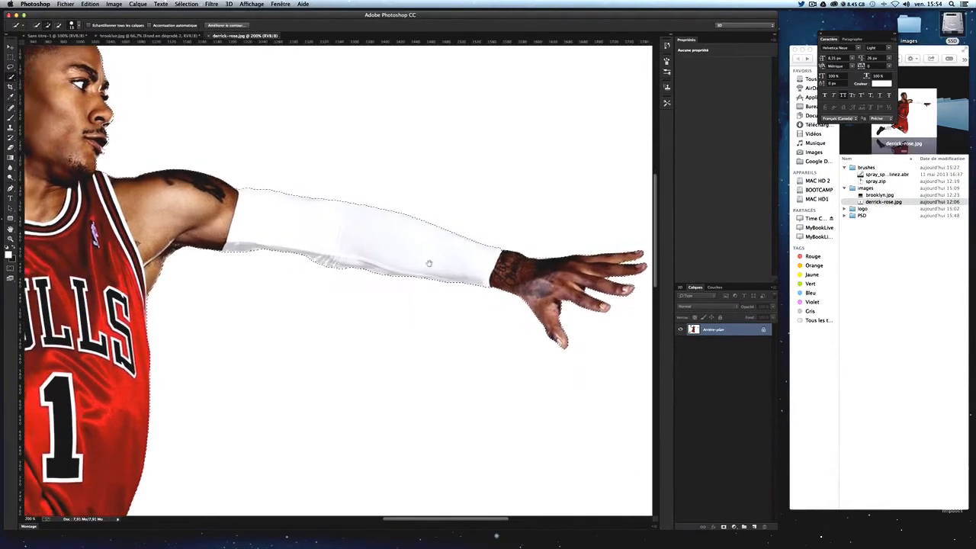
Step: Refine the background selection around the outstretched hand and between its fingers
scroll(450, 258, right, 3)
scroll(450, 258, down, 1)
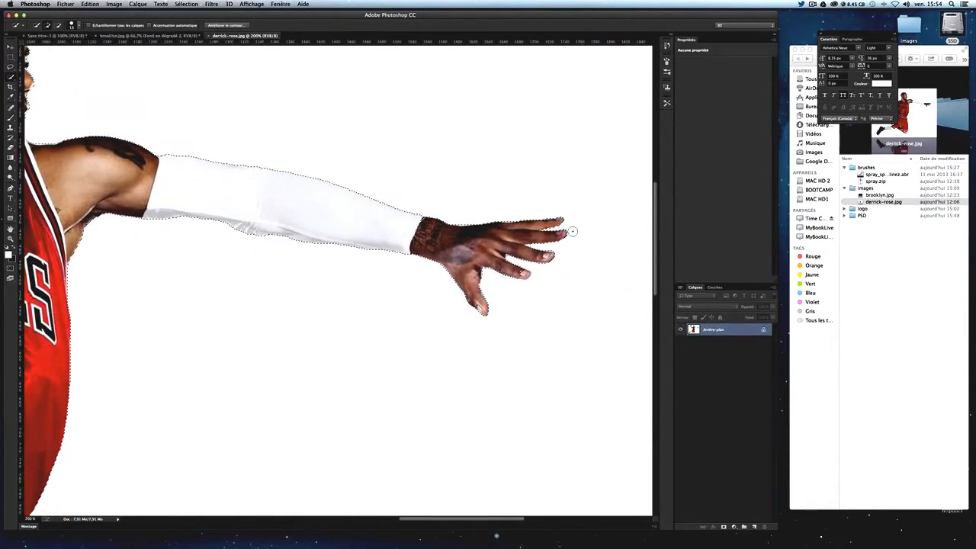
key(super+plus)
key(super+plus)
key(super+plus)
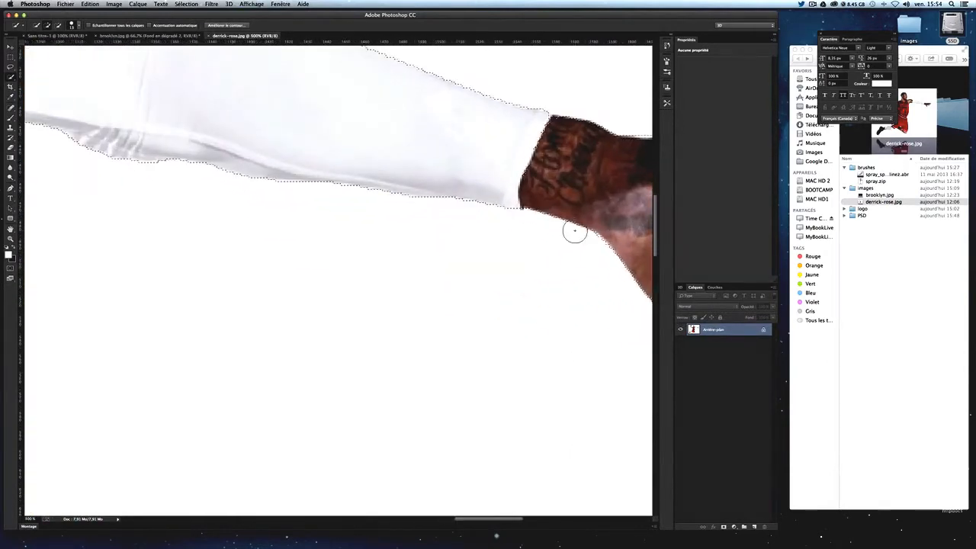
mouse_move(526, 188)
mouse_down()
mouse_move(201, 200)
mouse_move(334, 212)
mouse_up()
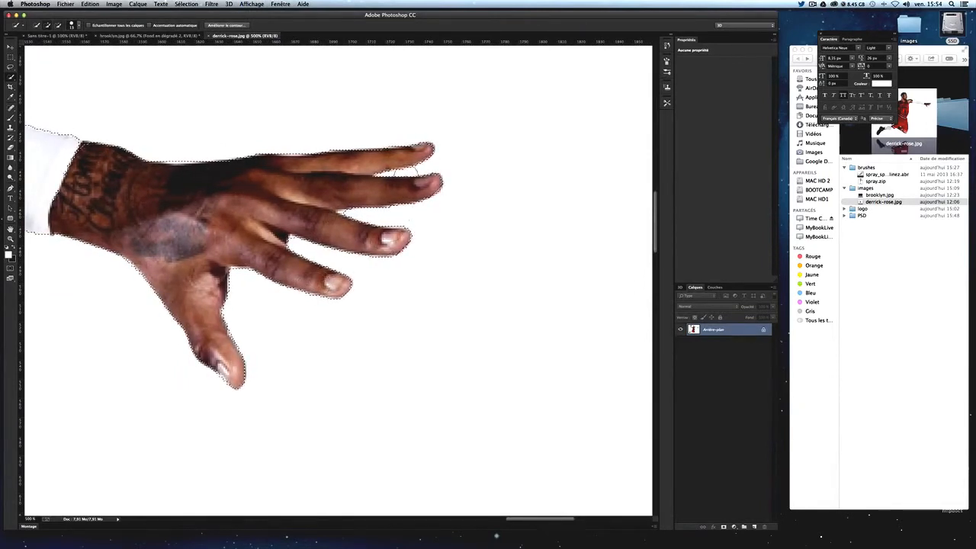
drag(199, 311, 624, 133)
key(super+minus)
key(super+minus)
key(super+minus)
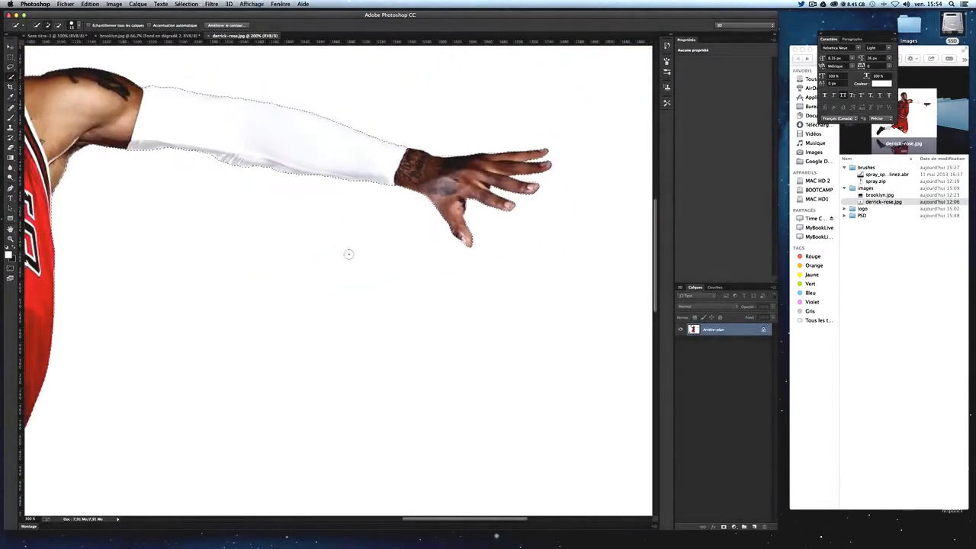
Step: Exclude the white-striped waistband of the shorts from the background selection
drag(330, 223, 522, 185)
mouse_move(220, 282)
mouse_down()
mouse_move(298, 201)
mouse_move(325, 150)
mouse_up()
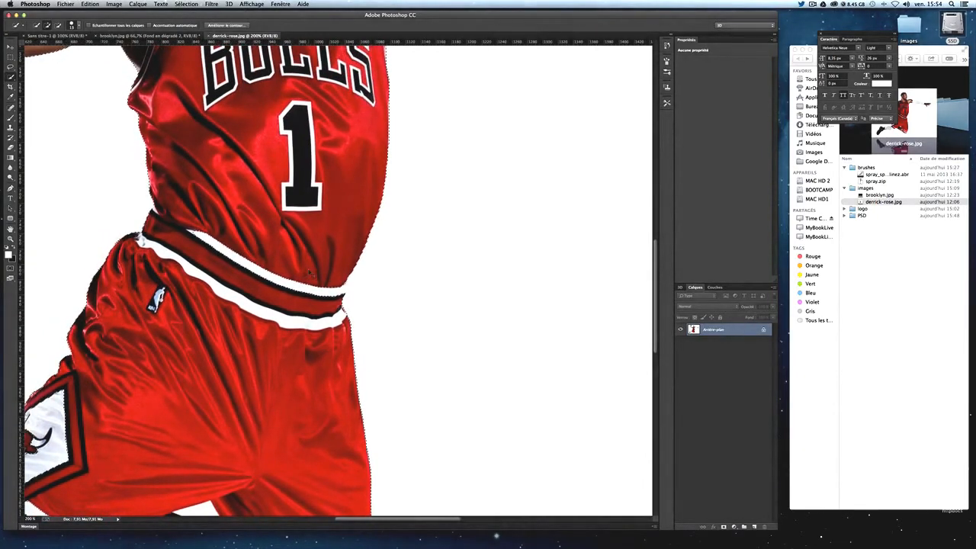
key(super+plus)
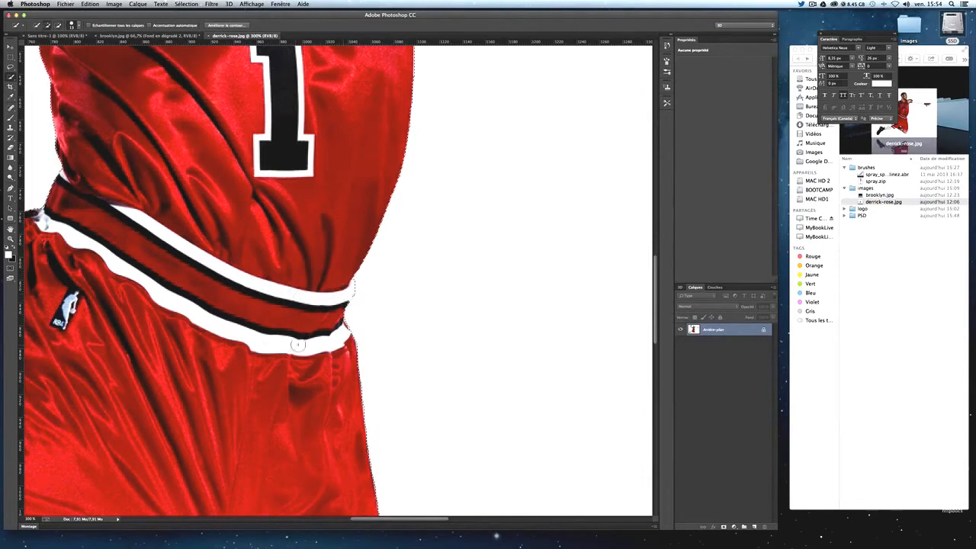
drag(232, 283, 305, 251)
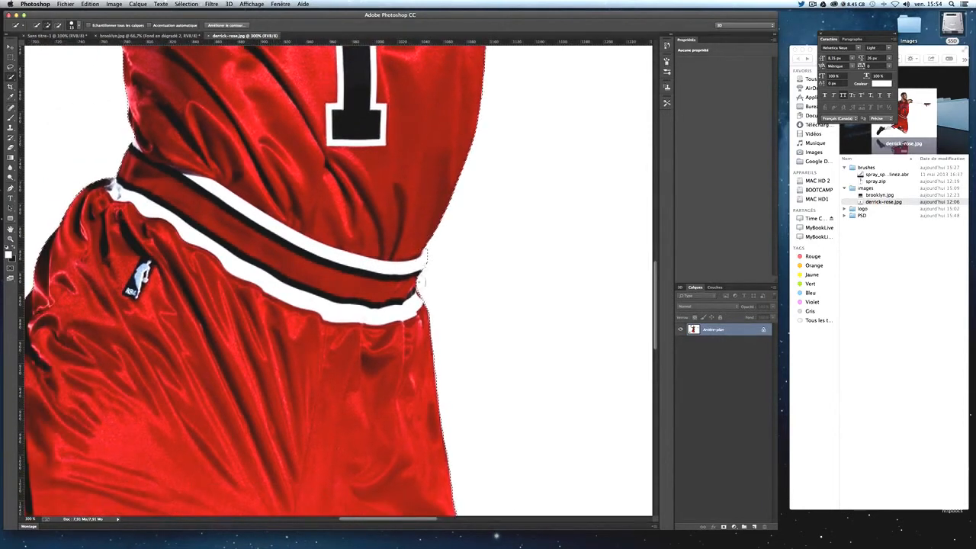
drag(445, 239, 420, 193)
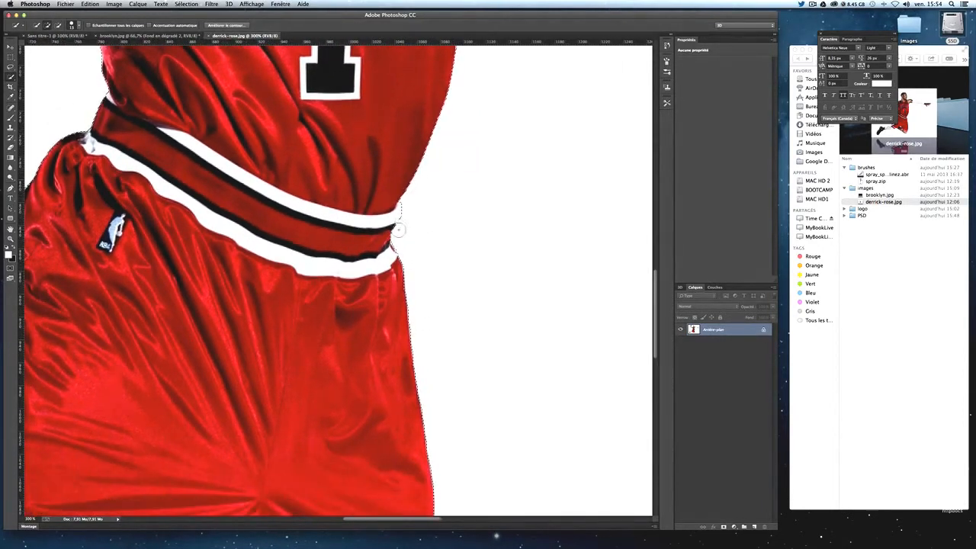
drag(416, 343, 415, 320)
Step: Exclude the white-striped hem of the shorts above the bent knee from the background selection
scroll(415, 320, down, 10)
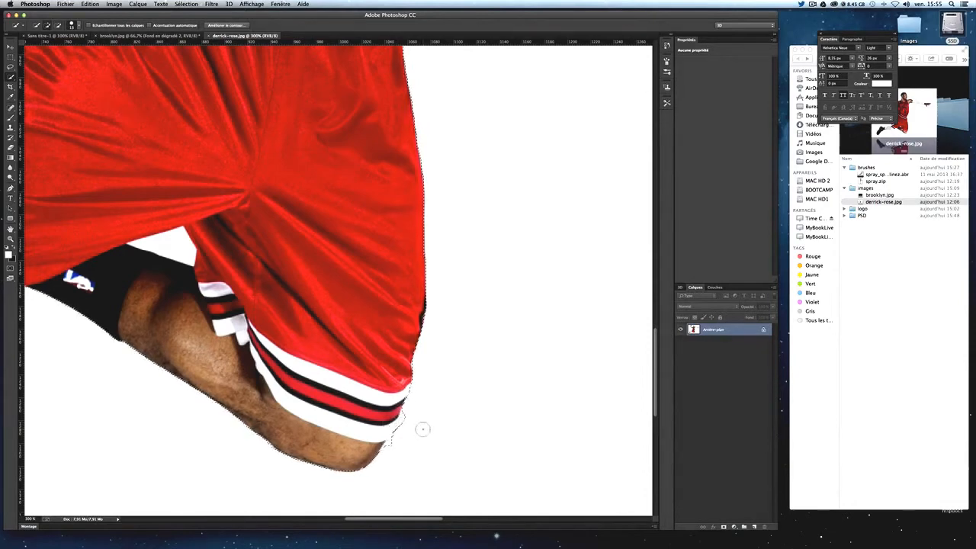
key(super+plus)
key(super+plus)
drag(410, 411, 380, 208)
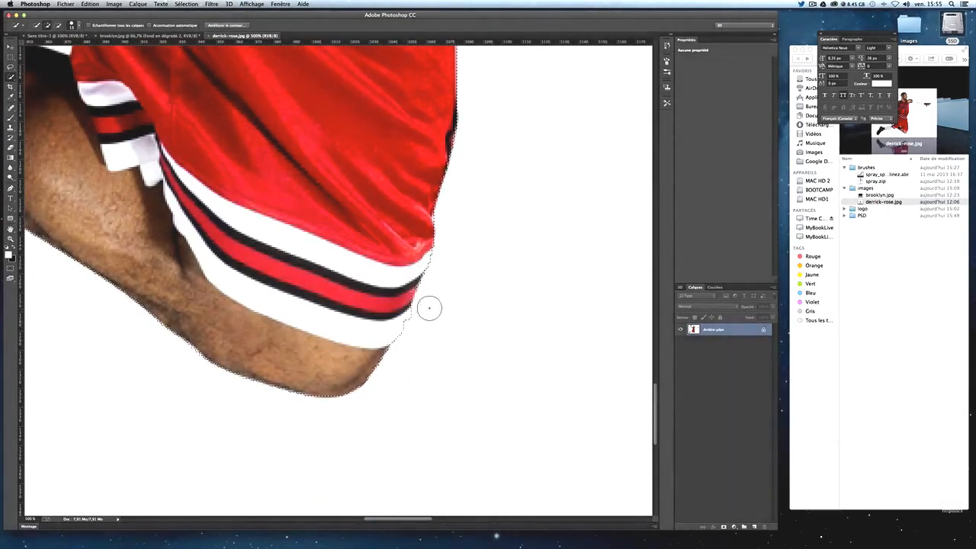
Step: Try adding the white gap between the shorts and the black undershorts to the background selection
scroll(321, 254, up, 5)
scroll(321, 254, left, 5)
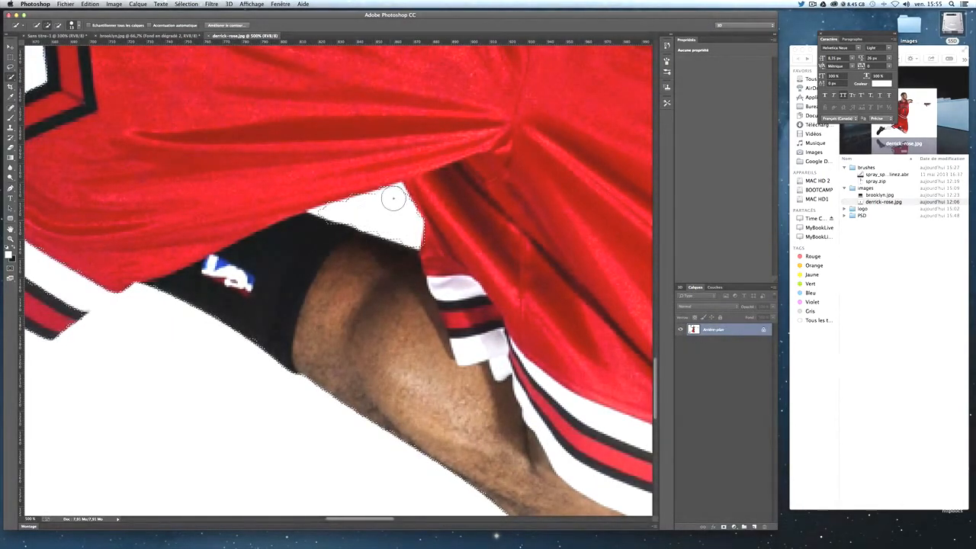
key(super+z)
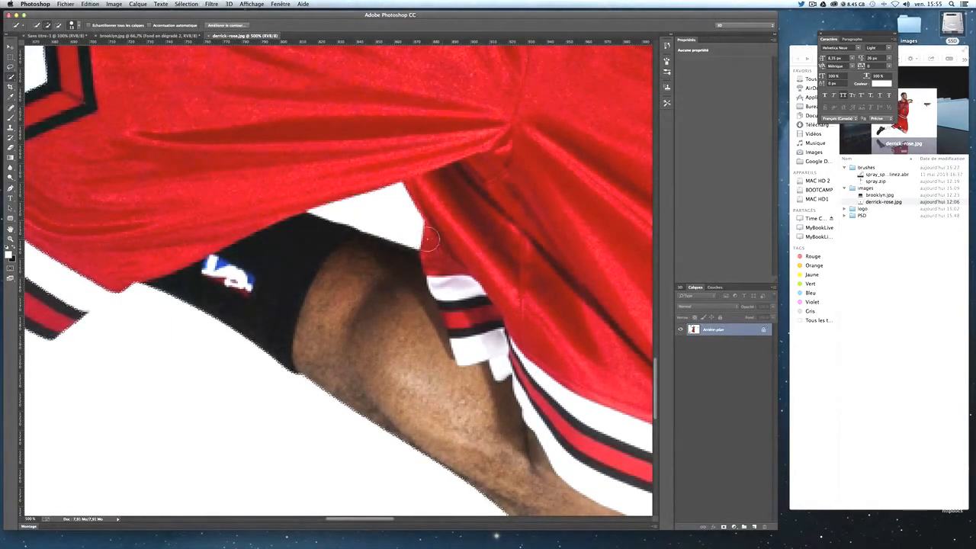
Step: Exclude the white side panel with the Bulls logo on the shorts from the background selection
scroll(456, 384, down, 4)
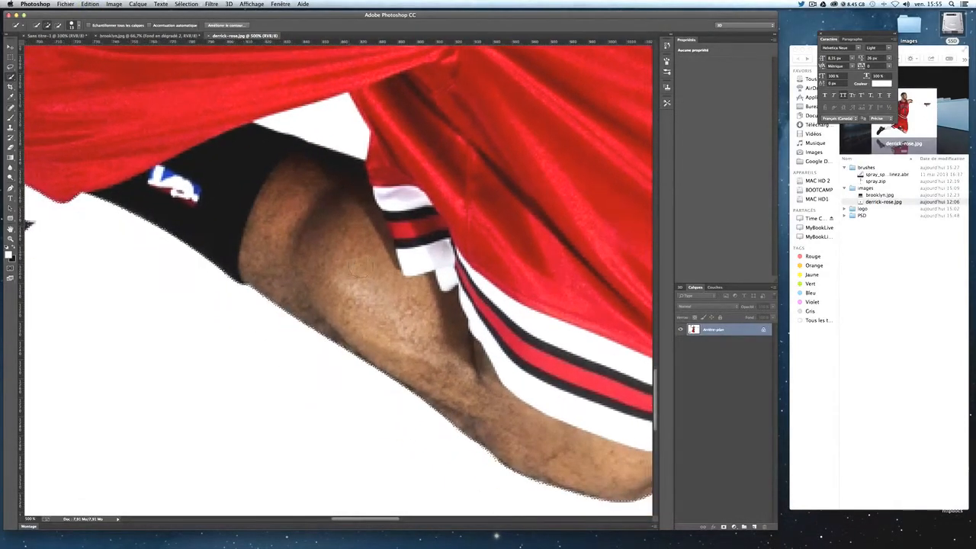
key(super+minus)
key(super+minus)
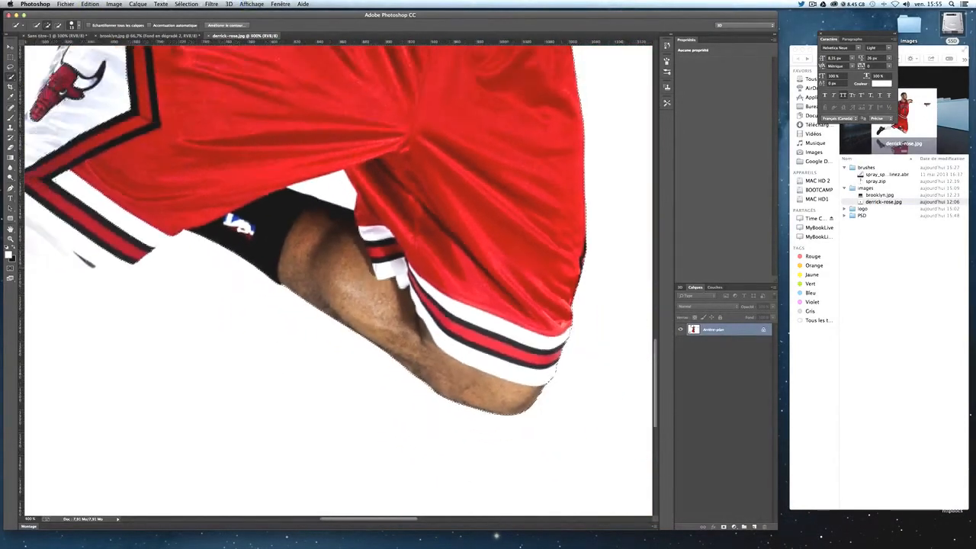
mouse_move(297, 257)
mouse_down()
mouse_move(418, 242)
mouse_move(361, 223)
mouse_up()
drag(188, 136, 340, 240)
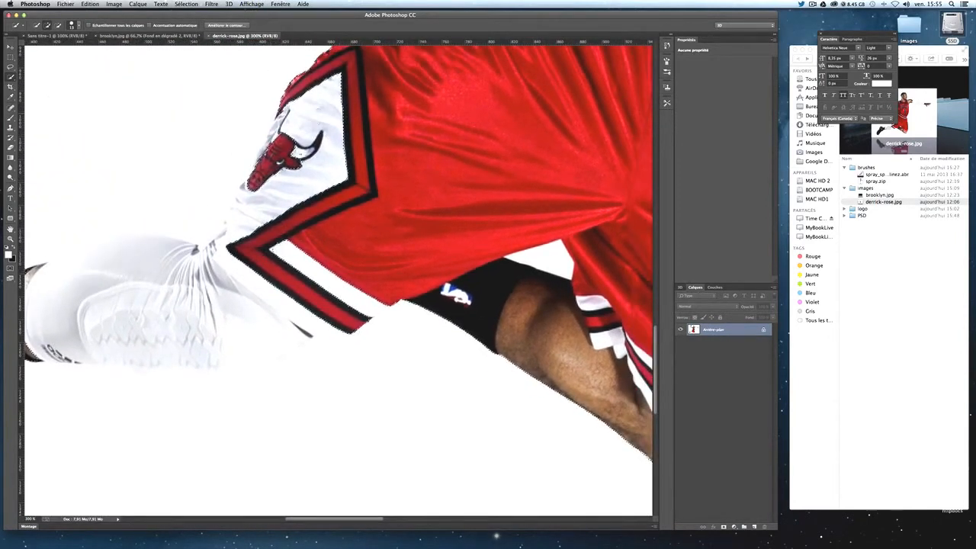
drag(287, 185, 302, 163)
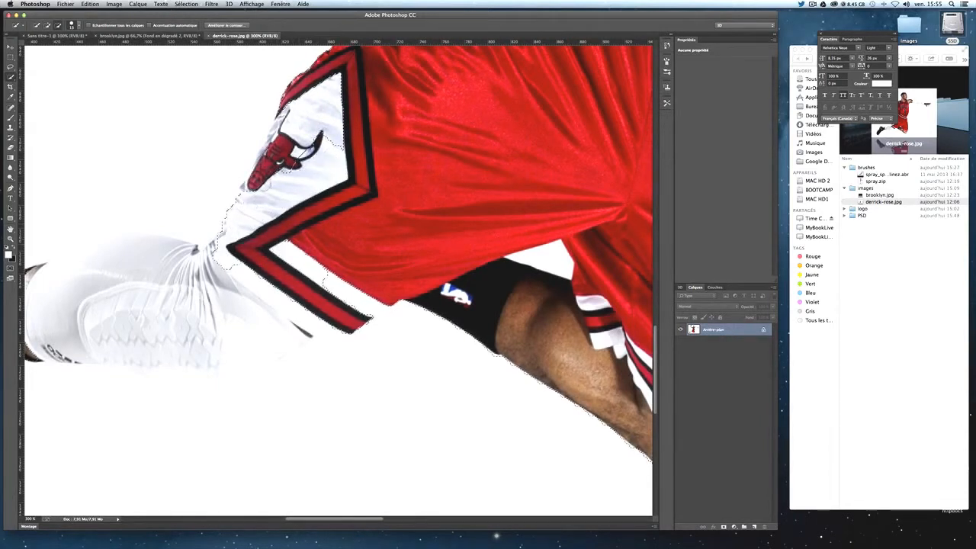
scroll(325, 239, up, 5)
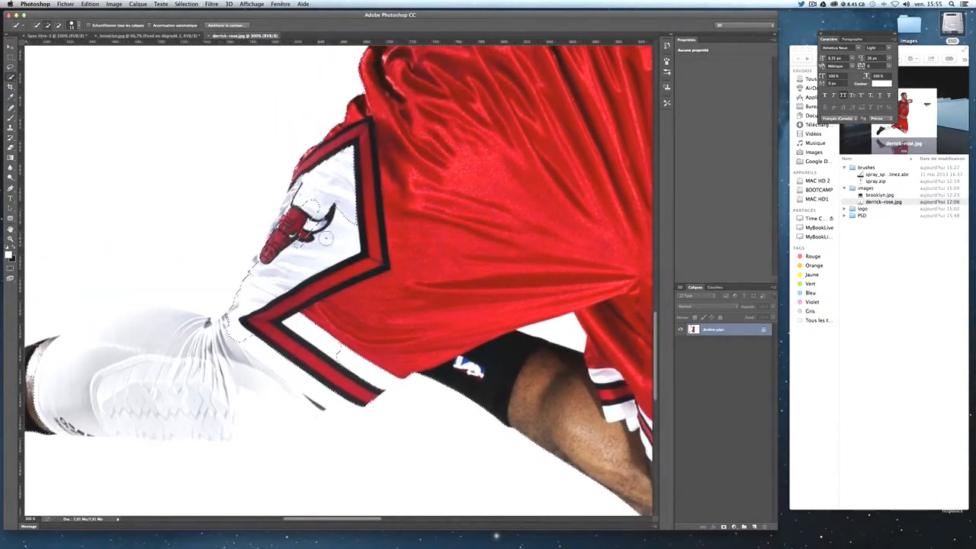
scroll(326, 239, up, 3)
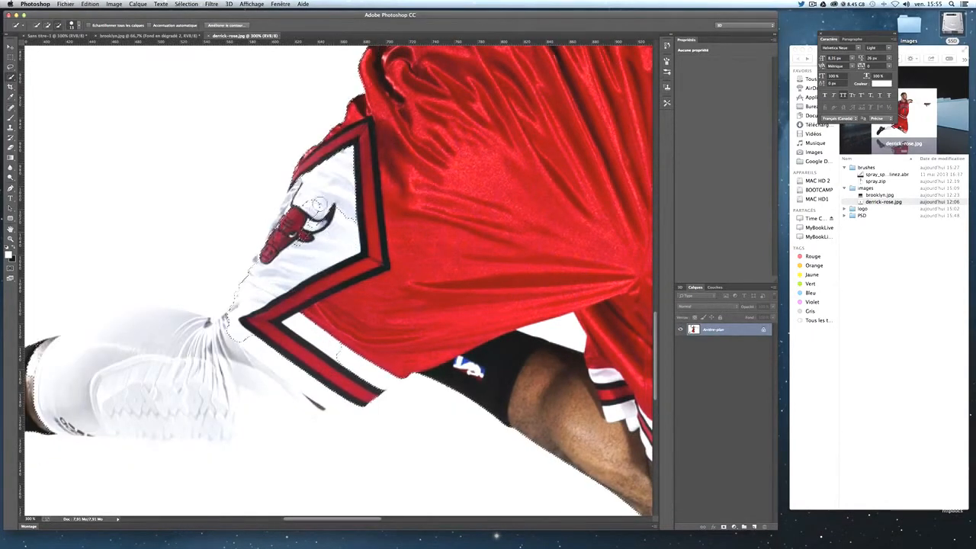
drag(309, 191, 345, 152)
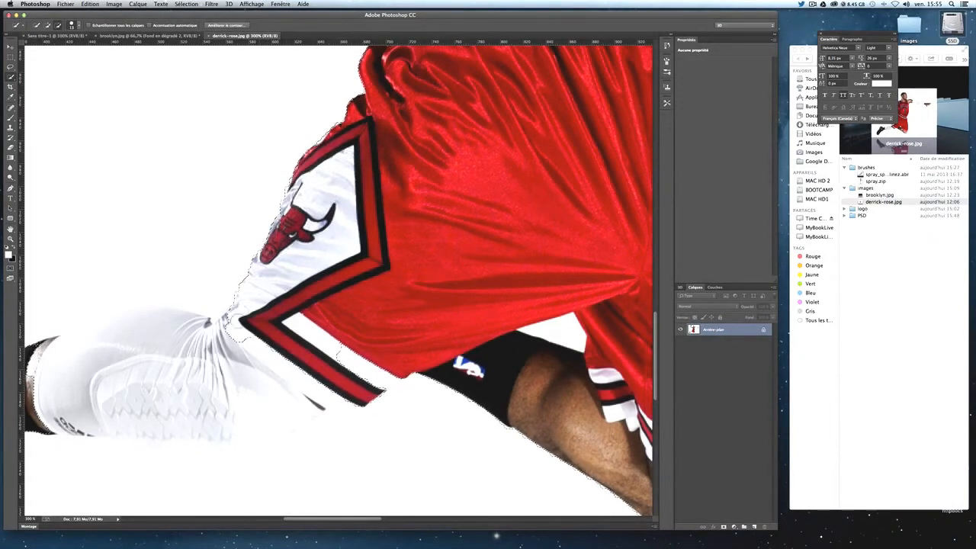
Step: Exclude the white hem and lower trim of the shorts' side panel from the background selection
click(255, 355)
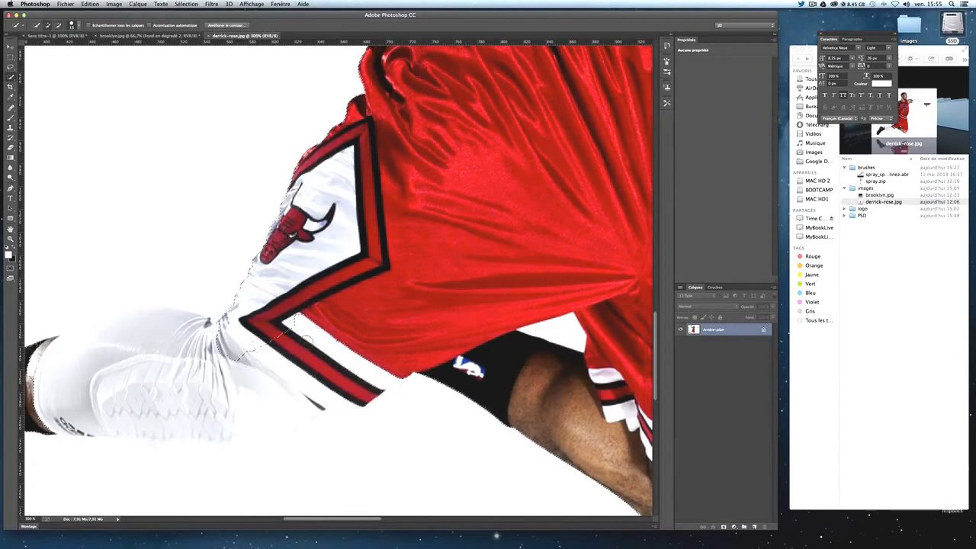
alt+click(243, 363)
mouse_move(317, 332)
mouse_down()
mouse_move(345, 352)
mouse_move(335, 367)
mouse_move(380, 371)
mouse_up()
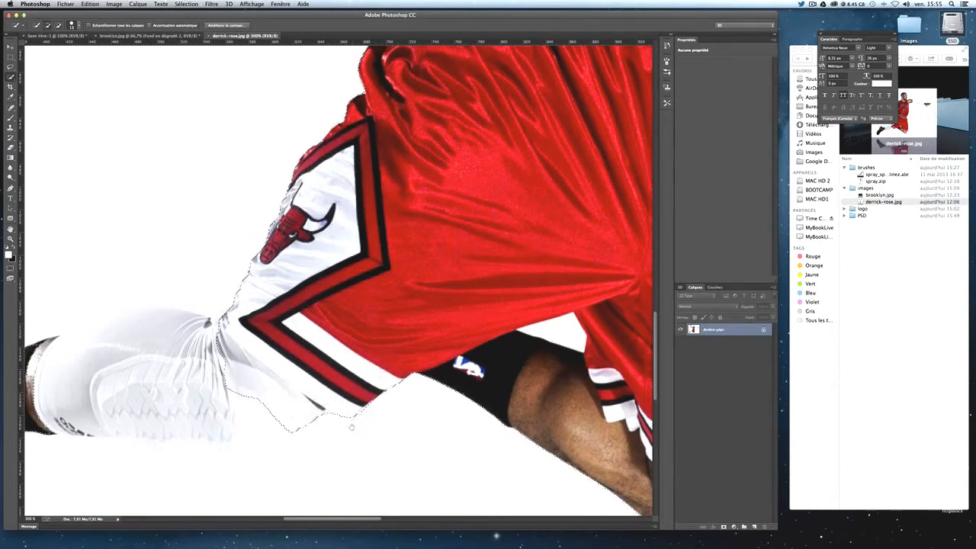
Step: Exclude the white knee sleeve of the extended leg from the background selection
scroll(324, 396, down, 5)
scroll(324, 396, left, 2)
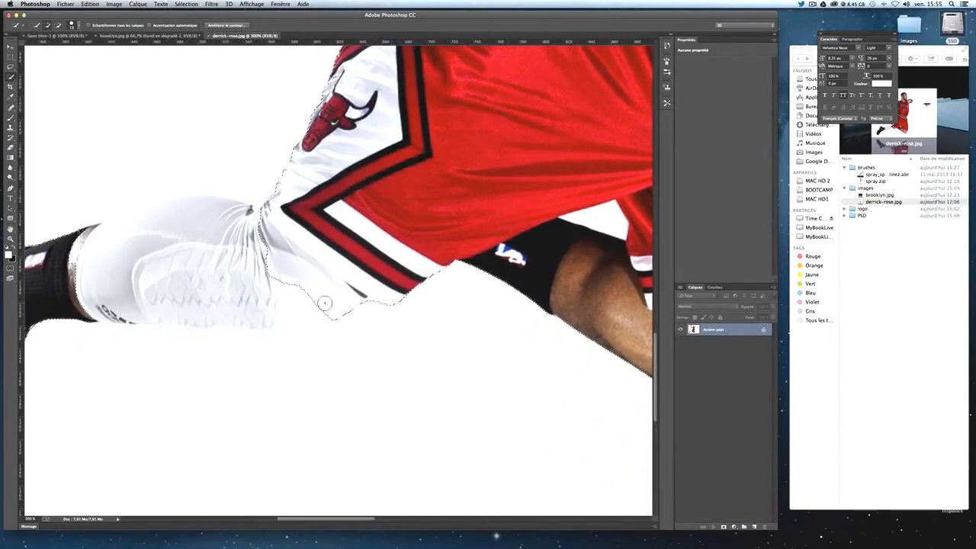
drag(325, 309, 282, 322)
mouse_move(171, 277)
mouse_down()
mouse_move(282, 265)
mouse_move(111, 269)
mouse_move(177, 260)
mouse_move(274, 305)
mouse_up()
scroll(273, 305, left, 5)
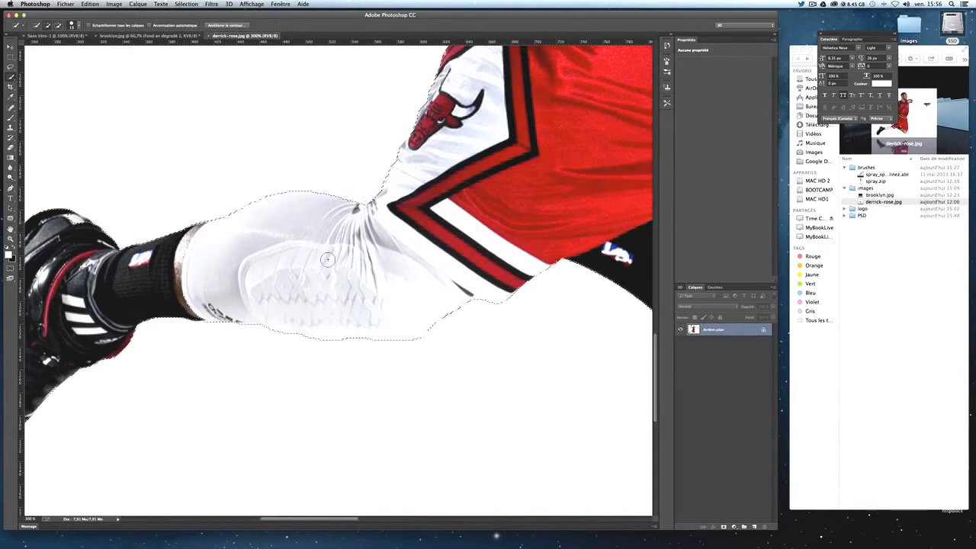
Step: Examine the selection outline along the knee sleeve, the black sock and the shoe of the extended leg
scroll(321, 213, down, 1)
scroll(321, 214, right, 1)
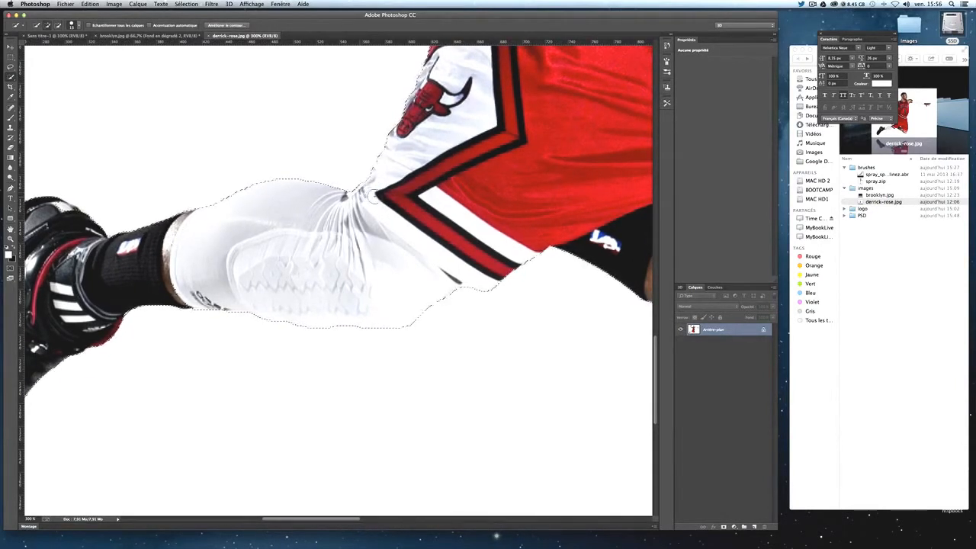
scroll(429, 181, up, 3)
scroll(428, 181, up, 4)
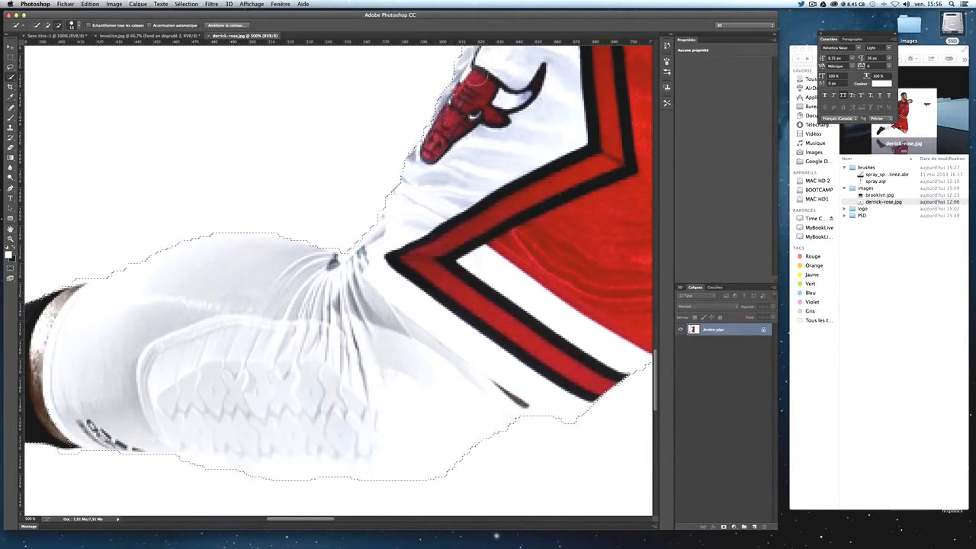
scroll(499, 338, down, 5)
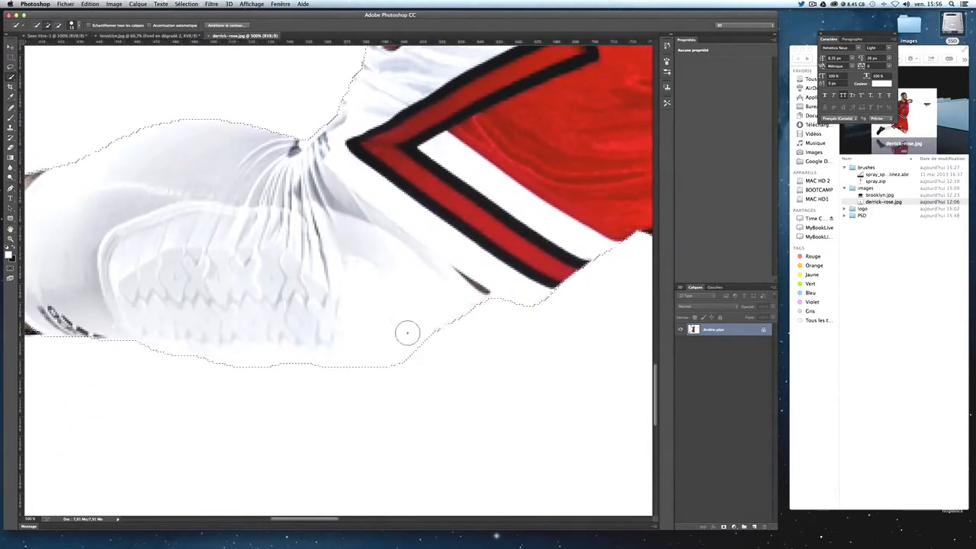
scroll(407, 332, left, 10)
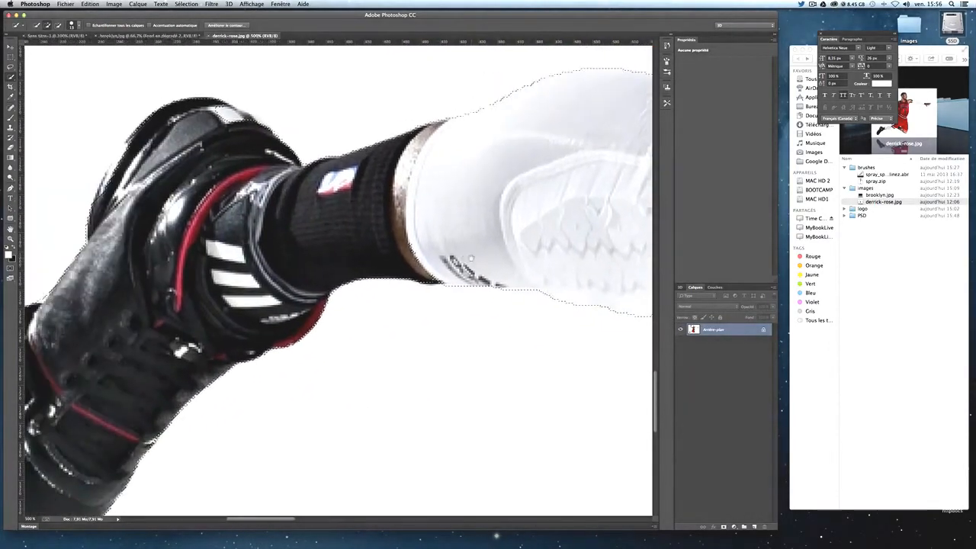
scroll(470, 257, left, 5)
scroll(470, 257, down, 3)
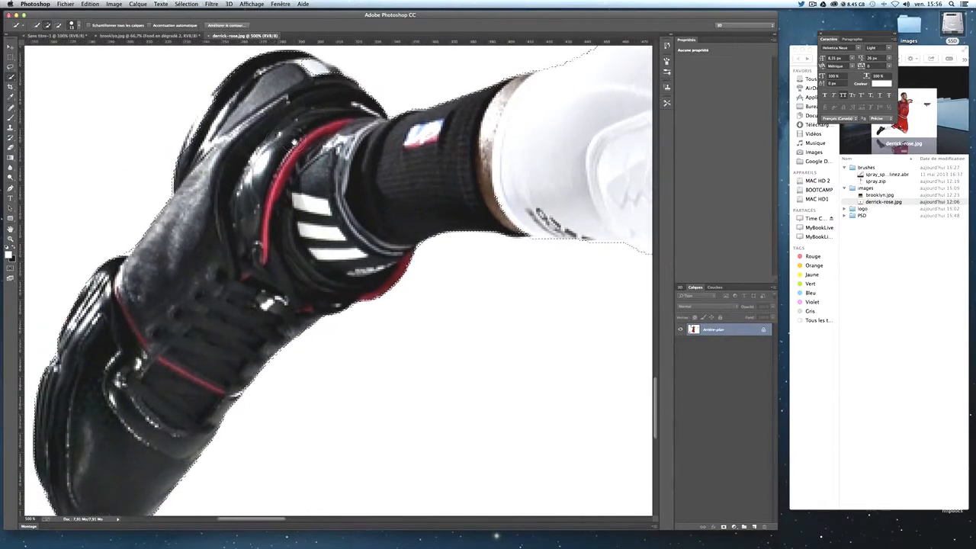
scroll(302, 173, up, 2)
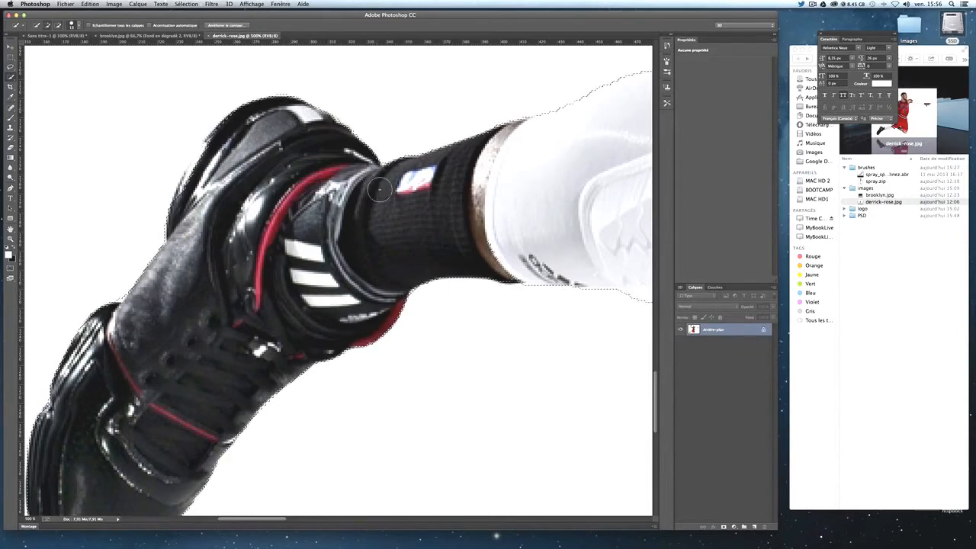
scroll(337, 279, down, 5)
drag(333, 150, 338, 132)
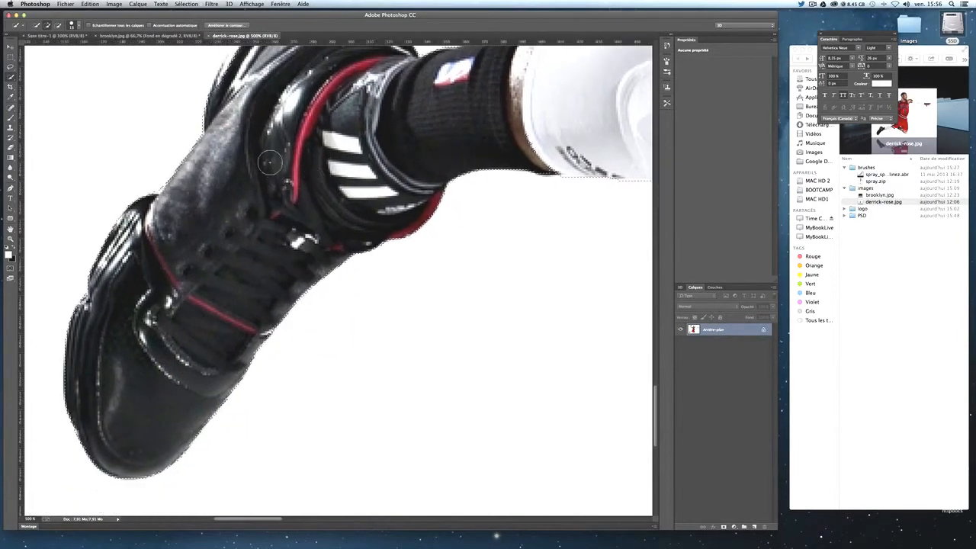
drag(258, 92, 266, 158)
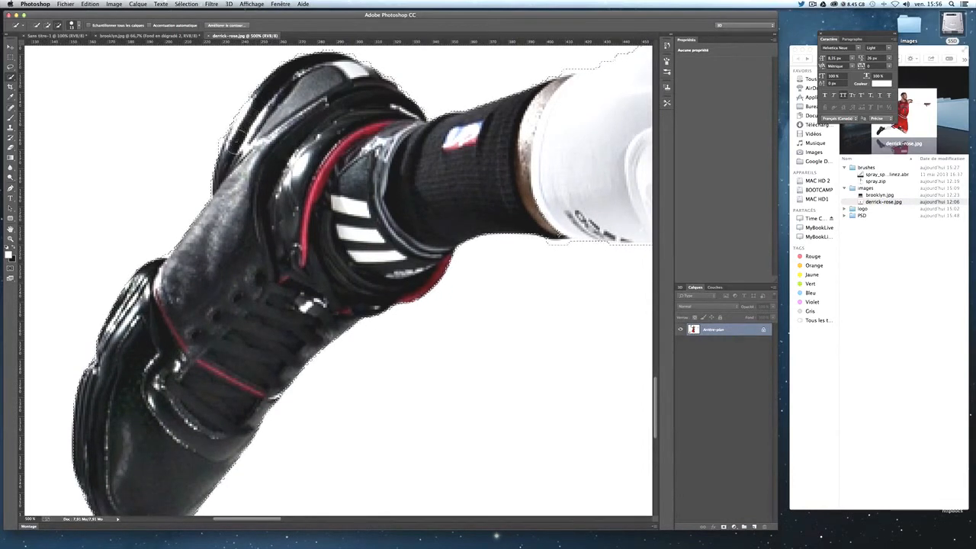
scroll(232, 189, down, 3)
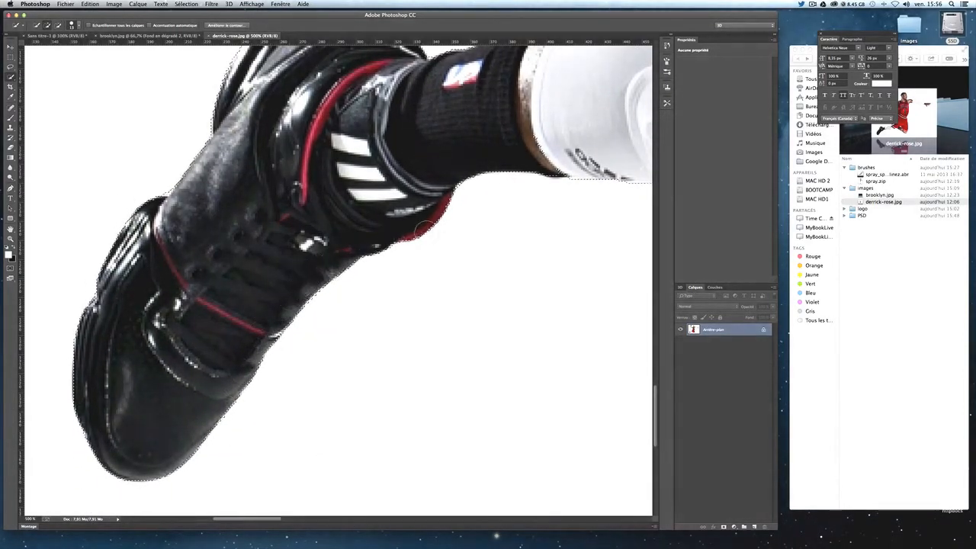
Step: Exclude the lower edge of the white sleeve beside the black sock from the background selection
drag(513, 189, 336, 219)
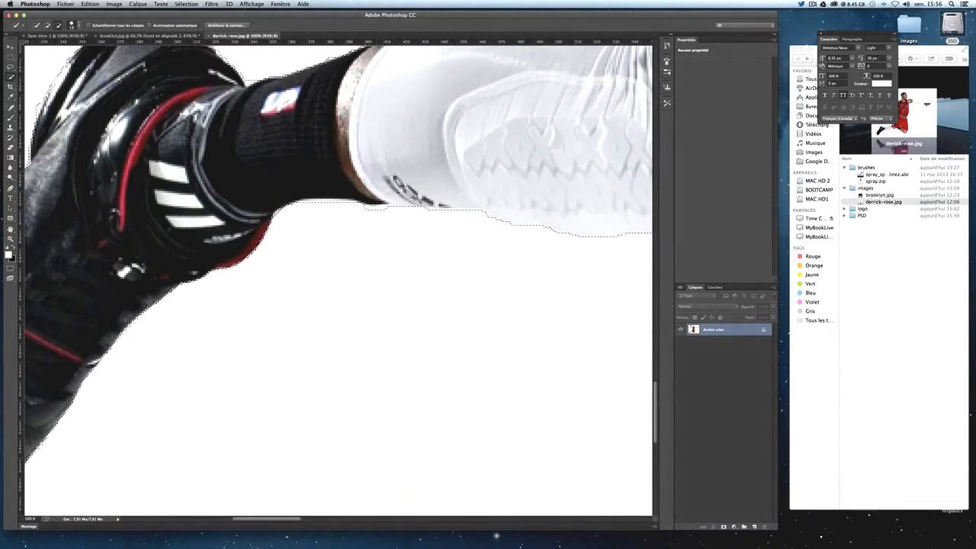
alt+click(399, 209)
Step: Reduce the selection brush size and refine the background selection along the white hem below the shorts' side stripe
mouse_move(522, 193)
mouse_down()
mouse_move(164, 224)
mouse_move(72, 277)
mouse_up()
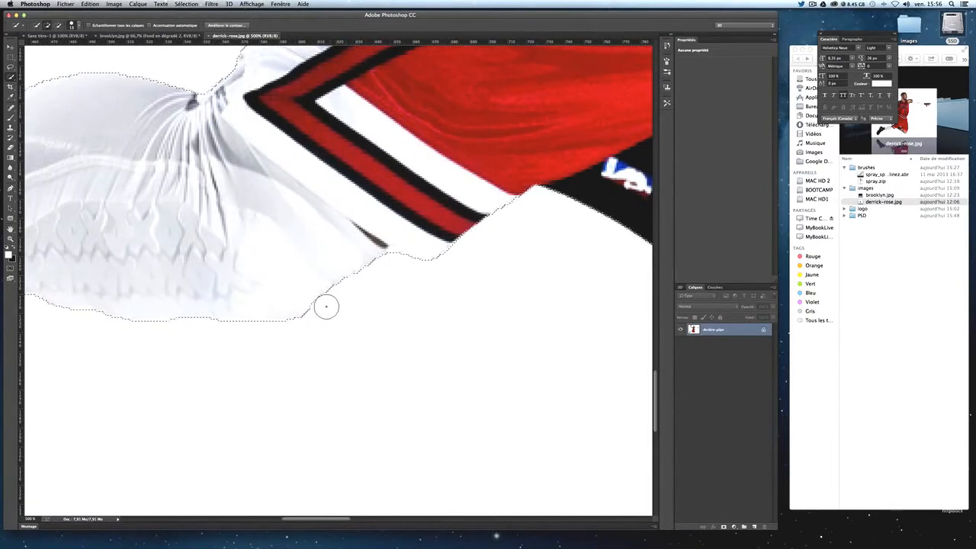
click(73, 25)
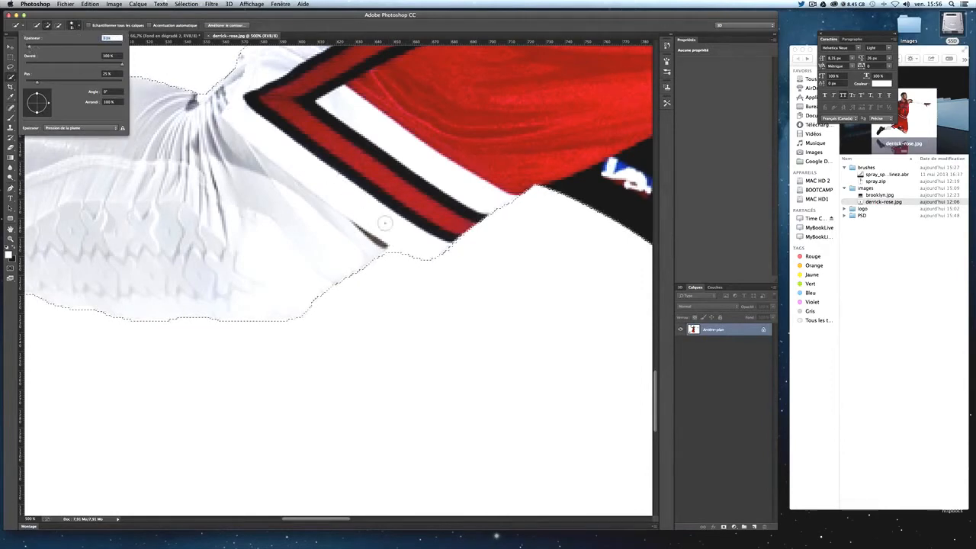
click(392, 260)
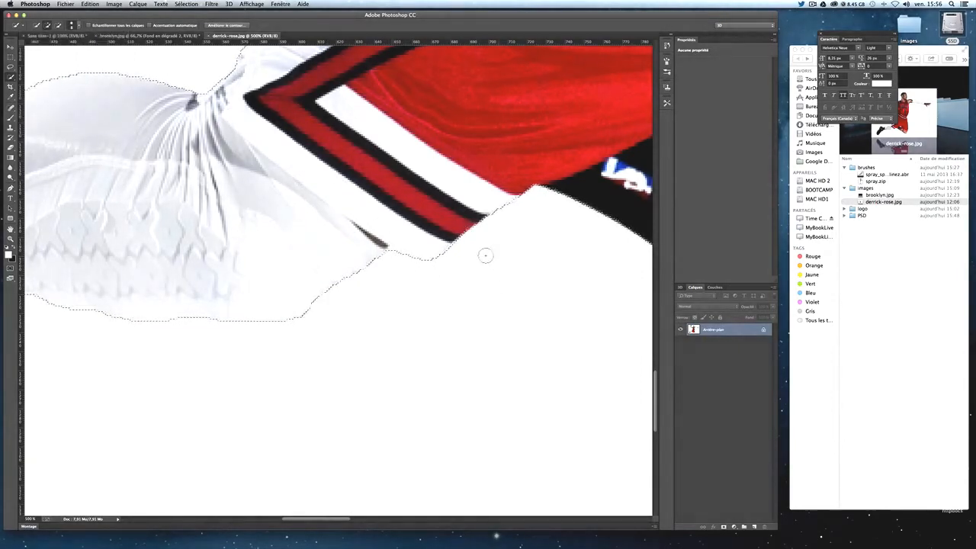
Step: Examine the selection outline along the bent knee and the shorts, up to the whole player
drag(460, 234, 267, 235)
scroll(370, 242, right, 10)
scroll(369, 242, down, 3)
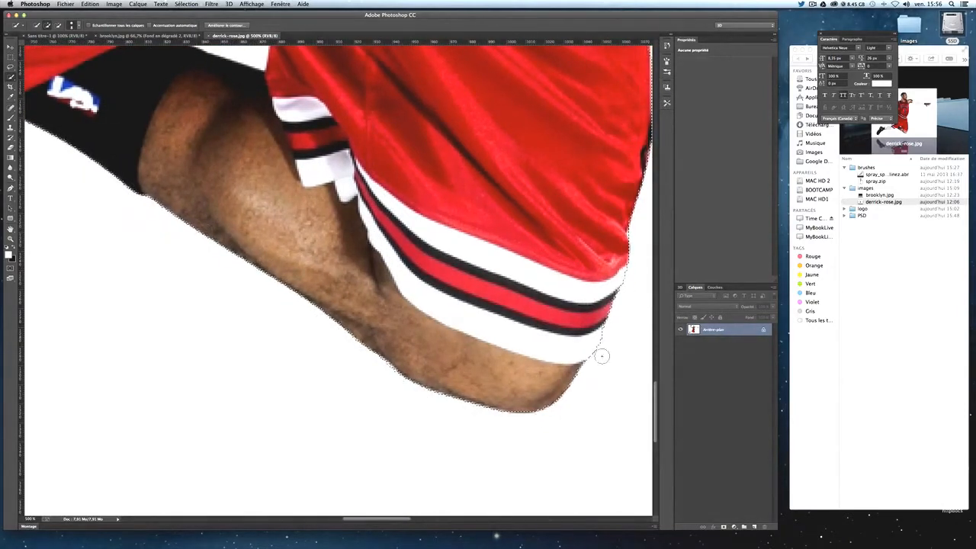
scroll(601, 353, right, 6)
scroll(601, 353, up, 4)
drag(485, 160, 475, 283)
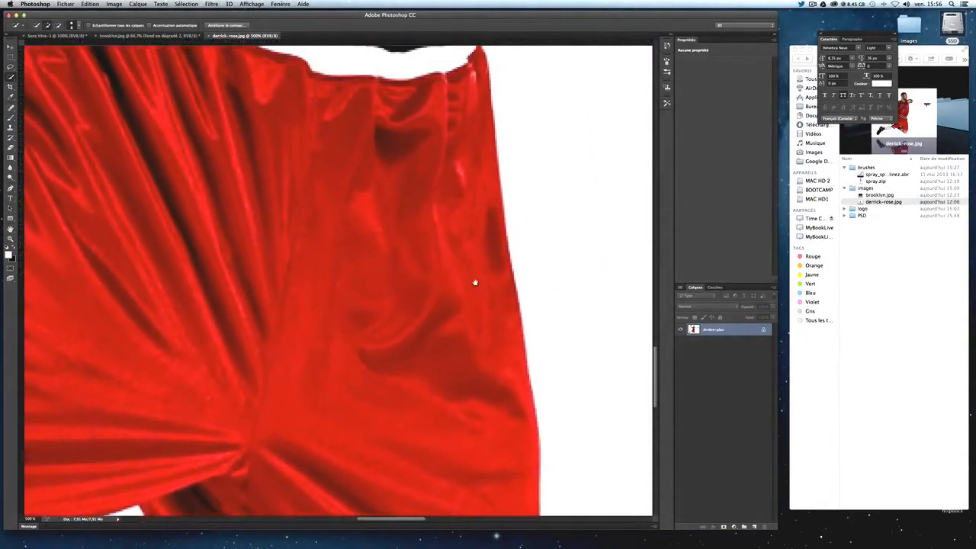
key(super+minus)
key(super+minus)
key(super+minus)
key(super+minus)
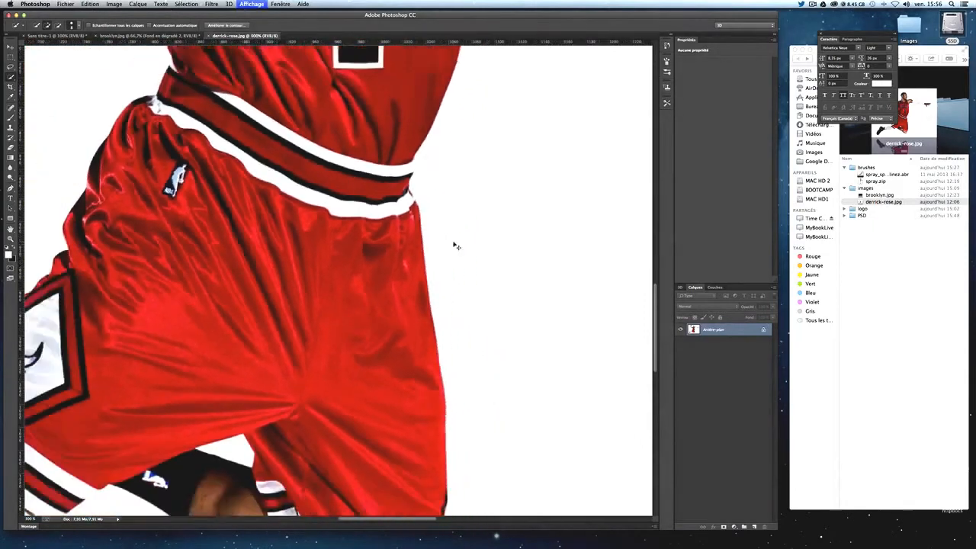
key(super+minus)
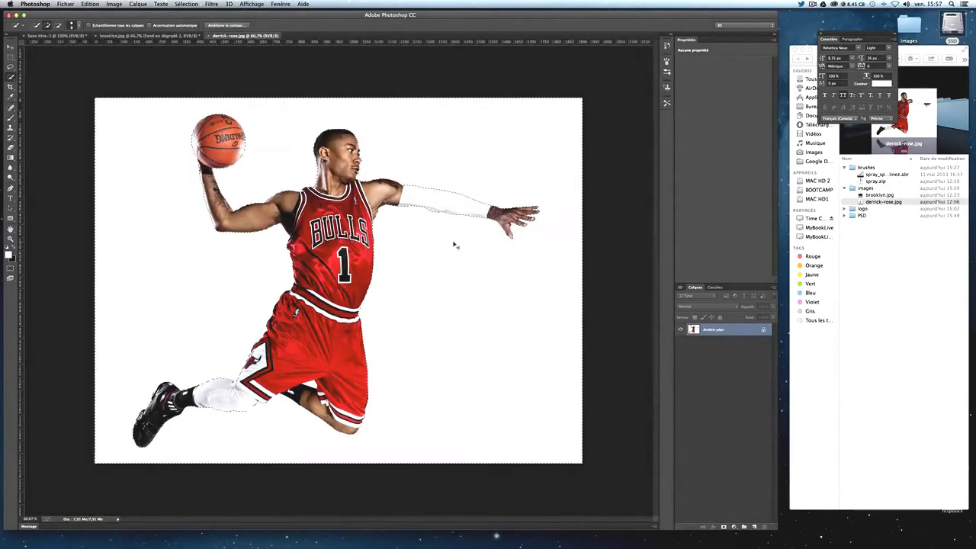
Step: Examine the selection outline around the jersey, the head, the shoulders and the outstretched arm
key(super+plus)
key(super+plus)
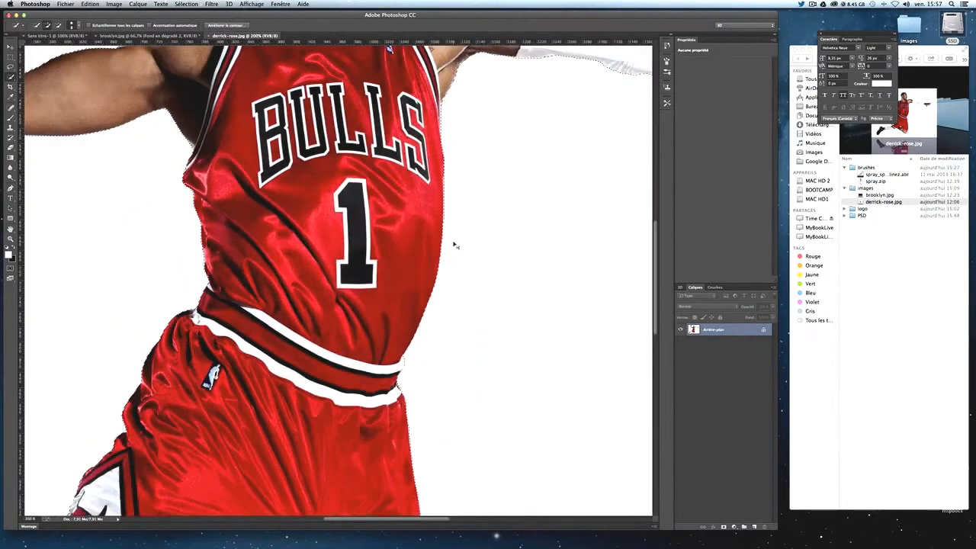
drag(310, 168, 298, 395)
drag(275, 301, 441, 310)
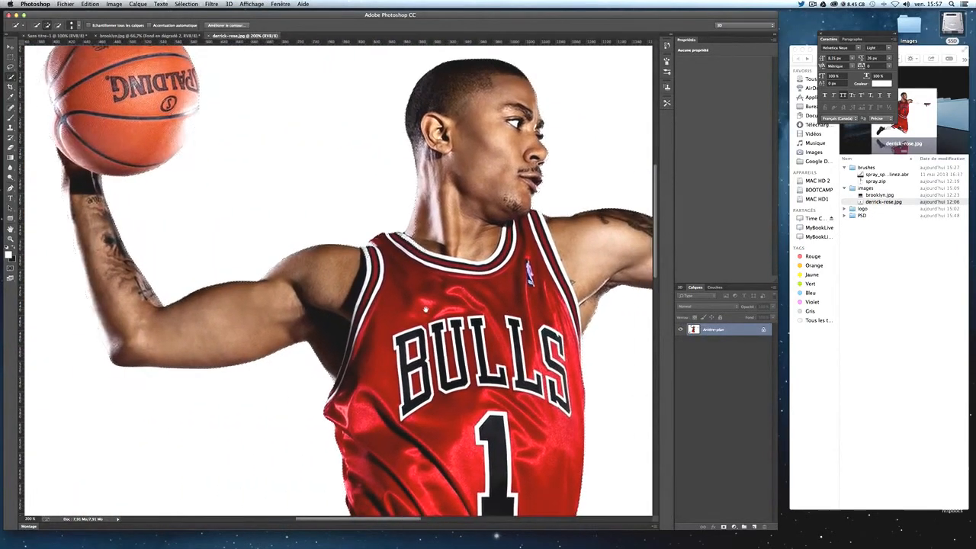
key(super+minus)
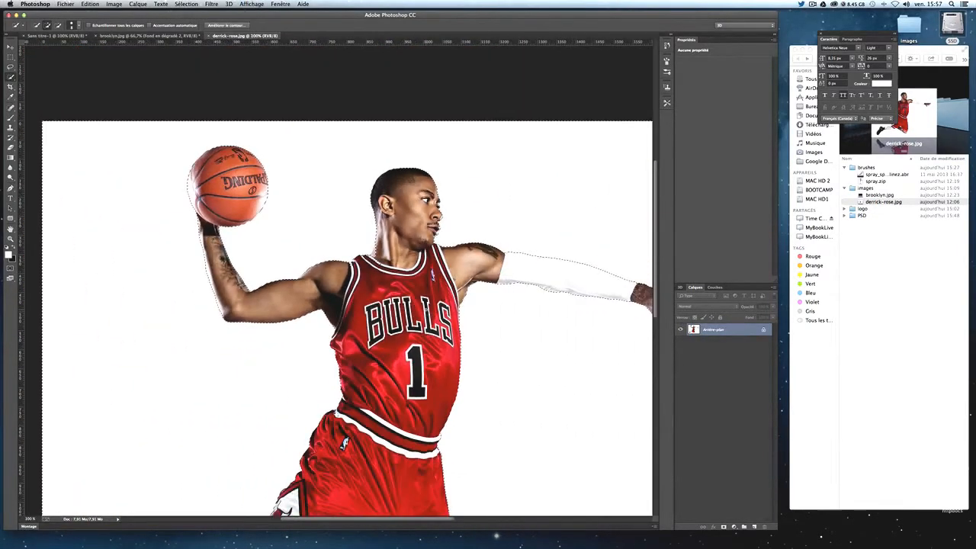
drag(339, 286, 309, 209)
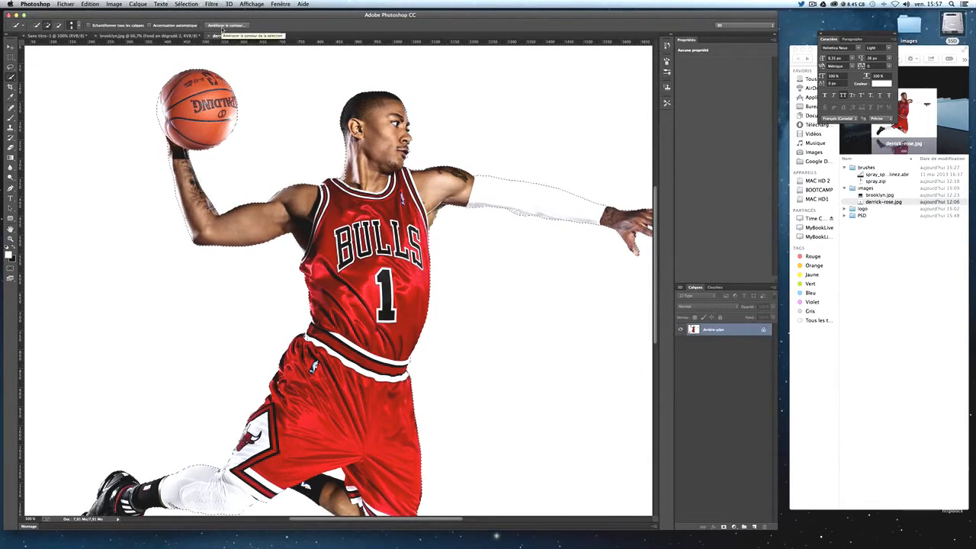
key(super+plus)
key(super+plus)
key(super+plus)
drag(298, 62, 46, 340)
drag(353, 143, 250, 327)
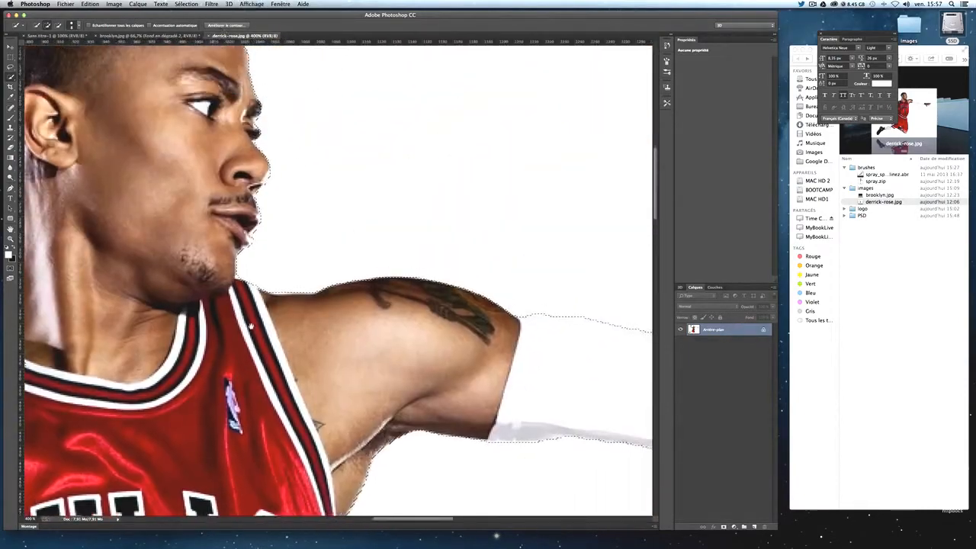
key(super+minus)
key(super+h)
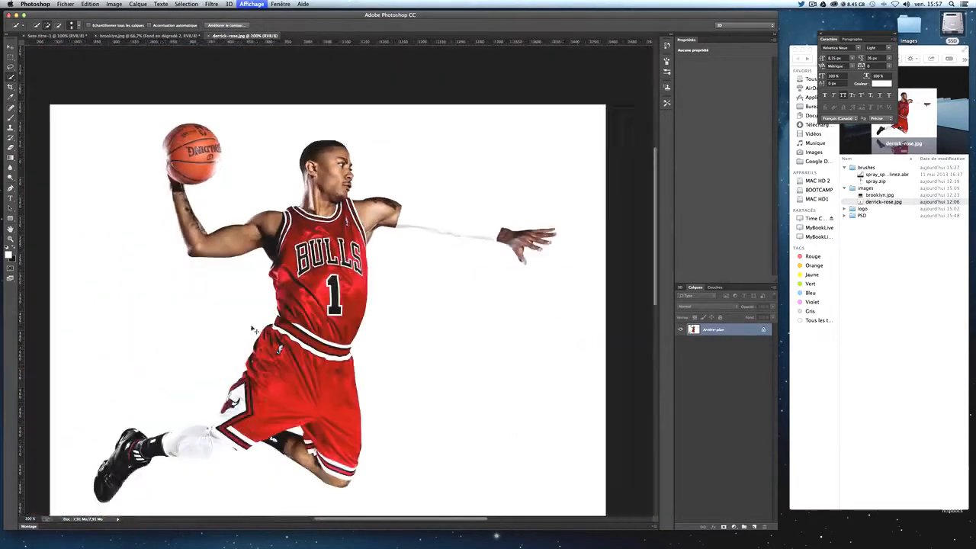
key(super+minus)
key(super+1)
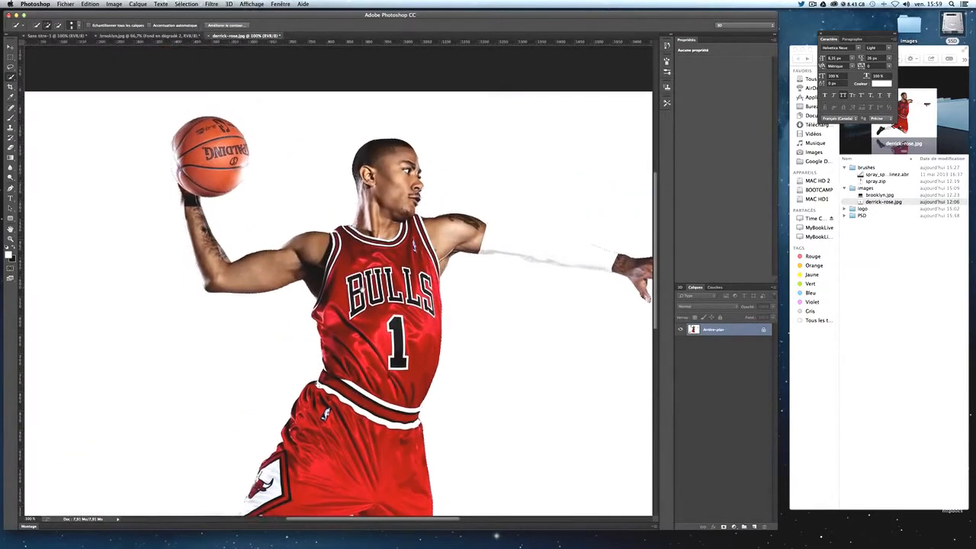
Step: Exclude the back of the neck and the adjoining jersey collar edge from the background selection
drag(361, 289, 321, 232)
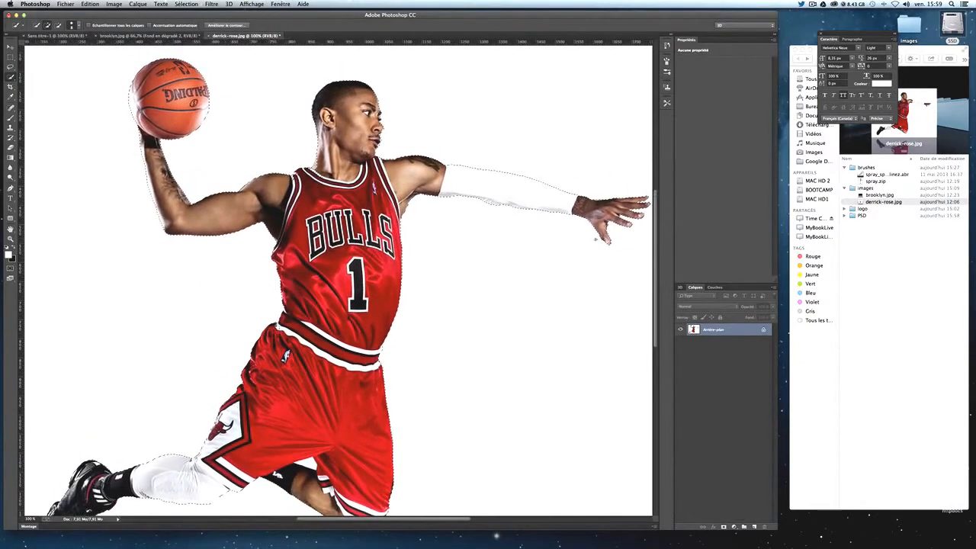
drag(596, 240, 624, 244)
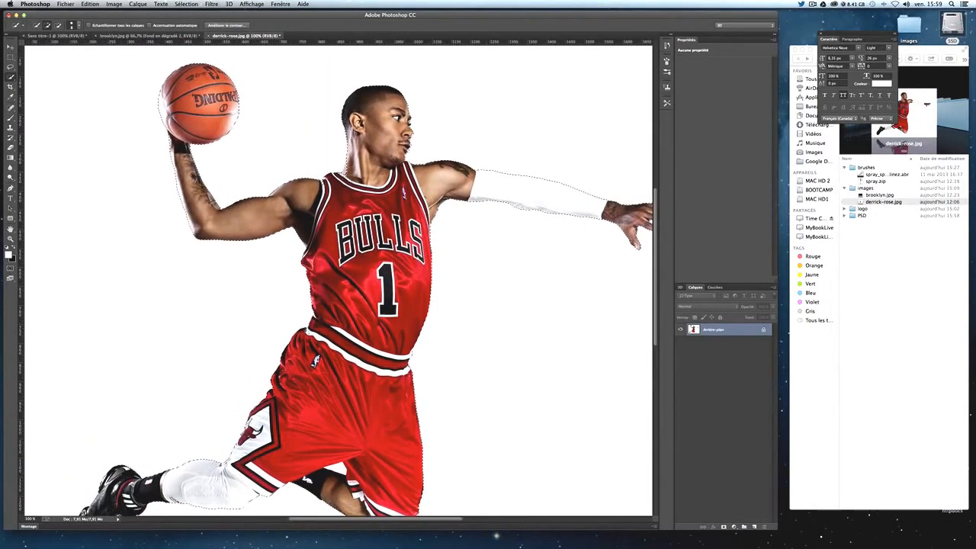
key(alt+bracketright)
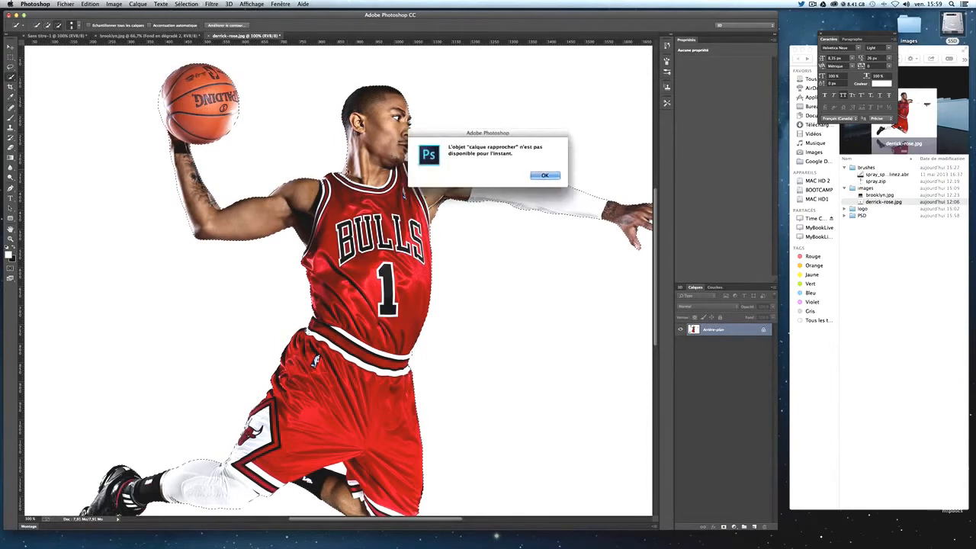
key(Return)
key(super+plus)
key(super+plus)
drag(386, 57, 379, 384)
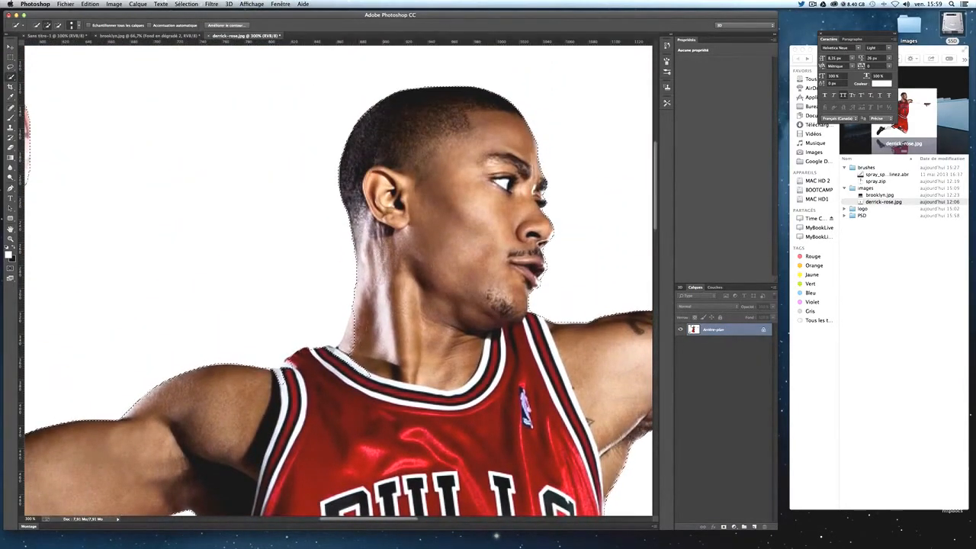
key(alt)
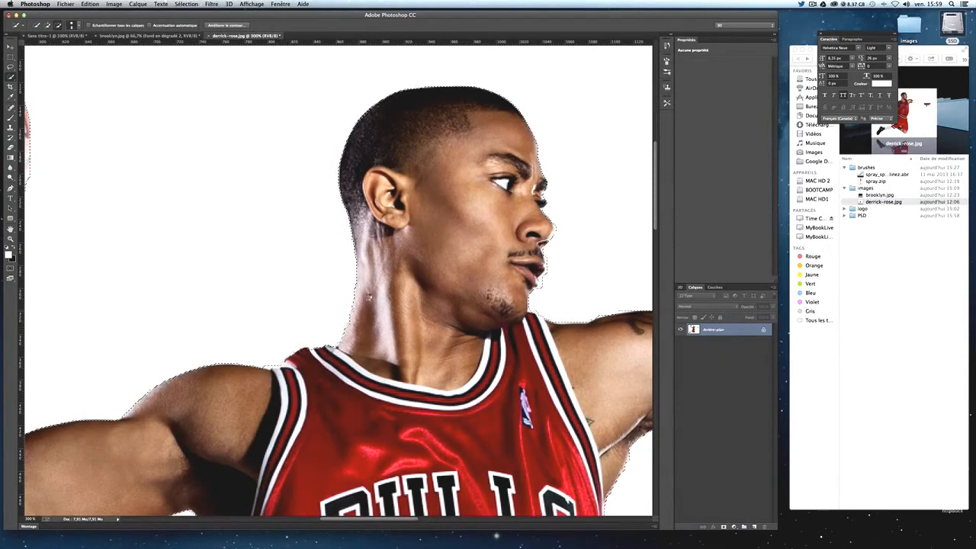
key(super+minus)
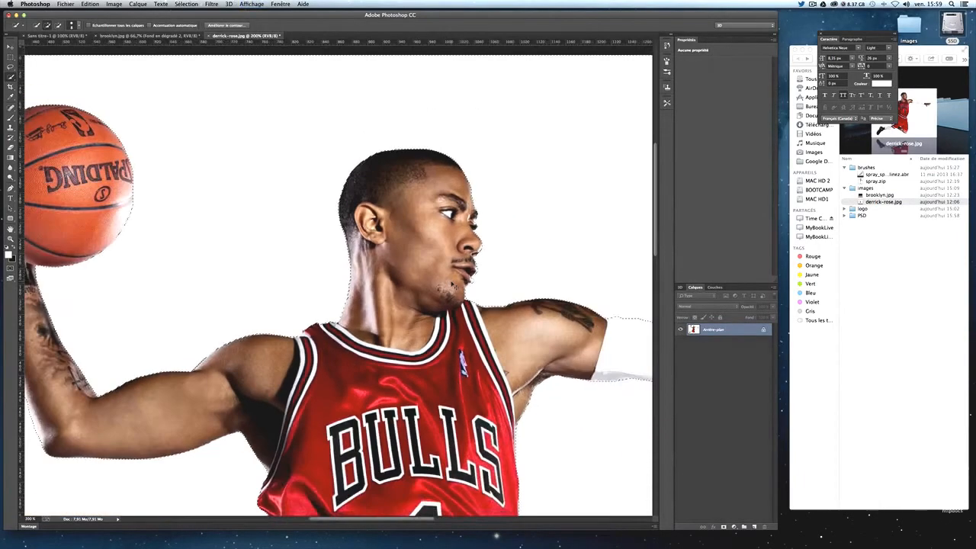
key(super+minus)
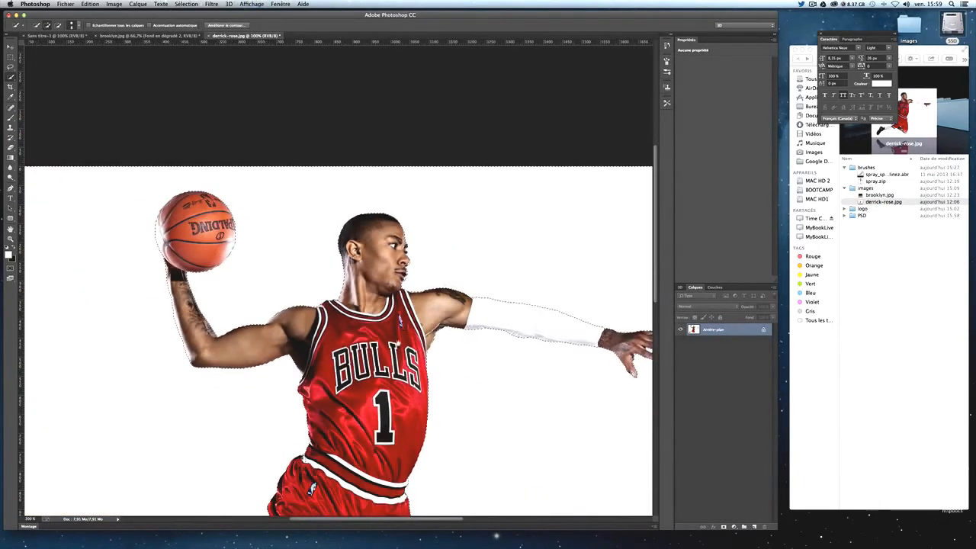
Step: Convert the locked background layer of derrick-rose.jpg into a regular layer
scroll(164, 279, down, 5)
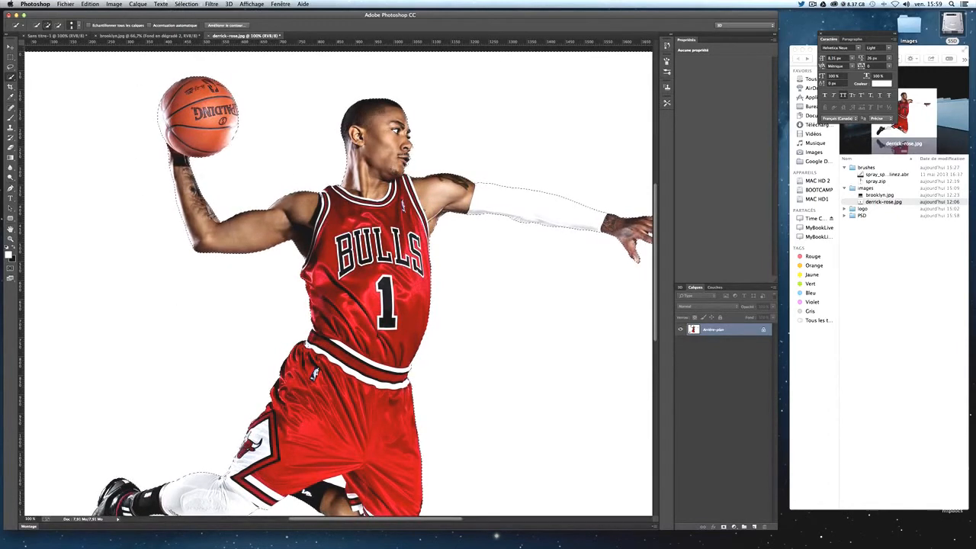
key(shift+BackSpace)
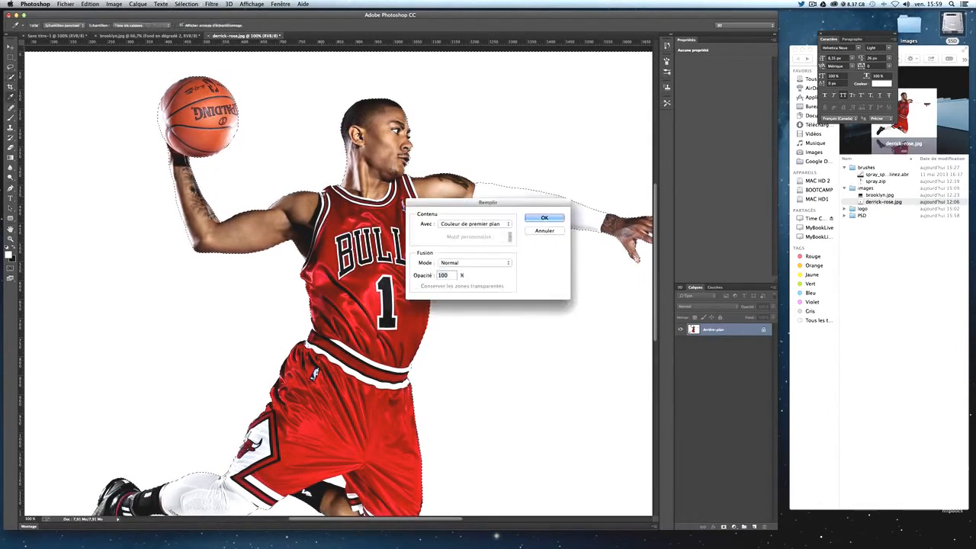
key(Return)
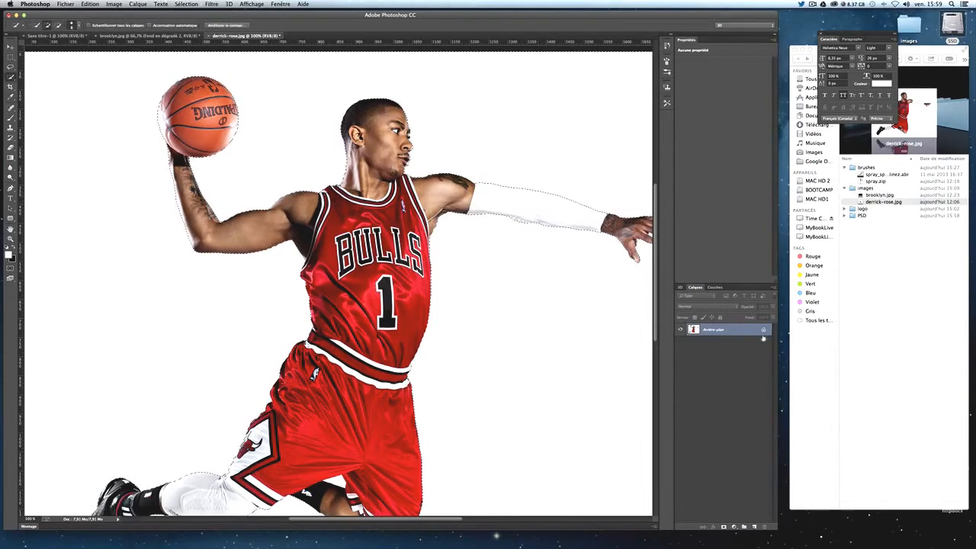
double_click(737, 332)
key(Return)
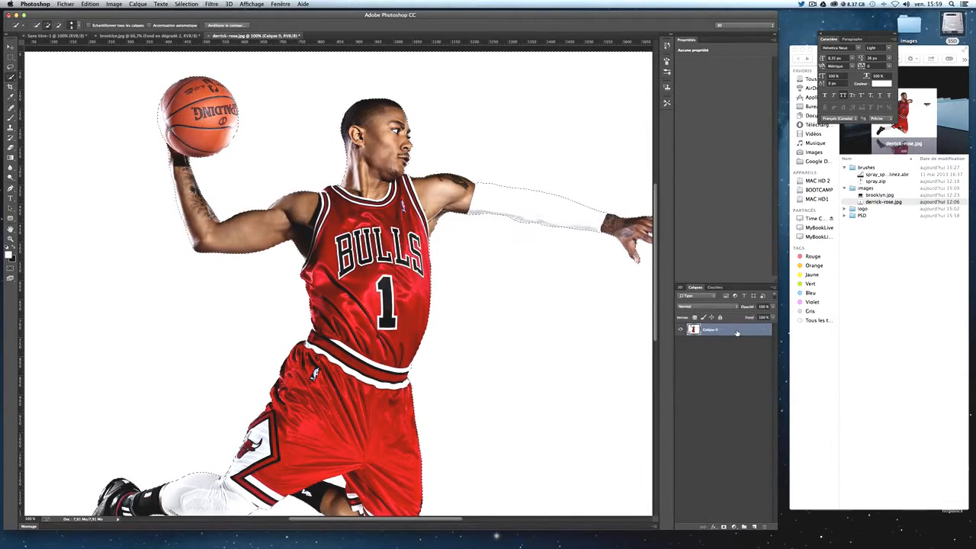
Step: Delete the selected white background around the player and undo the deletion
key(Delete)
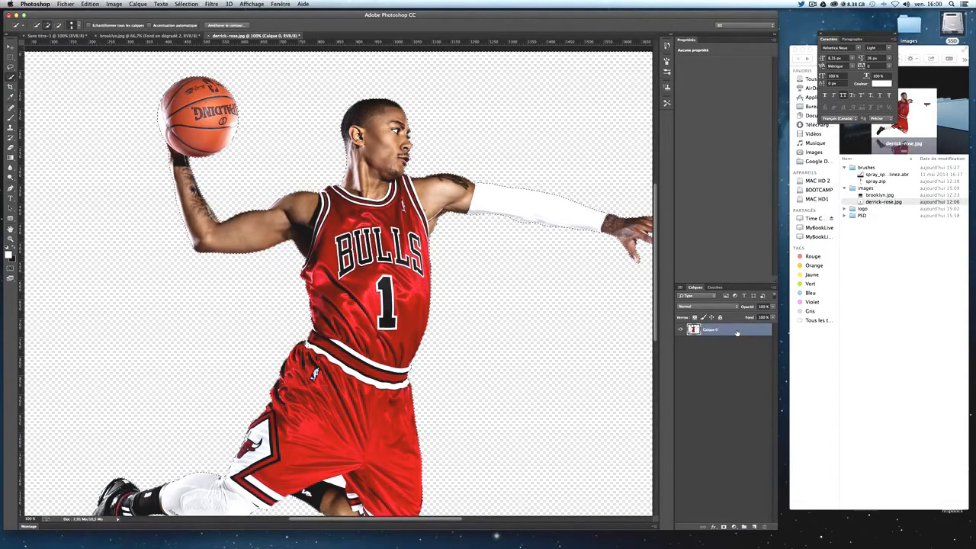
key(super+z)
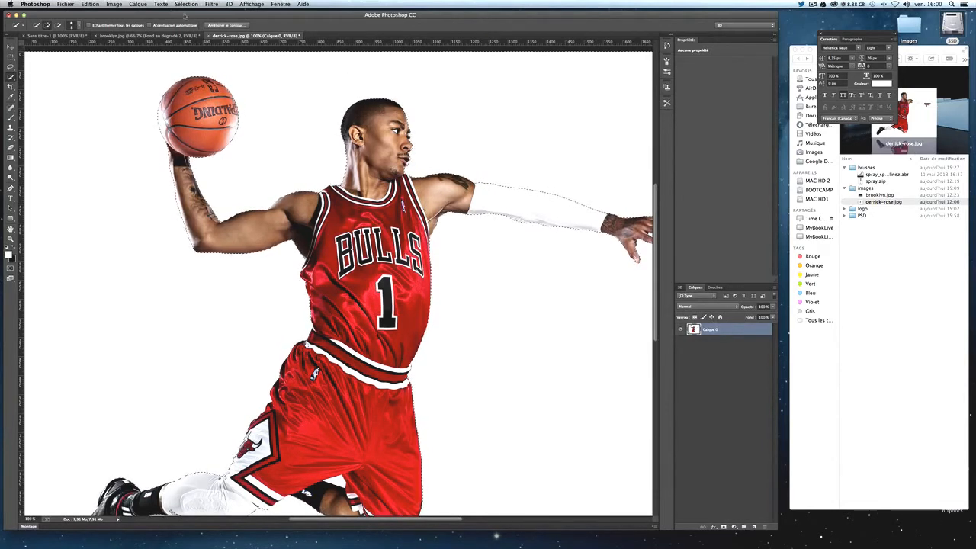
Step: Invert the selection onto the player and refine its edge with Smart Radius enabled, a 4 px radius and smoothing of 10
click(186, 4)
click(200, 35)
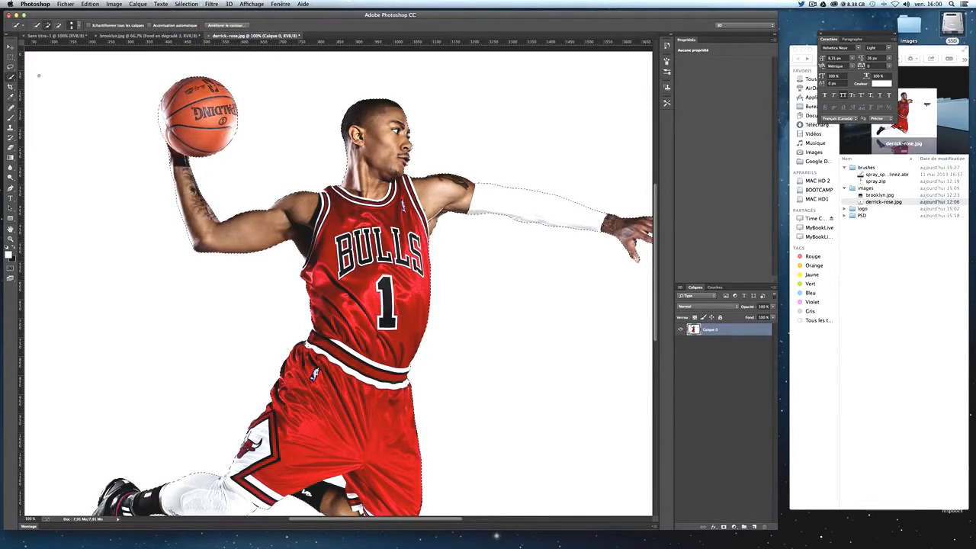
click(225, 26)
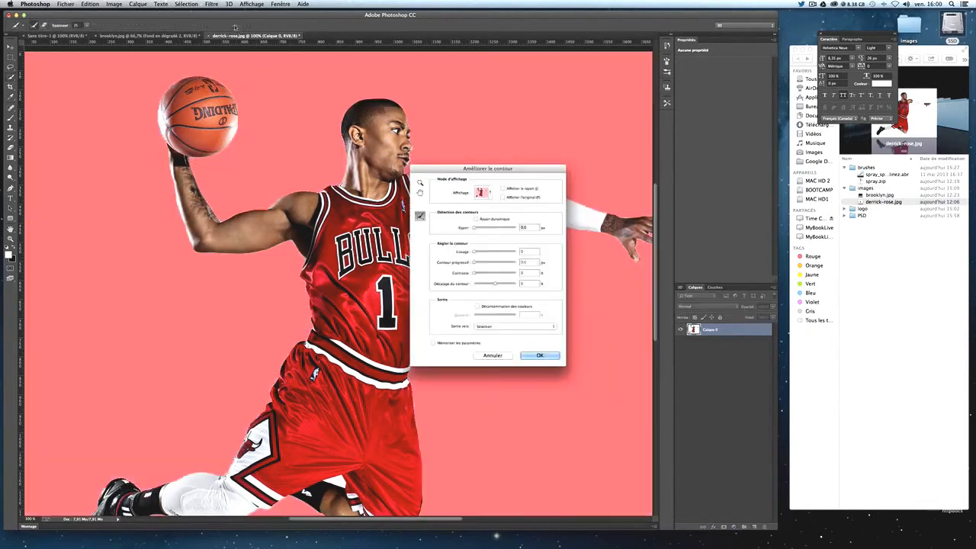
drag(493, 178, 788, 137)
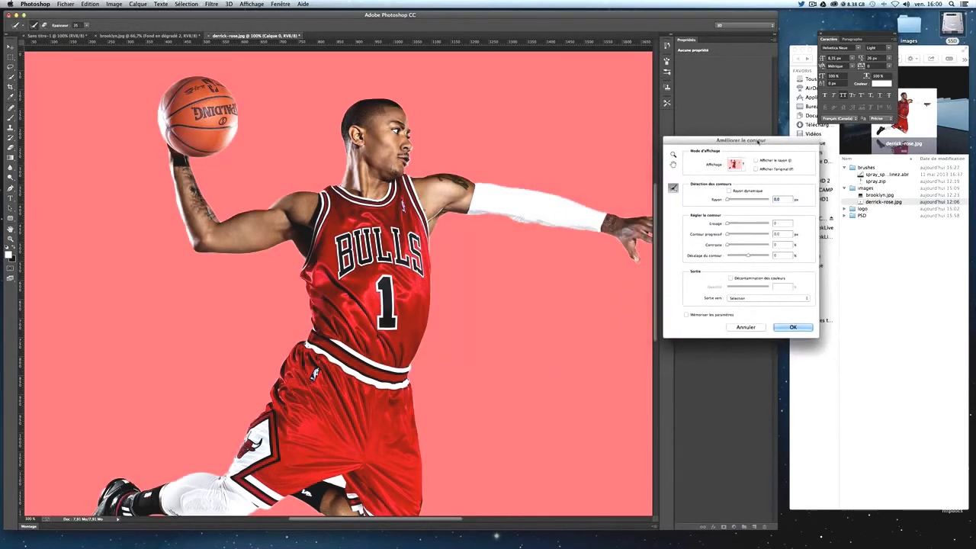
click(736, 164)
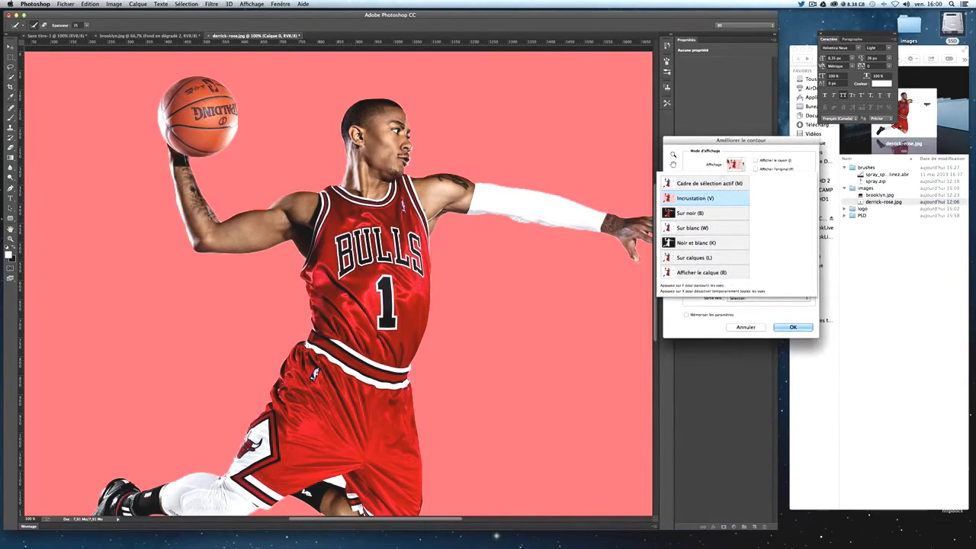
click(728, 144)
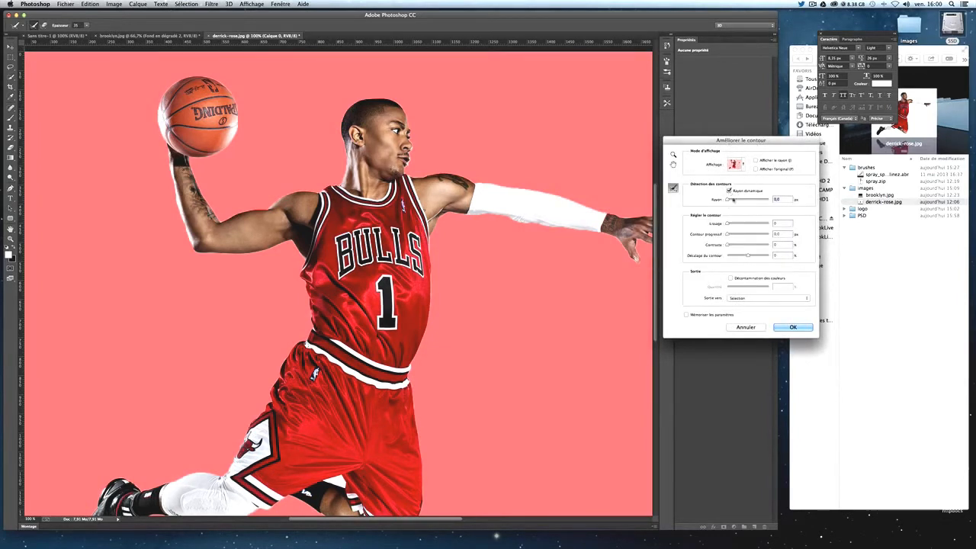
drag(732, 200, 733, 201)
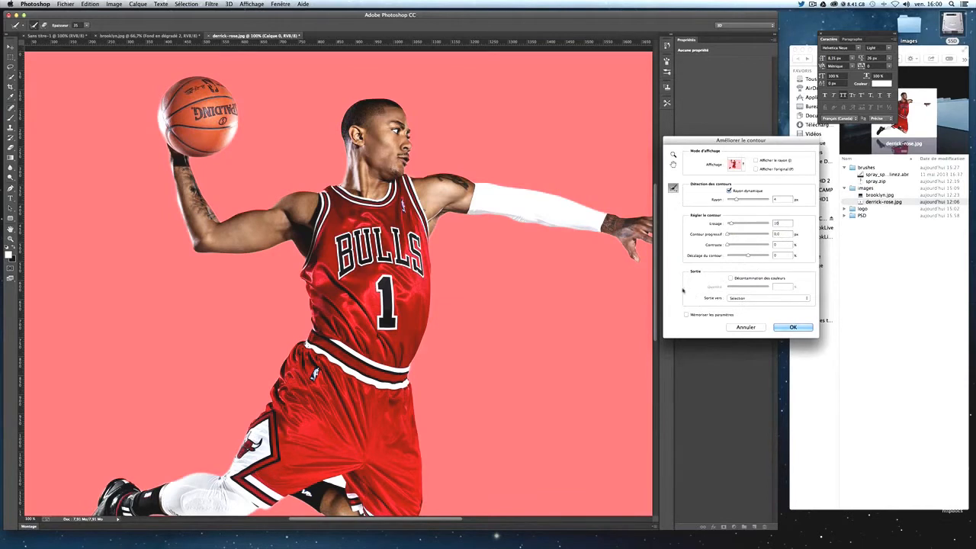
click(793, 327)
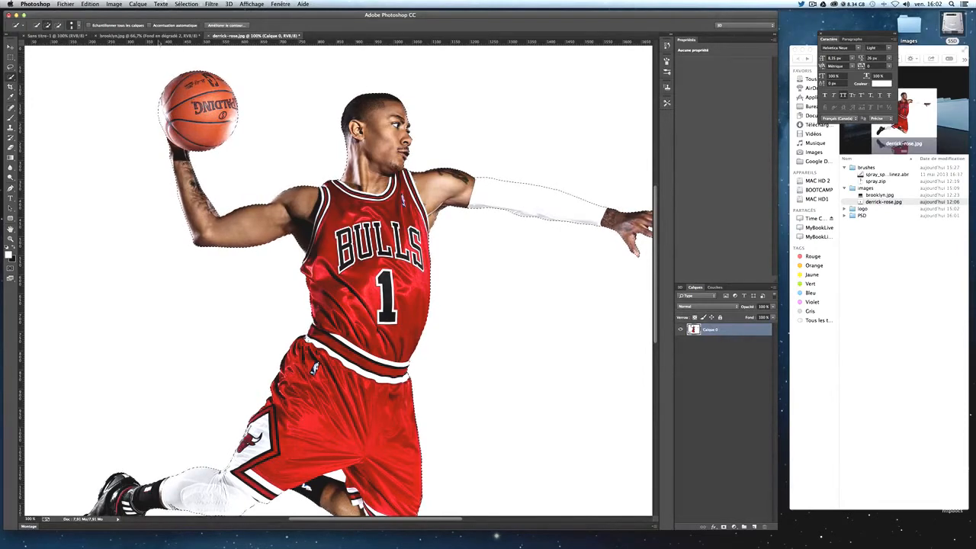
Step: Switch to the brooklyn.jpg document
click(148, 36)
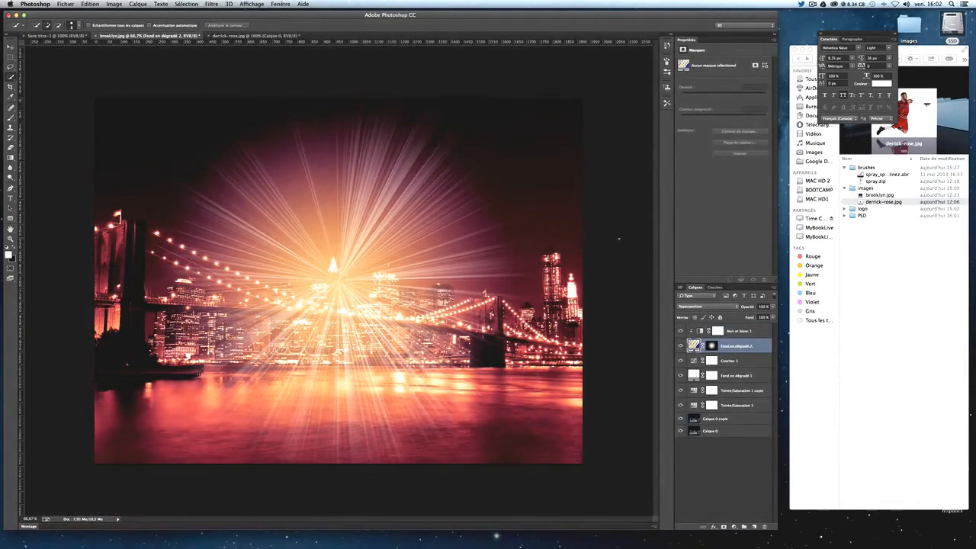
Step: Paste the basketball player above the Noir et blanc 1 layer, then scale the cutout to about 88% and centre it over the light rays
click(766, 331)
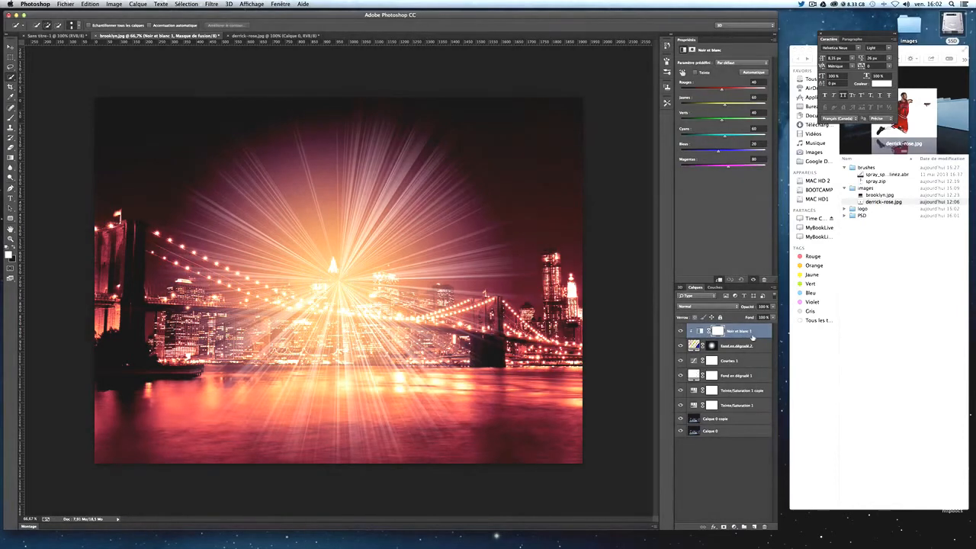
key(super+v)
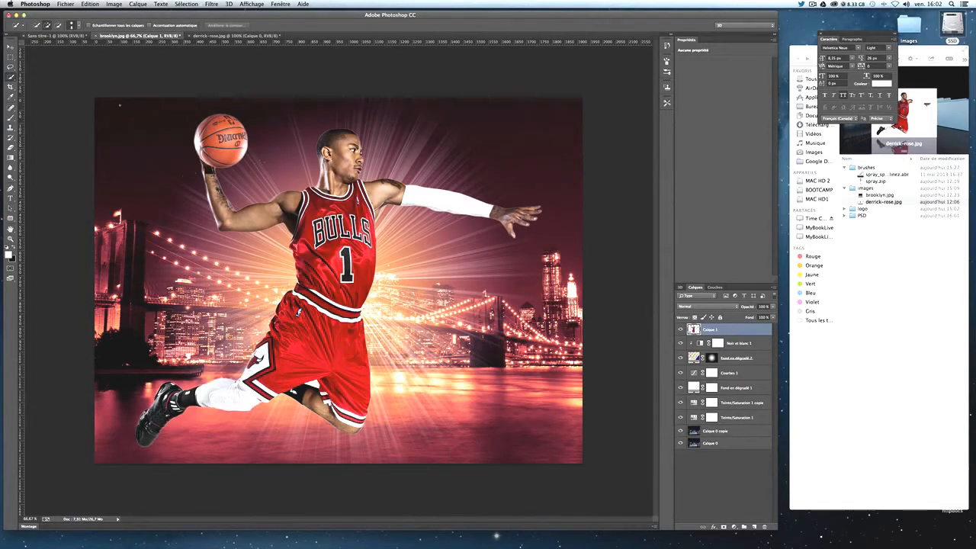
click(10, 48)
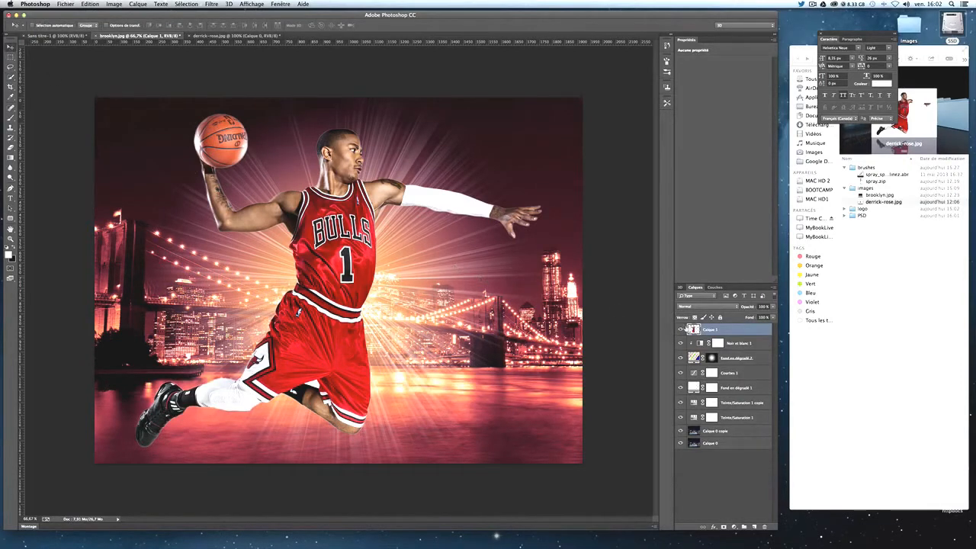
key(ctrl+t)
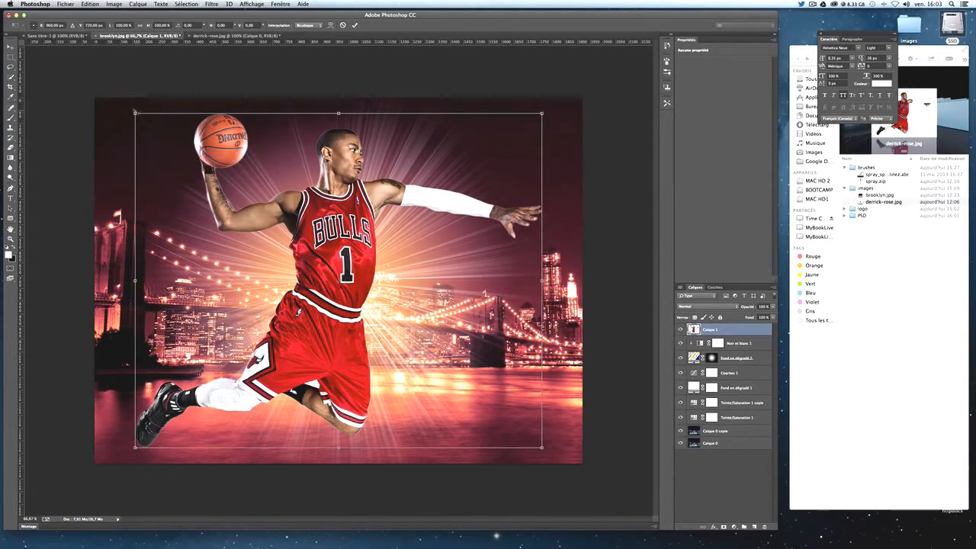
drag(135, 113, 191, 145)
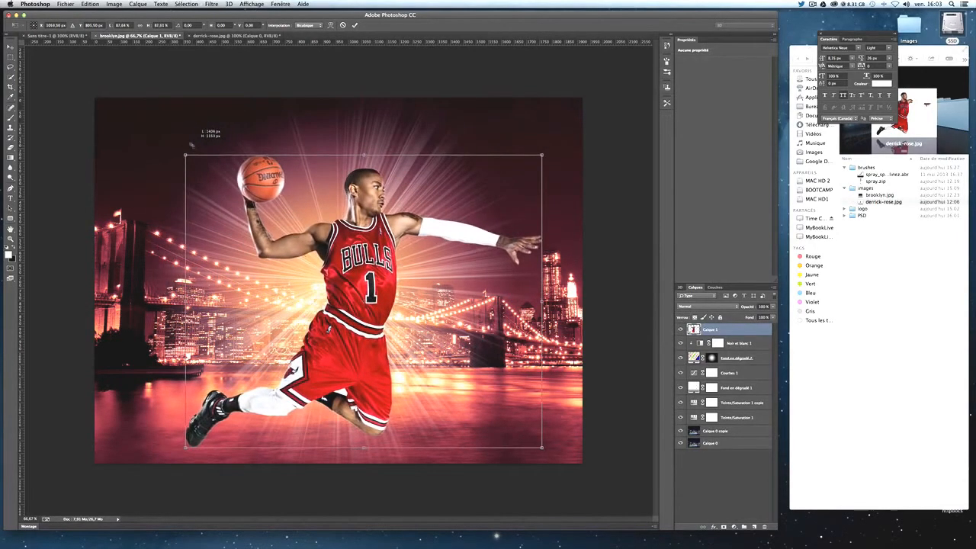
drag(380, 245, 365, 229)
key(Return)
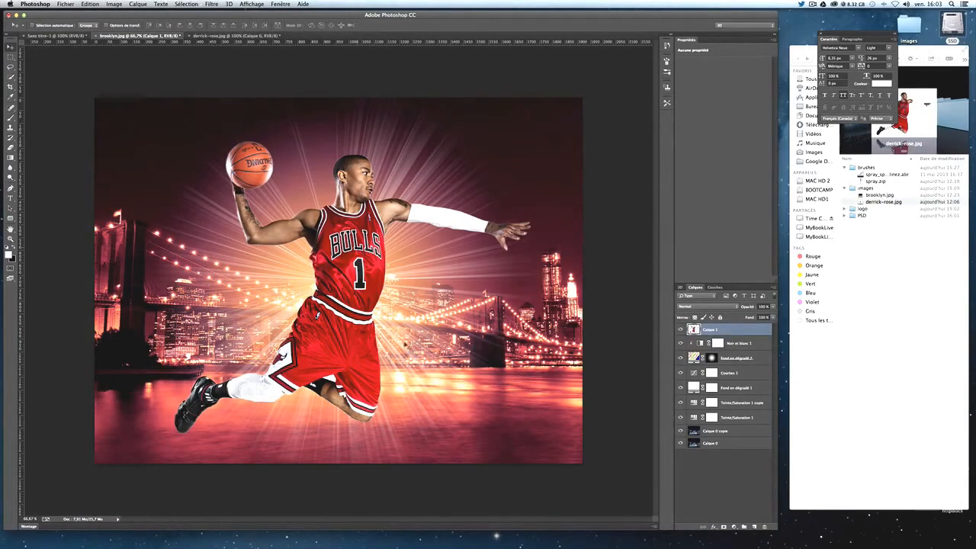
Step: Lasso the leftover white patch between the player's shorts and leg, delete it, and clear the selection
key(super+plus)
key(super+plus)
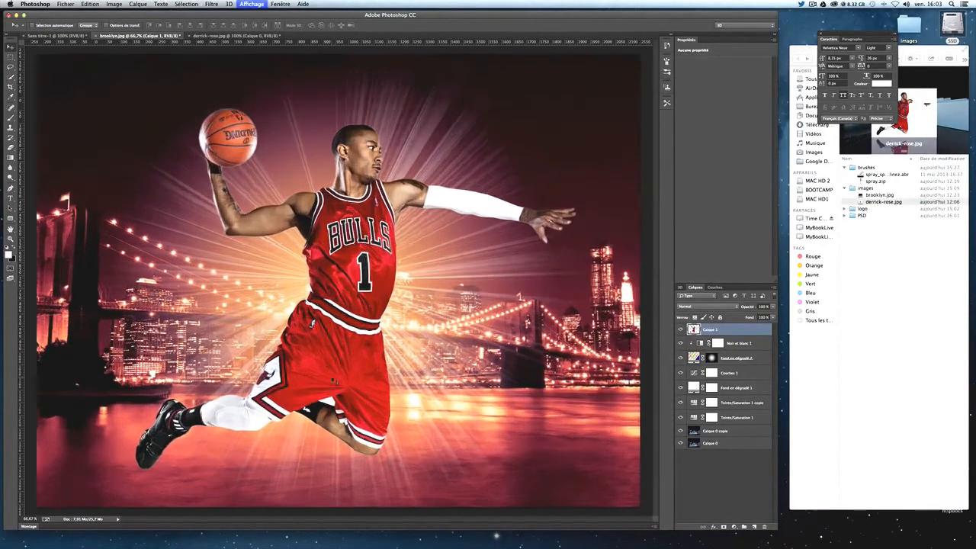
scroll(333, 381, down, 10)
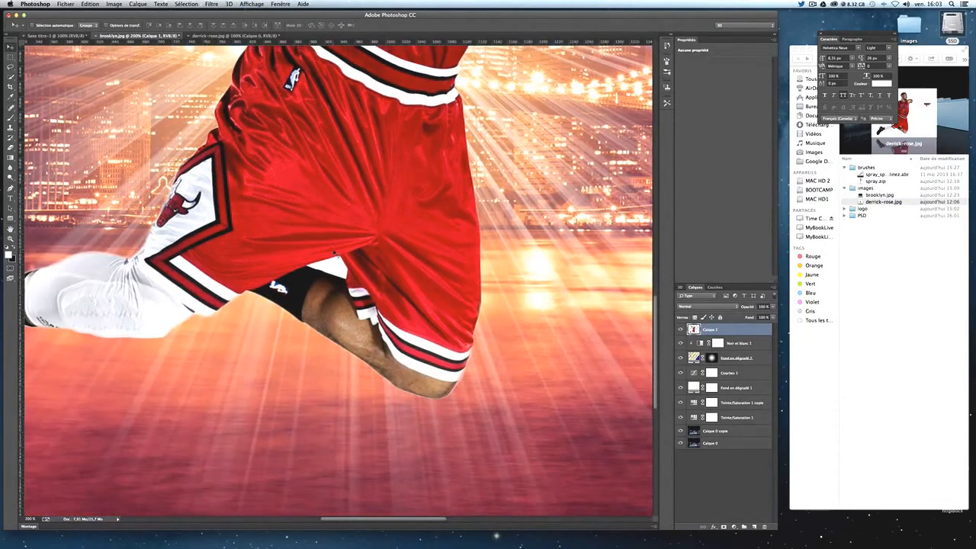
key(super+plus)
key(super+plus)
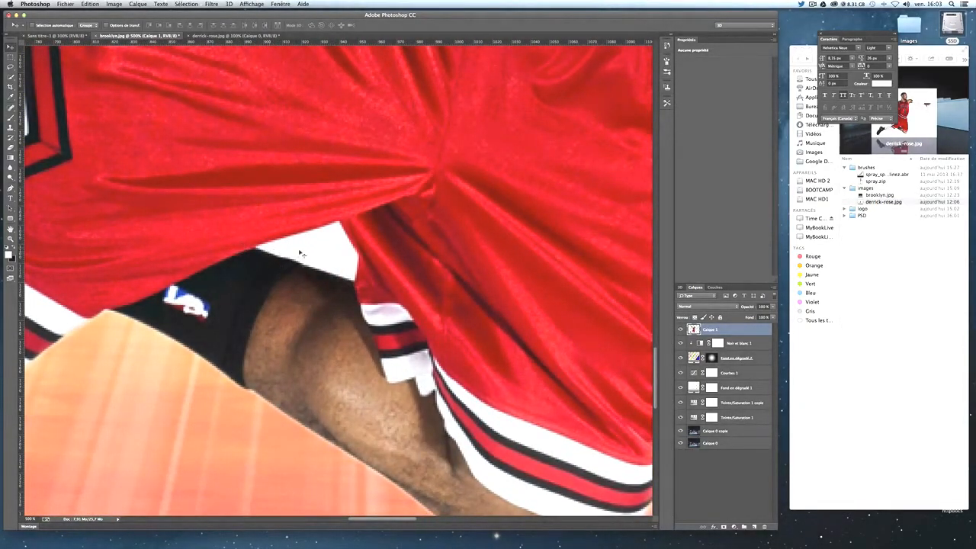
click(10, 67)
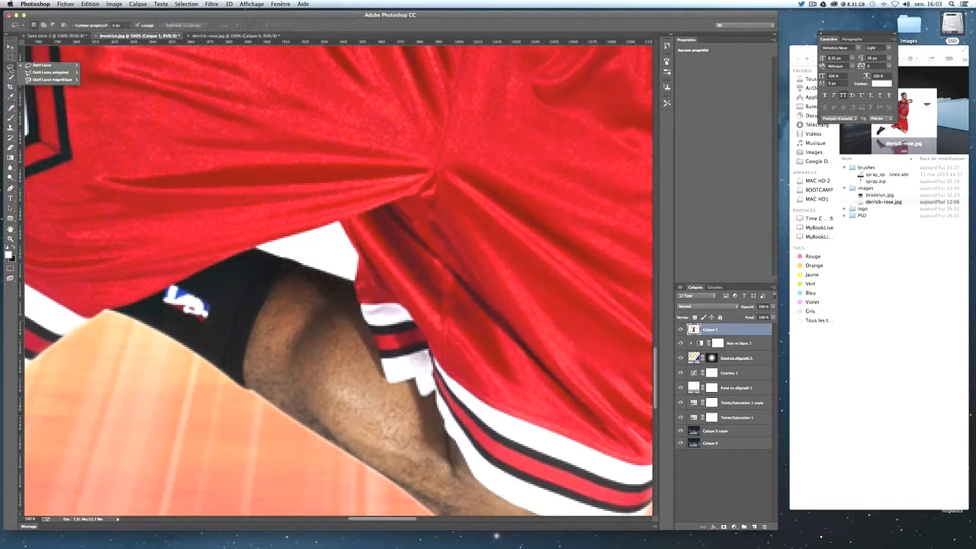
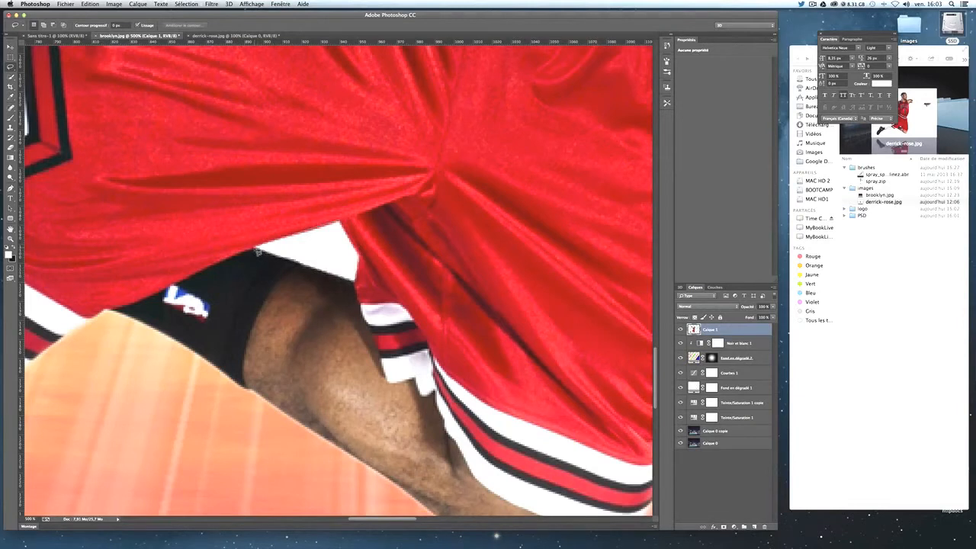
click(258, 252)
key(BackSpace)
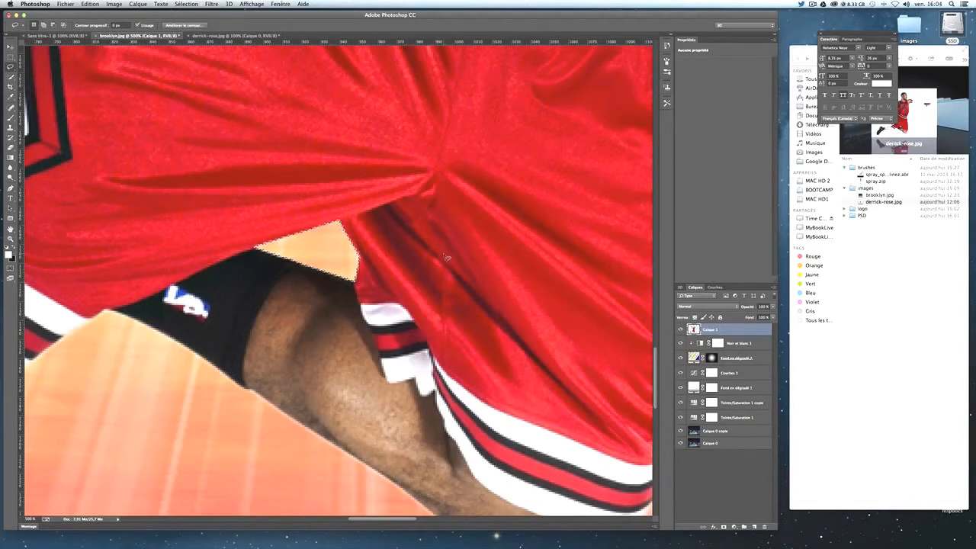
key(super+d)
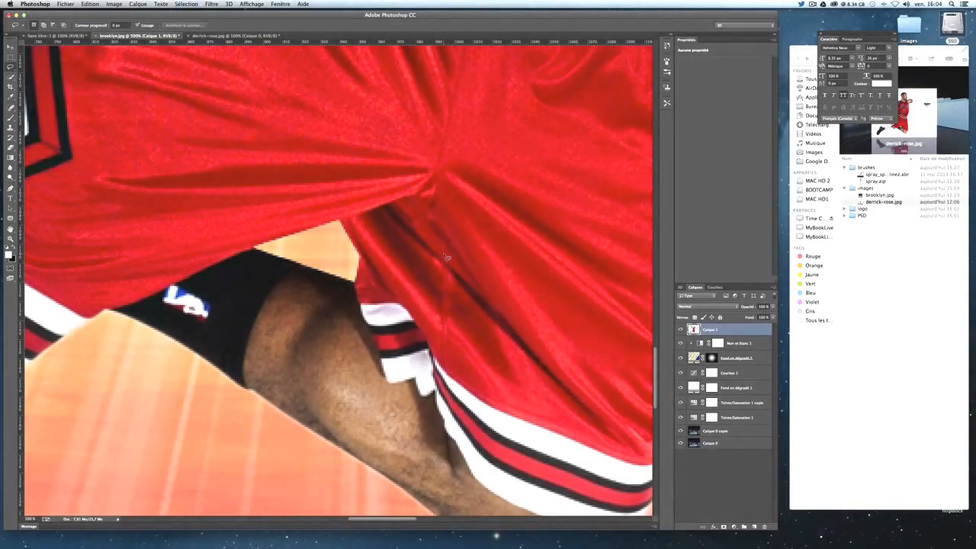
key(super+1)
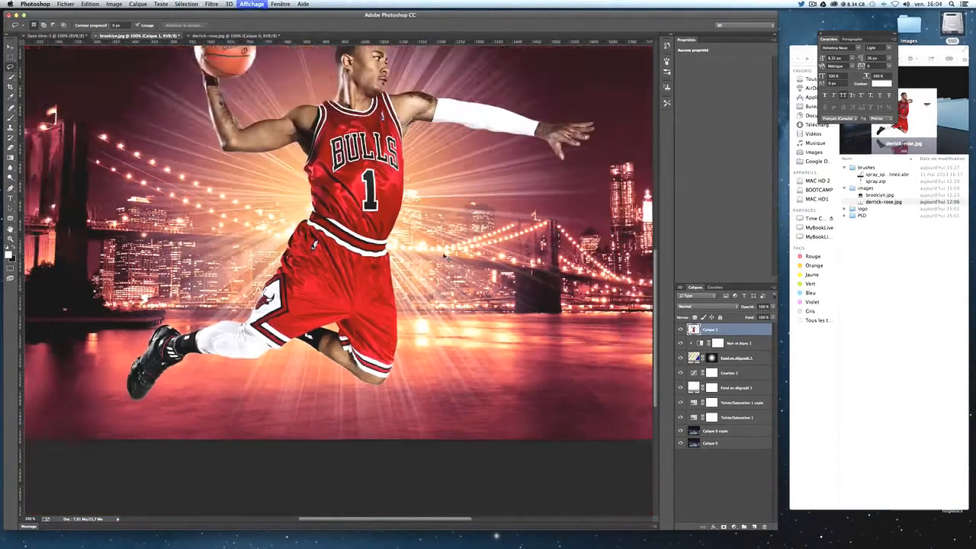
key(super+0)
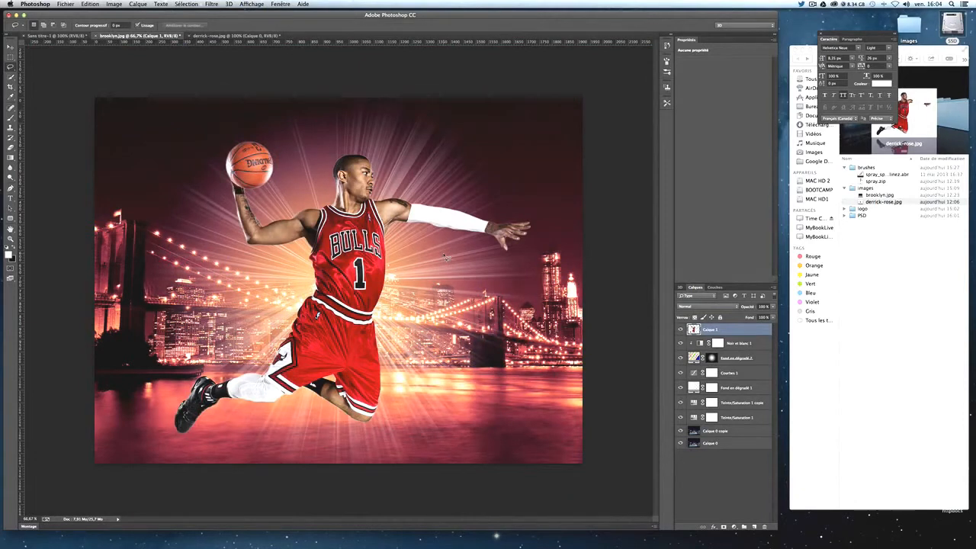
Step: Add a drop shadow to the player's layer with 40% opacity, 50 px distance and 7% spread
double_click(744, 331)
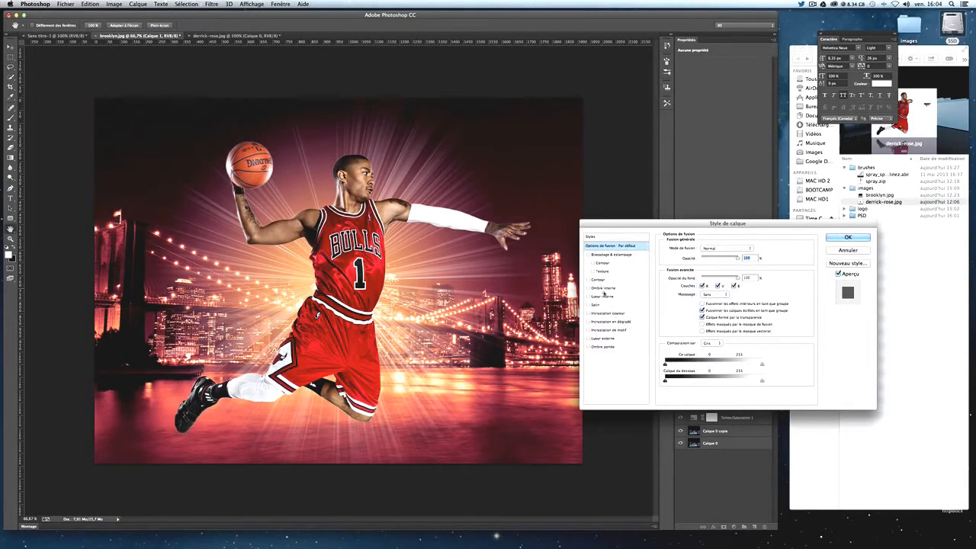
click(602, 347)
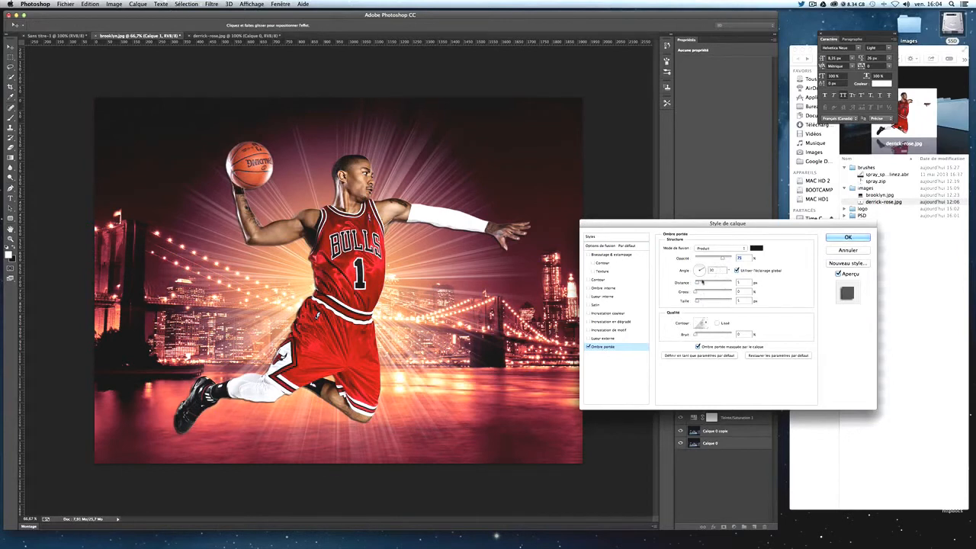
mouse_move(697, 282)
mouse_down()
mouse_move(709, 284)
mouse_move(703, 294)
mouse_move(712, 295)
mouse_move(696, 293)
mouse_move(703, 301)
mouse_up()
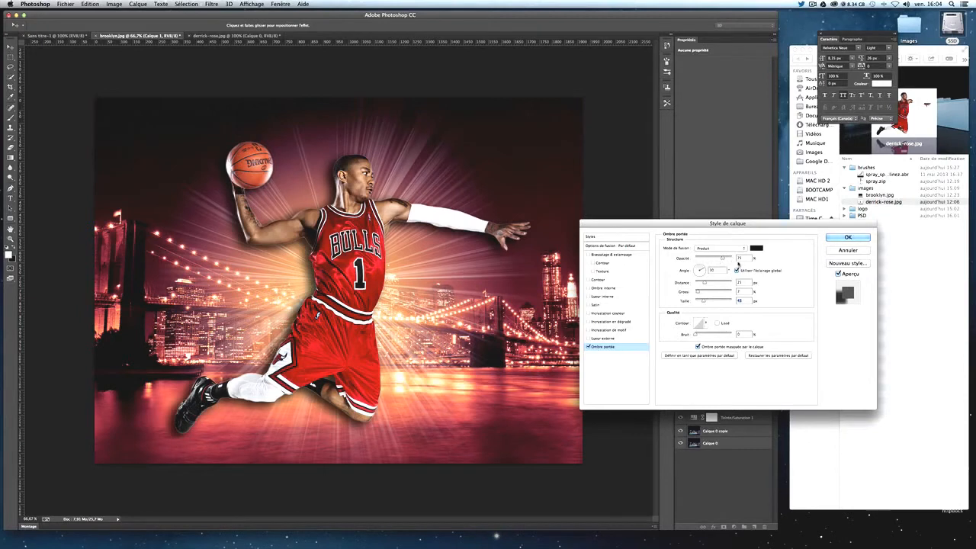
drag(723, 260, 709, 260)
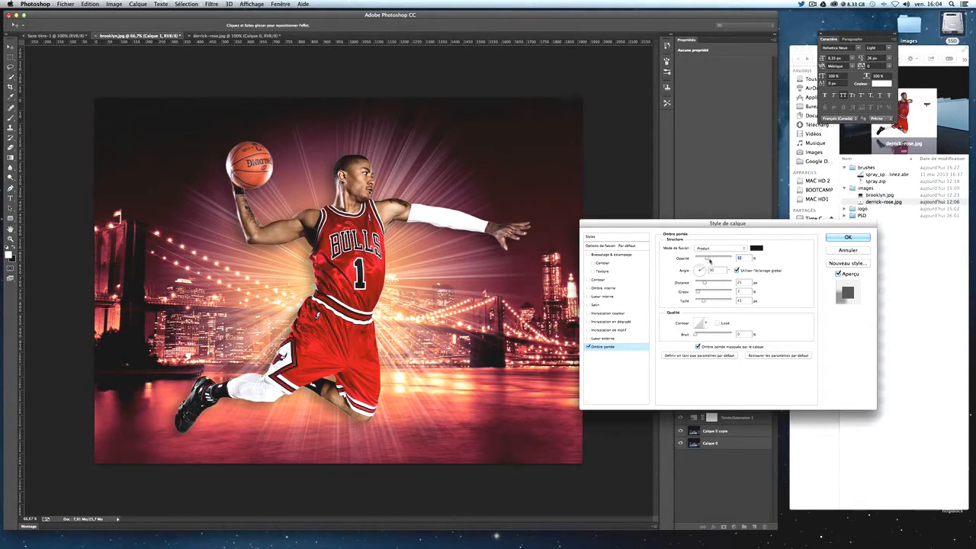
drag(709, 260, 715, 283)
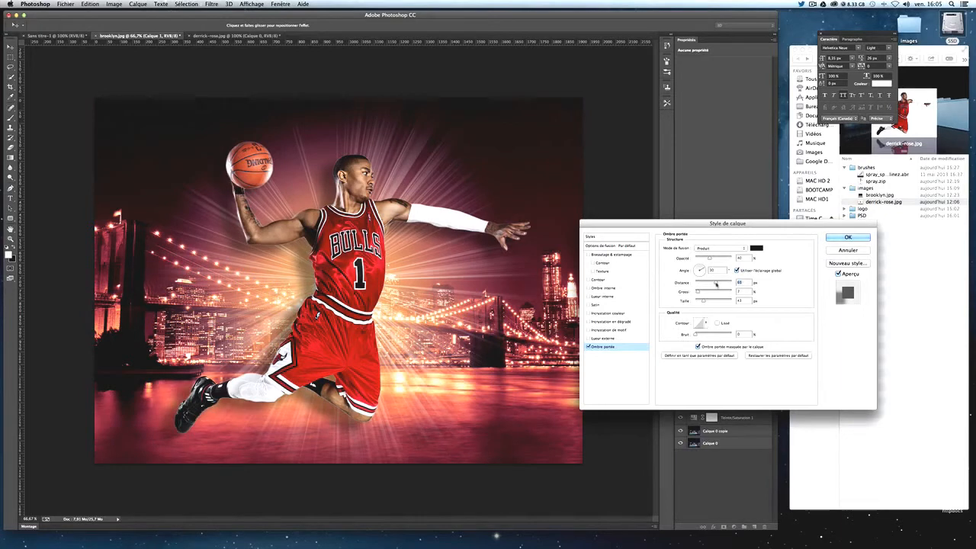
drag(715, 284, 713, 283)
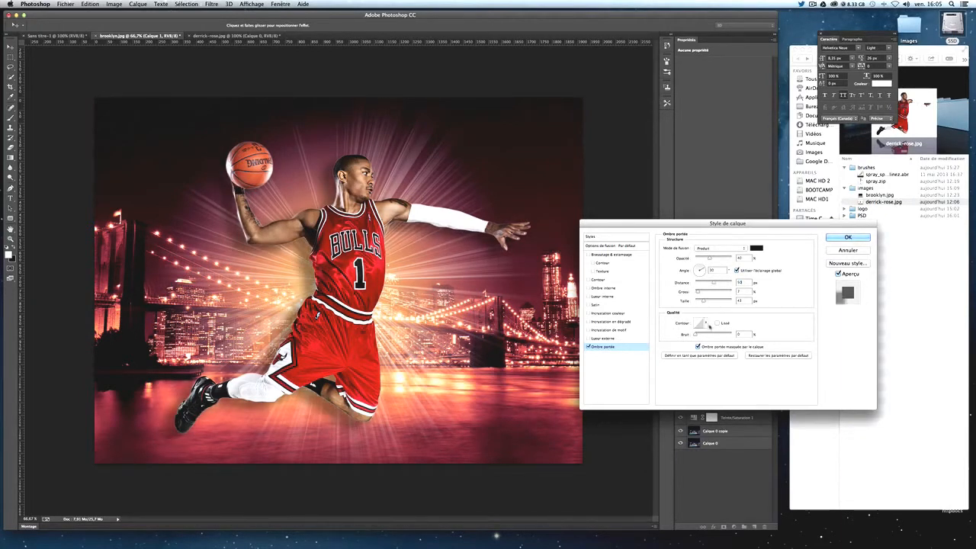
Step: Set the drop shadow's size to 60 px and its opacity to 60%, and apply the layer style
drag(704, 301, 685, 303)
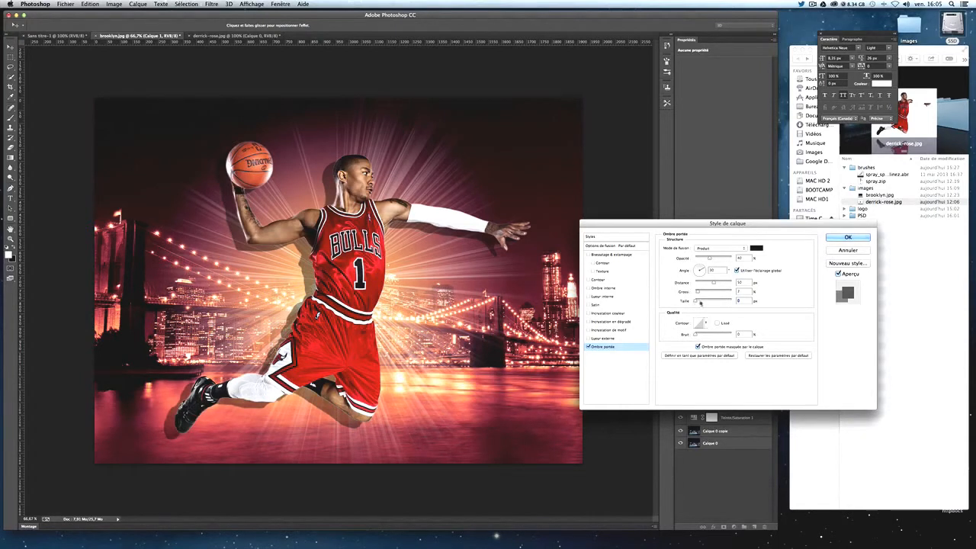
drag(697, 302, 705, 302)
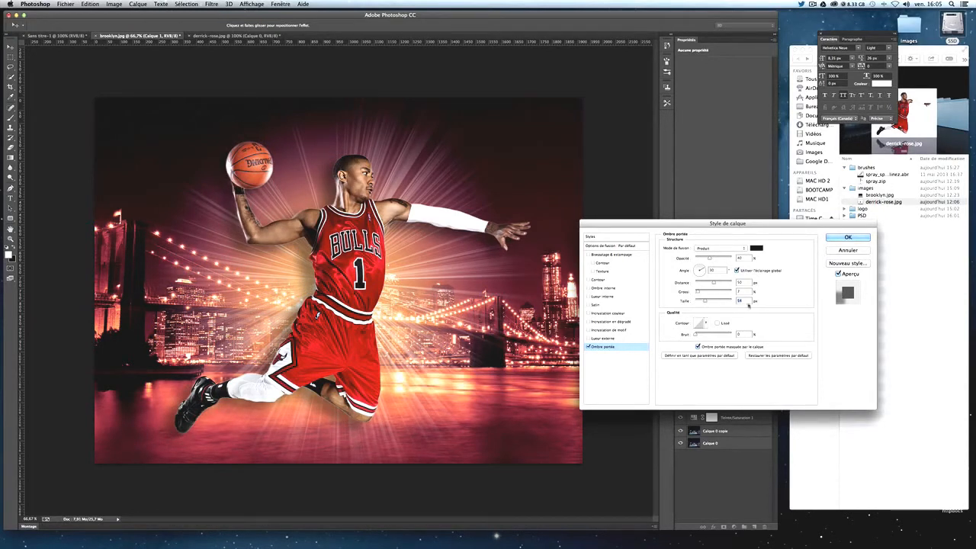
text(68)
drag(712, 259, 711, 259)
text(40)
key(BackSpace)
key(BackSpace)
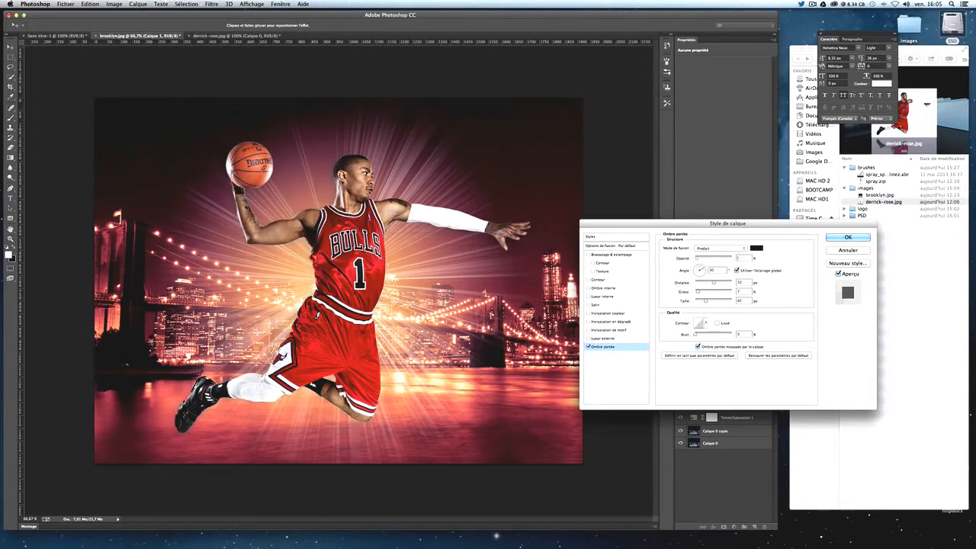
text(60)
key(Return)
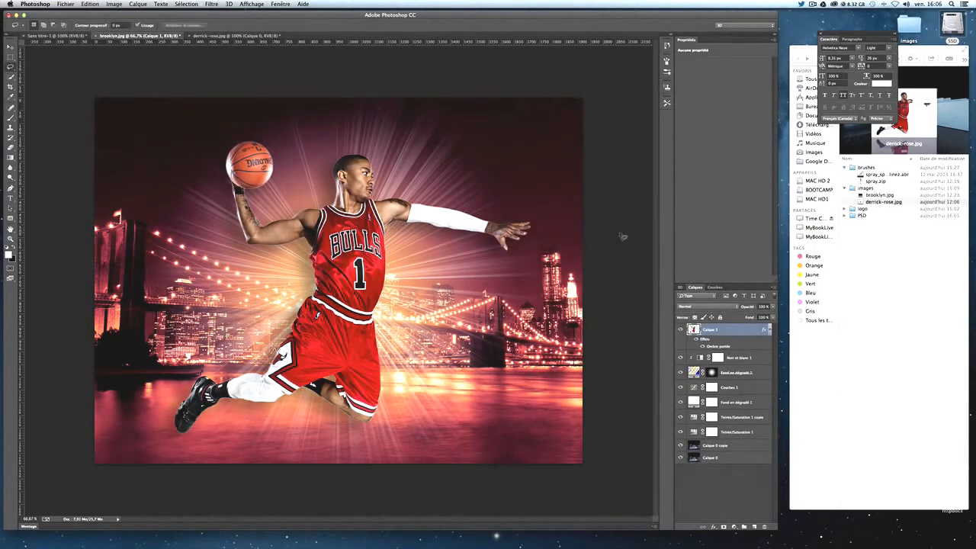
Step: Start the Halo lens flare filter on the Calque 0 copie layer and place the flare over the skyline in the preview
click(738, 449)
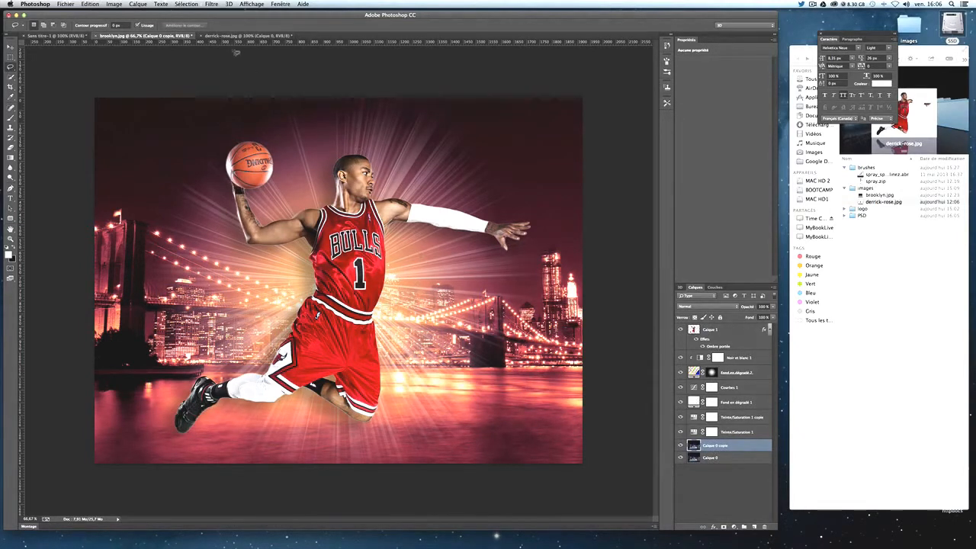
click(212, 5)
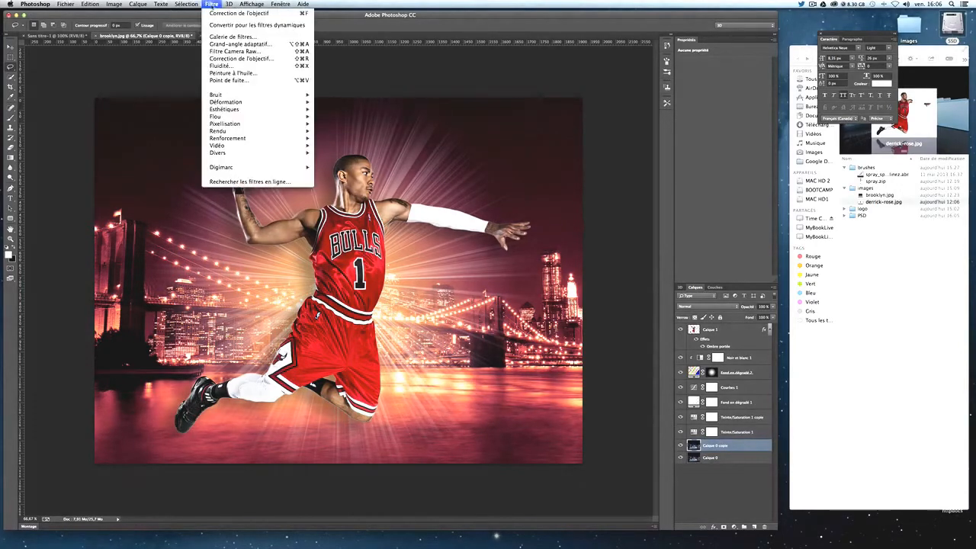
mouse_move(263, 133)
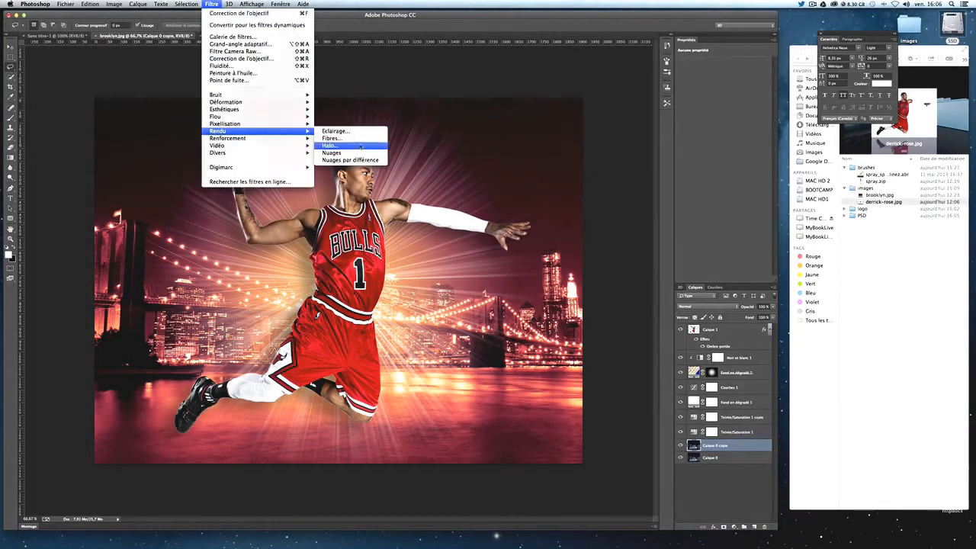
click(330, 145)
drag(602, 170, 635, 197)
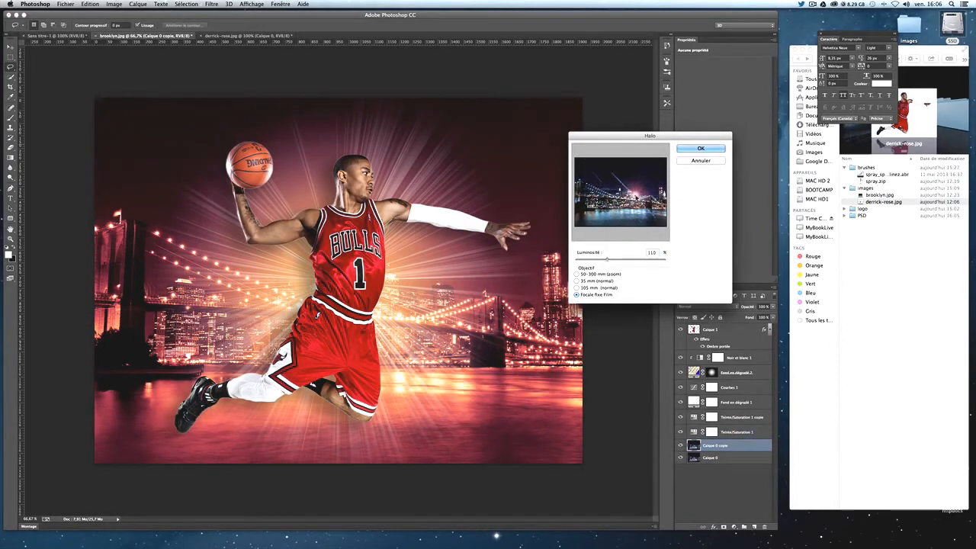
Step: Try the 50-300 mm, 35 mm and 105 mm lens types for the flare, repositioning it over the skyline
click(597, 274)
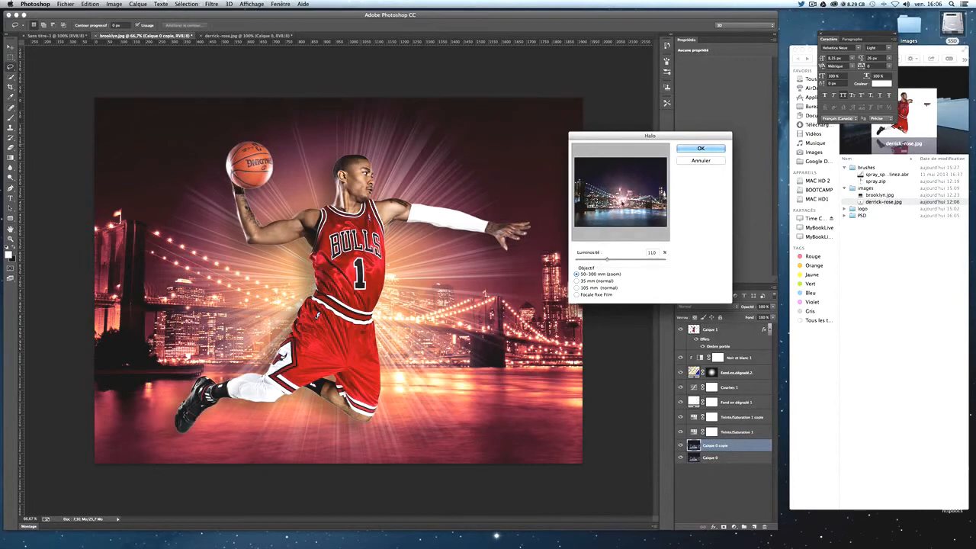
click(594, 282)
click(584, 275)
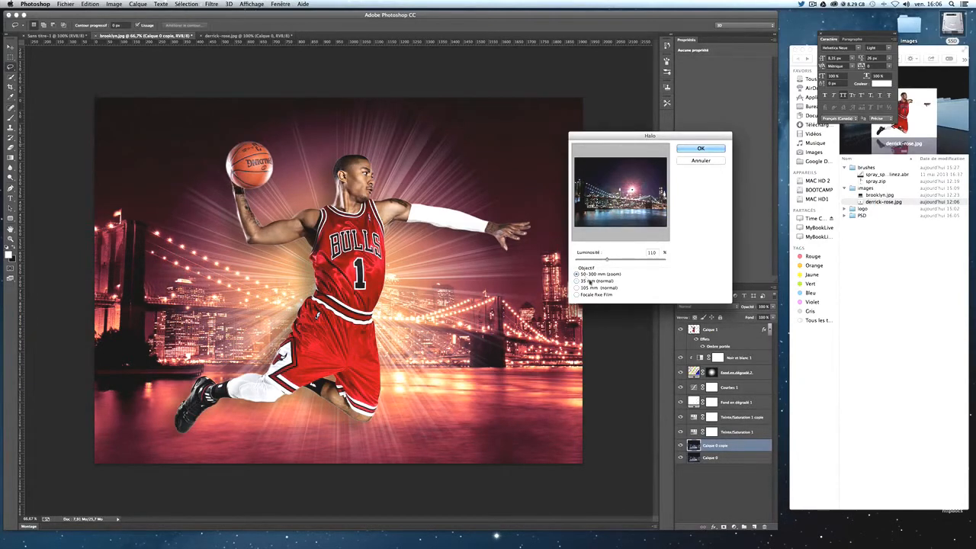
click(588, 280)
click(638, 191)
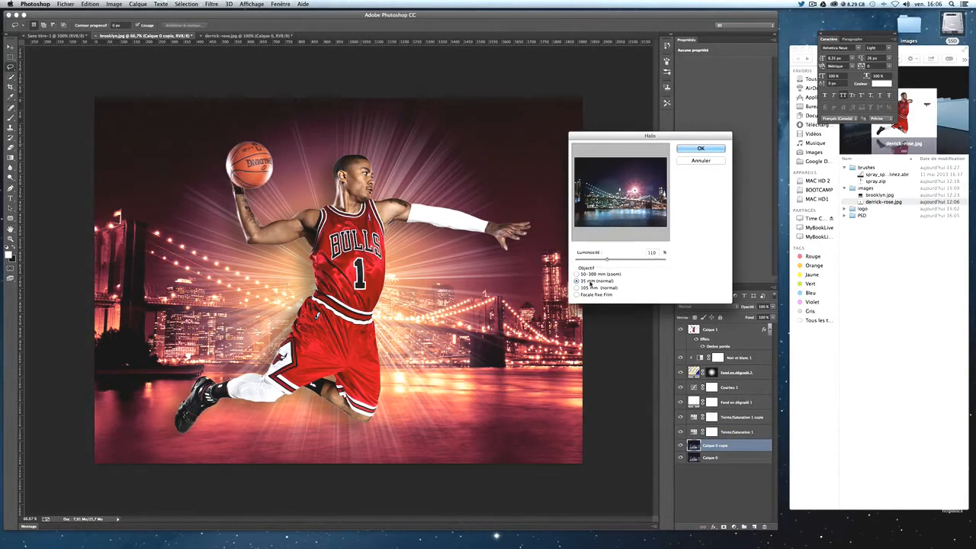
click(585, 288)
click(620, 194)
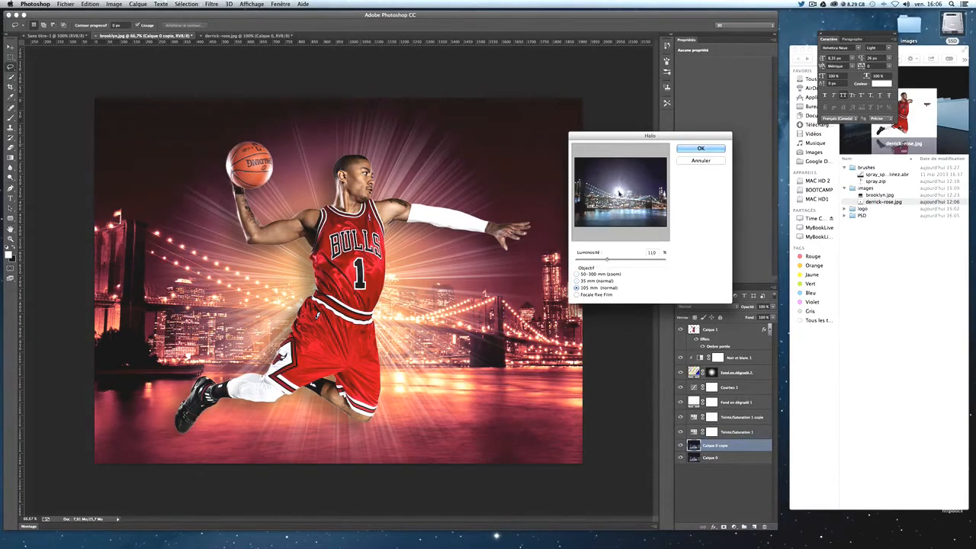
Step: Switch the flare to the Focale fixe Film lens type at 120% brightness, reposition it over the skyline's centre and apply it
click(590, 295)
click(632, 192)
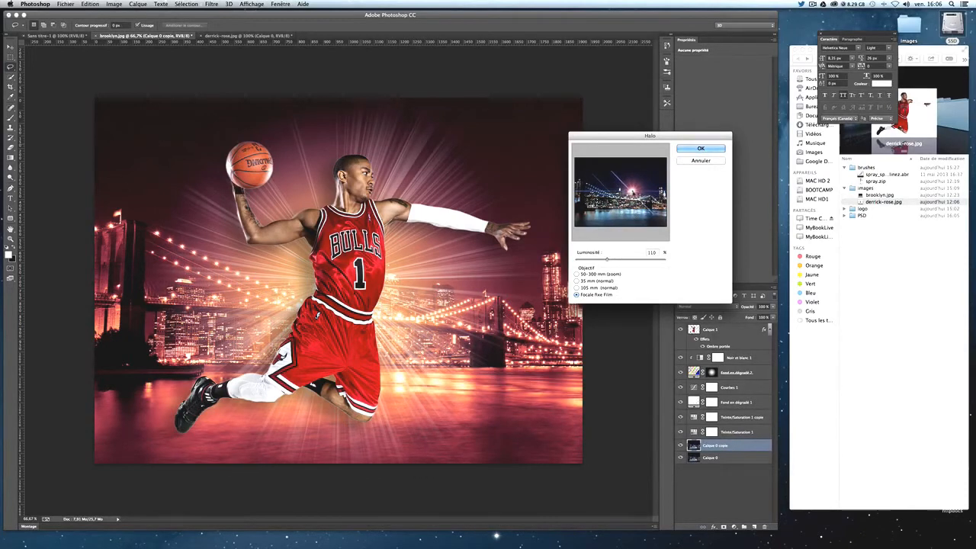
mouse_move(632, 193)
mouse_down()
mouse_move(627, 208)
mouse_move(597, 190)
mouse_move(622, 208)
mouse_move(622, 187)
mouse_move(642, 186)
mouse_up()
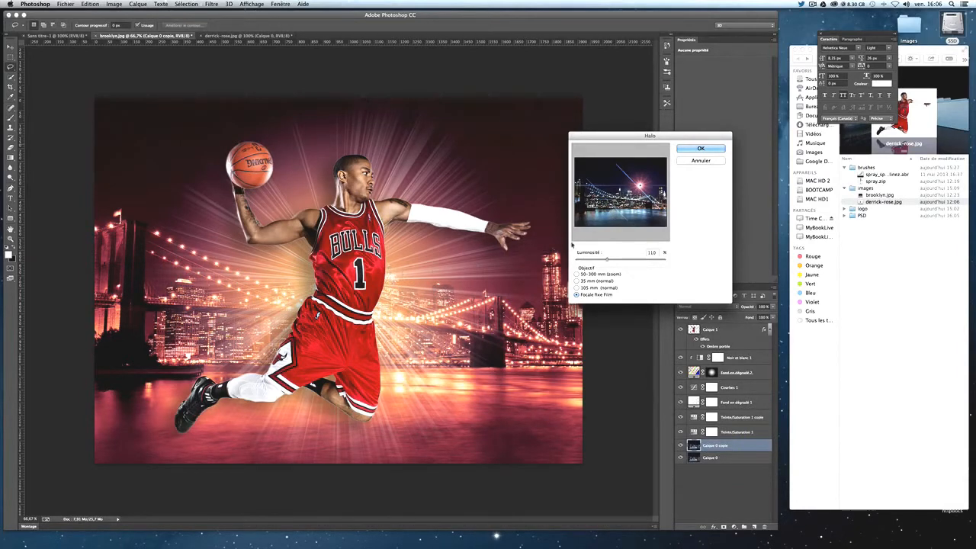
drag(640, 186, 627, 190)
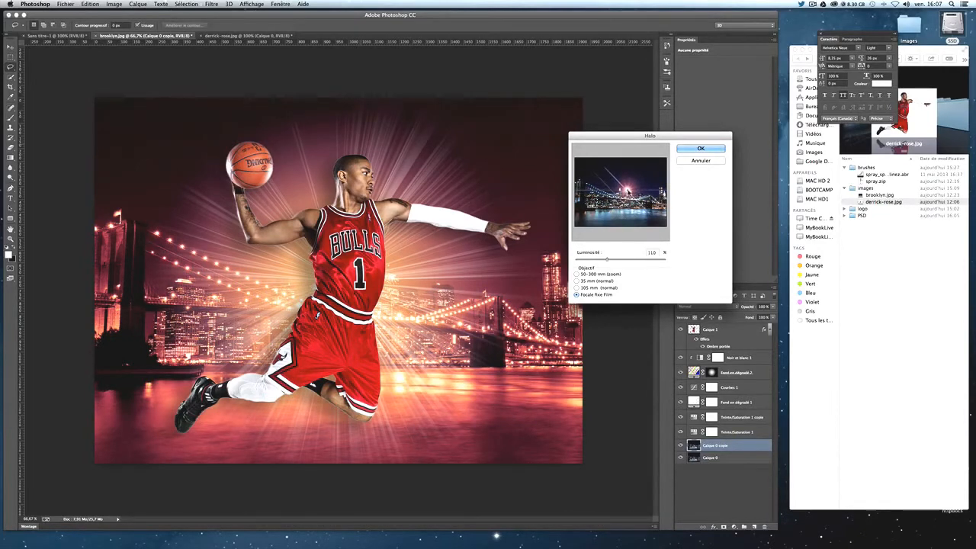
mouse_move(600, 259)
mouse_down()
mouse_move(584, 260)
mouse_move(654, 259)
mouse_move(610, 260)
mouse_up()
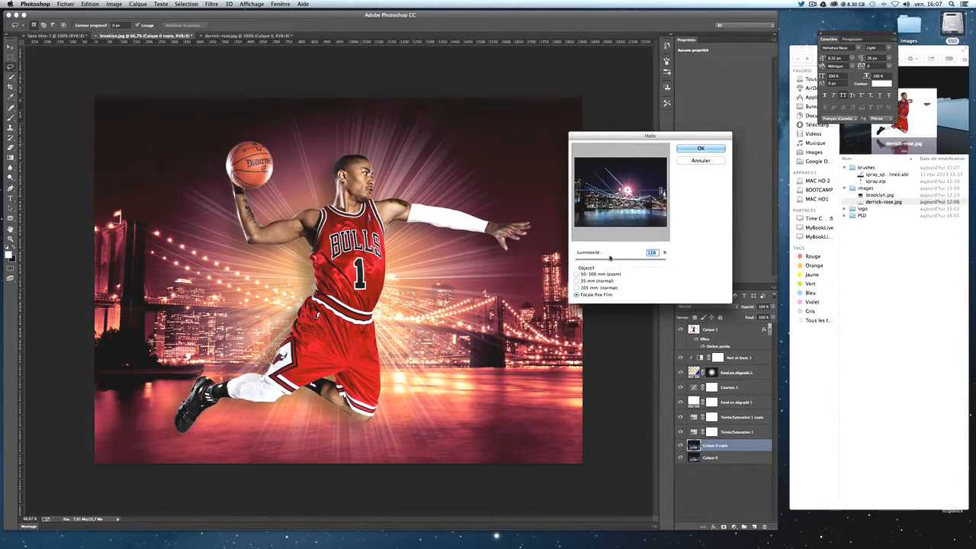
click(702, 150)
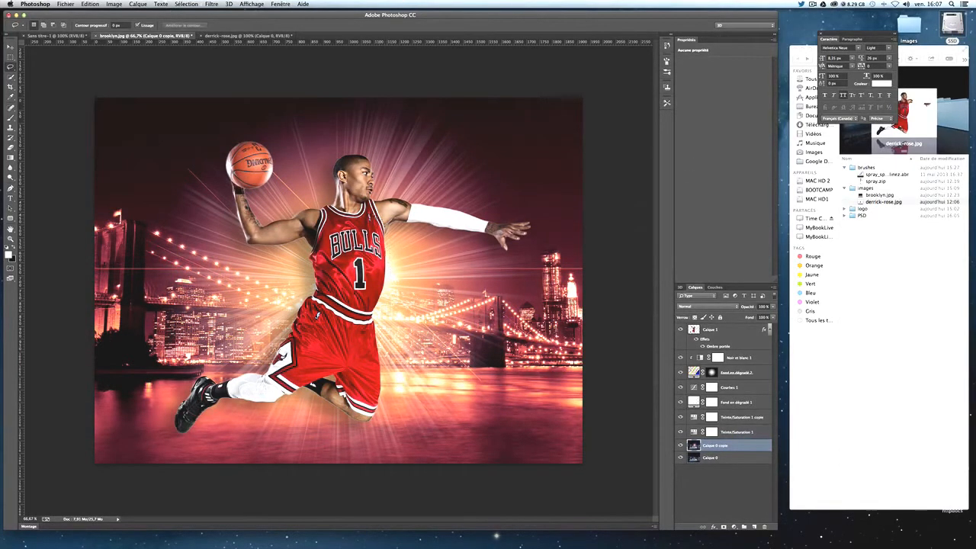
Step: Undo the applied flare and reapply the Halo filter with the flare centre moved slightly higher behind the player's torso
key(super+z)
click(252, 4)
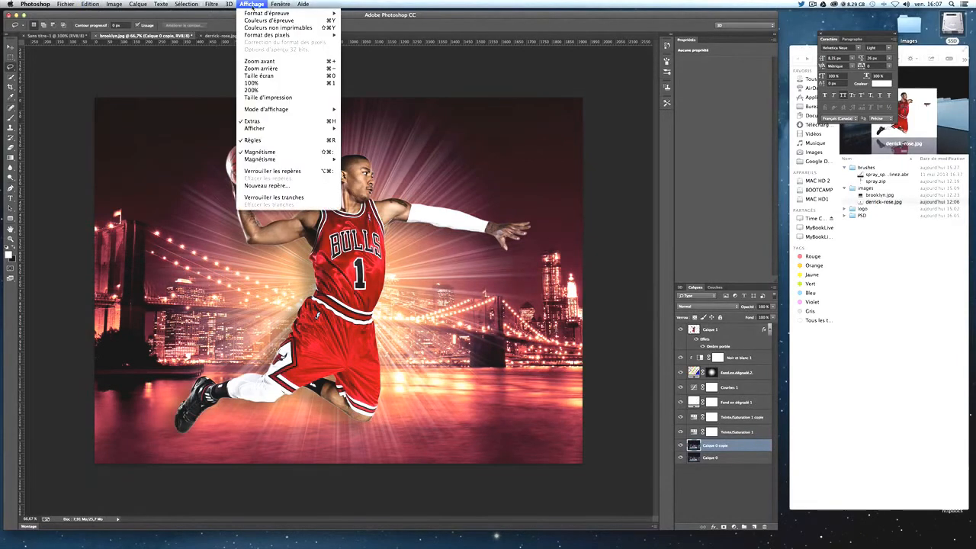
mouse_move(212, 3)
mouse_move(277, 132)
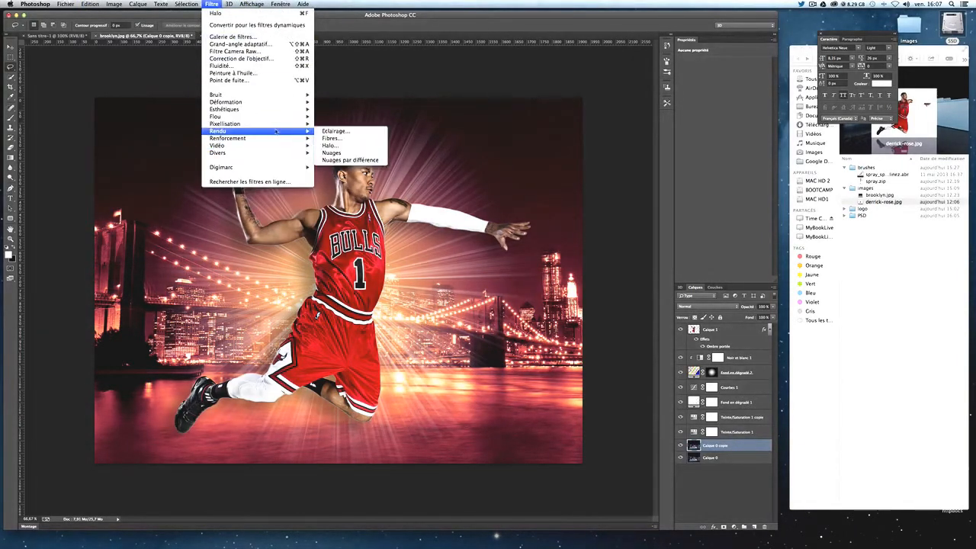
click(330, 145)
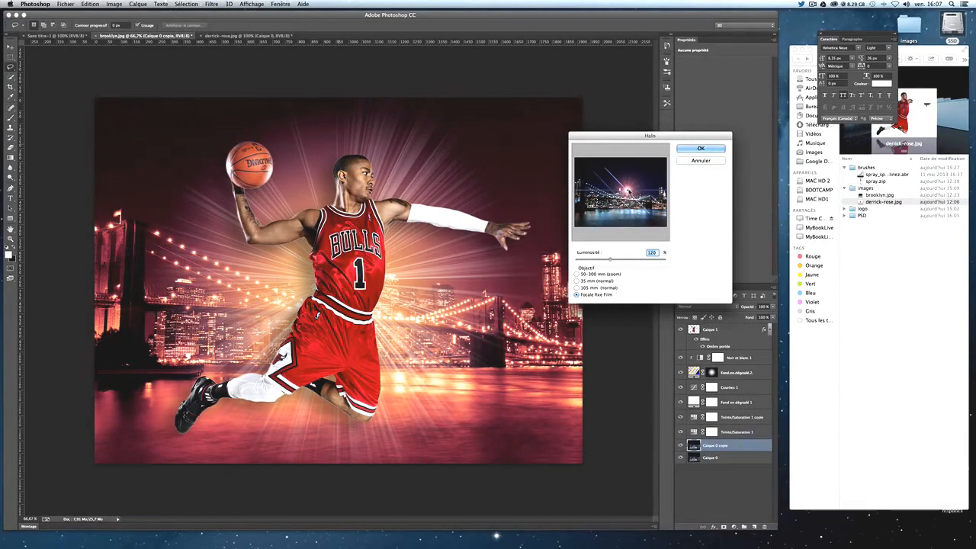
drag(629, 191, 631, 186)
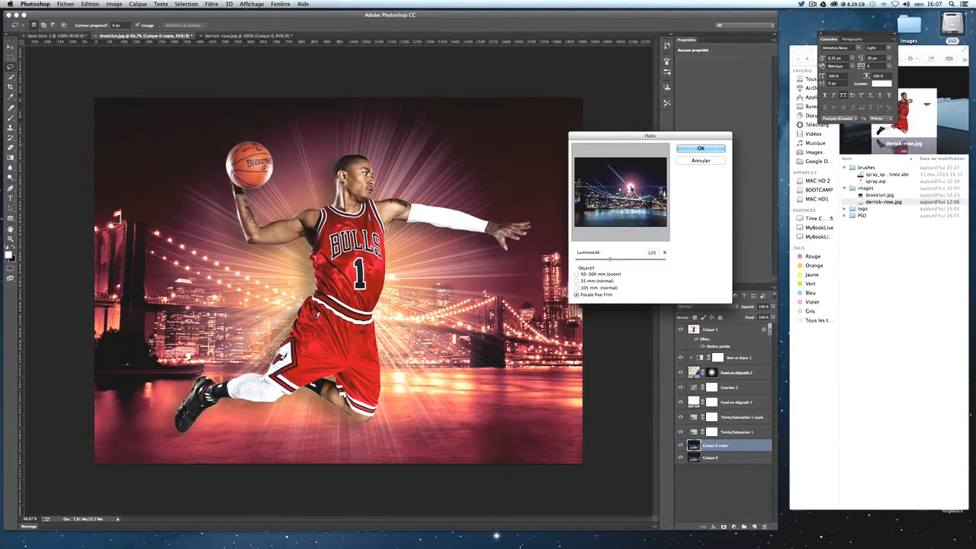
click(699, 149)
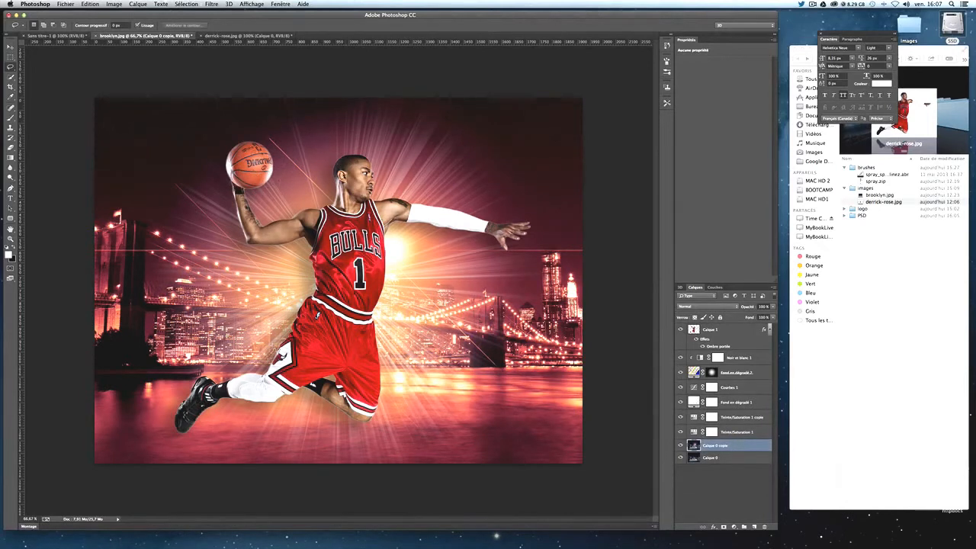
Step: Try a second Halo flare at 120% brightness in the sky near the basketball, then undo it
click(212, 5)
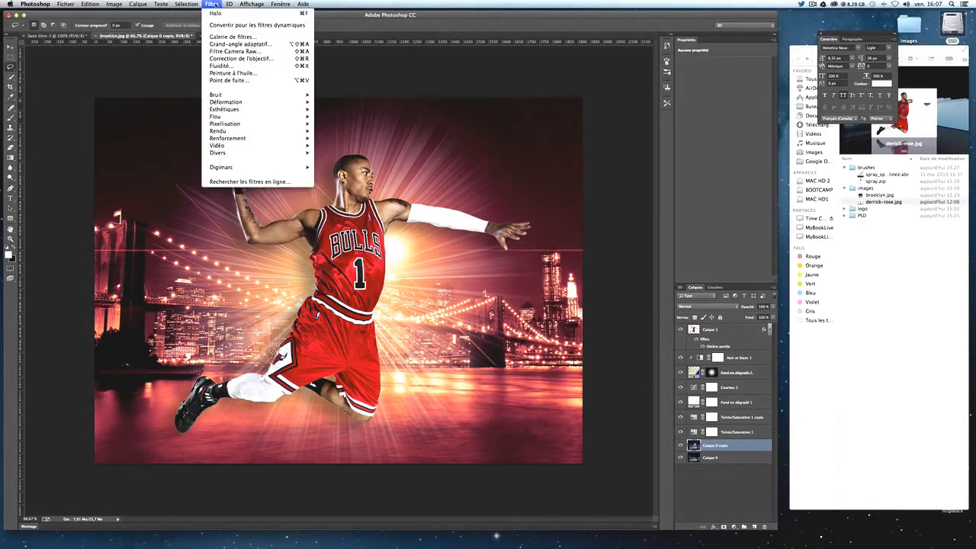
mouse_move(259, 131)
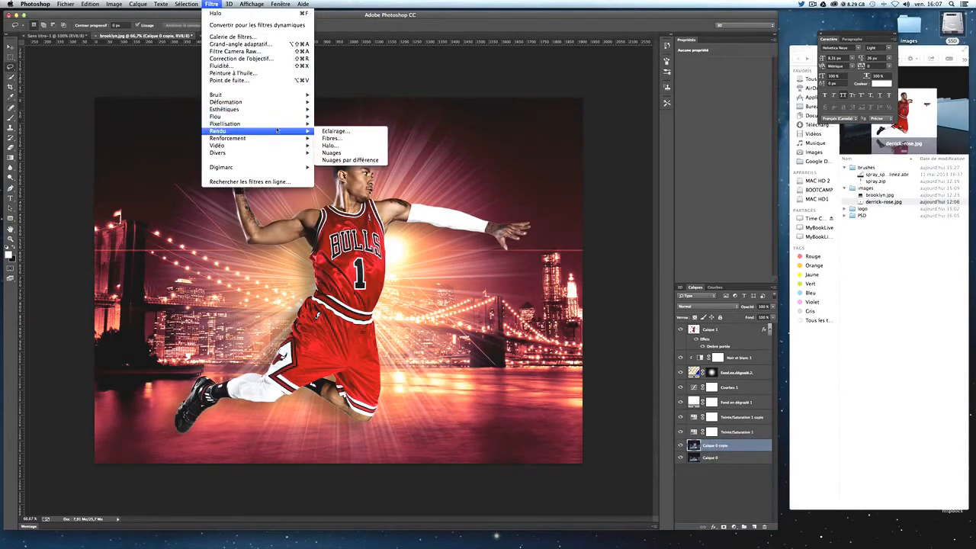
click(329, 146)
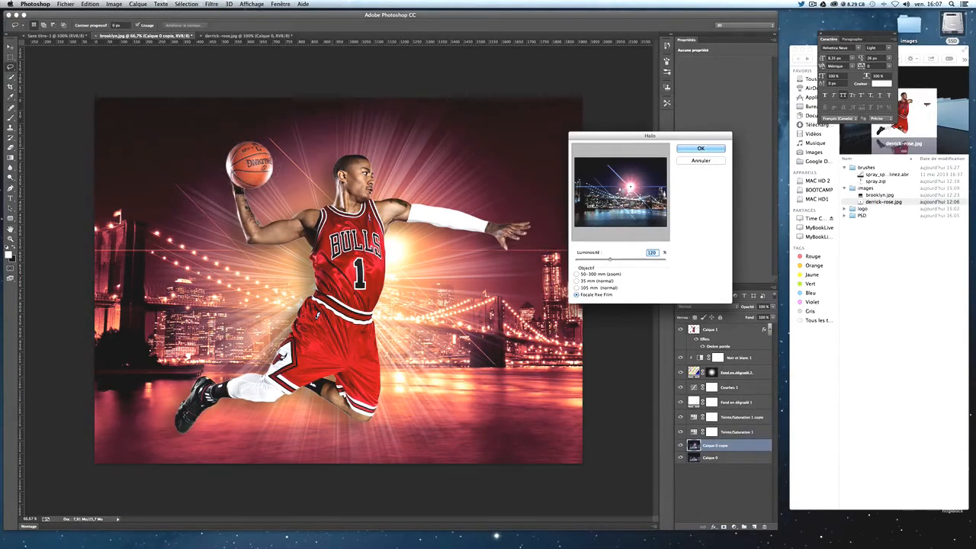
drag(631, 186, 604, 175)
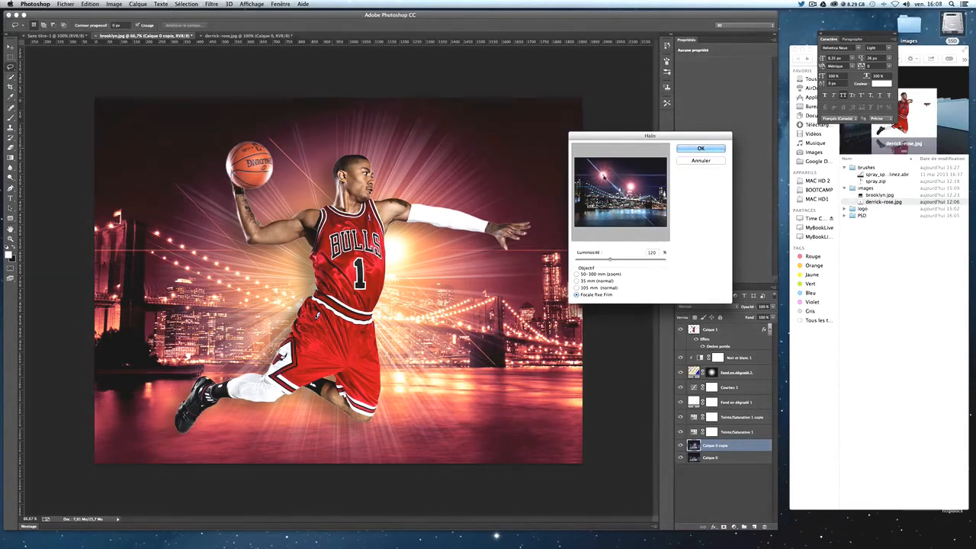
click(700, 150)
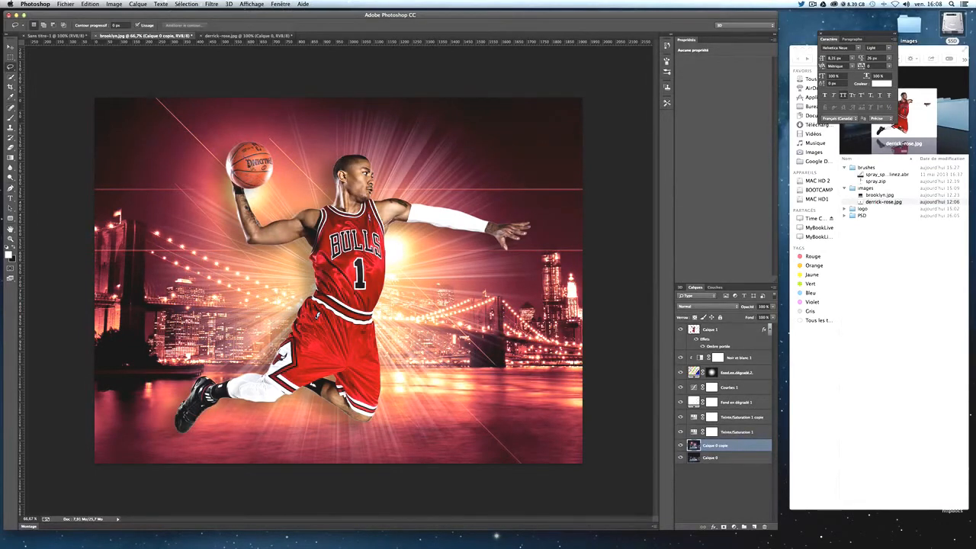
key(super+z)
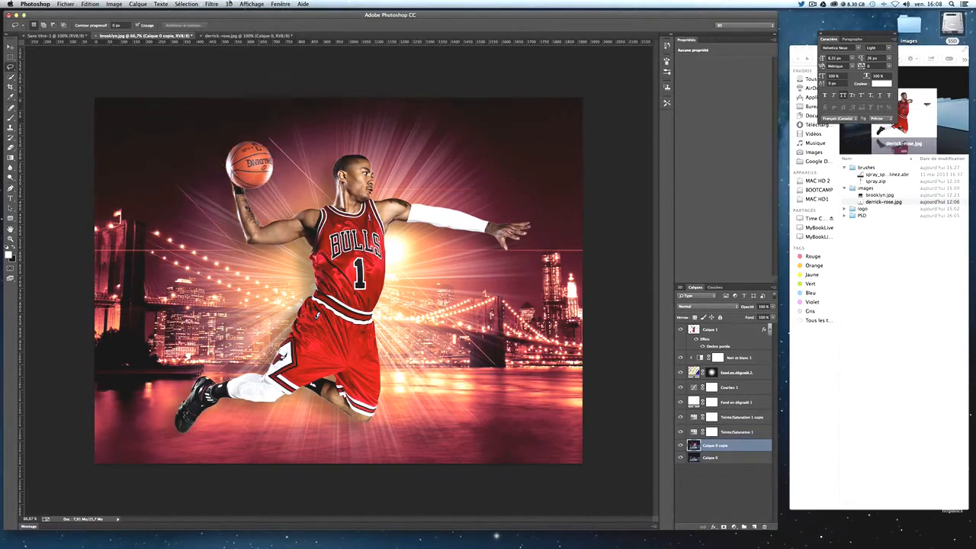
Step: Apply a second Halo flare near the basketball with its brightness set to 140%
click(211, 3)
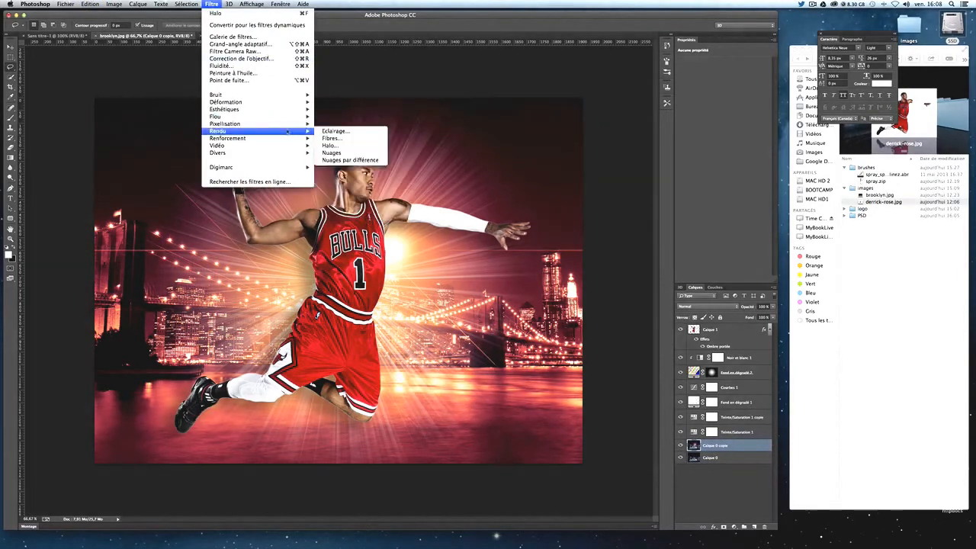
mouse_move(287, 131)
click(336, 145)
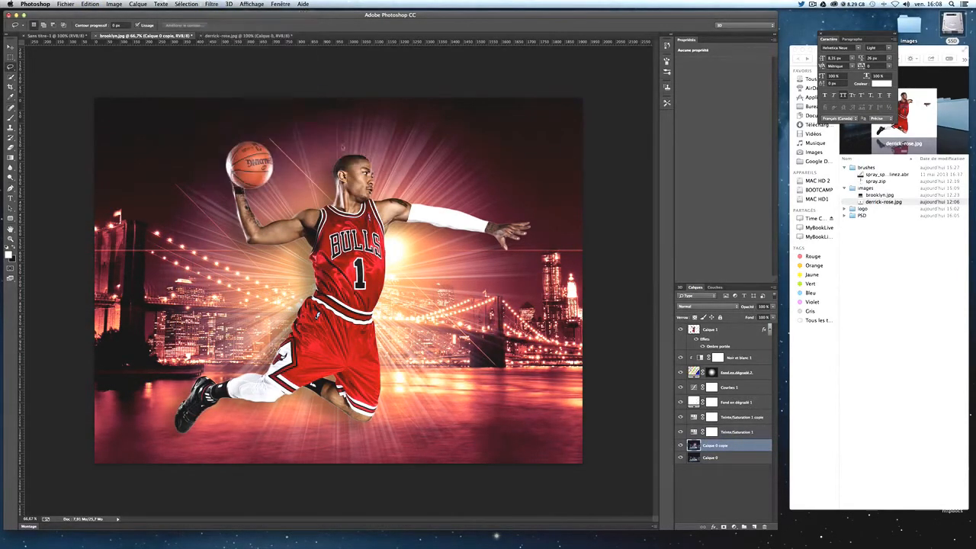
click(604, 175)
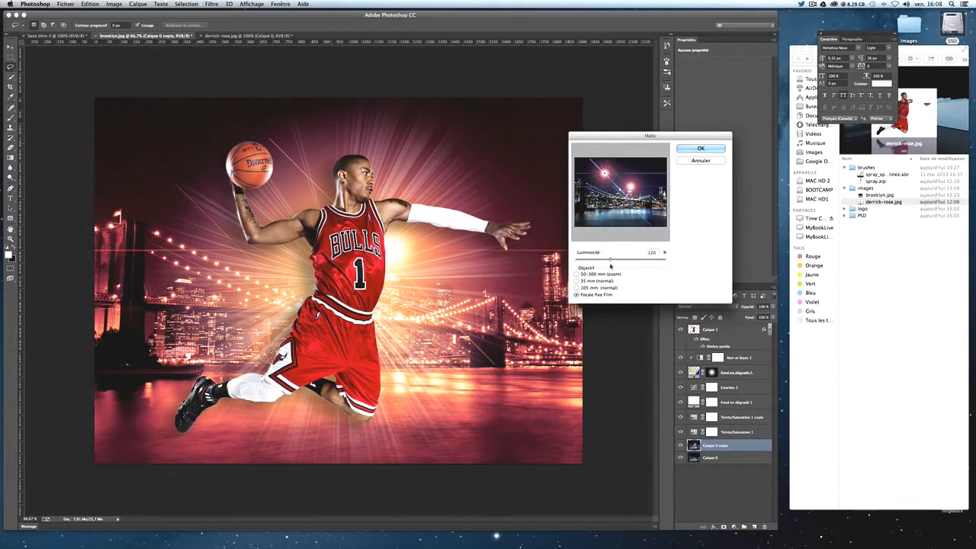
drag(610, 260, 615, 261)
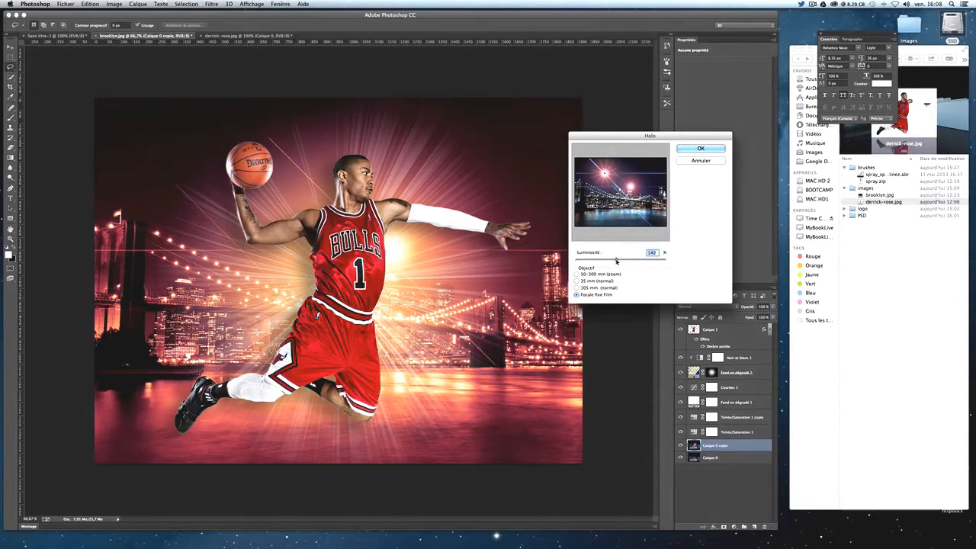
click(684, 149)
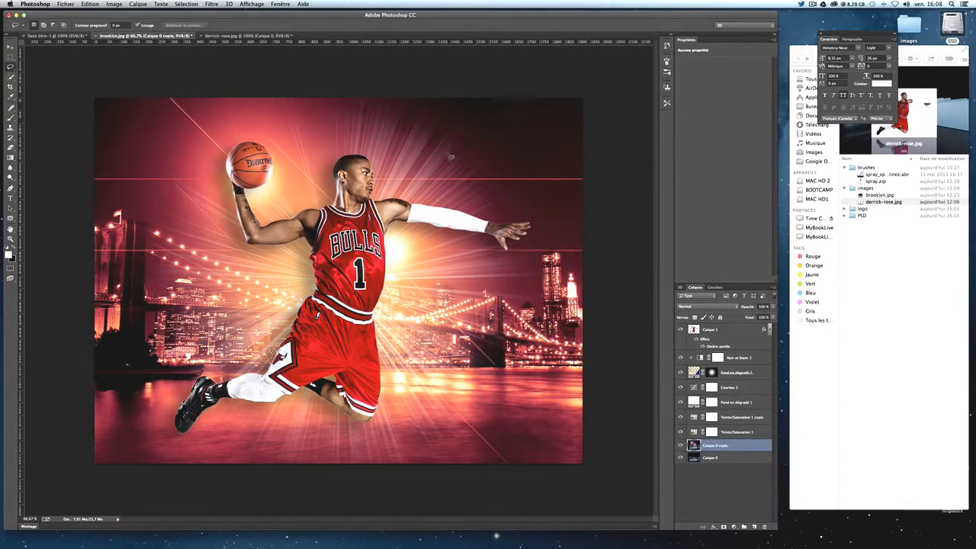
Step: Undo the second flare and reapply it at 140% brightness, placed slightly higher and directly behind the basketball
key(super+z)
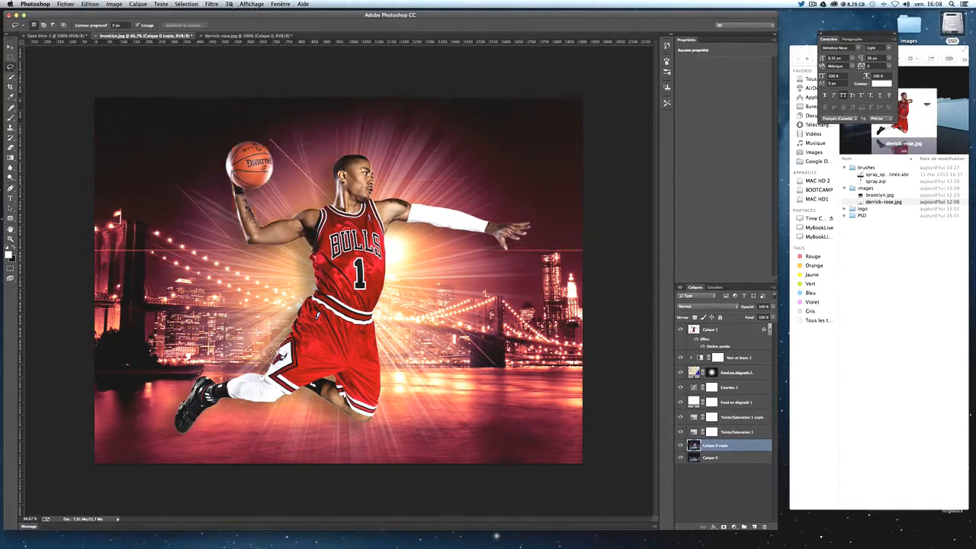
click(212, 4)
mouse_move(252, 131)
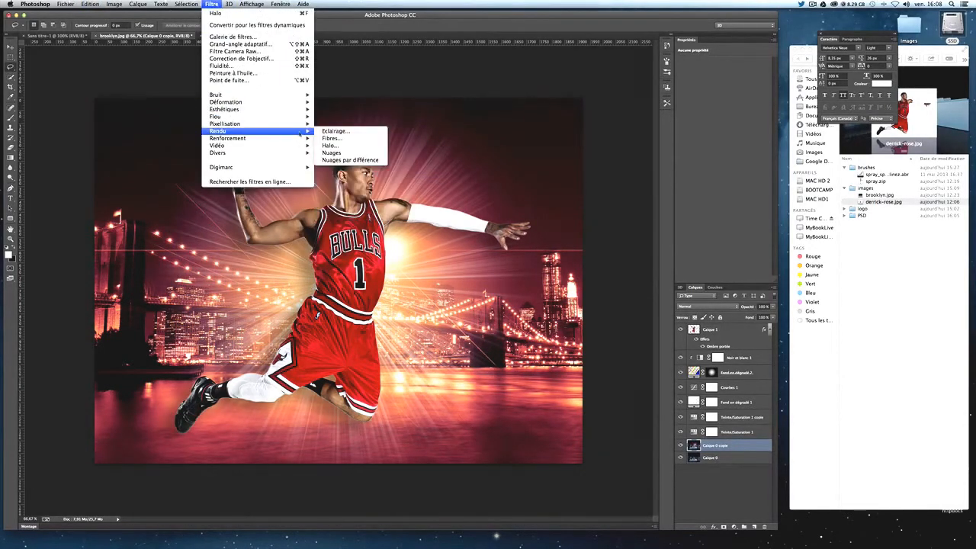
click(343, 146)
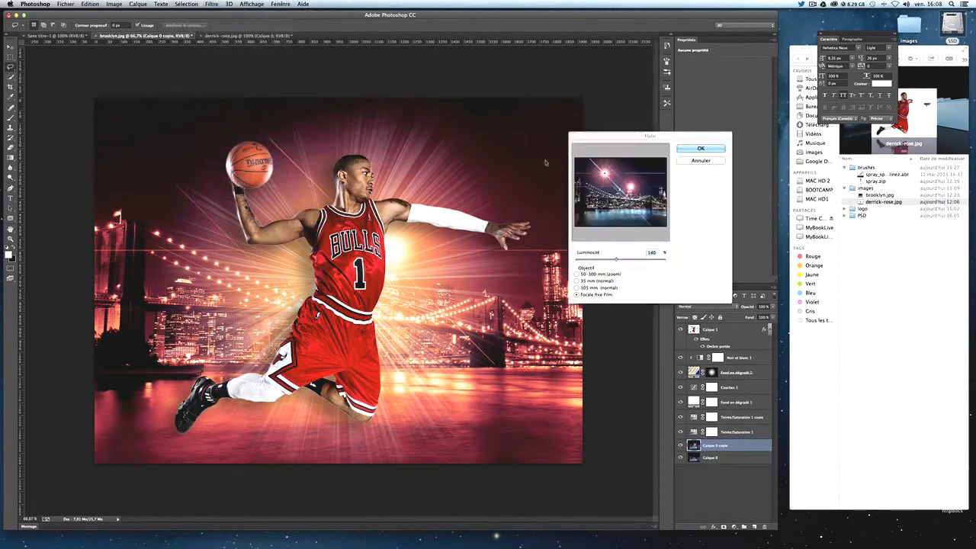
click(605, 173)
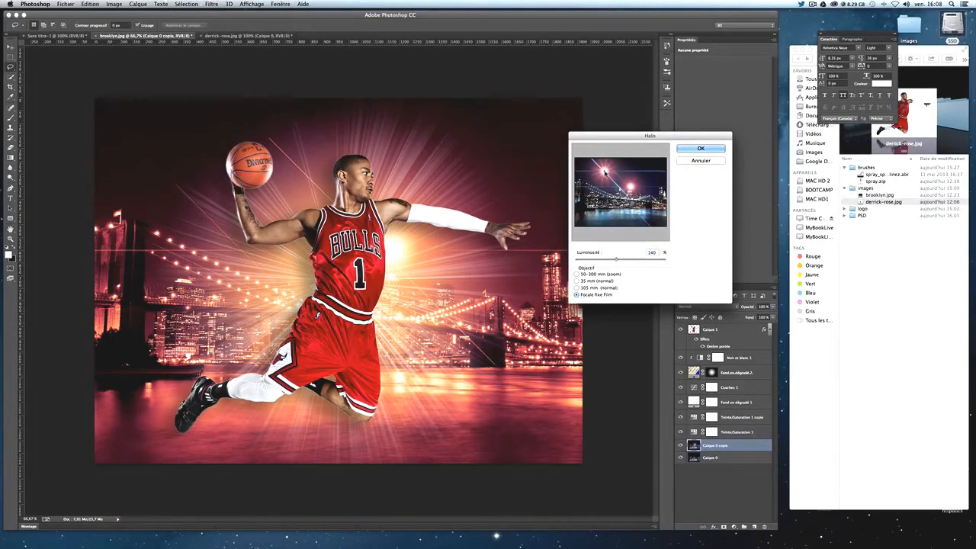
click(688, 151)
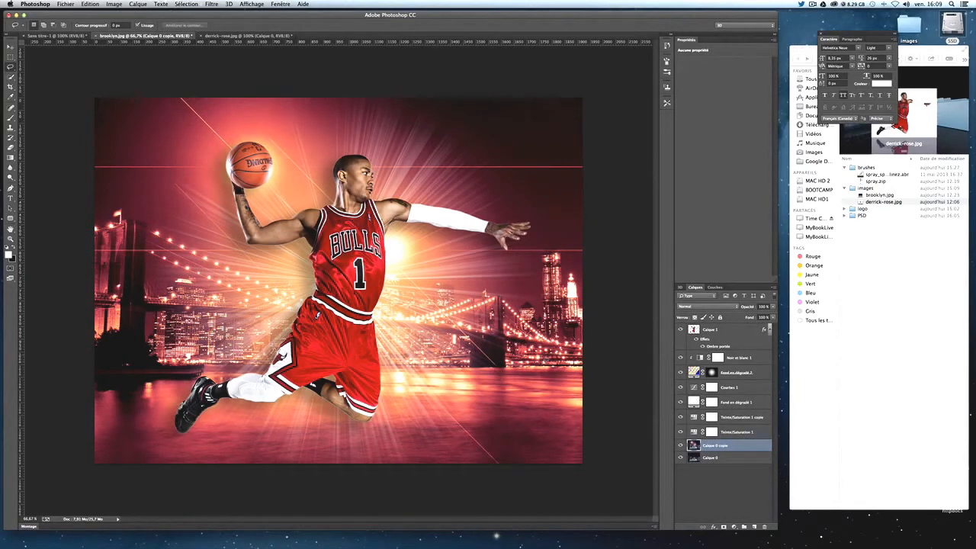
Step: Add a new layer above the player's Calque 1 layer and name it particules
click(731, 337)
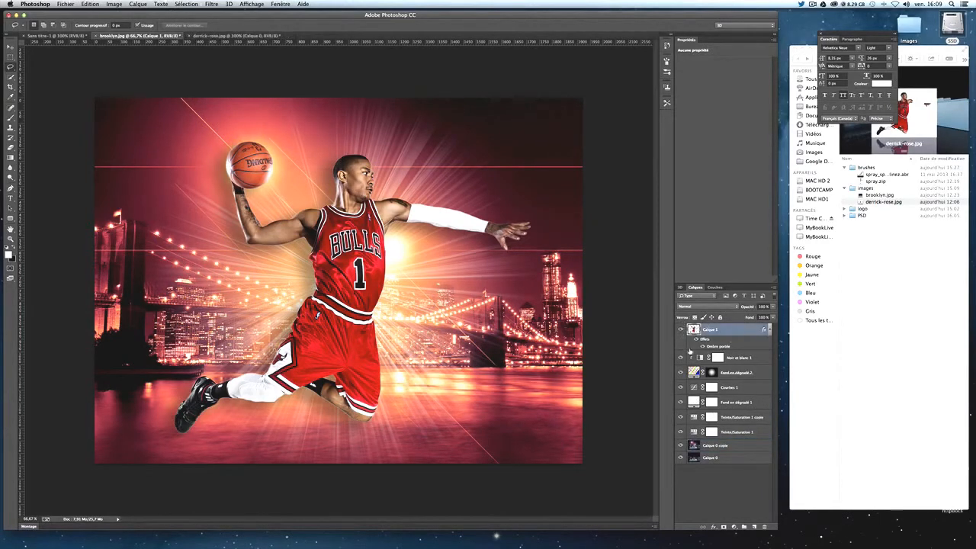
click(753, 526)
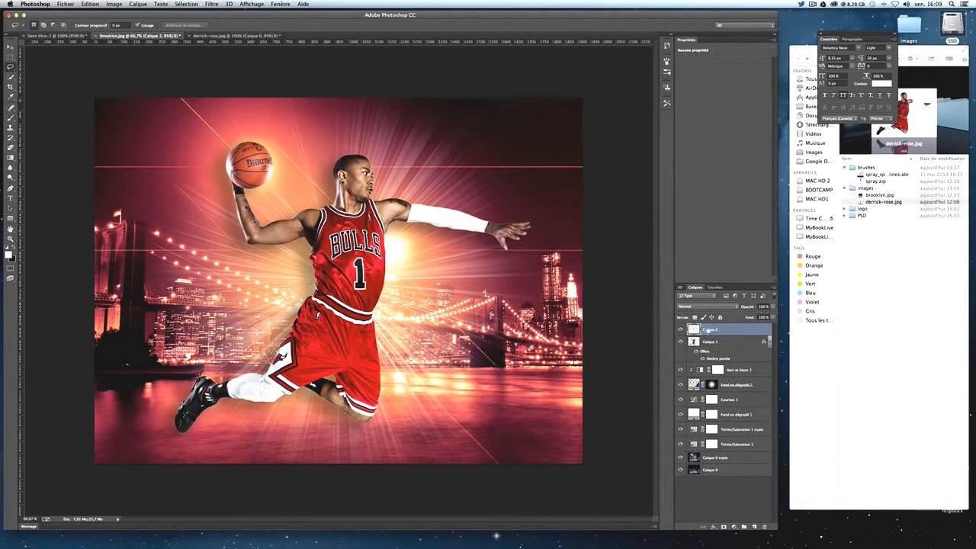
double_click(710, 330)
text(d)
text(articu)
text(les)
key(Return)
Step: Activate the Brush tool and open its brush preset picker
click(11, 122)
right_click(10, 122)
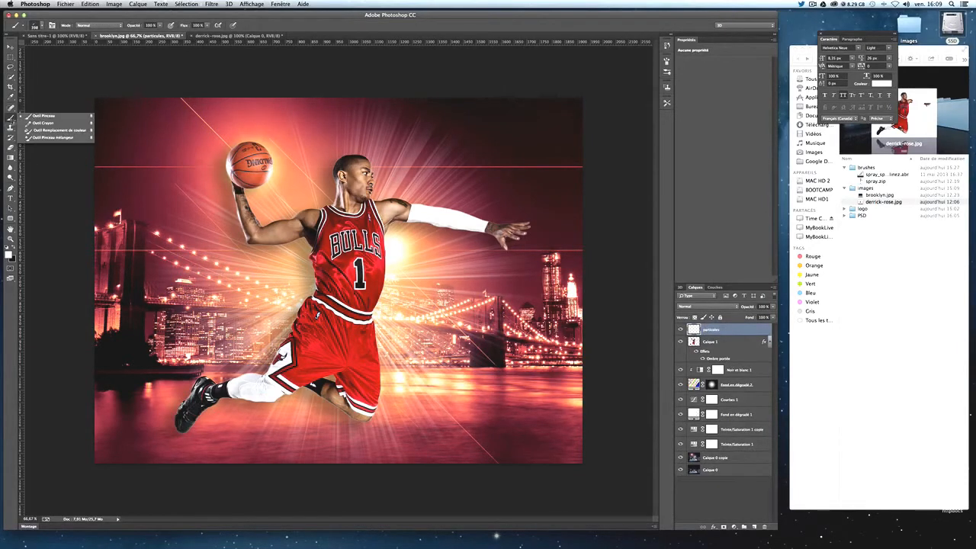
click(13, 122)
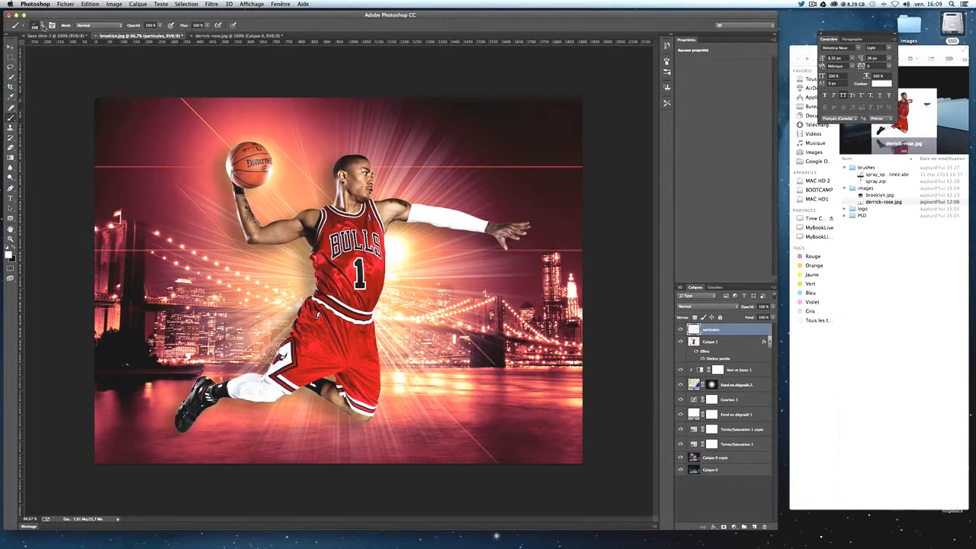
click(44, 27)
click(44, 27)
click(44, 27)
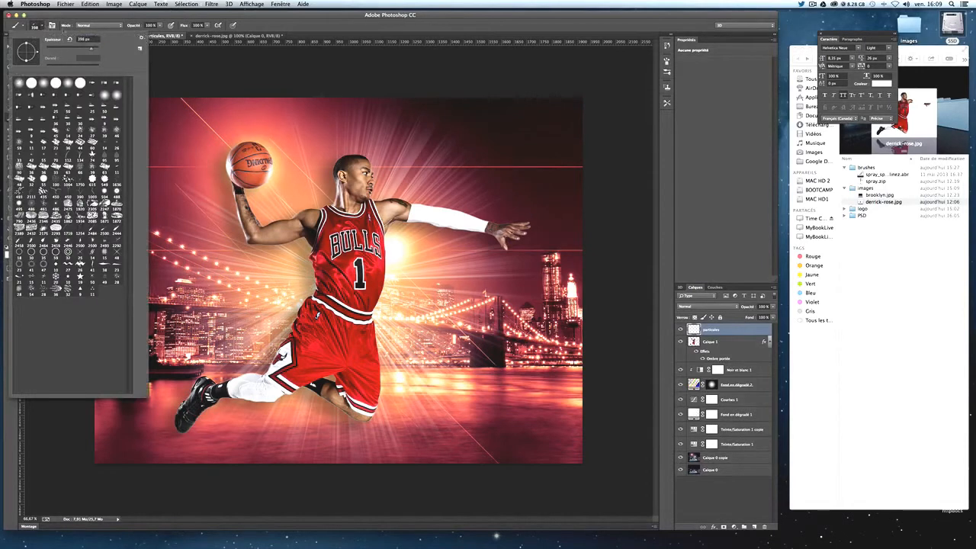
click(144, 38)
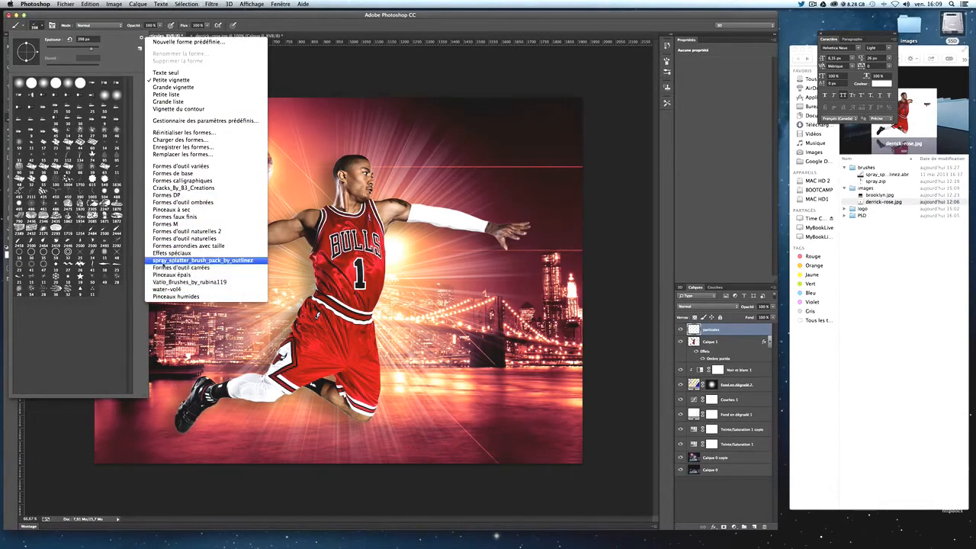
click(165, 261)
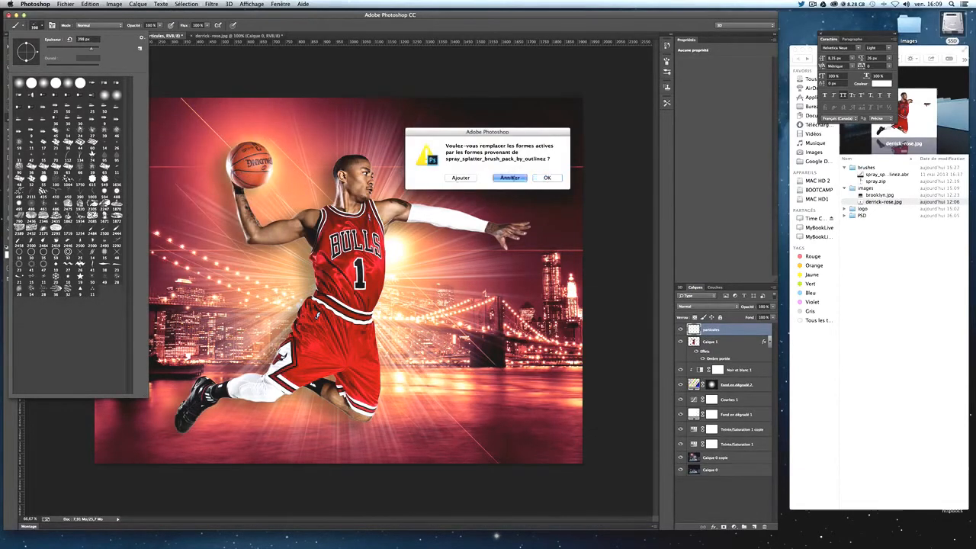
click(547, 179)
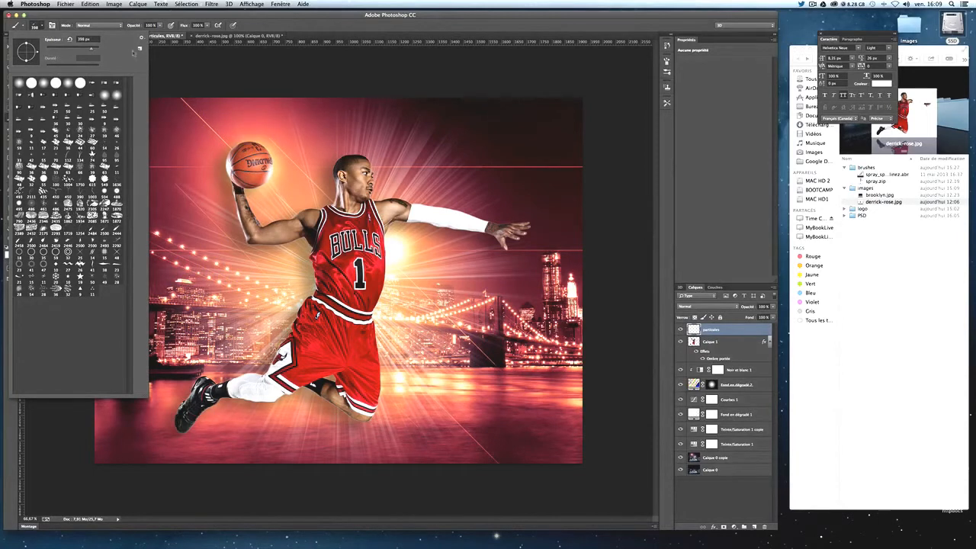
Step: Append the spray_splatter_brush_pack_by_outlinez brushes to the current brush presets without replacing them
click(140, 39)
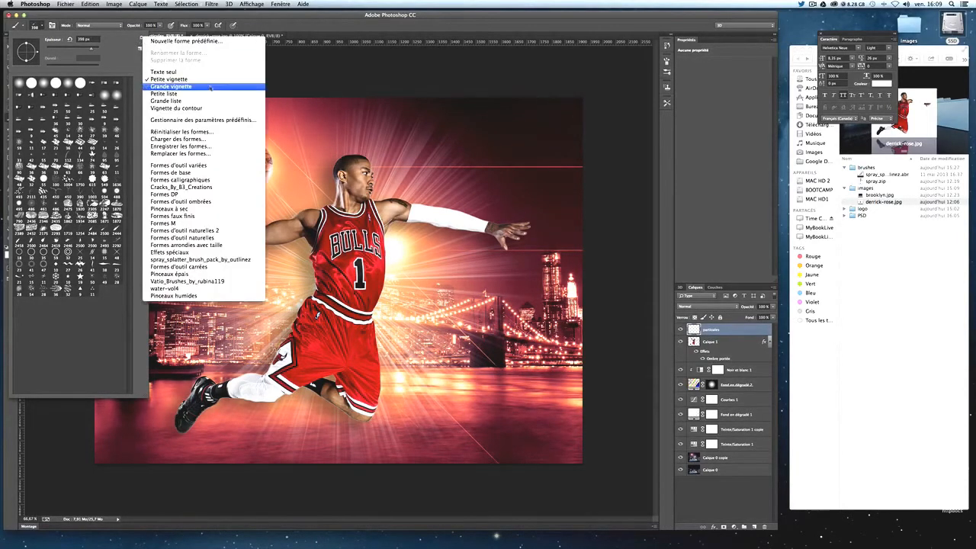
click(200, 268)
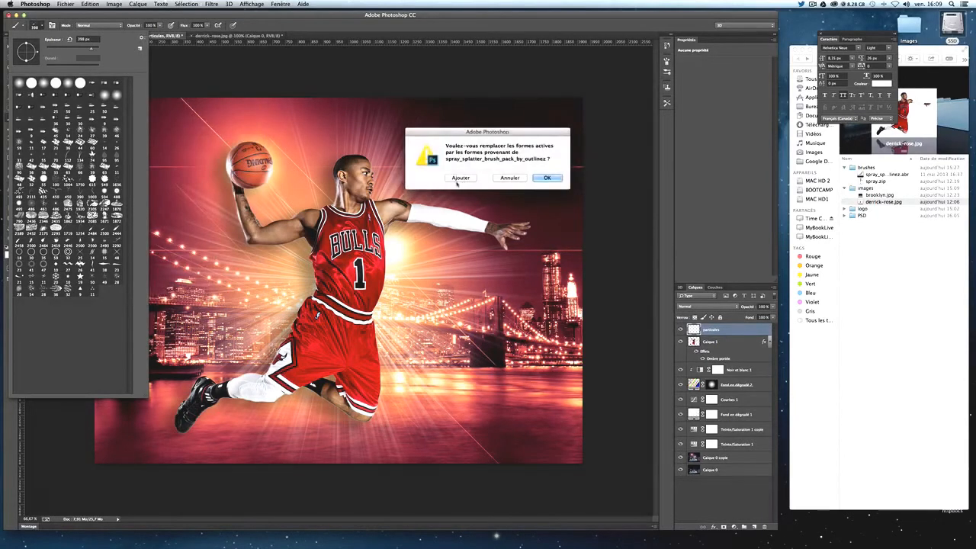
click(458, 179)
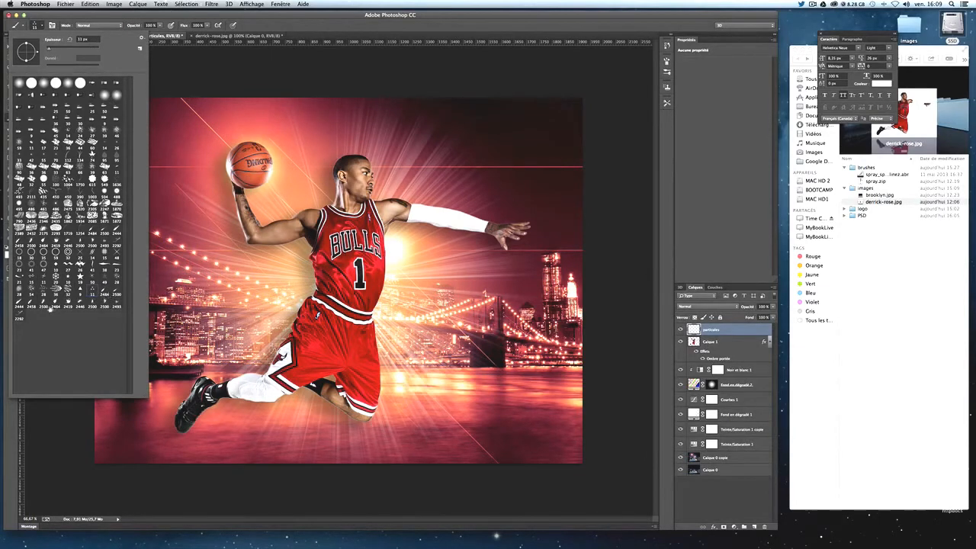
Step: Choose a 2500 px brush from the added splatter pack, reduce it to about 440 px and stamp white particles over the basketball
click(18, 305)
drag(95, 50, 91, 50)
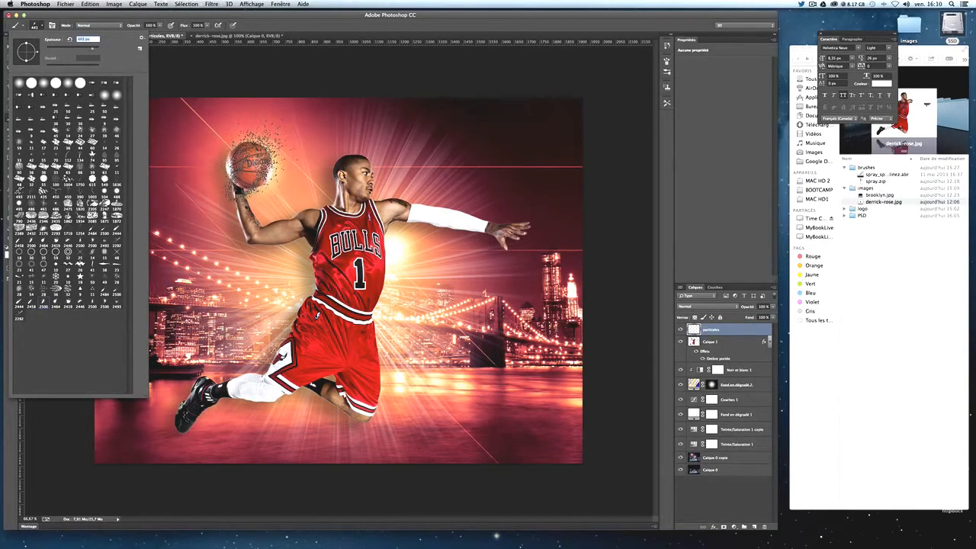
click(255, 165)
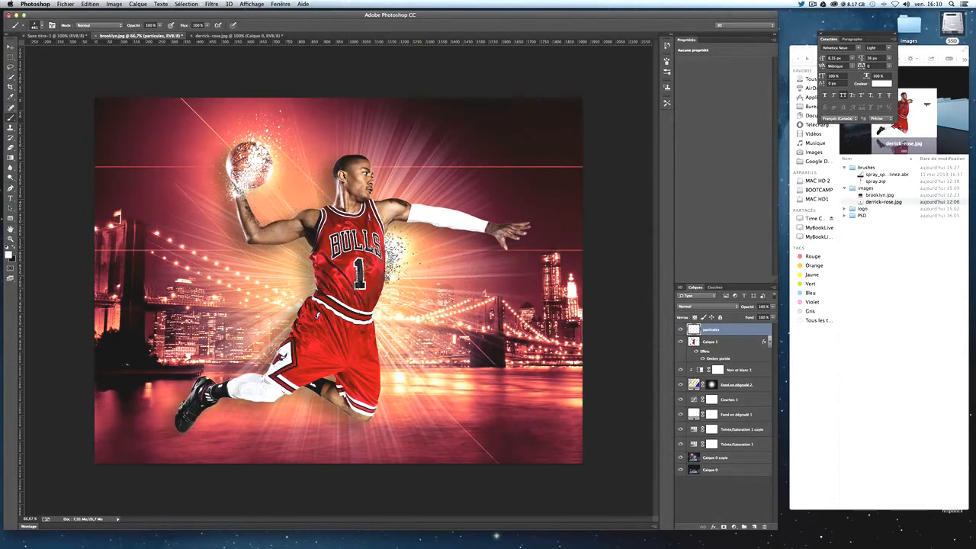
Step: Move the particules layer below Calque 1 and stamp particles behind the player's back, trailing leg and shoe
drag(728, 328, 723, 355)
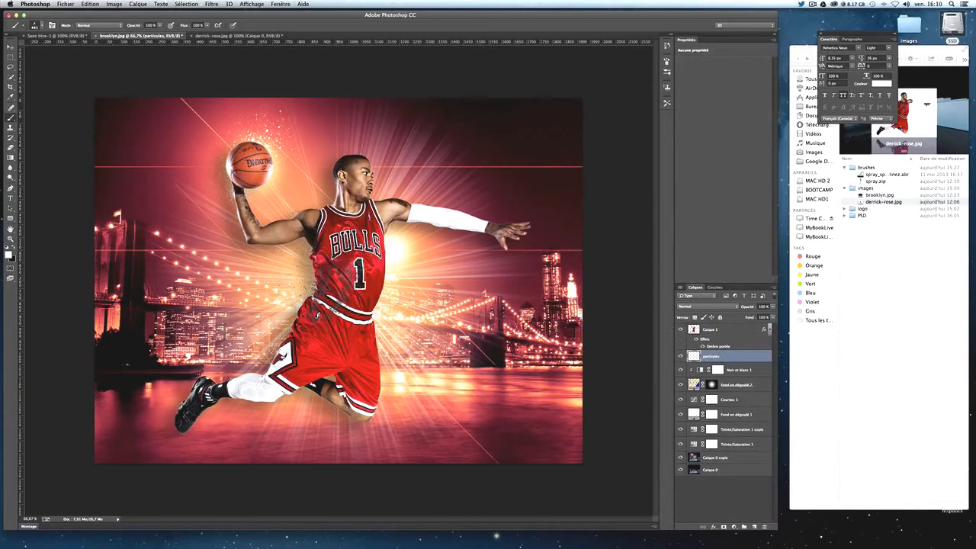
mouse_move(330, 266)
mouse_down()
mouse_move(326, 324)
mouse_move(347, 229)
mouse_move(357, 240)
mouse_move(343, 298)
mouse_move(289, 381)
mouse_move(318, 370)
mouse_up()
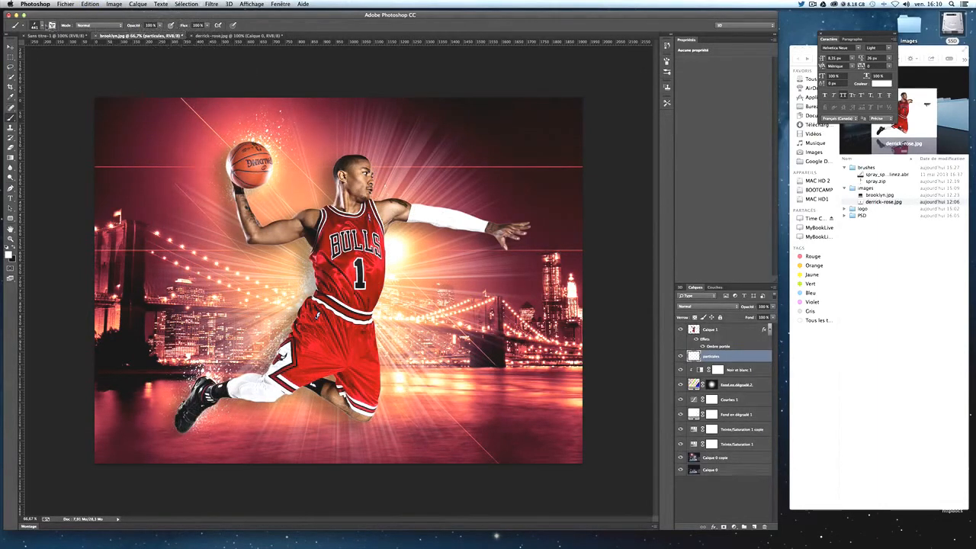
Step: Reduce the splatter brush to 168 px and stamp finer particles around the basketball
click(38, 26)
drag(86, 52, 85, 51)
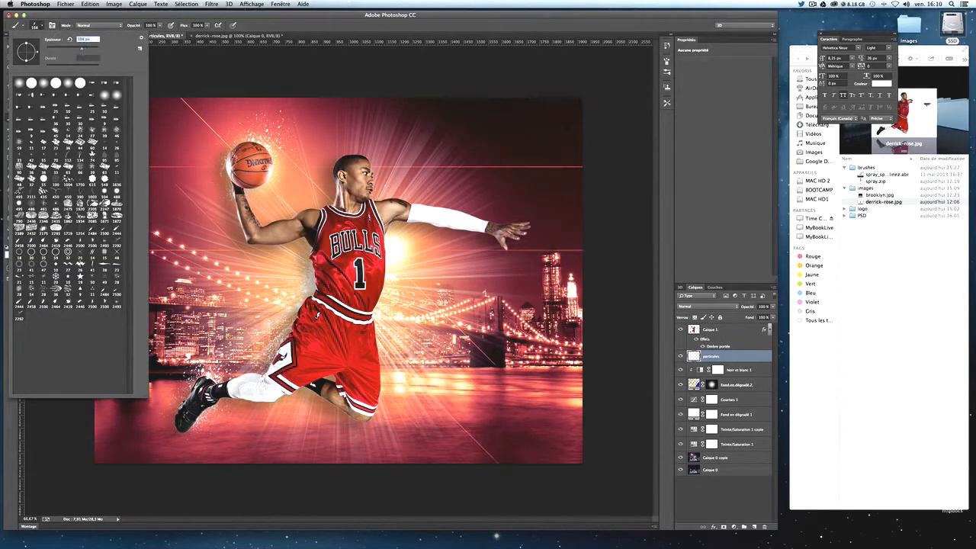
click(239, 151)
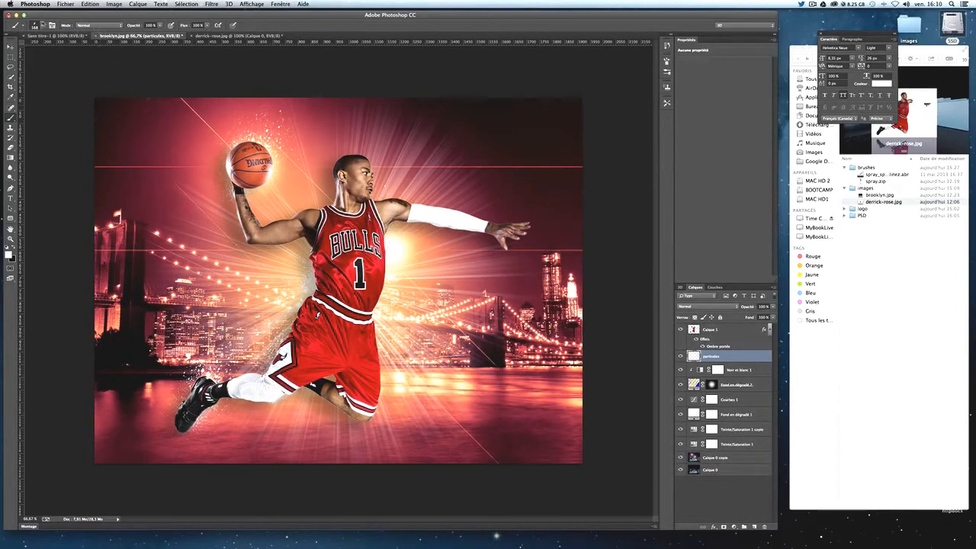
Step: Choose another 2500 px splatter brush, resize it to 383 px and stamp it behind the basketball's outer edge
click(40, 25)
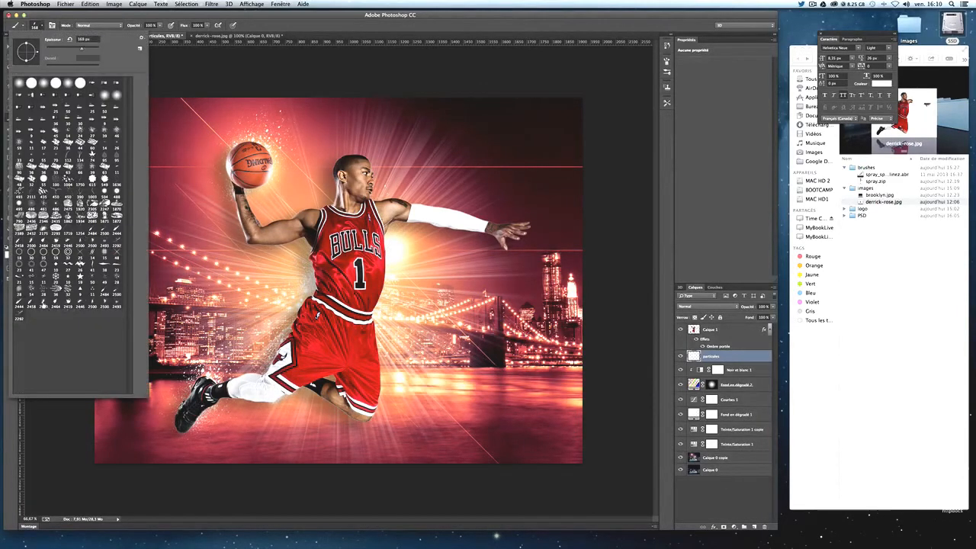
click(47, 302)
click(92, 50)
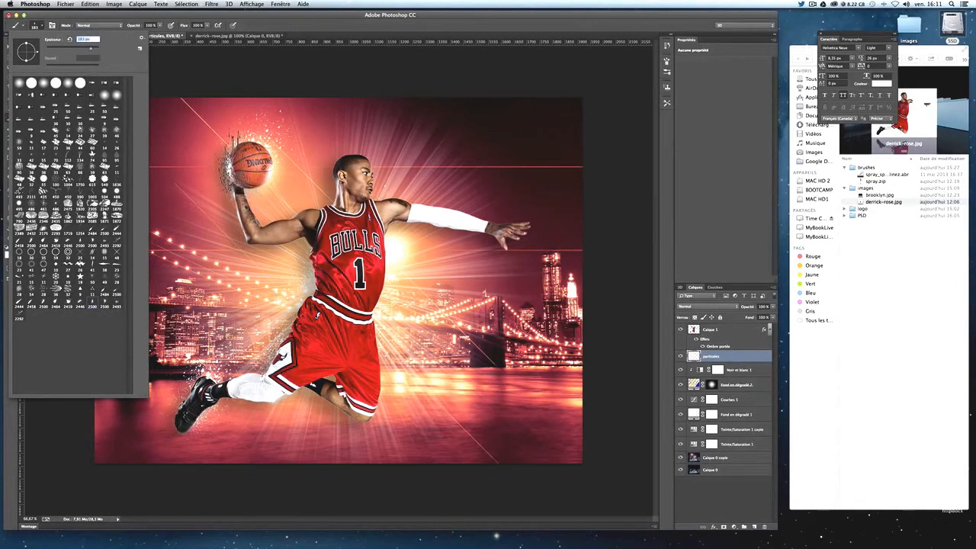
click(231, 157)
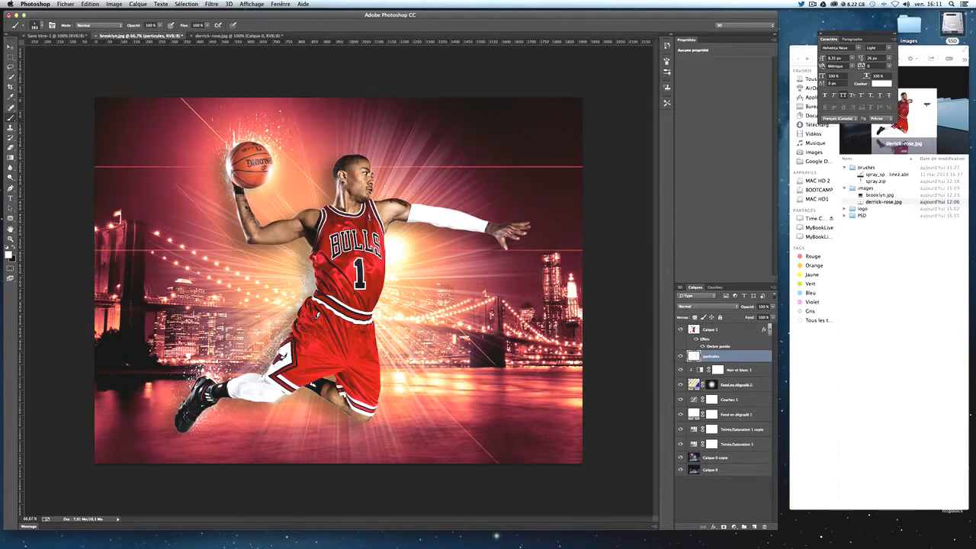
Step: Add a new layer above particules and stamp the splatter brush on it in the sky beside the basketball
click(753, 526)
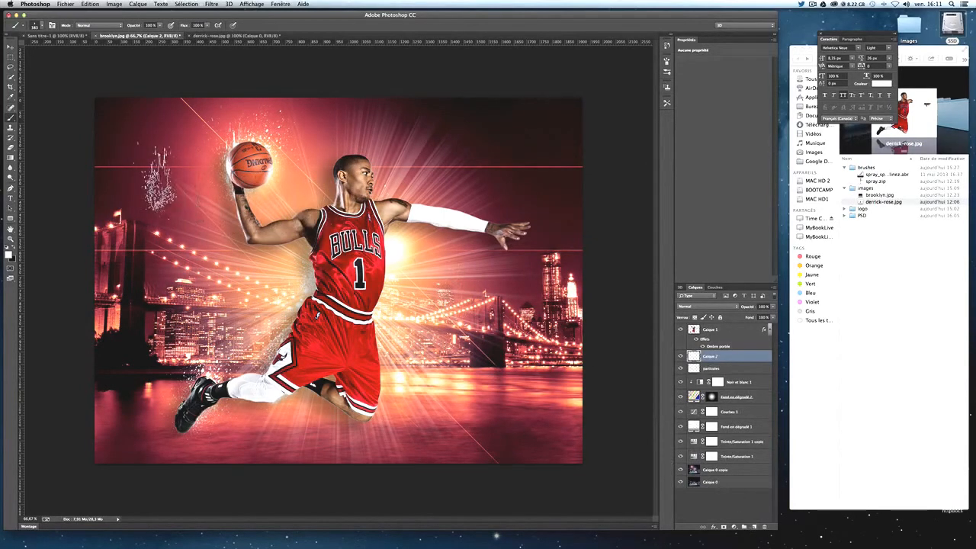
click(162, 183)
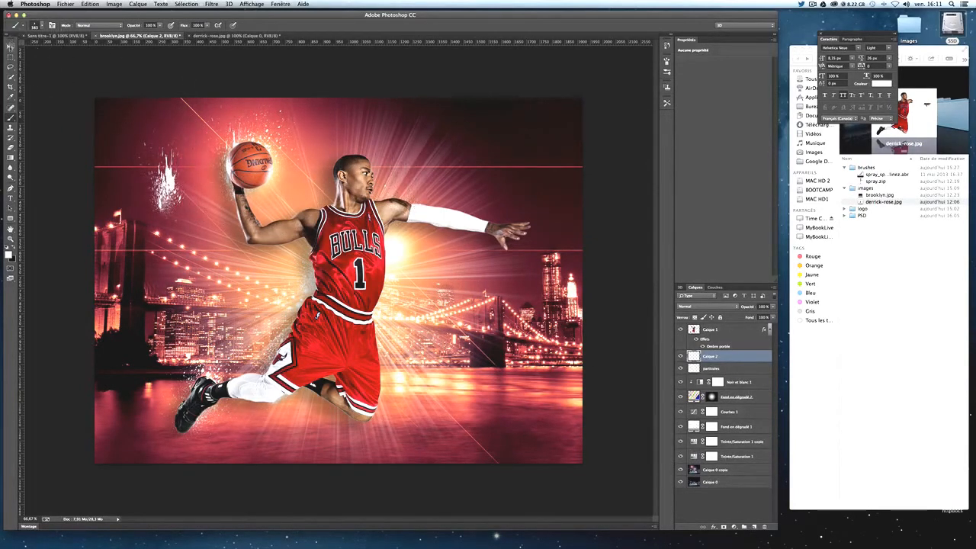
Step: Move the new splatter behind the basketball and rotate it counterclockwise so it sprays up and outward
click(10, 47)
drag(186, 272, 235, 250)
key(super+t)
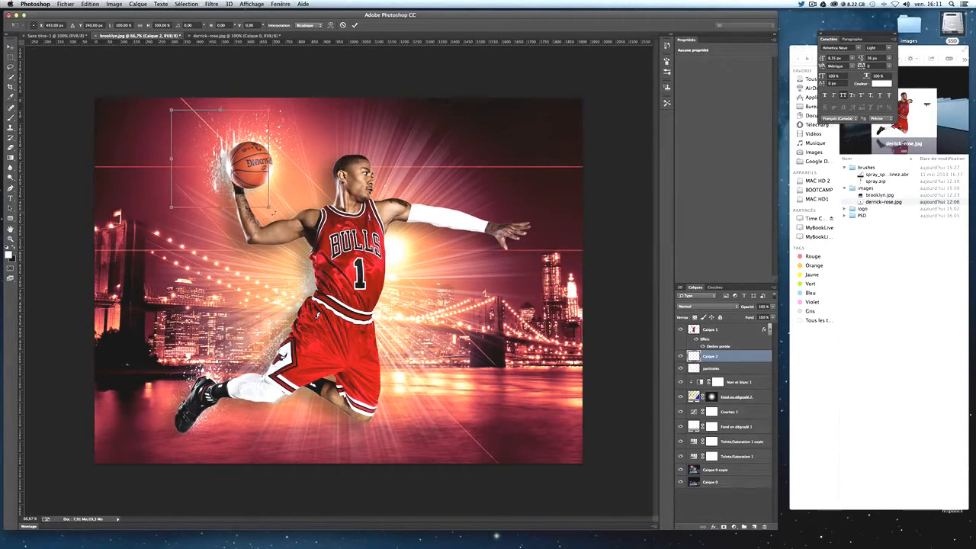
mouse_move(274, 211)
mouse_down()
mouse_move(293, 202)
mouse_move(306, 174)
mouse_up()
key(Return)
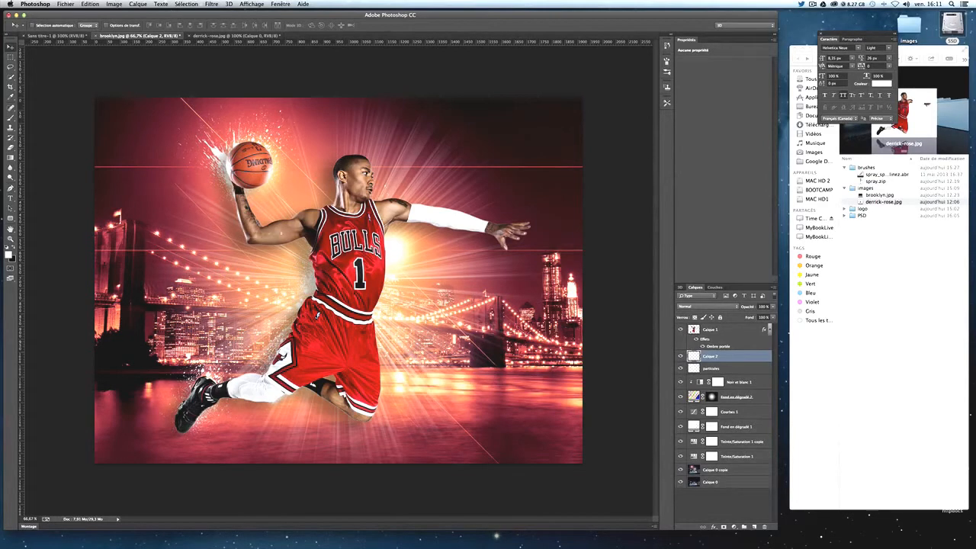
Step: Duplicate the splatter layer, flip the copy horizontally and place it behind the opposite side of the basketball
key(super+j)
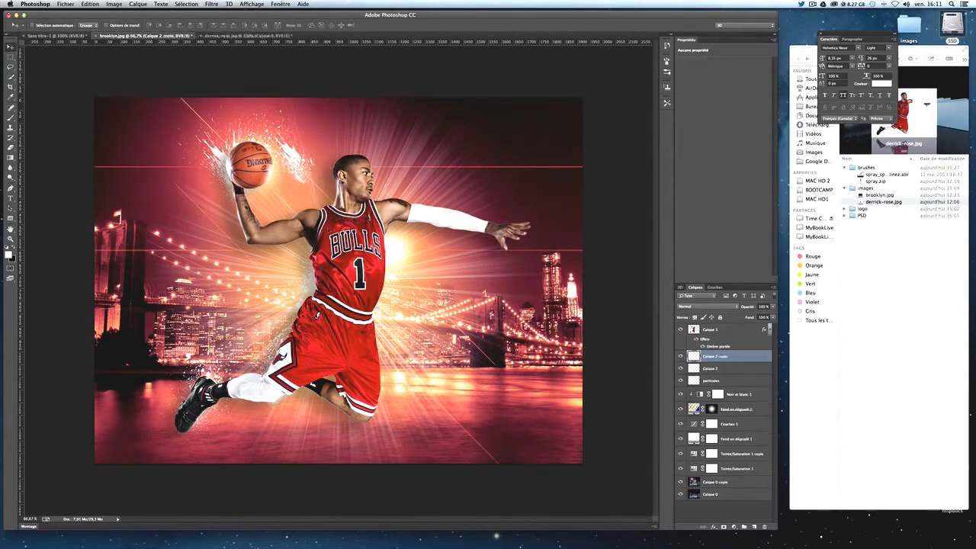
key(super+t)
right_click(309, 196)
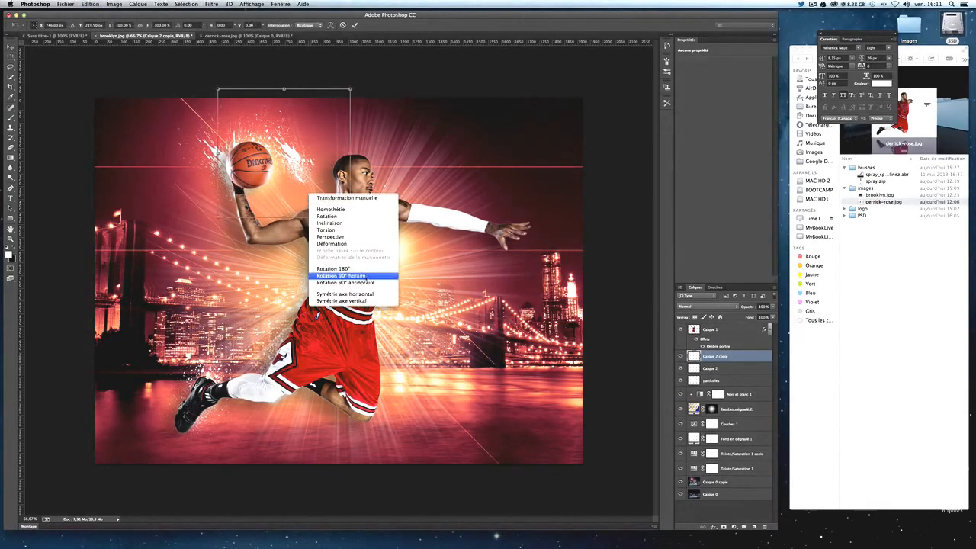
click(303, 158)
right_click(309, 160)
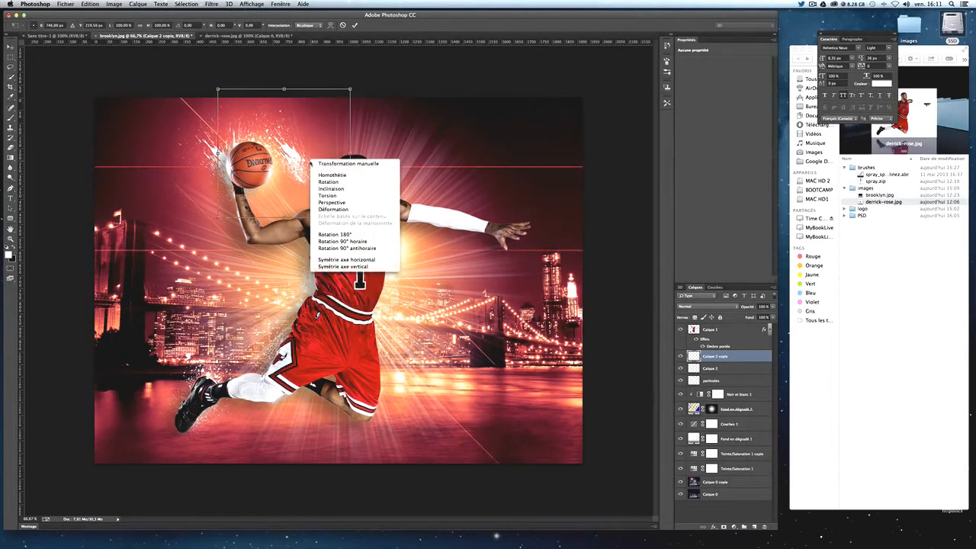
click(362, 260)
key(Return)
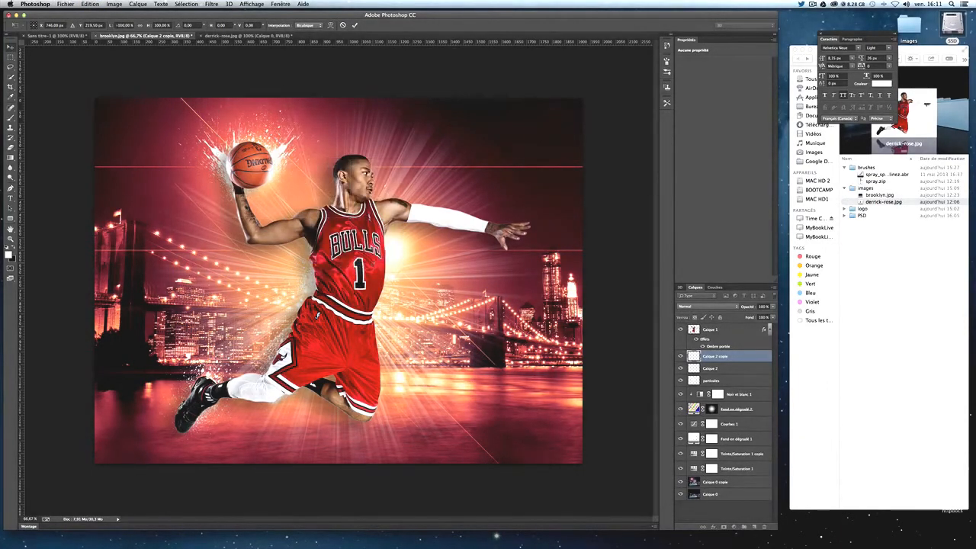
drag(361, 262, 363, 253)
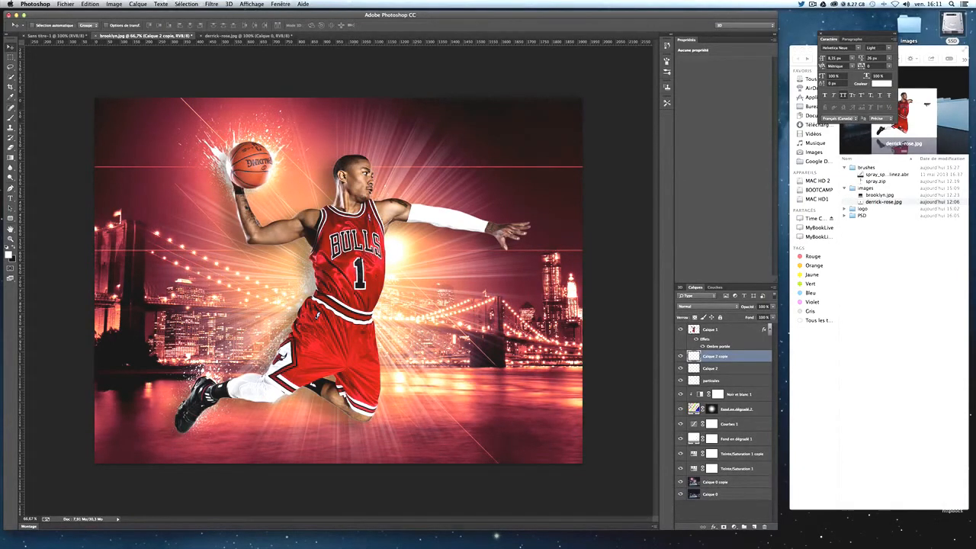
Step: Duplicate the splatter onto the player's trailing leg and transform the copy so it sprays out behind the white legging
drag(324, 185, 304, 386)
key(super+t)
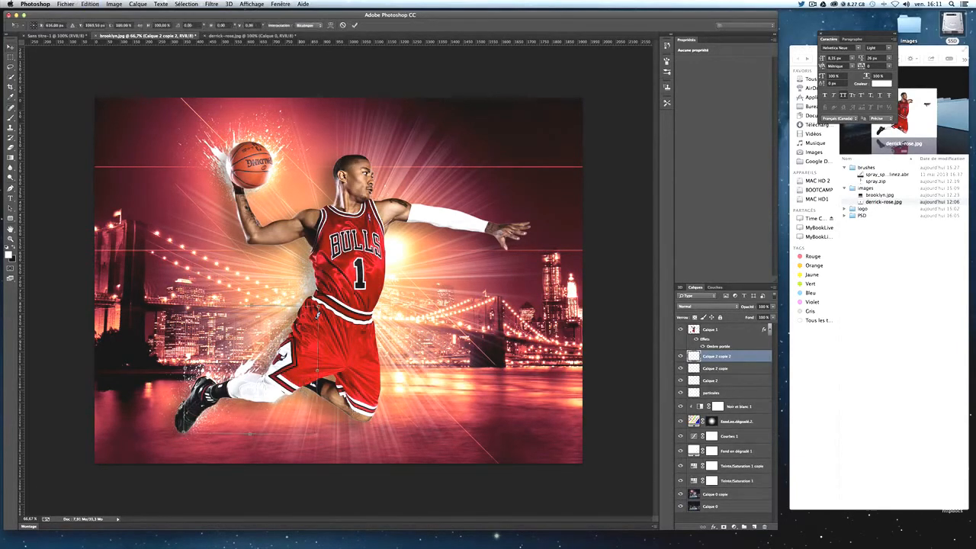
key(Return)
drag(345, 425, 343, 437)
Step: Duplicate the splatter onto the outstretched white arm sleeve, rotating the copy clockwise to follow the arm, with the rulers hidden
drag(279, 393, 466, 214)
key(super+r)
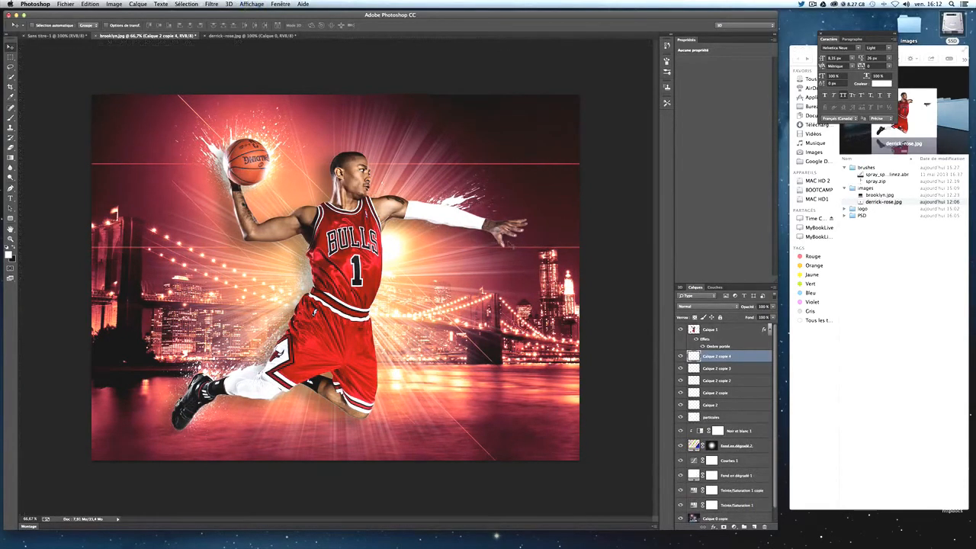
key(super+t)
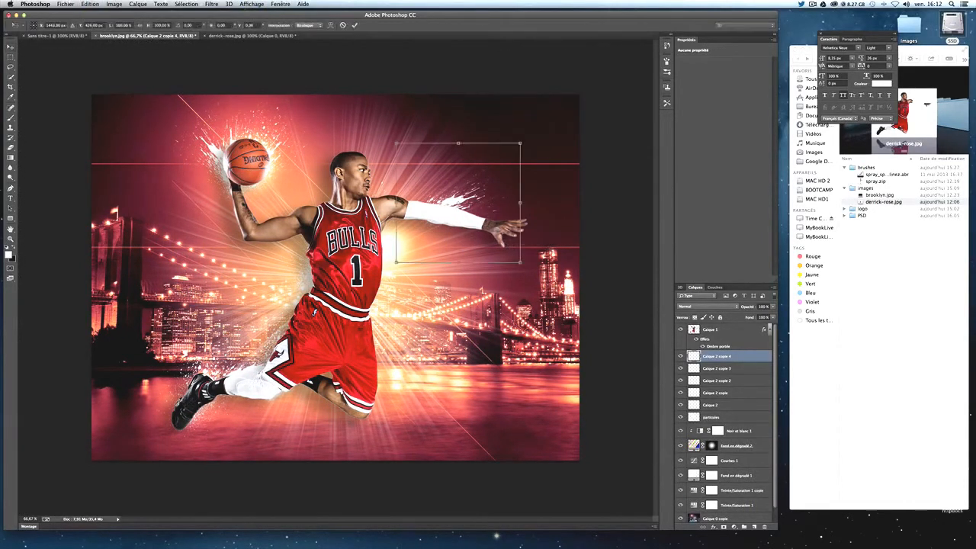
drag(548, 243, 527, 275)
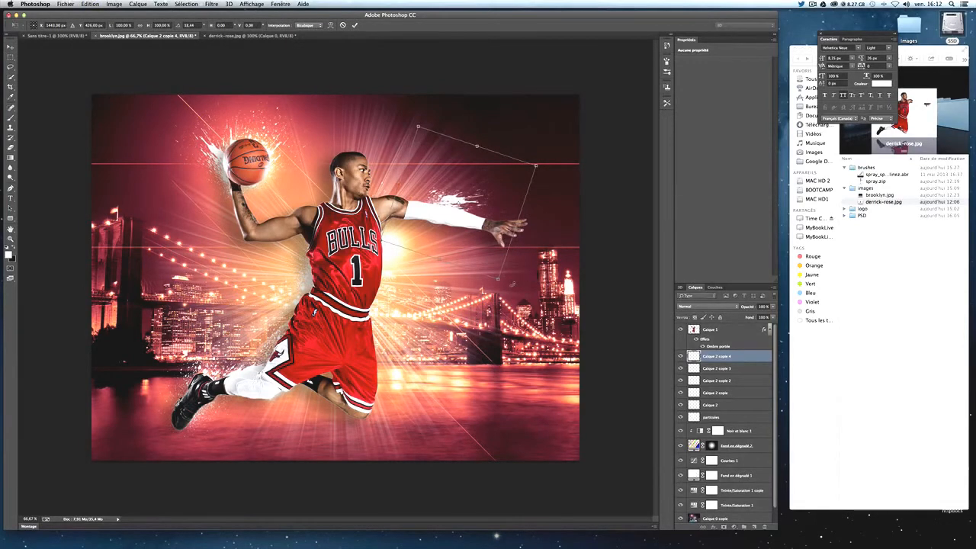
key(Return)
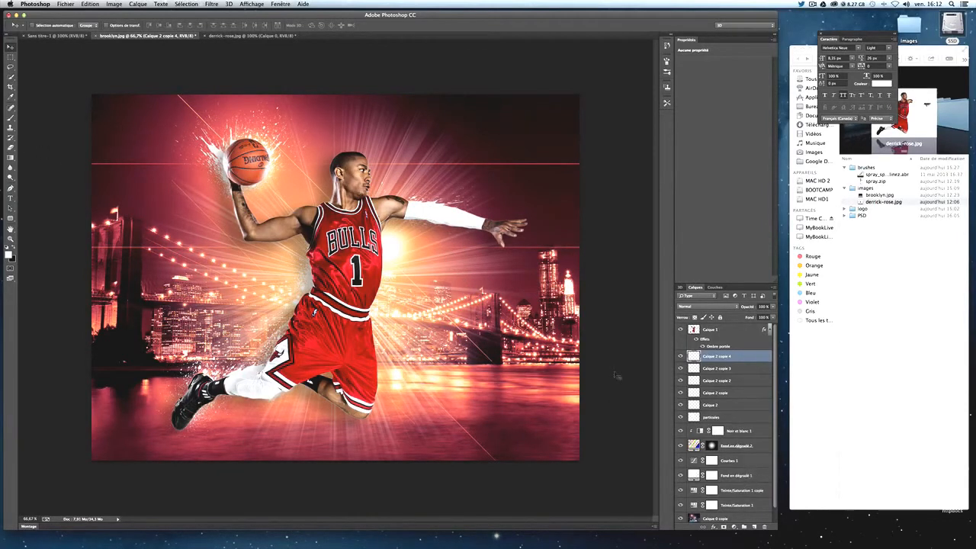
Step: Duplicate the sleeve splatter, scale the copy down to about 80% and position it along the forearm nearer the wrist
key(super+j)
key(super+t)
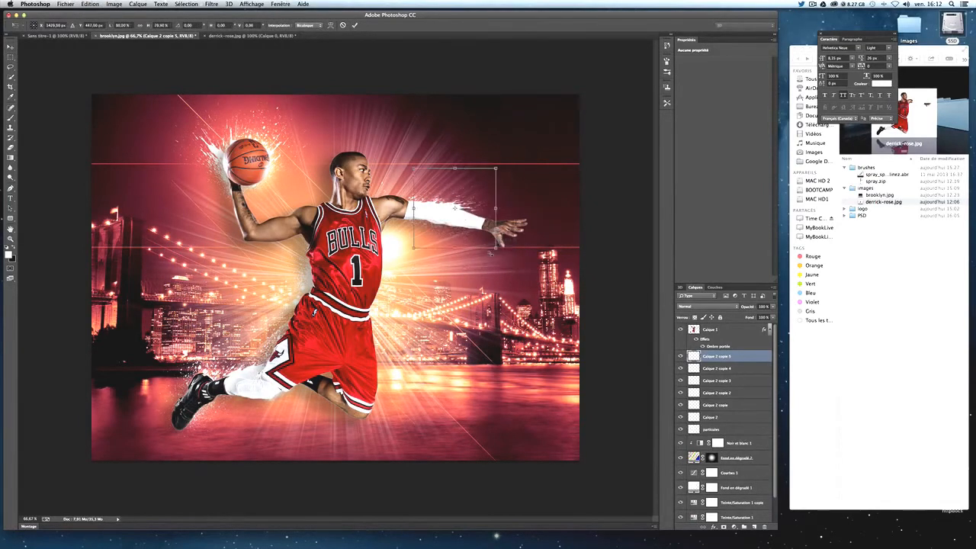
key(Return)
mouse_move(491, 261)
mouse_down()
mouse_move(465, 251)
mouse_move(479, 256)
mouse_up()
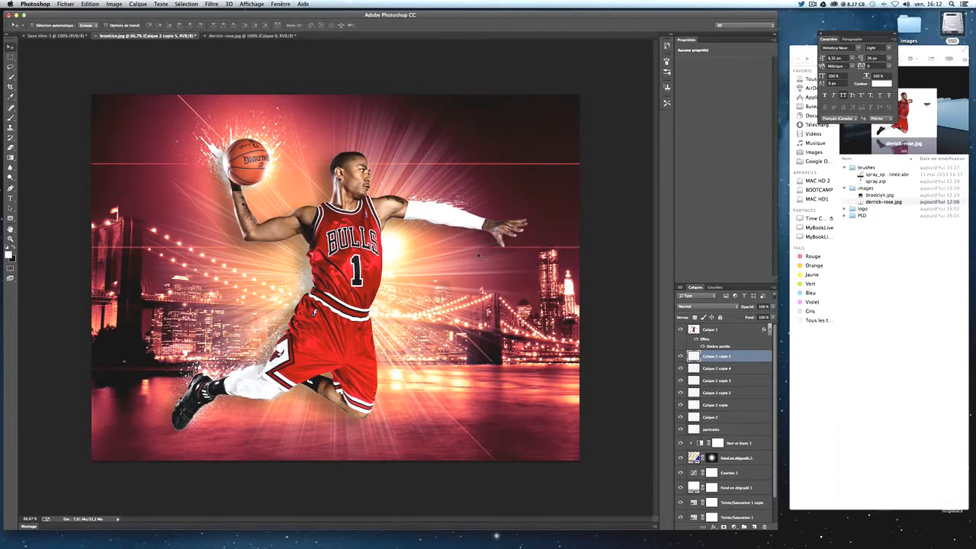
Step: Add a new layer and stamp the 2292 px splatter brush, reduced to 412 px, over the bridge beside the player
click(753, 526)
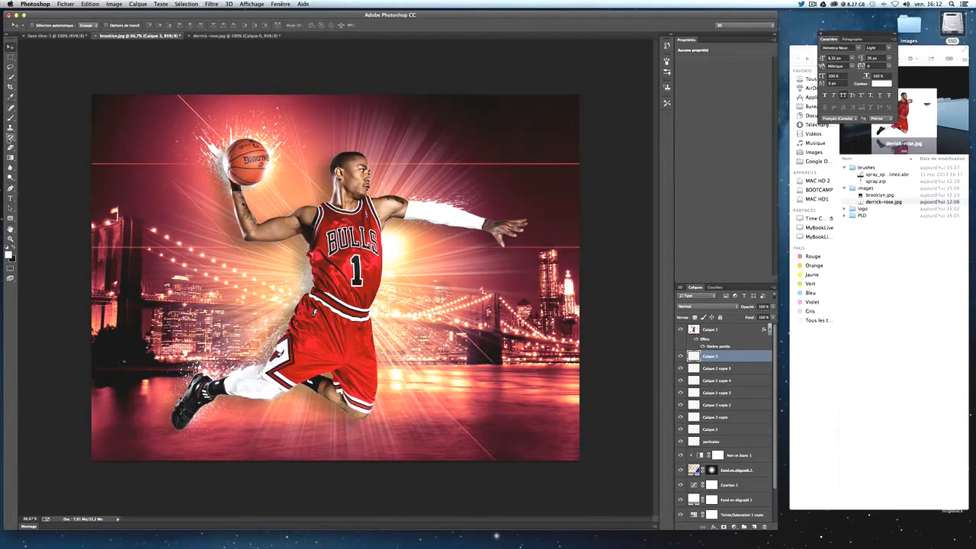
click(12, 115)
click(36, 27)
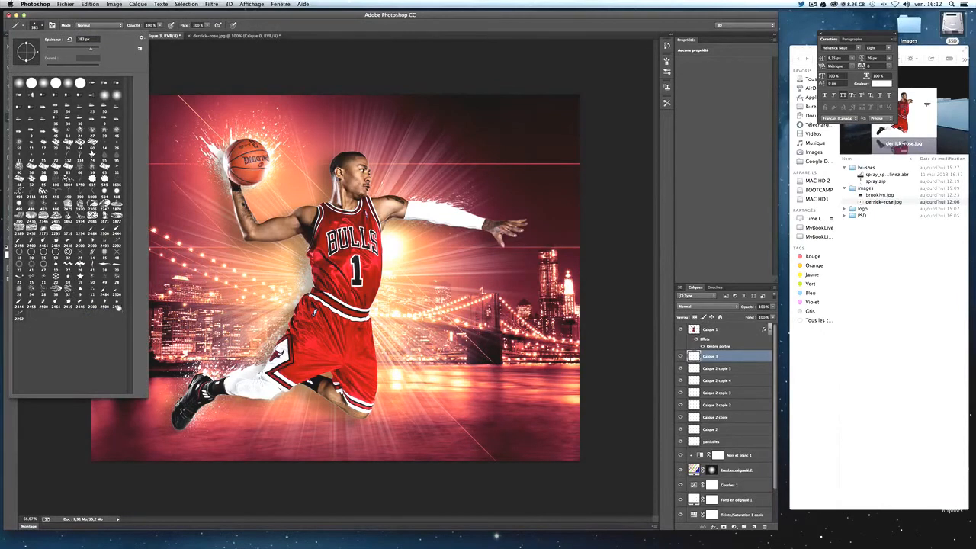
drag(95, 49, 92, 50)
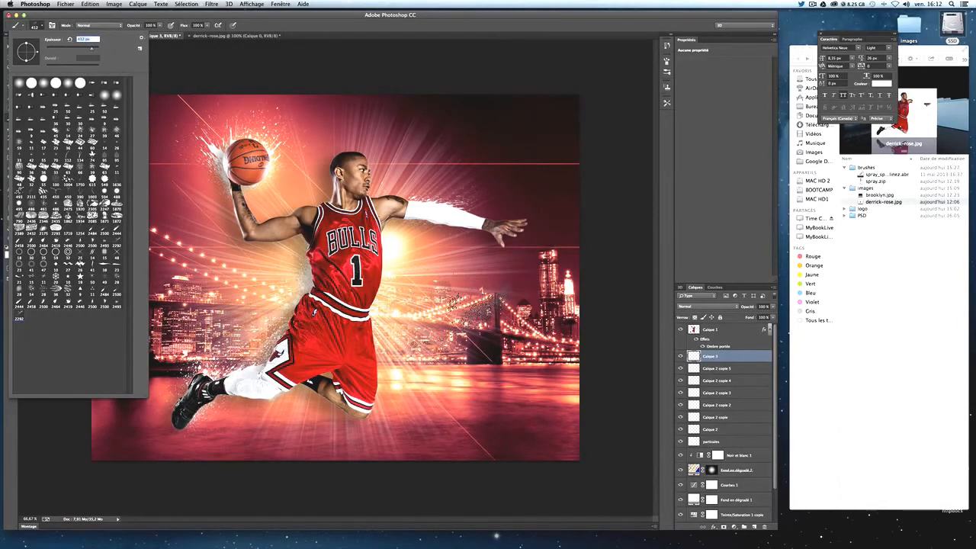
click(460, 317)
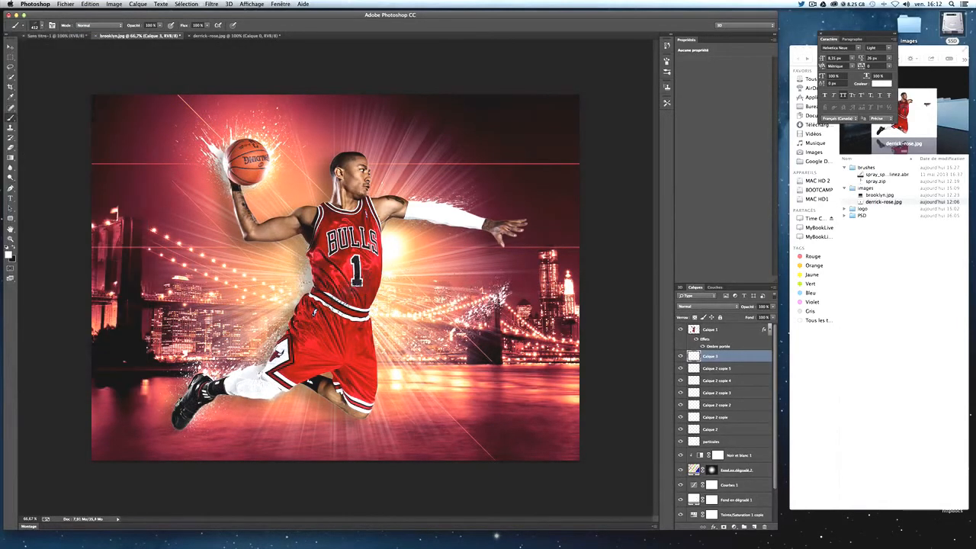
Step: Move the splatter from the bridge onto the outstretched white sleeve and rotate it so the drops follow the arm
click(11, 46)
drag(425, 396, 413, 255)
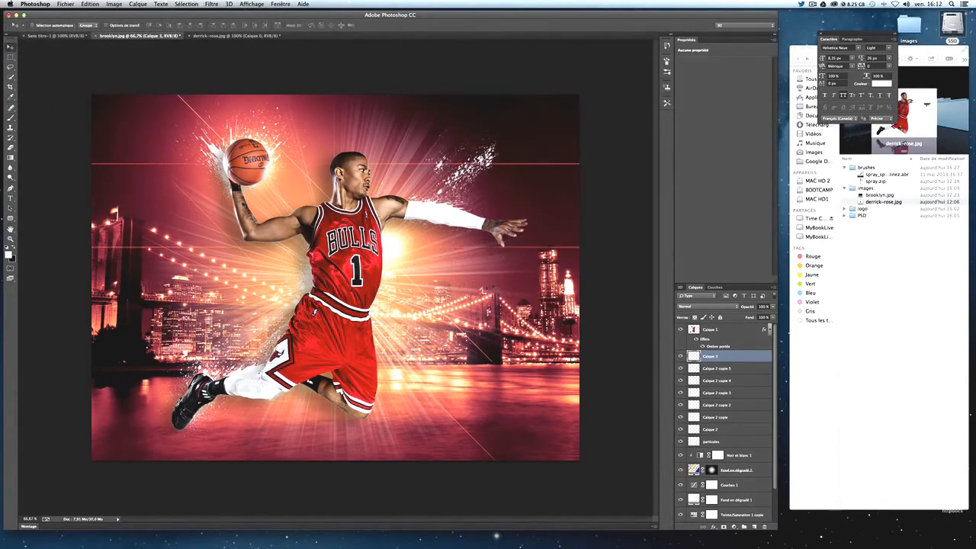
key(super+t)
drag(512, 280, 415, 341)
key(Return)
drag(514, 186, 523, 248)
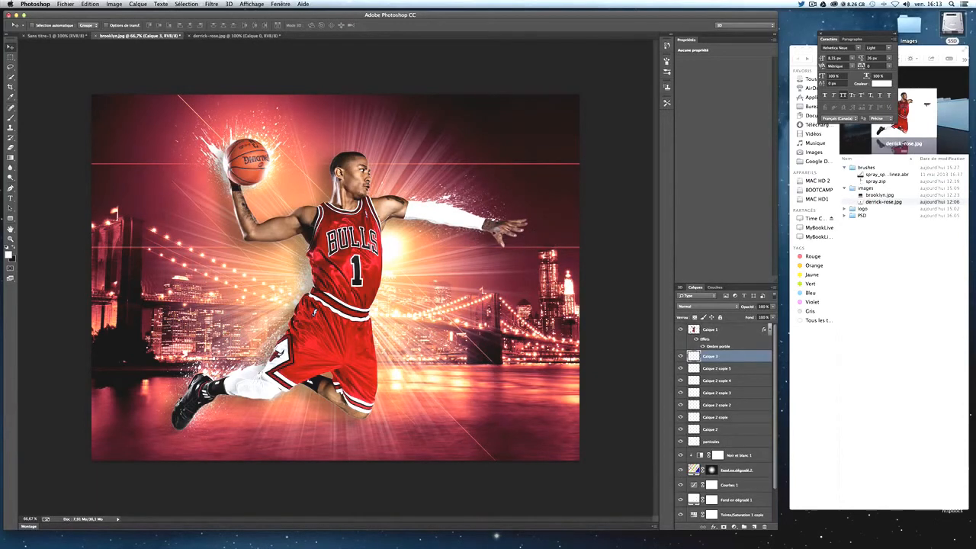
Step: Duplicate the sleeve splatter onto the raised arm, scale it to about 74% and rotate it along the arm, and duplicate that copy in place
drag(438, 235, 255, 253)
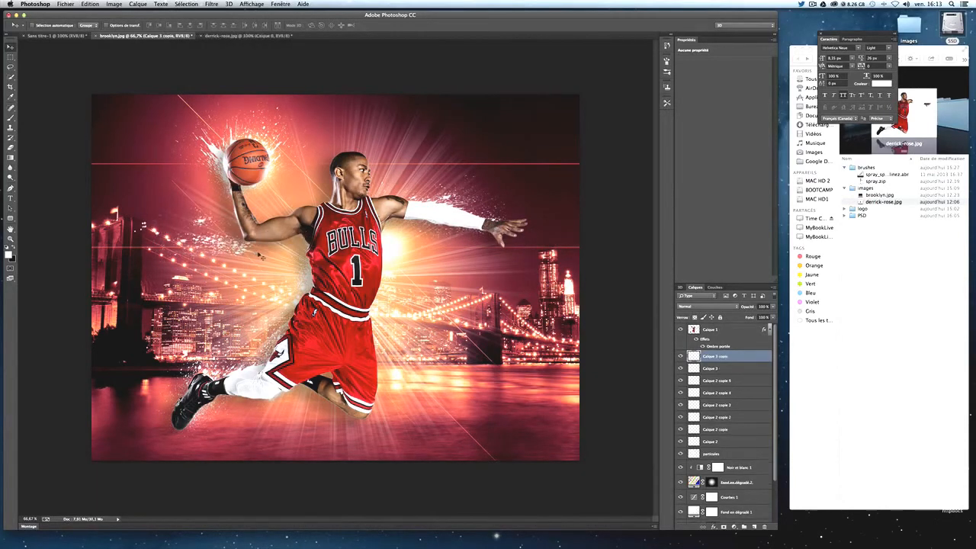
key(super+t)
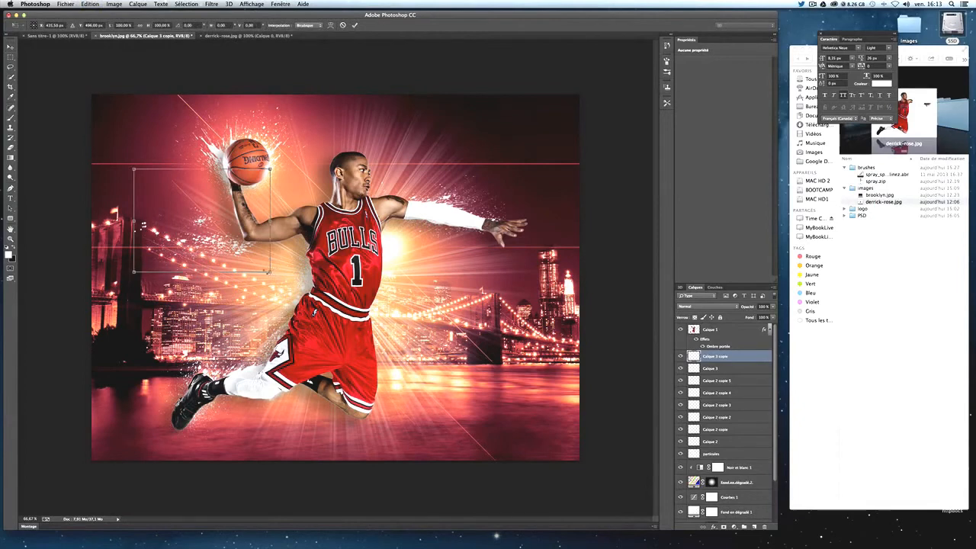
drag(268, 272, 204, 288)
drag(198, 220, 248, 204)
drag(319, 255, 308, 268)
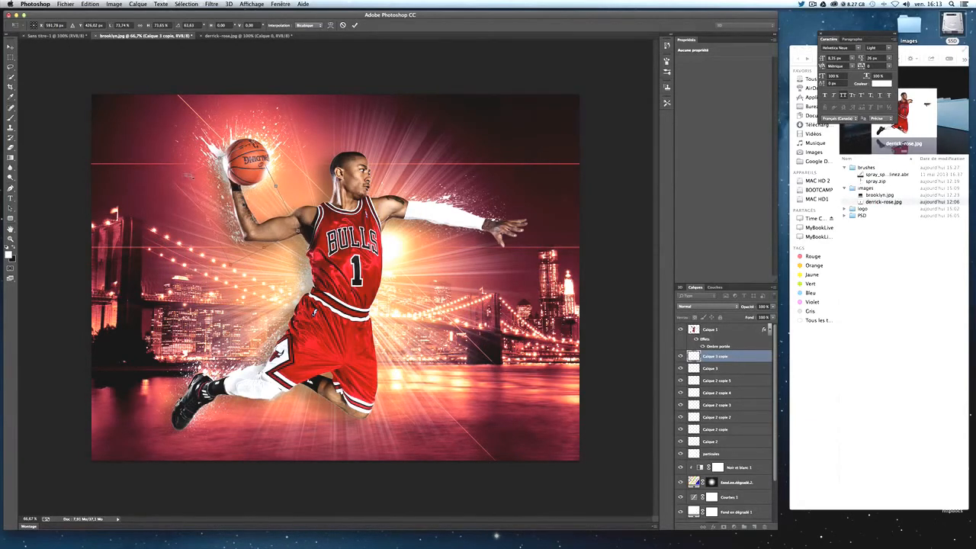
drag(190, 176, 196, 180)
key(Return)
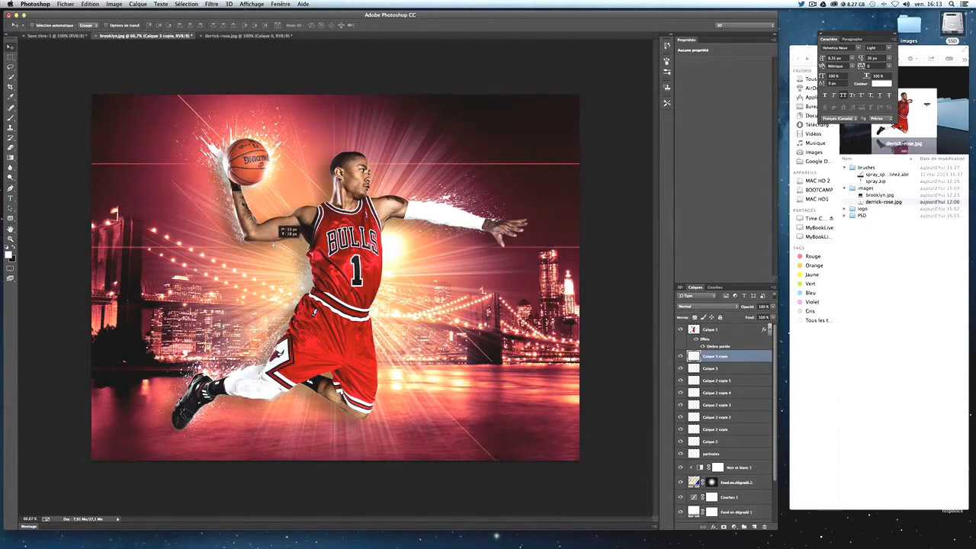
key(super+j)
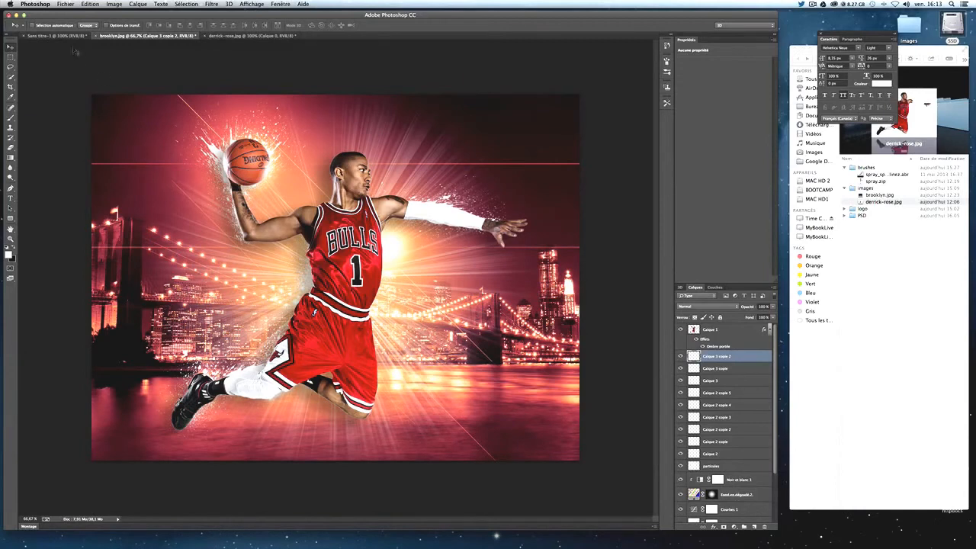
Step: Stamp a dense white splatter brush, reduced to 355 px, over the bridge on a new layer
click(755, 527)
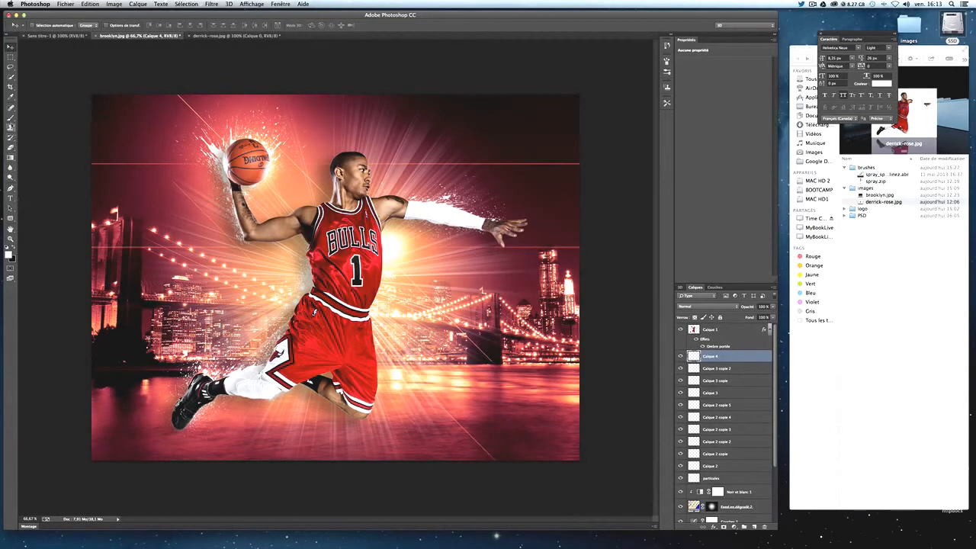
click(10, 117)
click(35, 27)
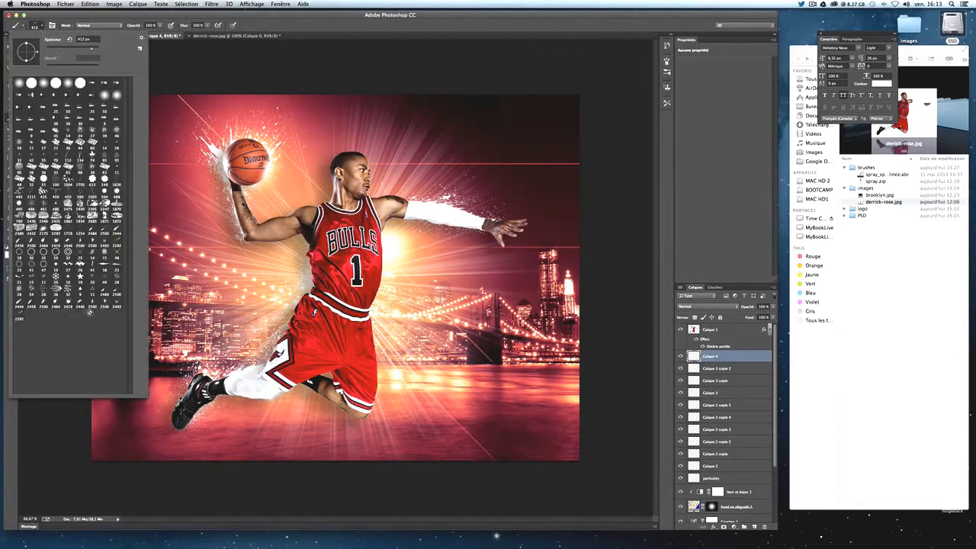
click(104, 305)
drag(94, 51, 92, 50)
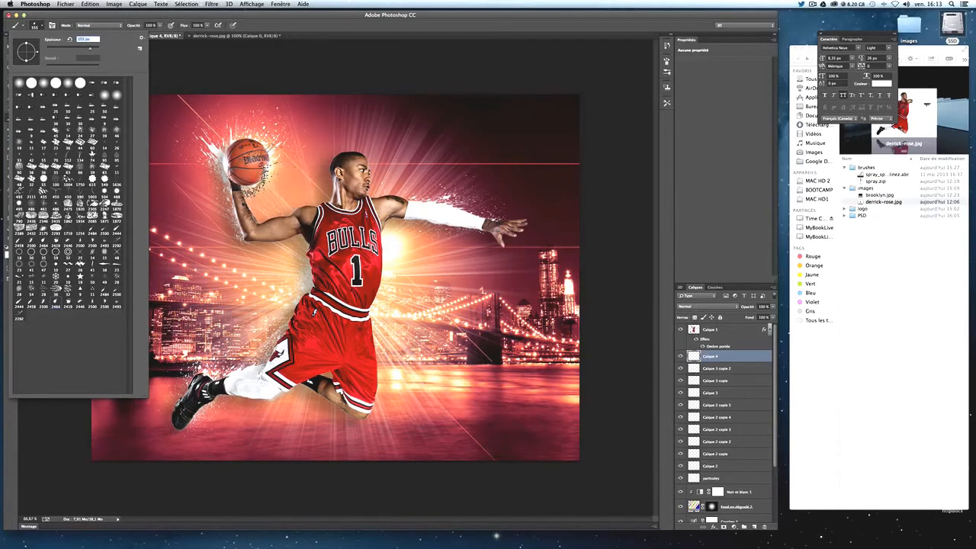
click(241, 168)
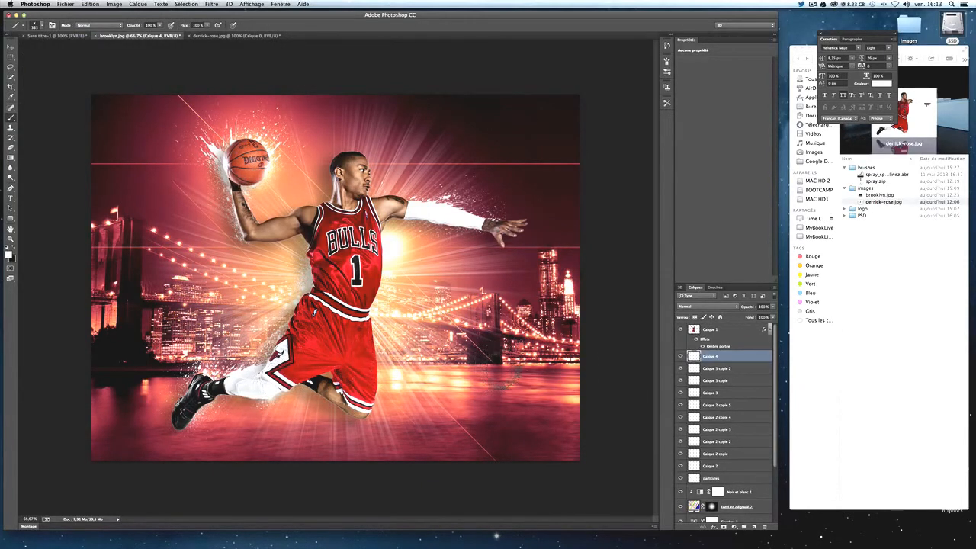
click(753, 528)
mouse_move(488, 282)
mouse_down()
mouse_move(496, 336)
mouse_move(488, 328)
mouse_move(511, 290)
mouse_up()
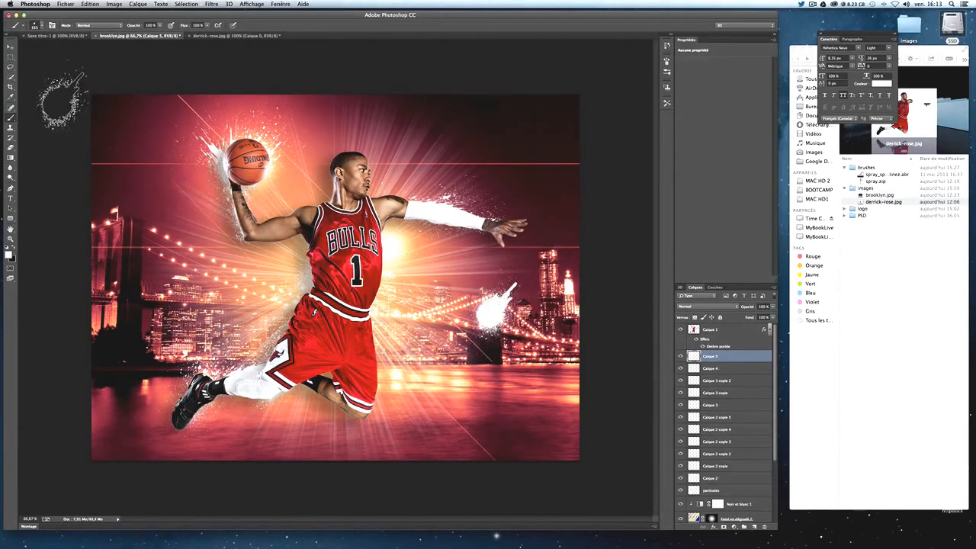
Step: Move the dense splatter onto the outstretched sleeve and rotate it so the spray trails along the forearm near the wrist
click(11, 47)
mouse_move(494, 393)
mouse_down()
mouse_move(418, 352)
mouse_move(300, 416)
mouse_move(320, 316)
mouse_move(267, 236)
mouse_move(319, 233)
mouse_move(433, 257)
mouse_up()
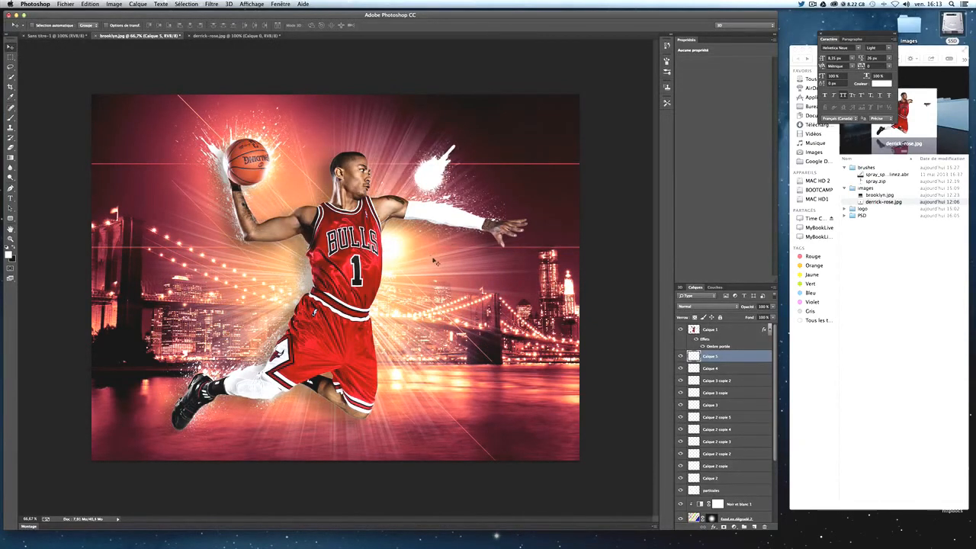
key(super+t)
mouse_move(585, 242)
mouse_down()
mouse_move(590, 227)
mouse_move(467, 82)
mouse_move(384, 128)
mouse_move(380, 173)
mouse_move(395, 189)
mouse_move(440, 186)
mouse_move(438, 231)
mouse_up()
drag(542, 307, 575, 255)
mouse_move(442, 247)
mouse_down()
mouse_move(428, 242)
mouse_move(439, 245)
mouse_up()
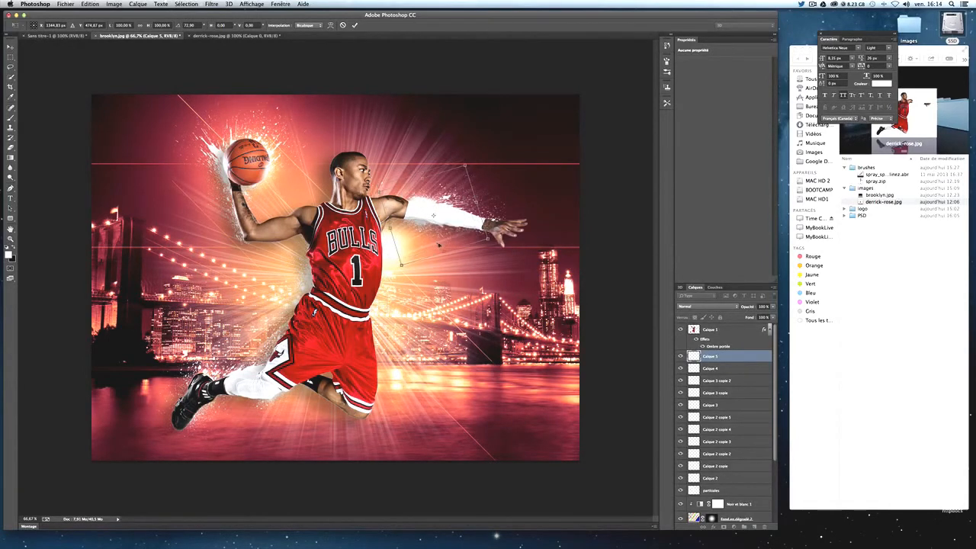
mouse_move(523, 281)
mouse_down()
mouse_move(231, 215)
mouse_move(217, 133)
mouse_move(210, 171)
mouse_up()
drag(398, 200, 421, 204)
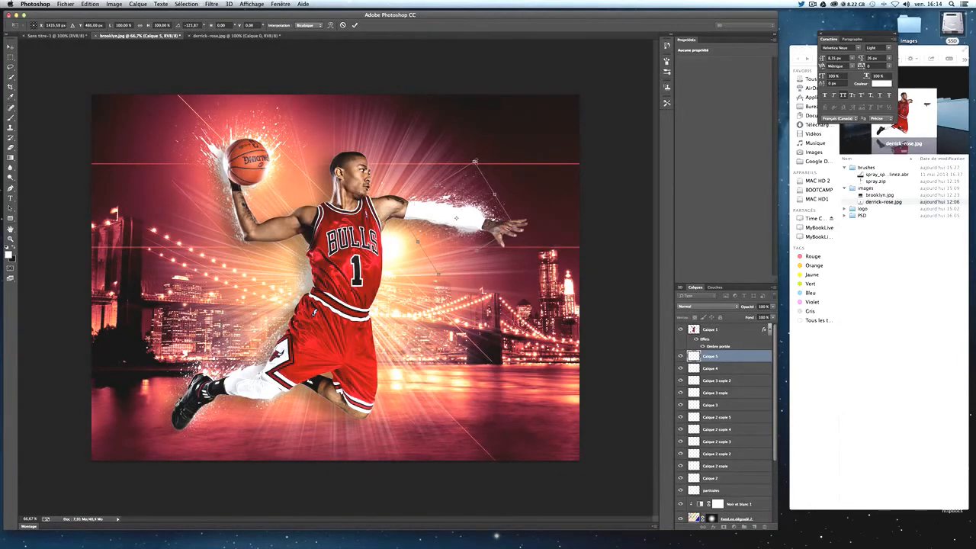
drag(475, 162, 470, 176)
drag(455, 249, 451, 245)
key(Return)
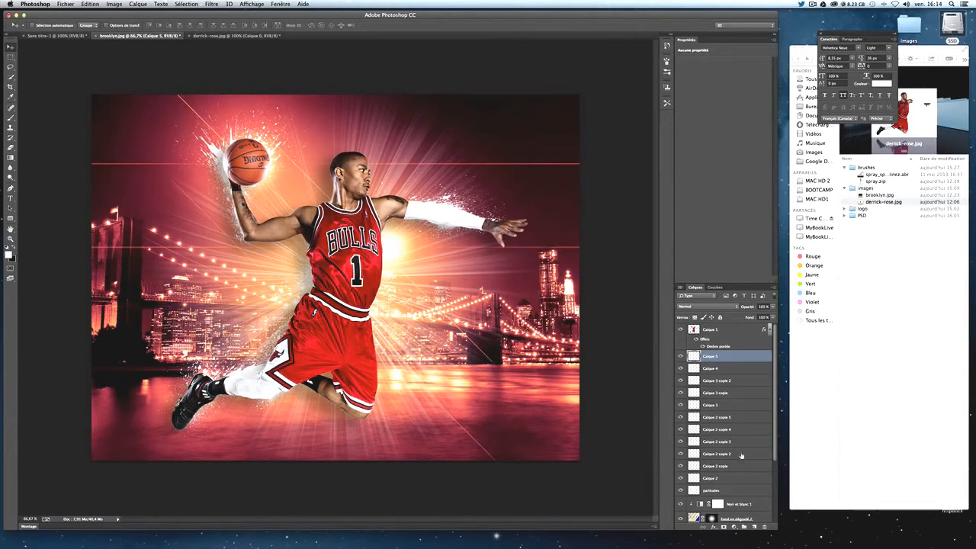
Step: Add a new layer and stamp the splatter brush at its full 2292 px size across the scene behind the player
click(755, 527)
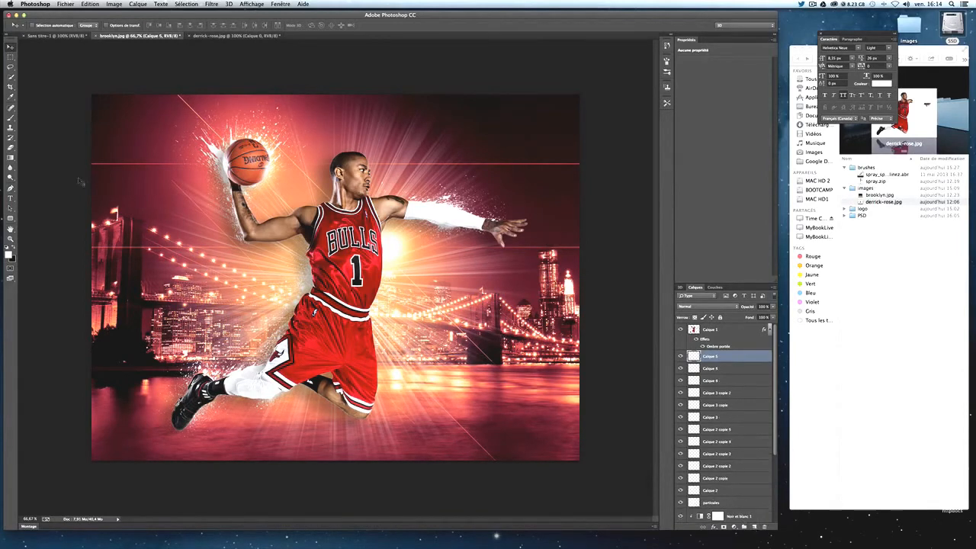
click(10, 119)
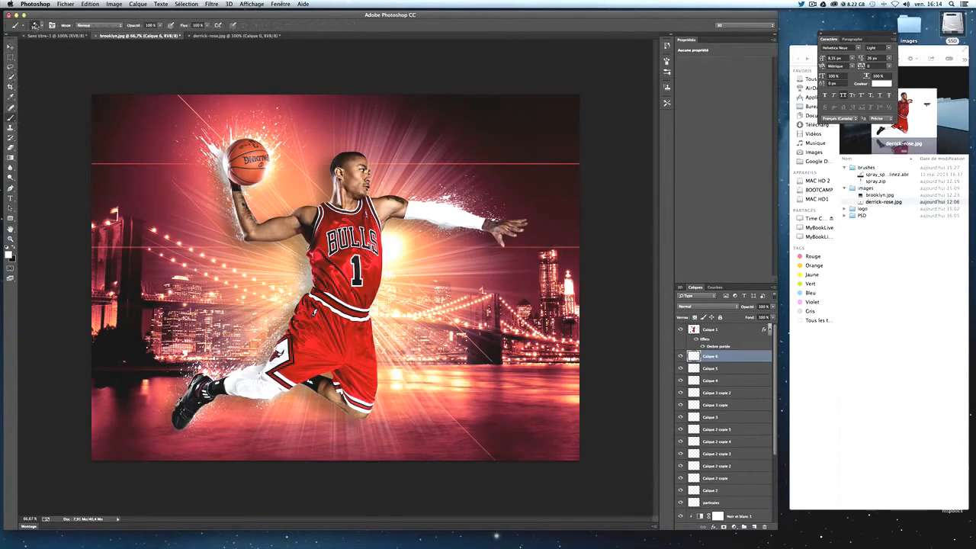
click(34, 26)
click(23, 320)
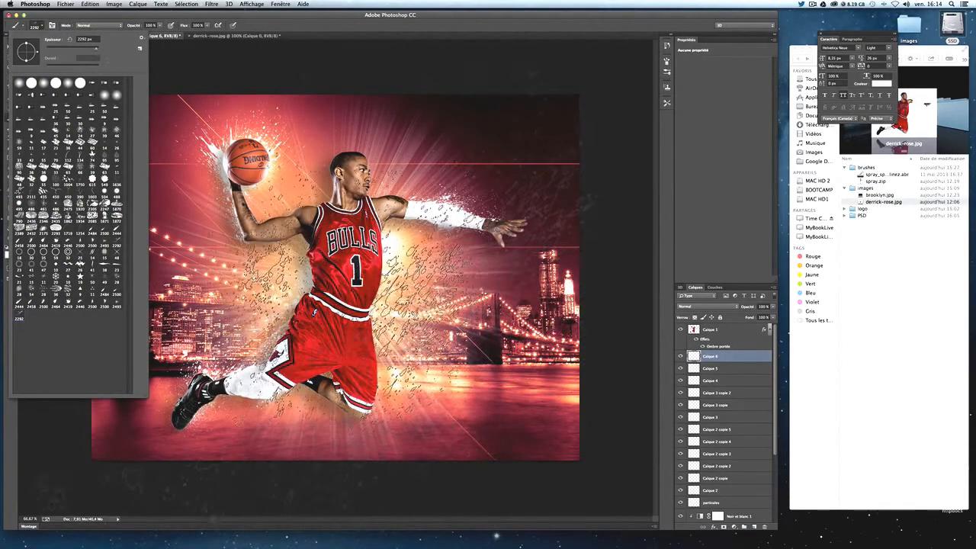
click(374, 411)
click(396, 294)
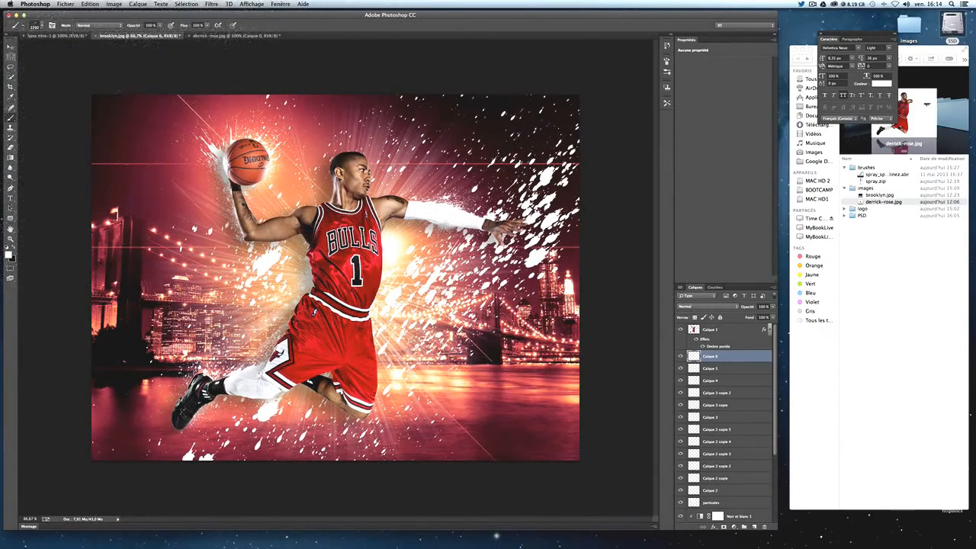
Step: Scale the large splatter down to about 76% and position it around the player's upper body and outstretched arm
click(10, 48)
key(super+t)
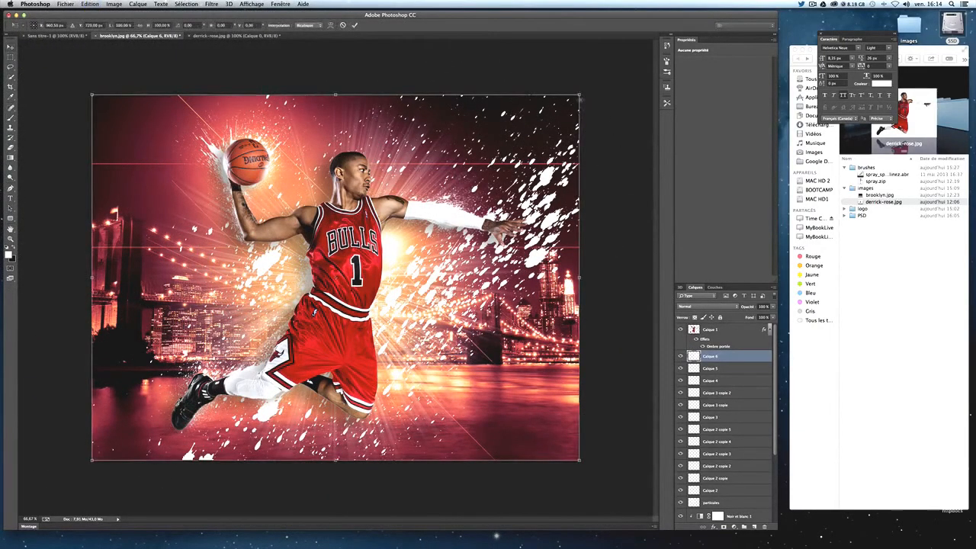
drag(579, 95, 464, 181)
drag(372, 397, 423, 322)
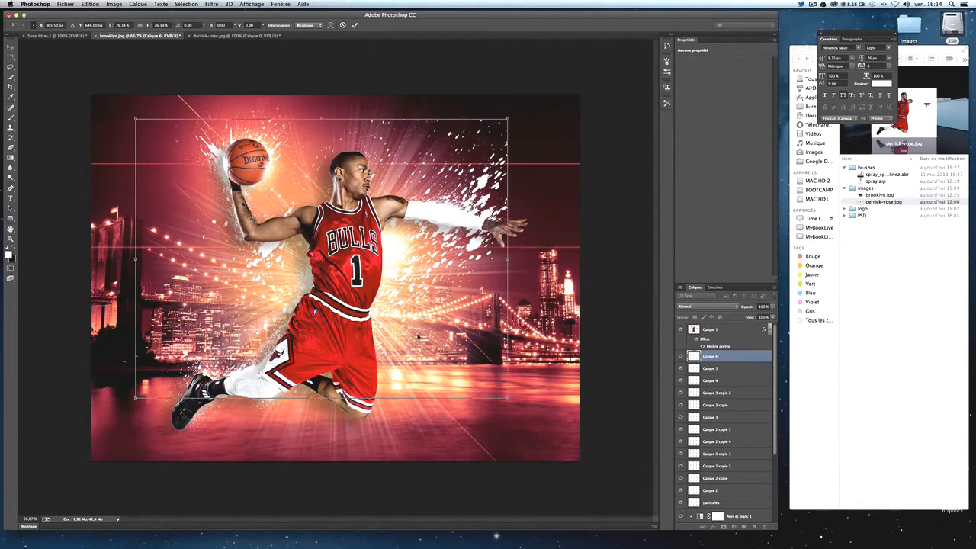
key(Return)
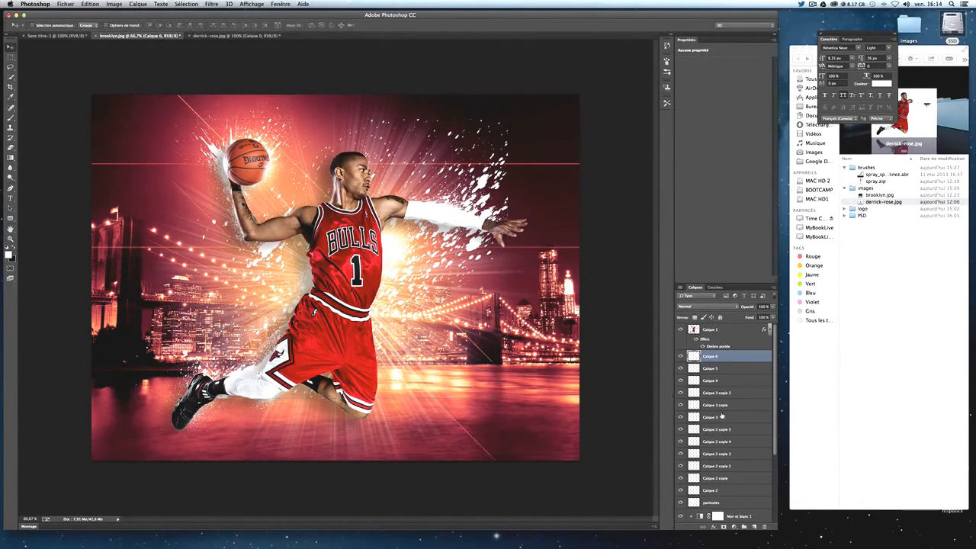
Step: Add a layer mask to the large splatter and hide its heaviest drops around the outstretched arm with a black 455 px splatter brush
click(723, 526)
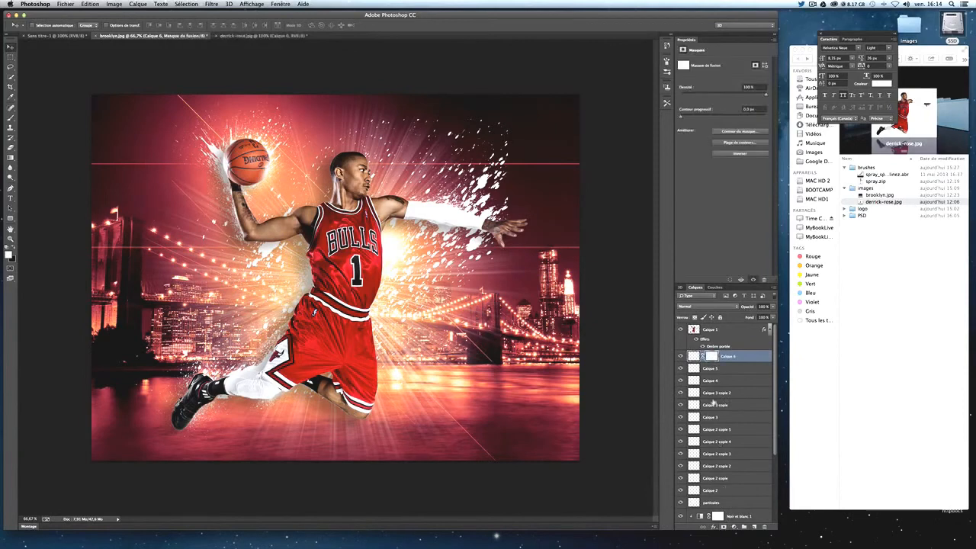
click(15, 250)
click(10, 118)
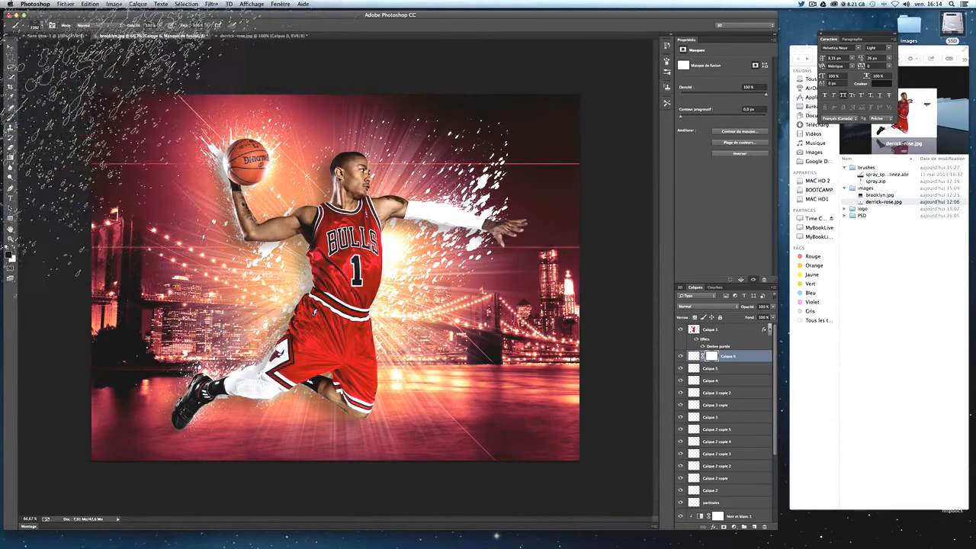
click(36, 26)
drag(95, 49, 90, 49)
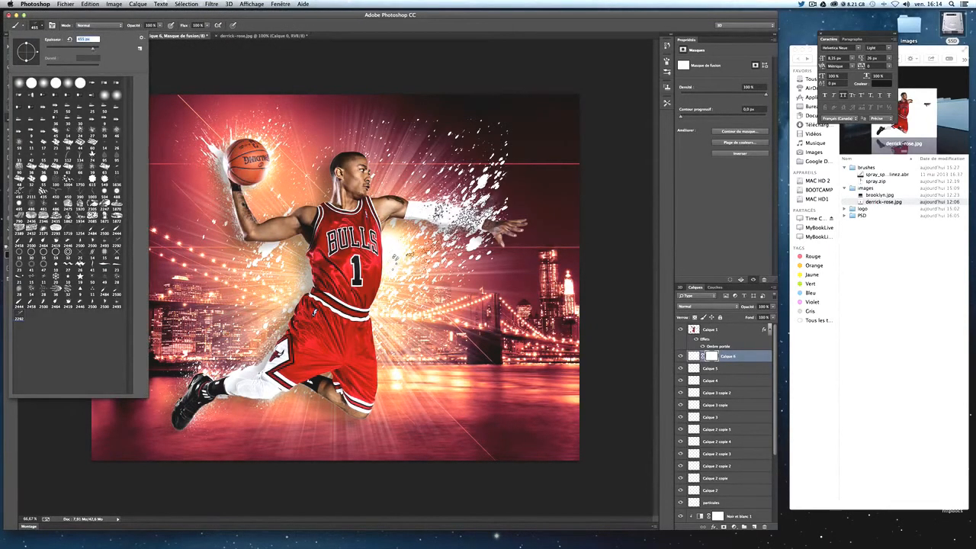
click(462, 218)
click(490, 176)
click(485, 221)
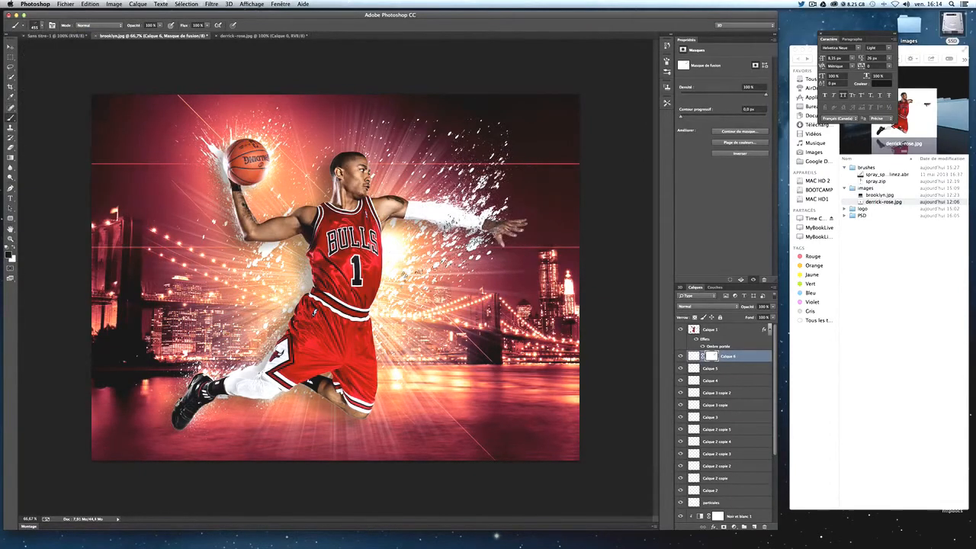
click(432, 241)
click(489, 225)
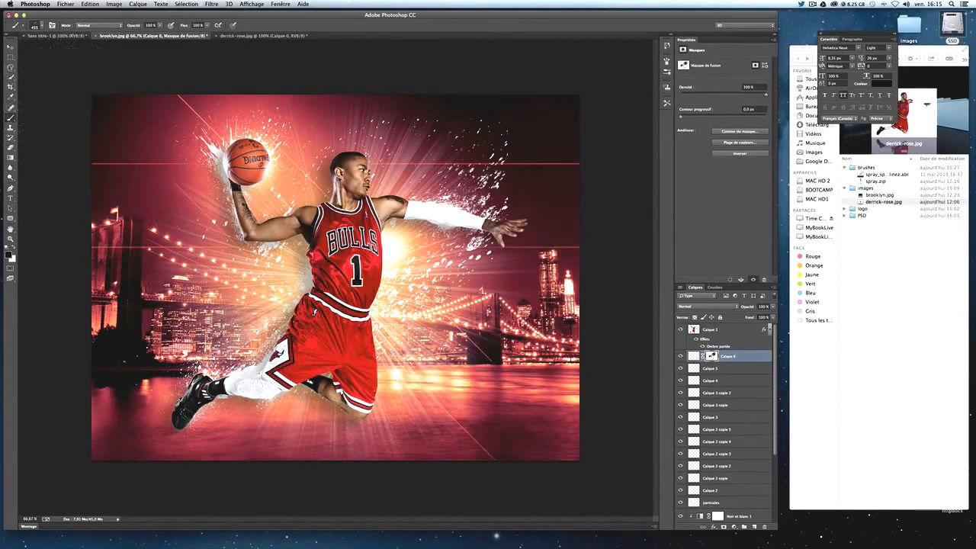
Step: Shift the masked splatter down and toward the bridge, and mask out more drops beside the shorts and below the legs
click(11, 49)
drag(355, 178, 425, 217)
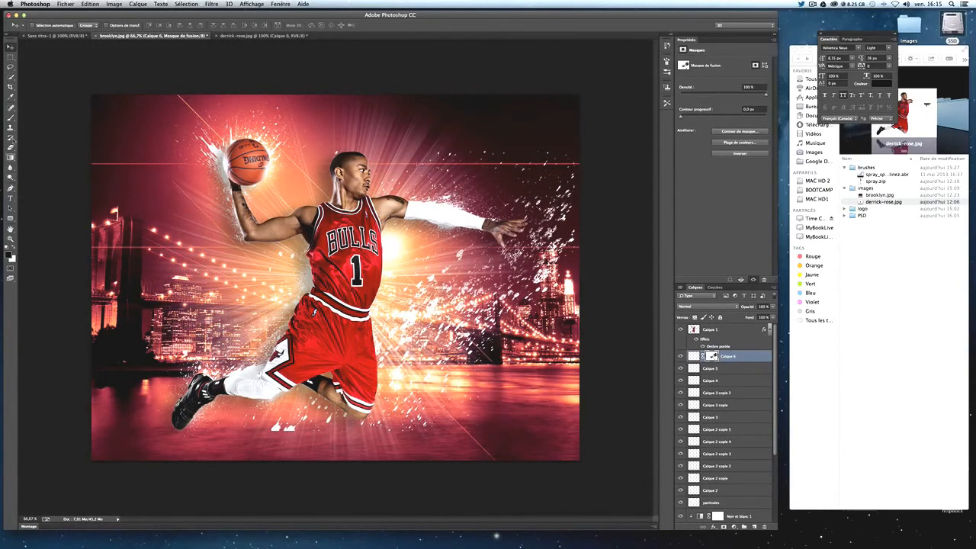
click(11, 118)
click(430, 326)
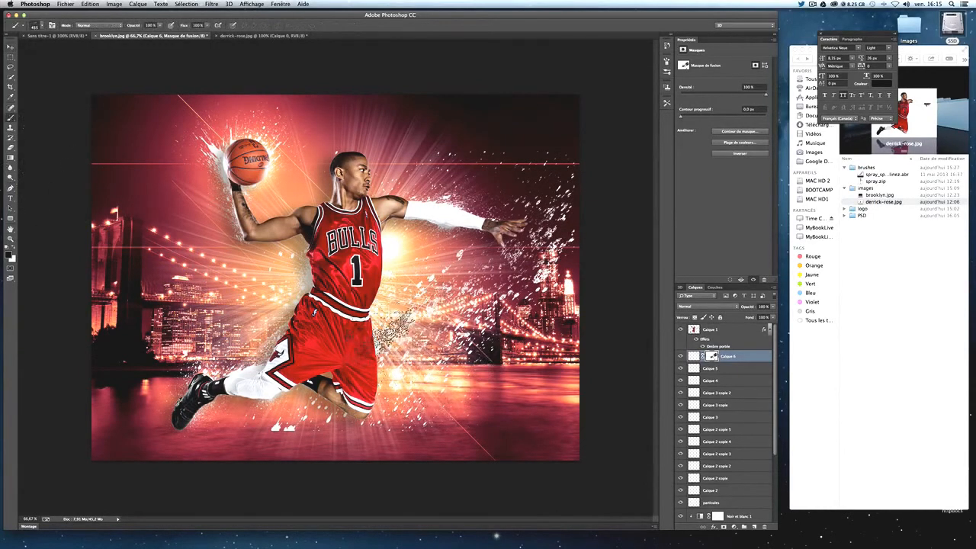
click(390, 406)
click(427, 410)
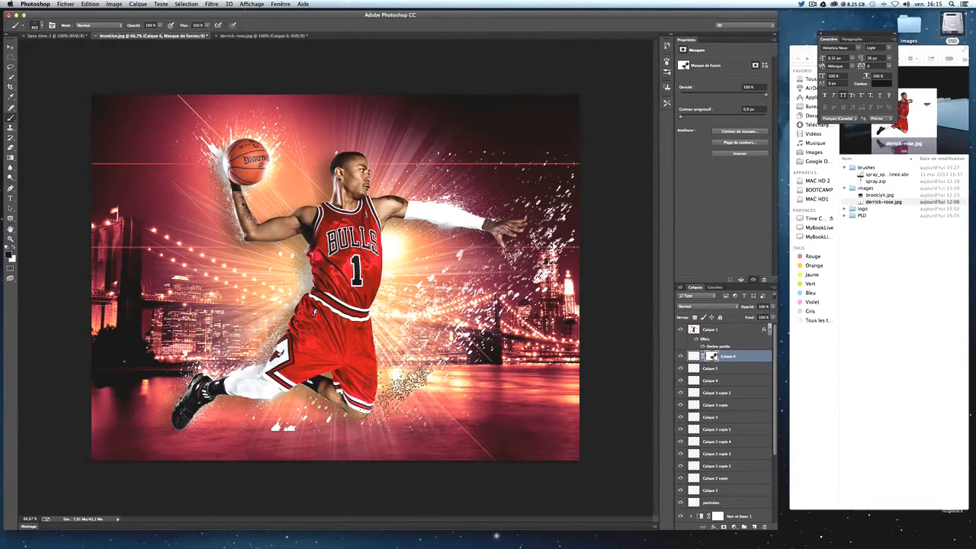
click(251, 455)
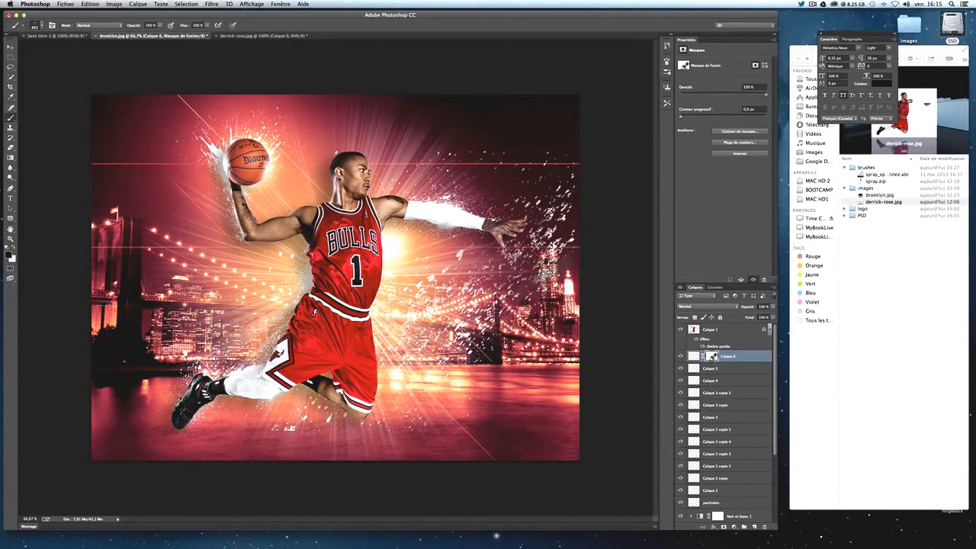
Step: Switch to the 2446 px splatter brush tip and reduce its size, leaving the Move tool active
click(44, 28)
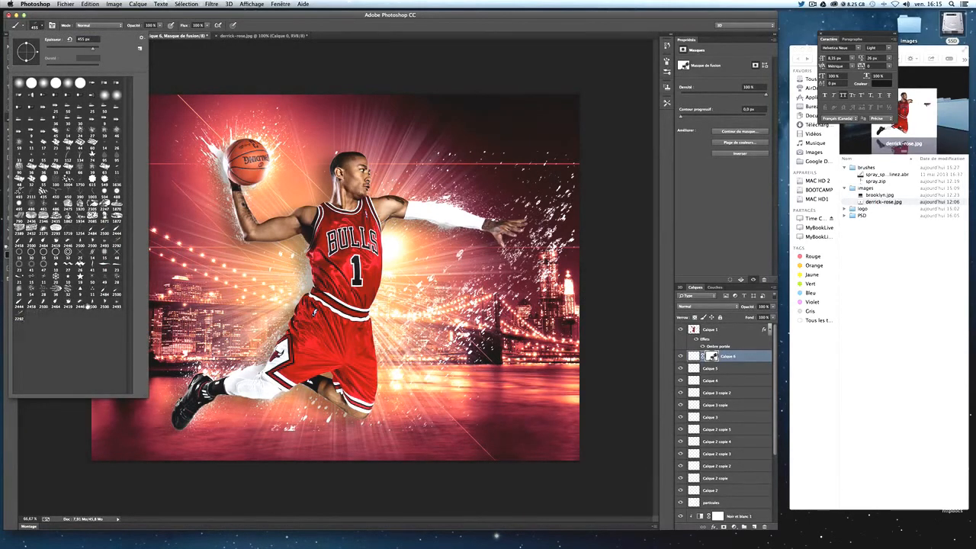
click(82, 305)
click(88, 50)
key(Return)
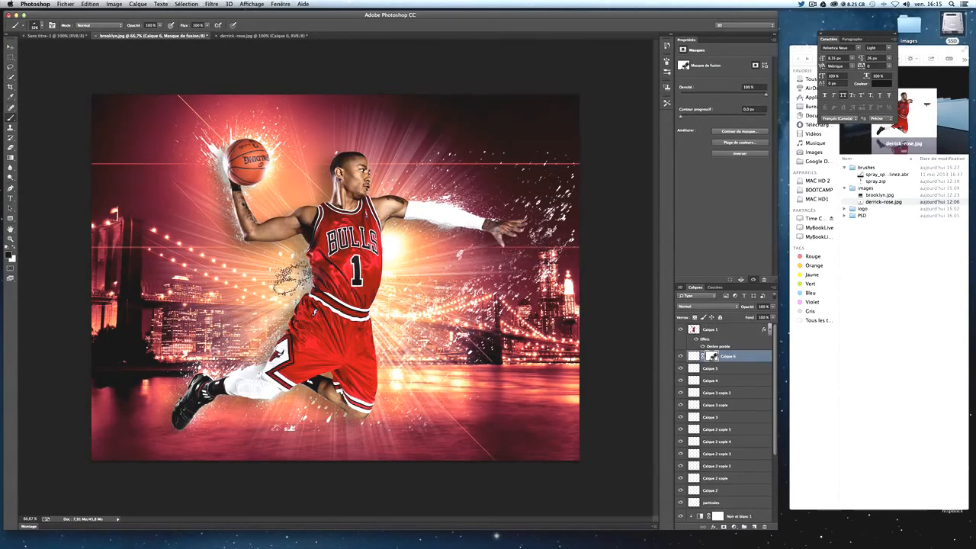
click(11, 47)
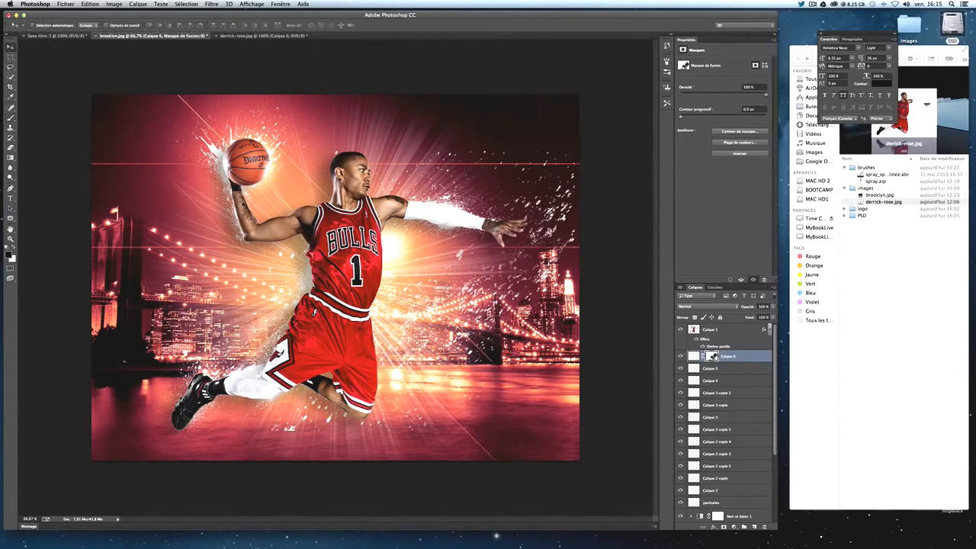
Step: Move the masked splatter behind the player's trailing leg and mask out the heavy drops beside the shoe
mouse_move(508, 307)
mouse_down()
mouse_move(447, 291)
mouse_move(423, 300)
mouse_move(353, 290)
mouse_move(375, 322)
mouse_move(440, 270)
mouse_move(481, 283)
mouse_move(331, 267)
mouse_up()
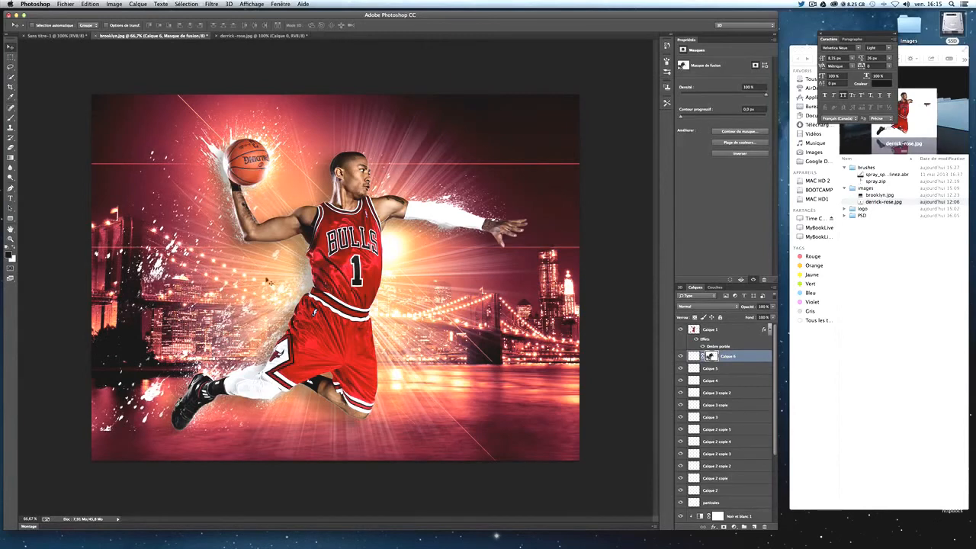
click(11, 117)
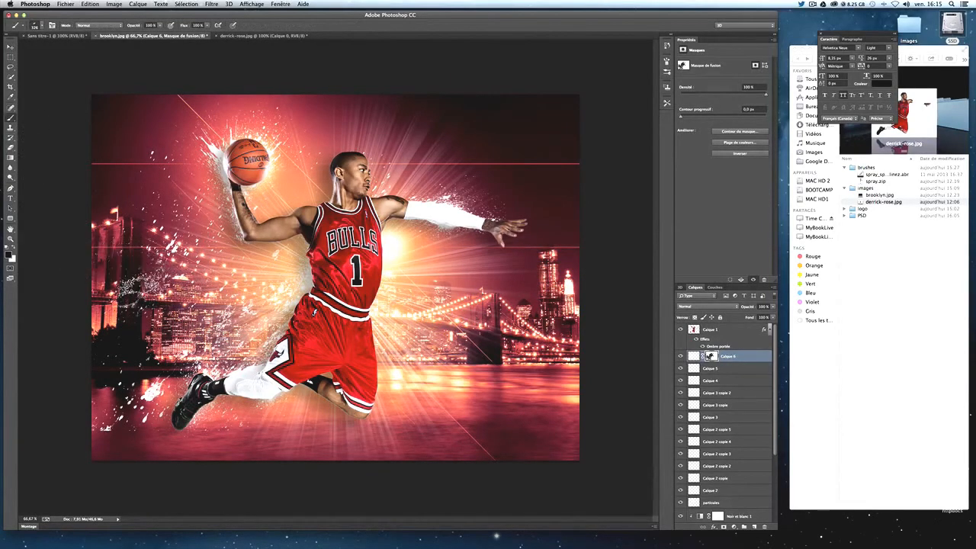
mouse_move(140, 395)
mouse_down()
mouse_move(145, 436)
mouse_move(80, 408)
mouse_move(126, 435)
mouse_move(116, 419)
mouse_up()
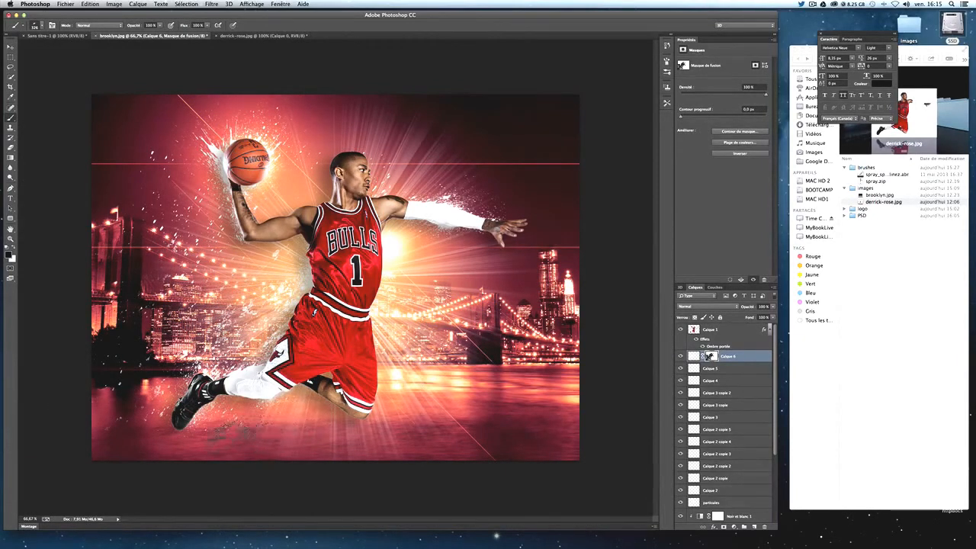
key(v)
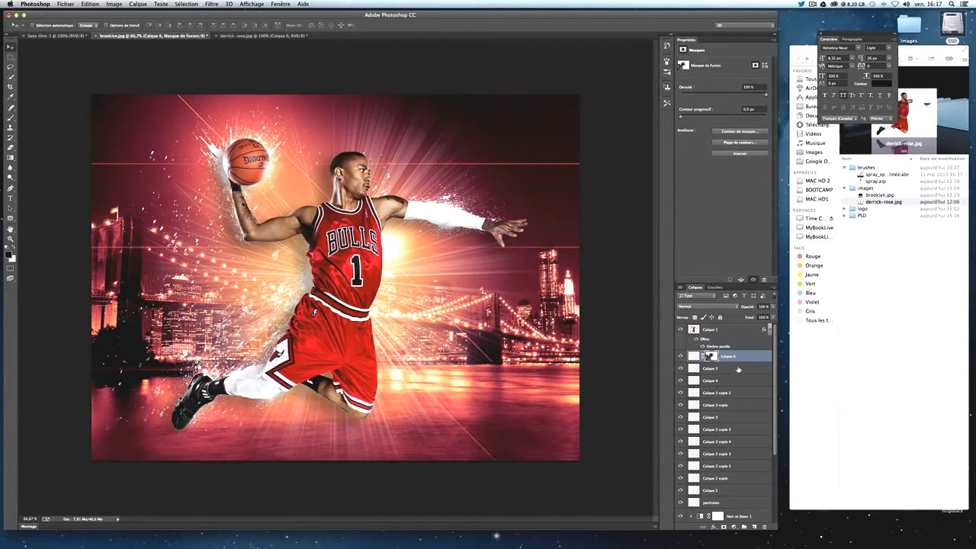
Step: Merge all the splatter layers from Calque 6 down to particules into one layer
click(695, 357)
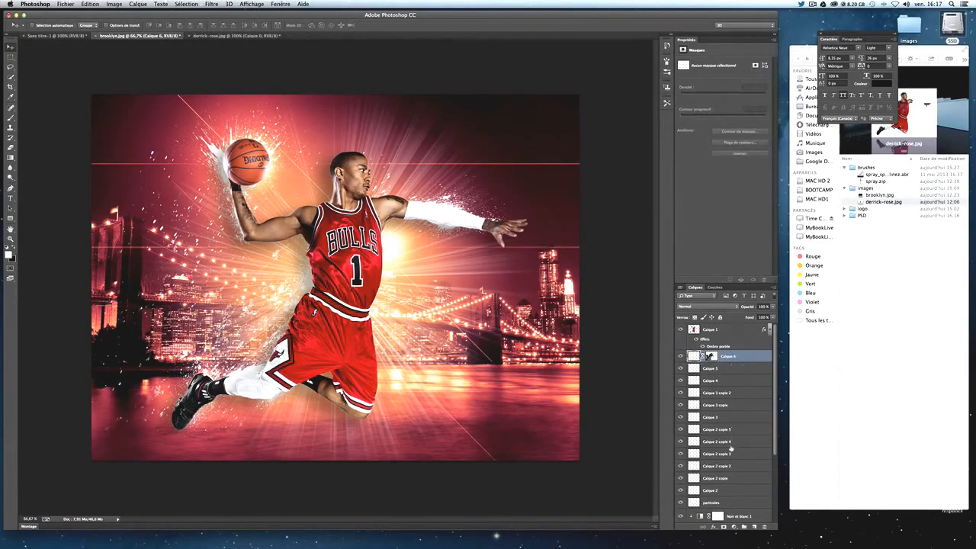
shift+click(725, 493)
shift+click(737, 505)
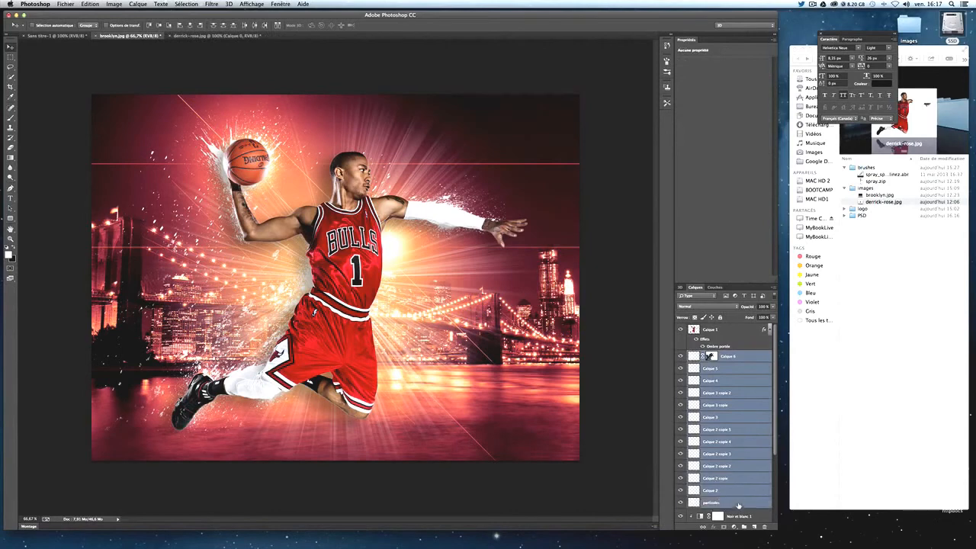
right_click(739, 411)
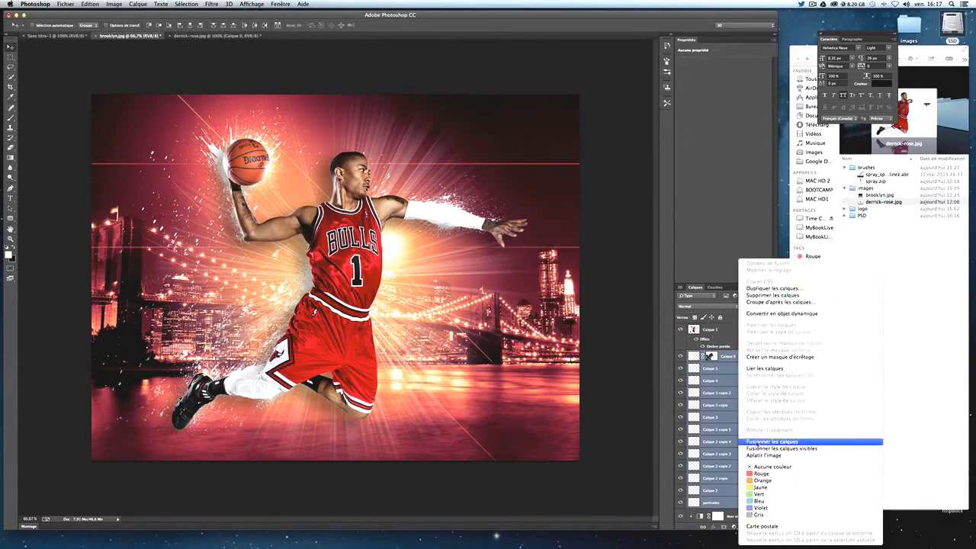
click(772, 441)
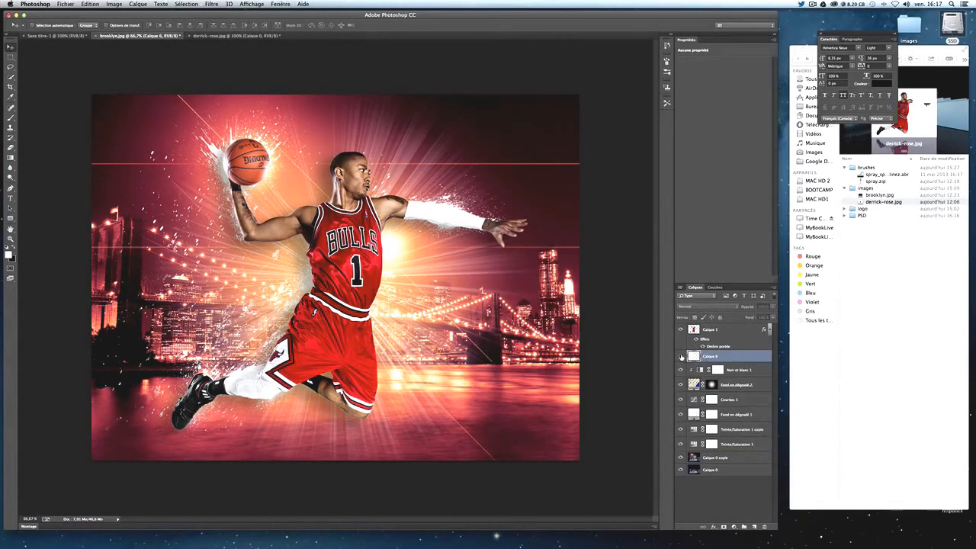
Step: Compare the composition with the merged particle layer hidden and shown
click(680, 356)
click(681, 356)
click(680, 356)
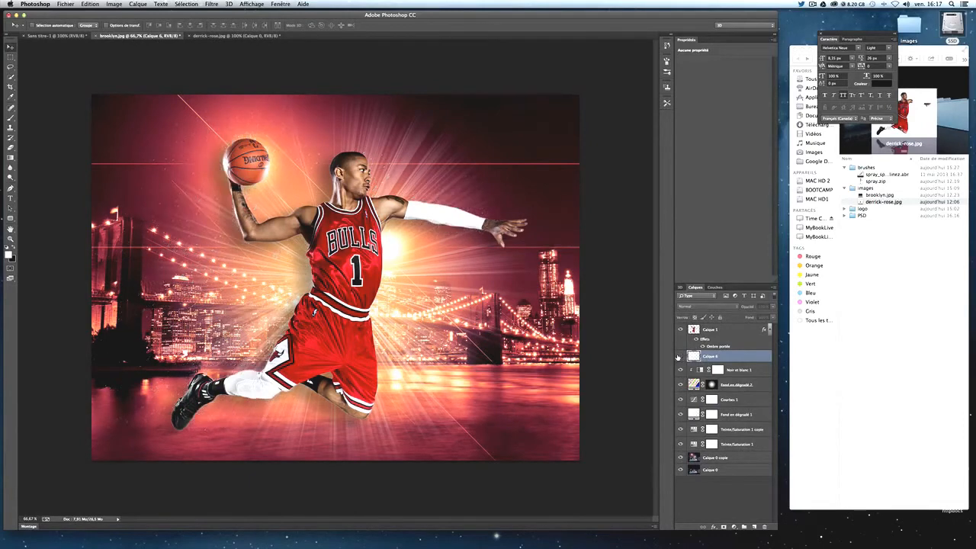
click(681, 356)
click(680, 356)
click(680, 357)
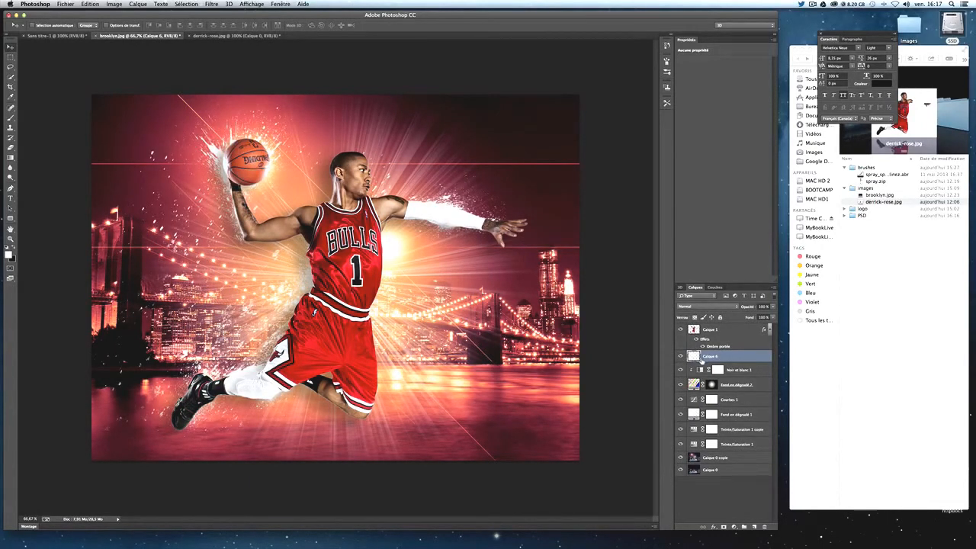
Step: Add a layer mask to the merged particle layer and choose a round brush with a reduced size
click(725, 527)
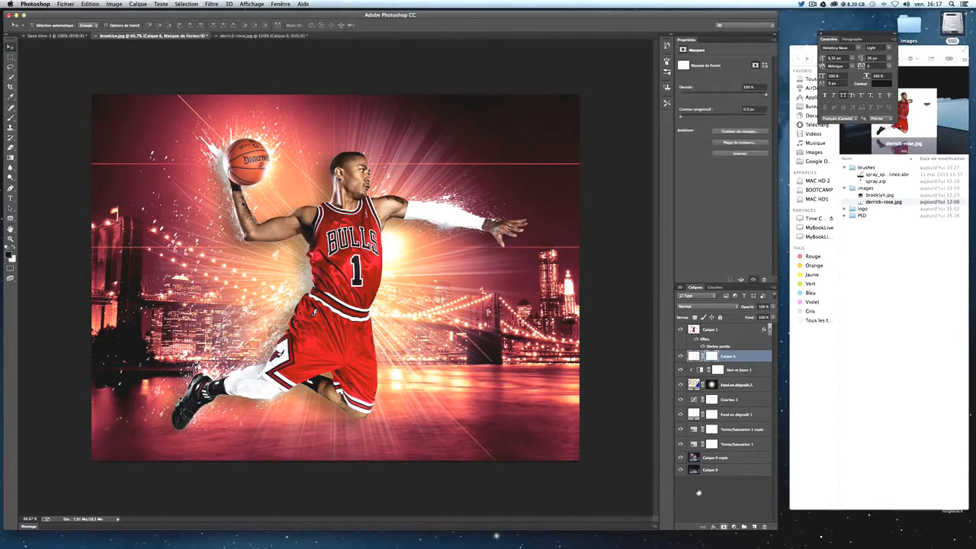
click(11, 117)
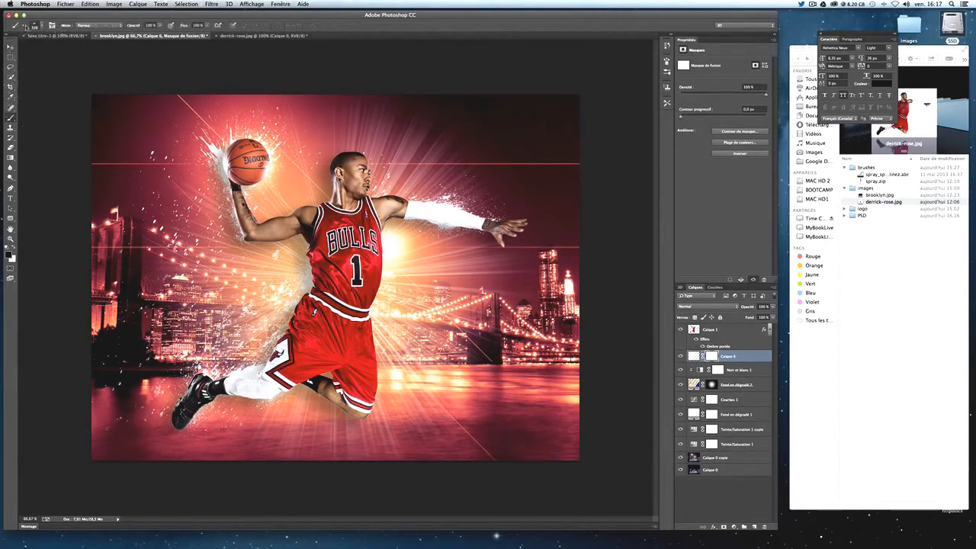
click(34, 26)
click(33, 83)
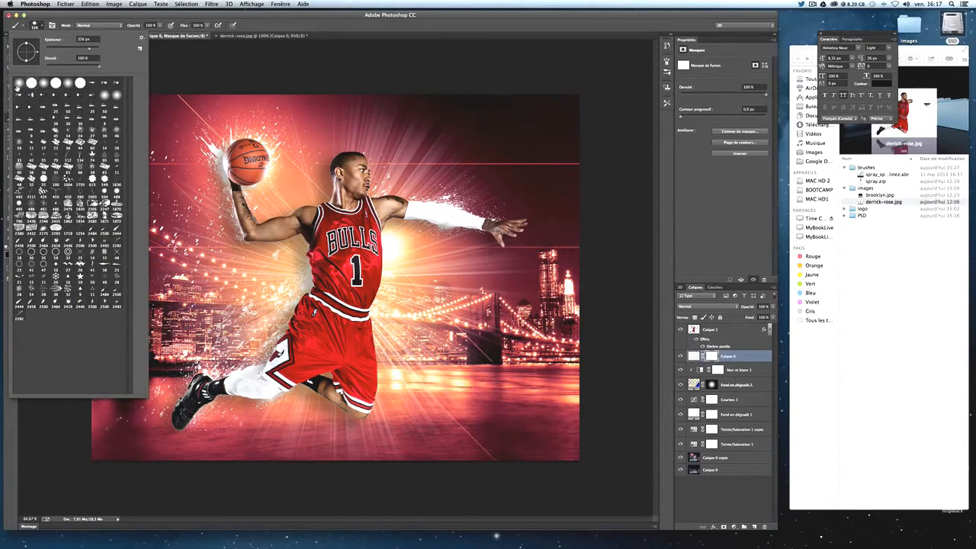
drag(81, 49, 67, 49)
key(Return)
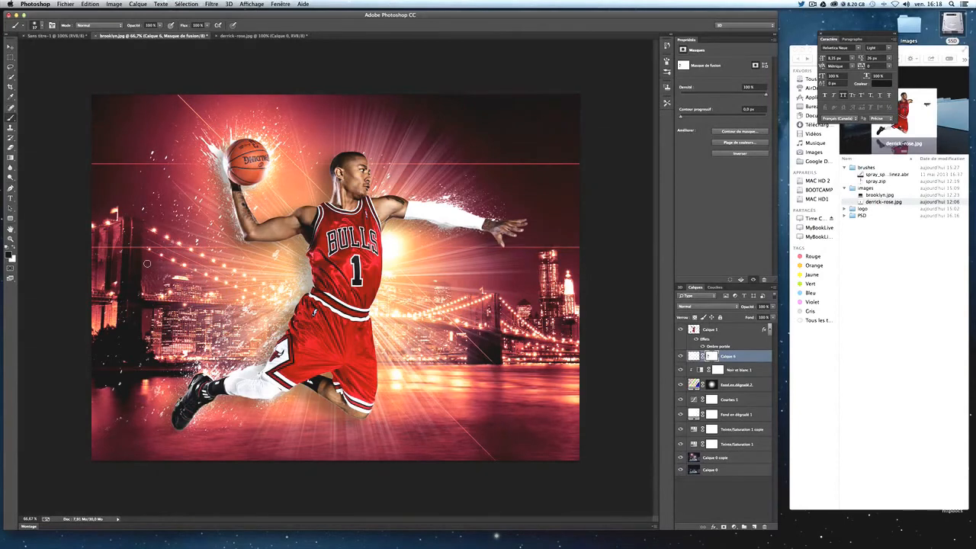
Step: Save the layered composition as brooklyn.psd in Photoshop format in the tuto-basket folder
key(super+shift+s)
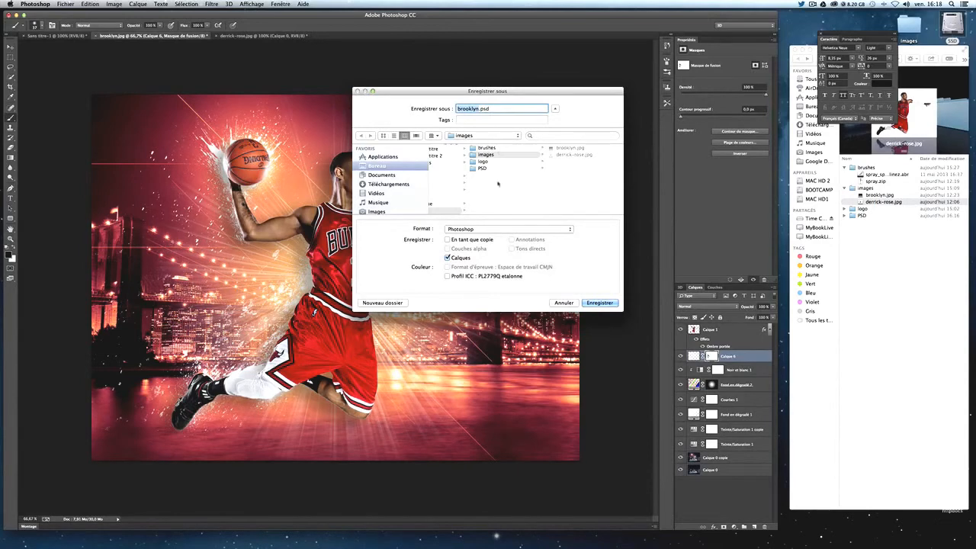
click(496, 157)
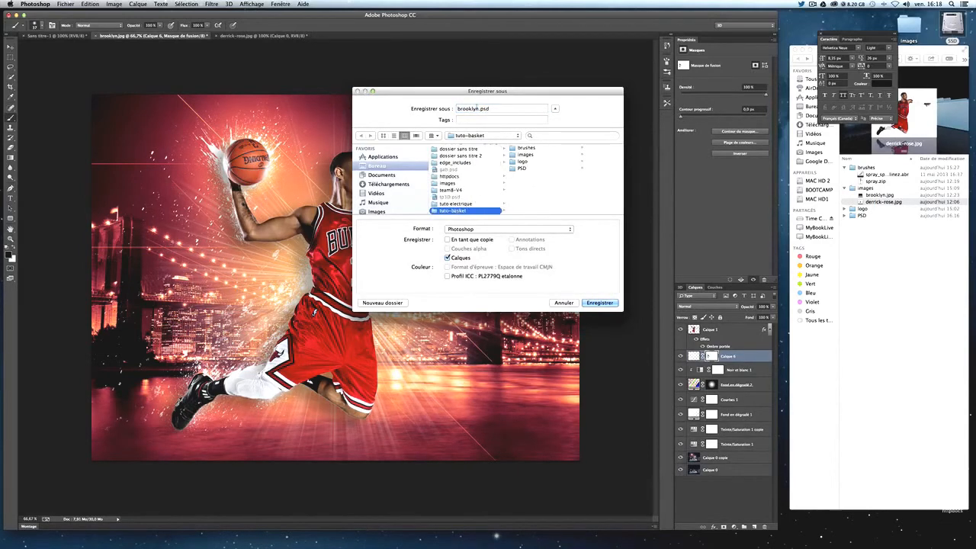
click(614, 303)
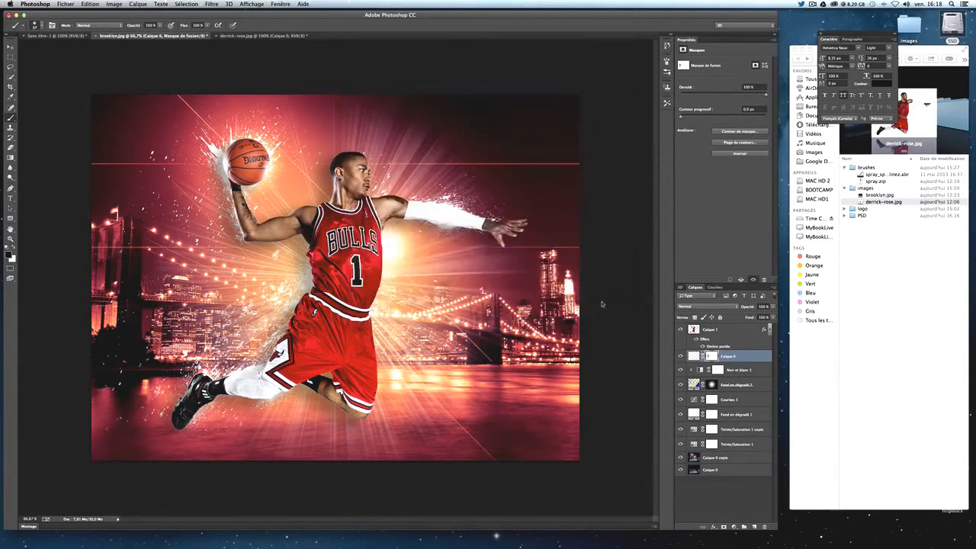
click(597, 232)
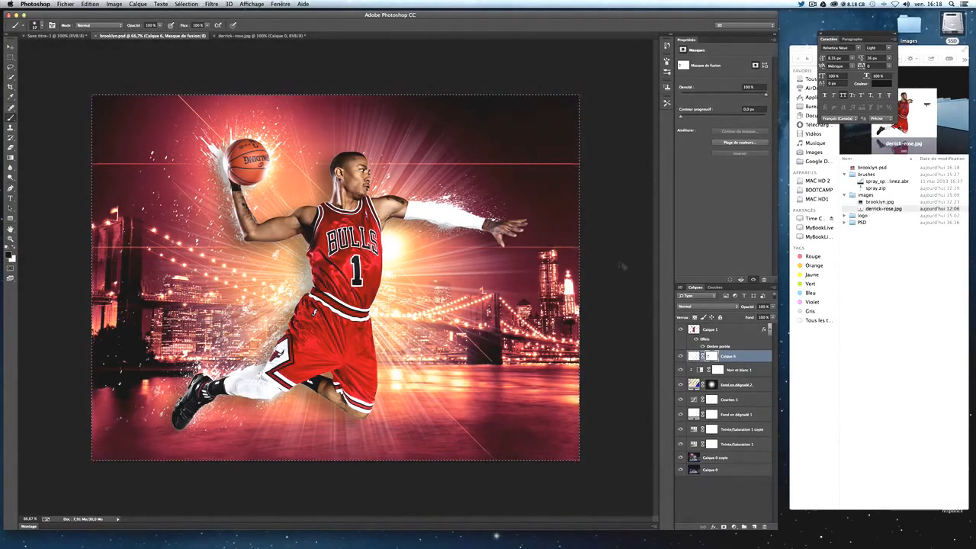
Step: Create a new 1920 × 1440 px document at 72 pixels per inch and paste the whole merged composition into it
key(super+n)
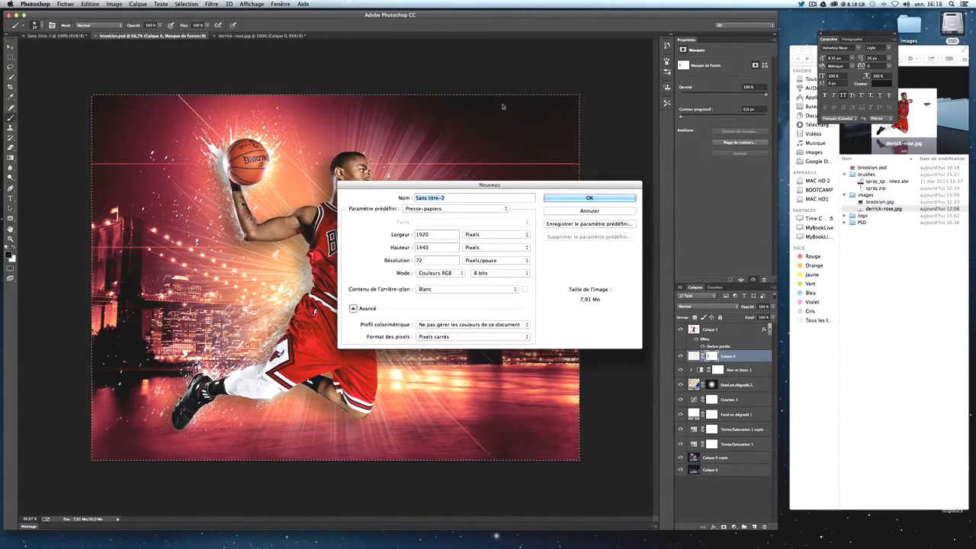
click(590, 198)
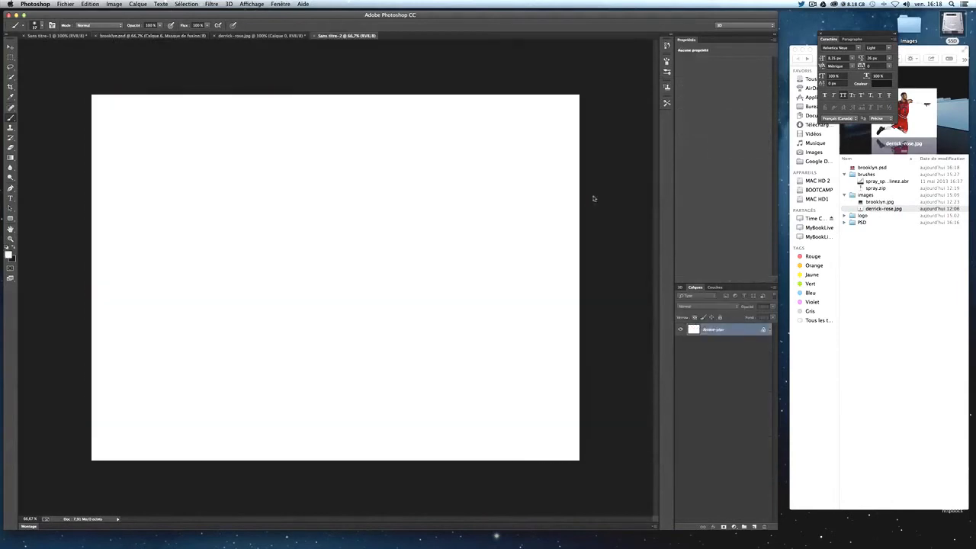
key(ctrl+v)
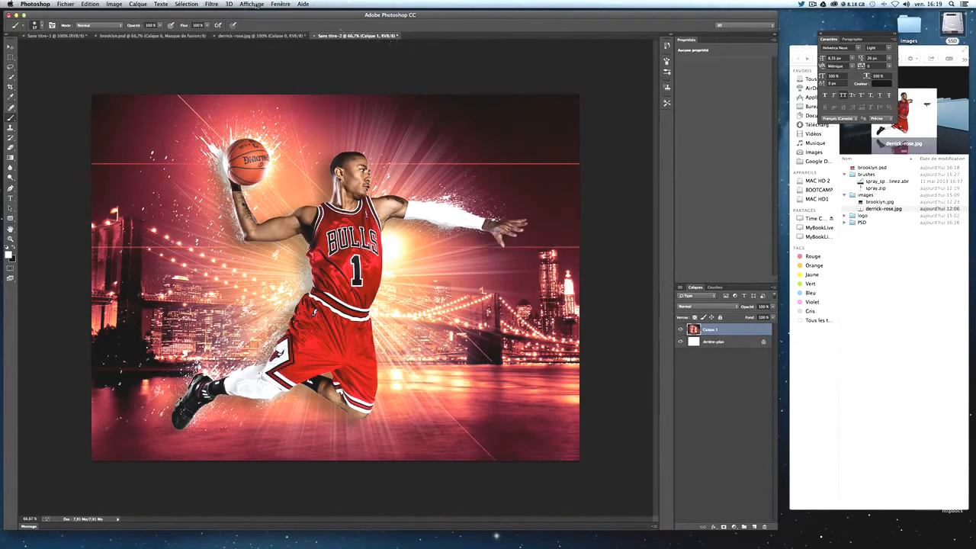
Step: Darken the pasted image's edges with a custom Lens Correction vignette, amount -75 and midpoint 15
click(210, 5)
click(212, 4)
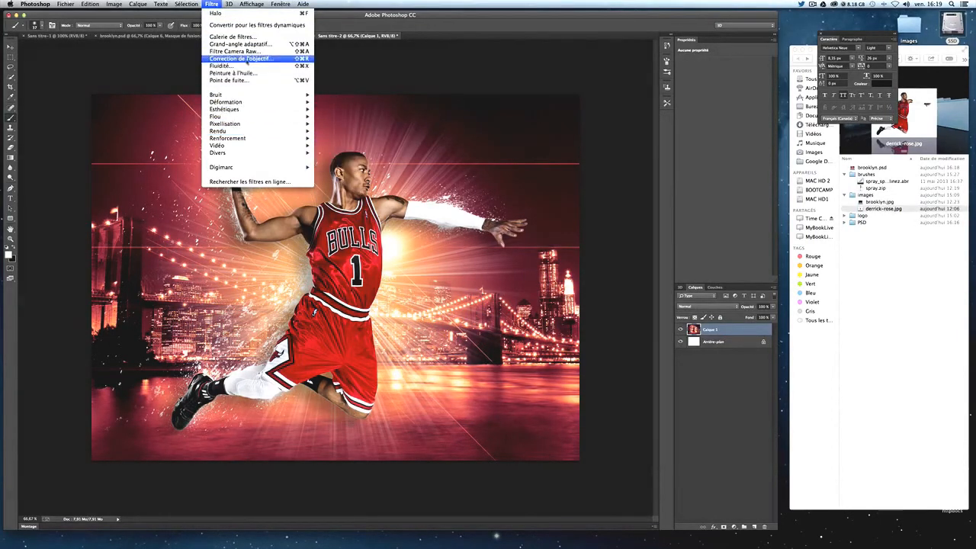
click(241, 59)
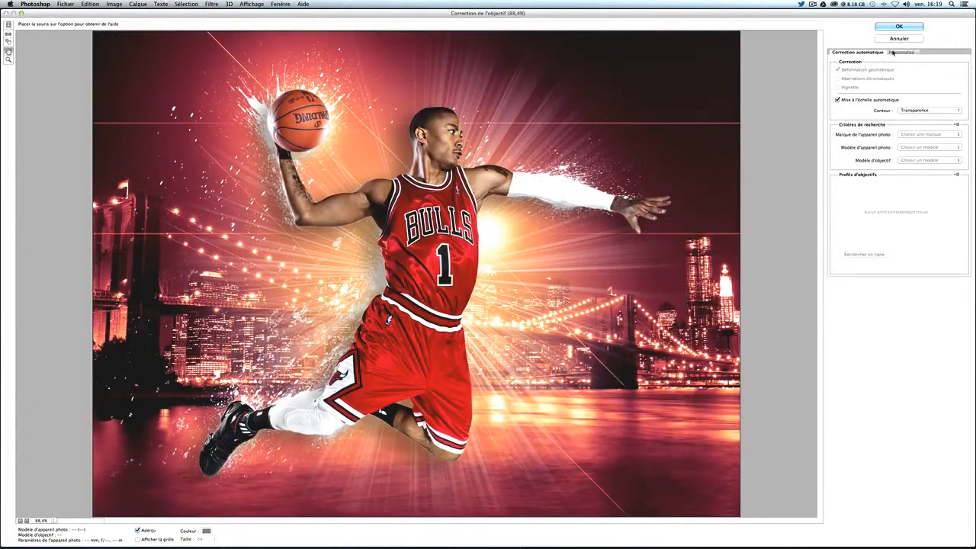
click(893, 53)
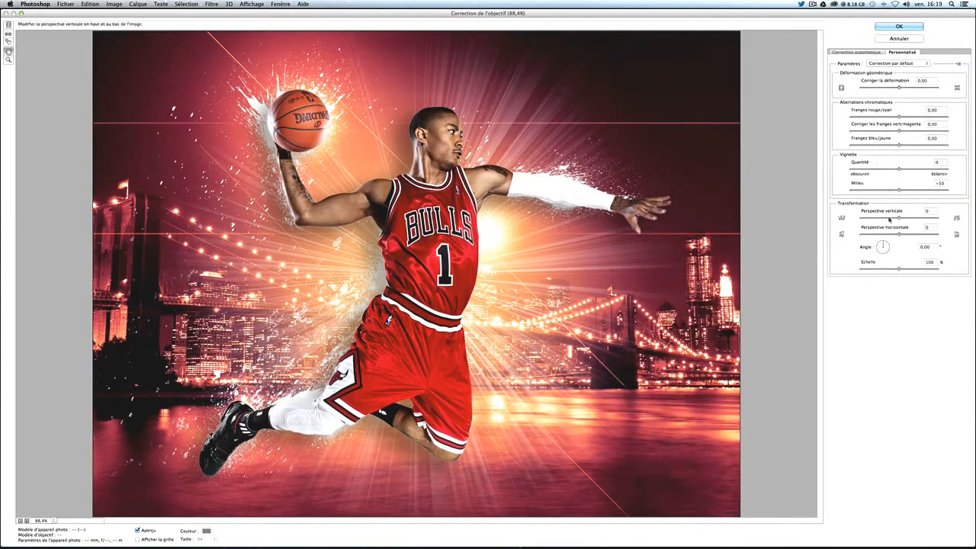
drag(899, 168, 862, 192)
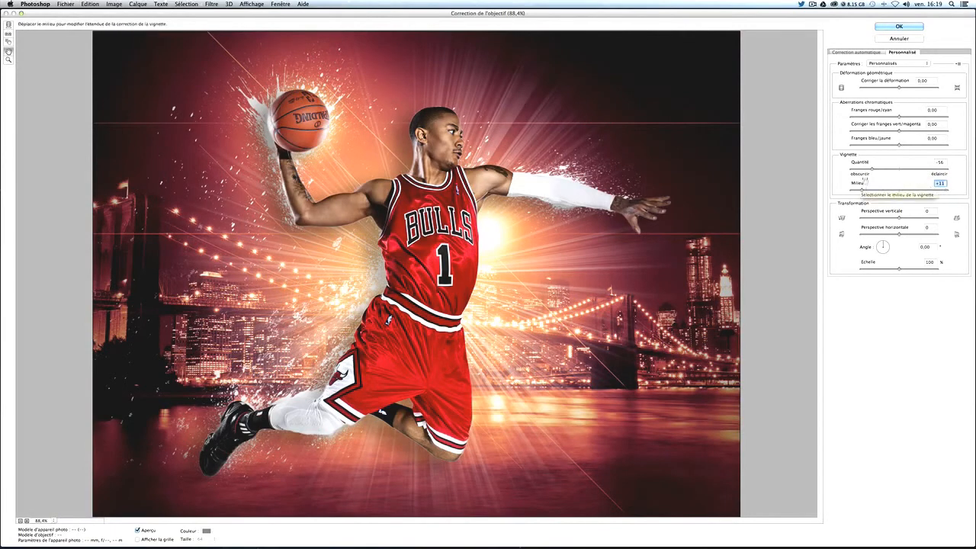
drag(870, 168, 864, 169)
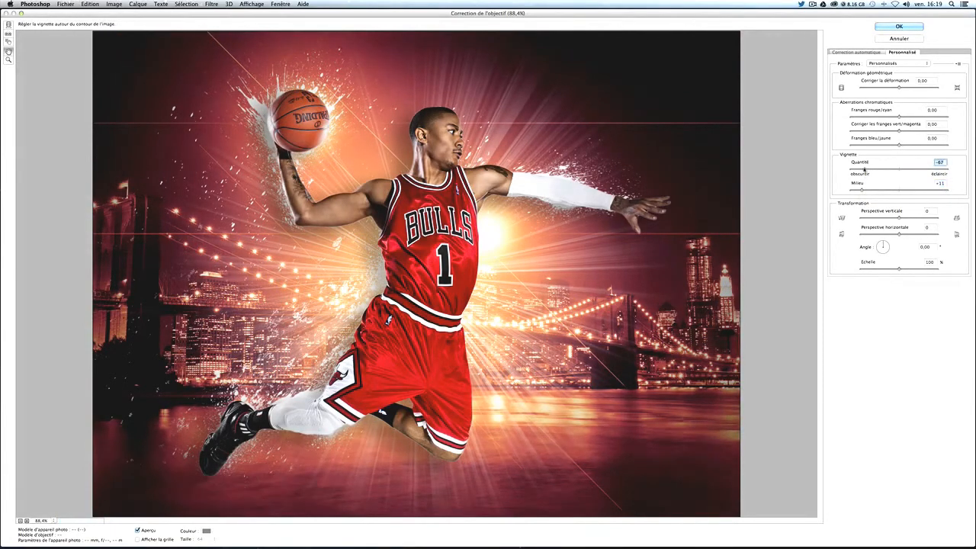
text(-7)
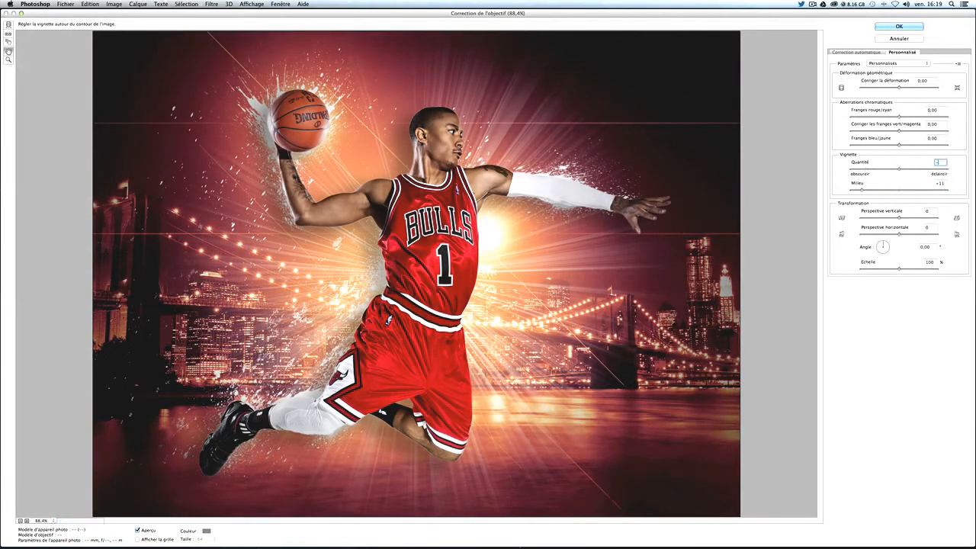
text(5)
key(Tab)
text(15)
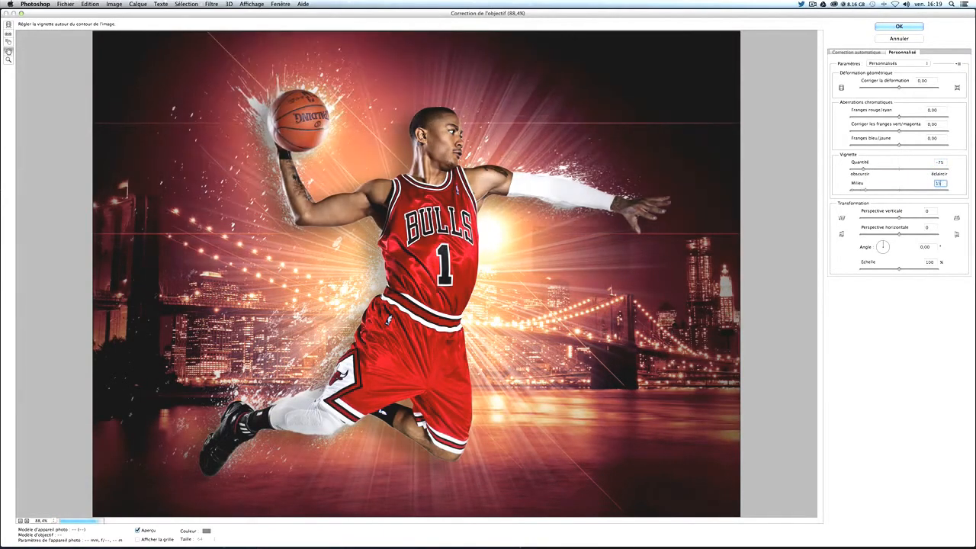
click(883, 27)
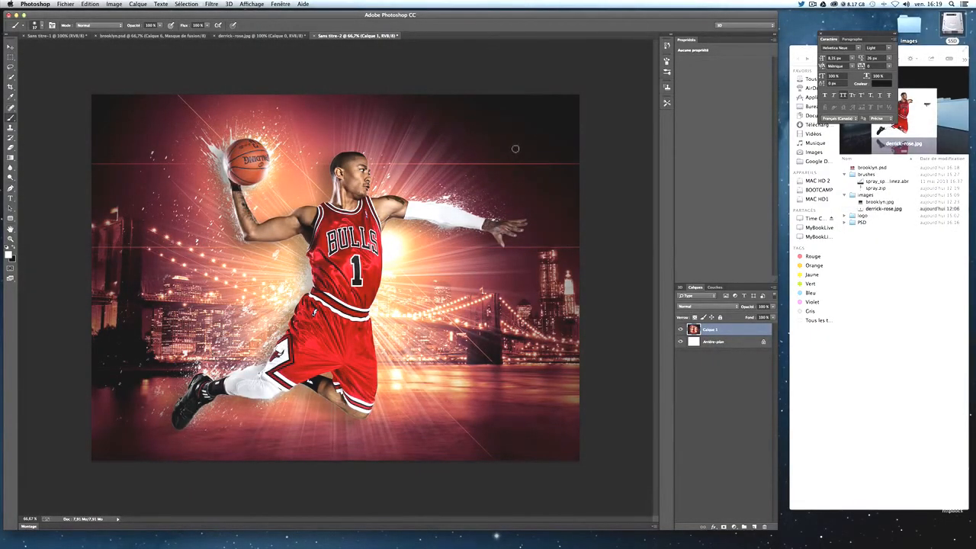
Step: Compare the image before and after the vignette by repeatedly undoing and redoing it
key(super+z)
key(super+z)
key(super+z)
key(super+z)
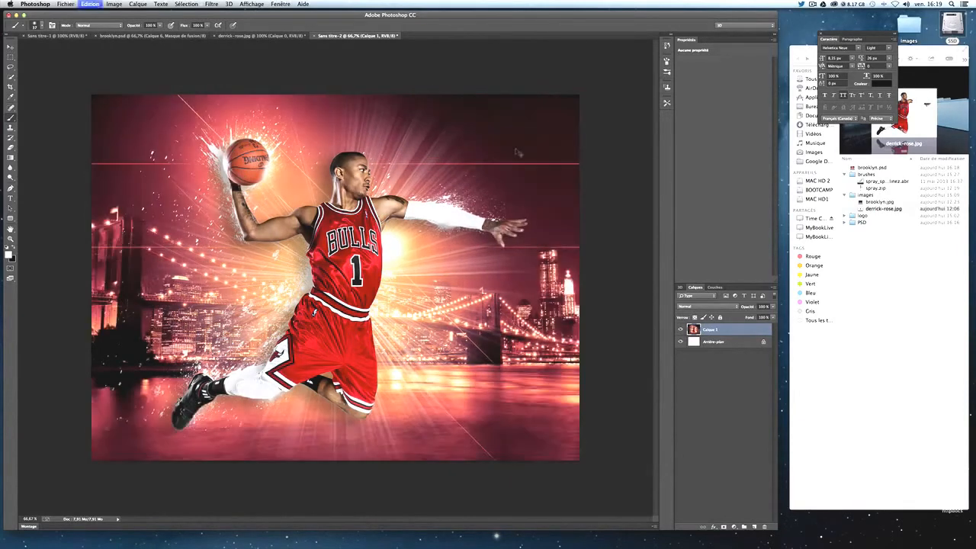
key(super+z)
key(super+z)
key(super+z)
key(super+z)
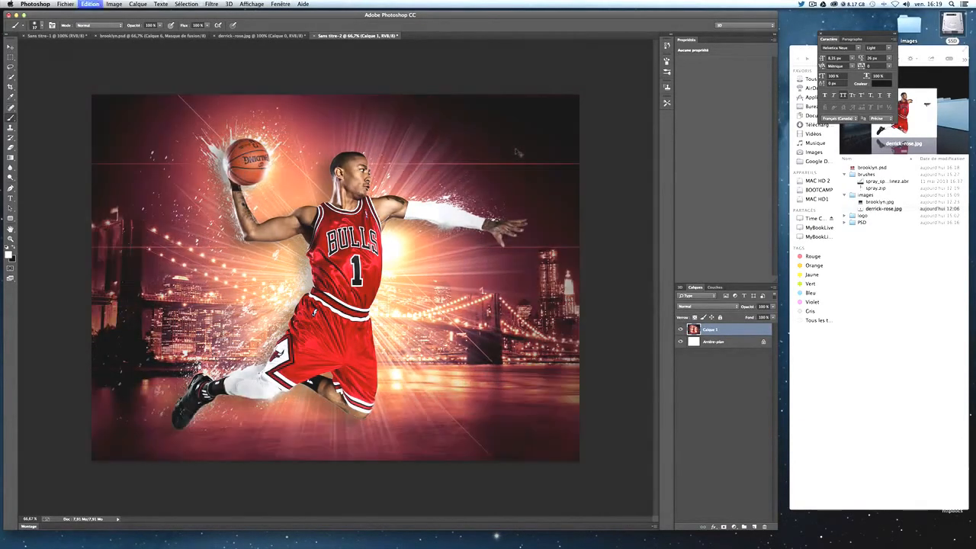
key(super+z)
key(super+z)
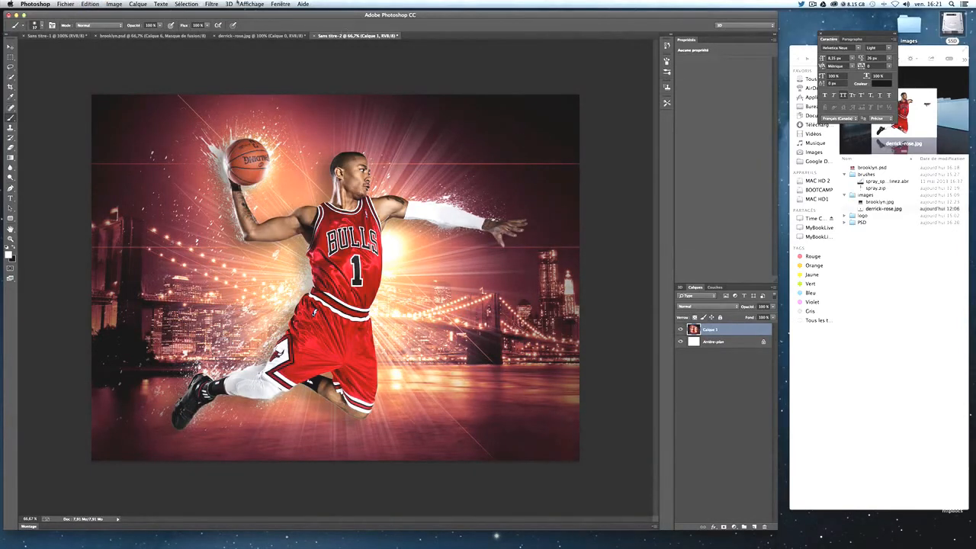
Step: Start the Camera Raw filter on the pasted image and set its temperature to +15 and tint to 0
click(211, 4)
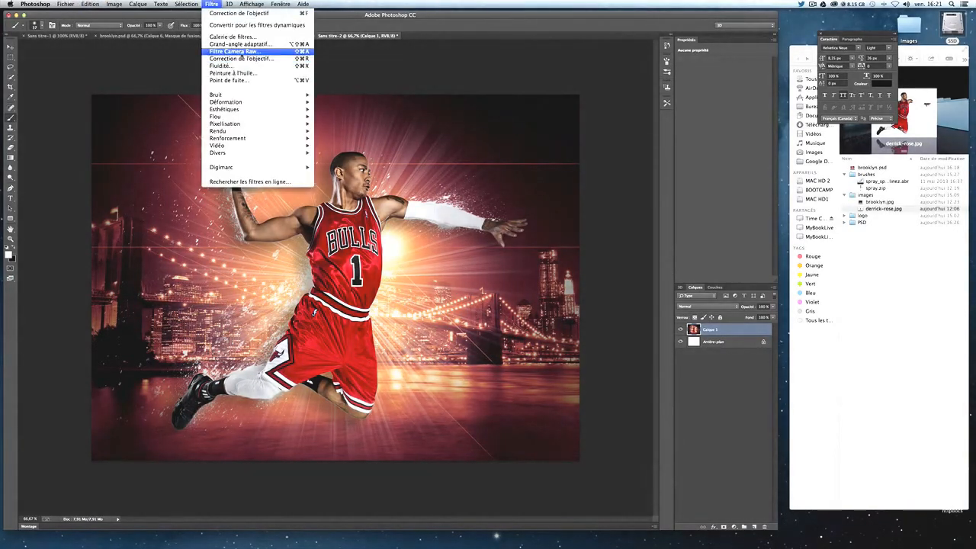
click(237, 51)
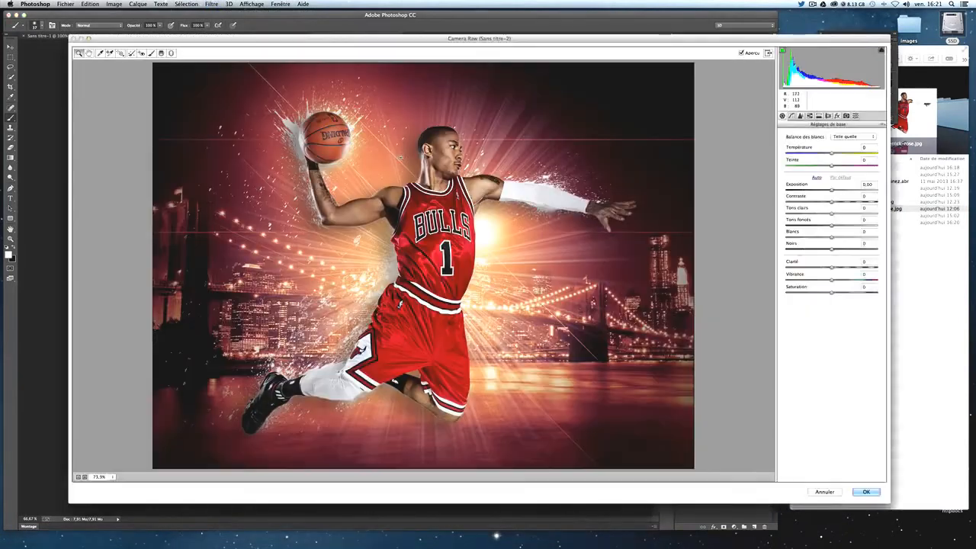
drag(301, 42, 272, 38)
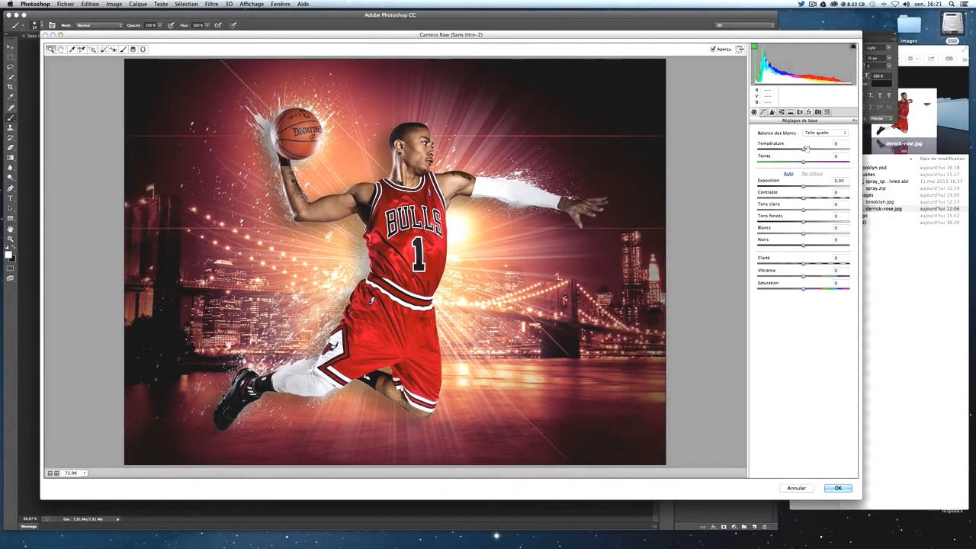
mouse_move(803, 149)
mouse_down()
mouse_move(772, 150)
mouse_move(810, 151)
mouse_up()
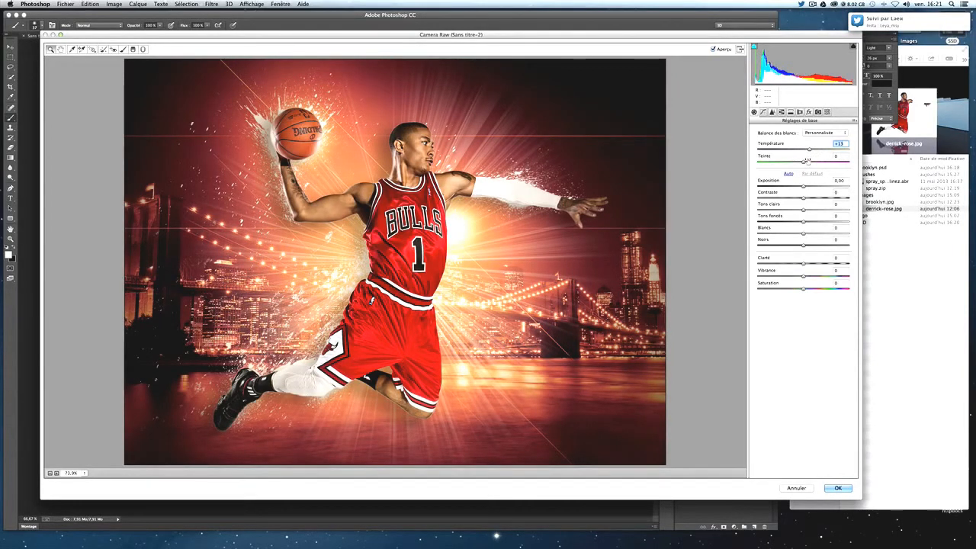
text(15)
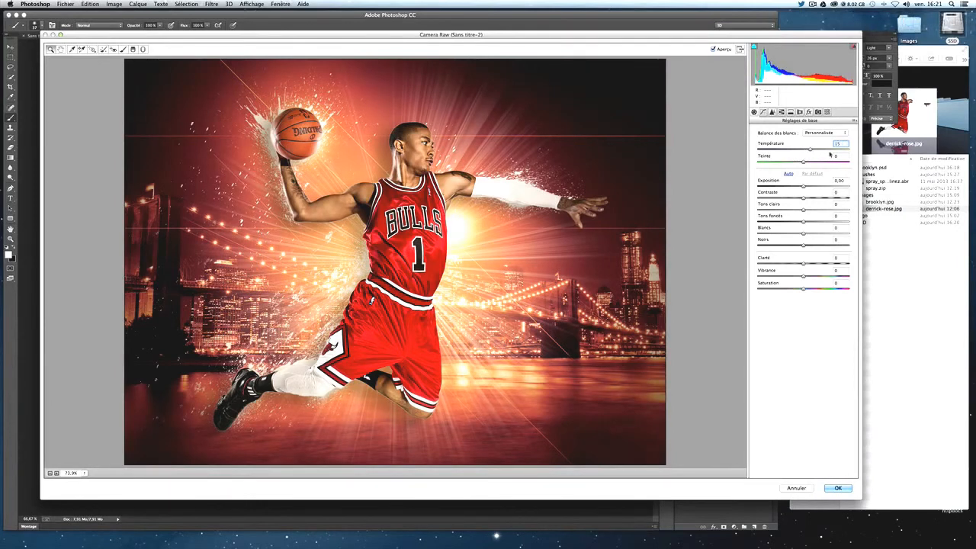
key(Tab)
mouse_move(803, 163)
mouse_down()
mouse_move(779, 163)
mouse_move(839, 163)
mouse_move(815, 164)
mouse_up()
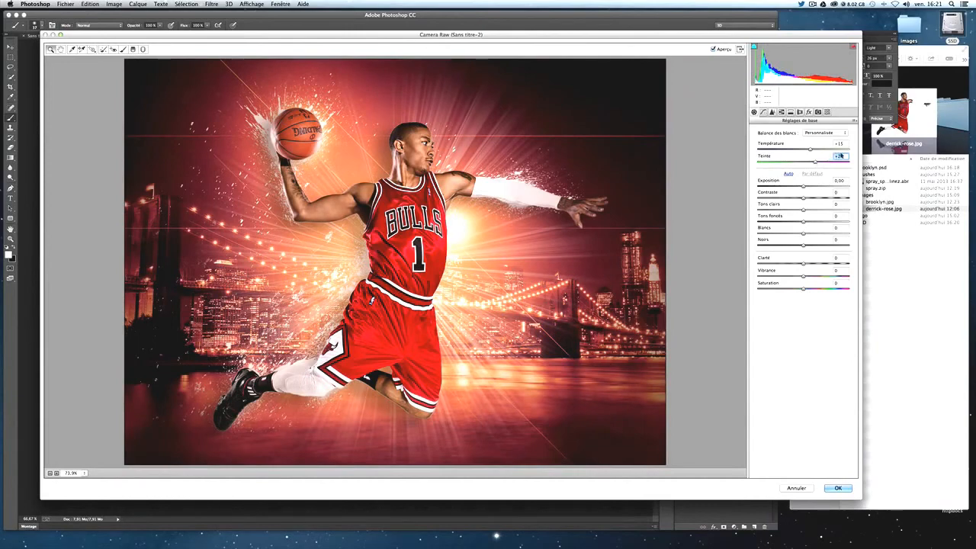
text(0)
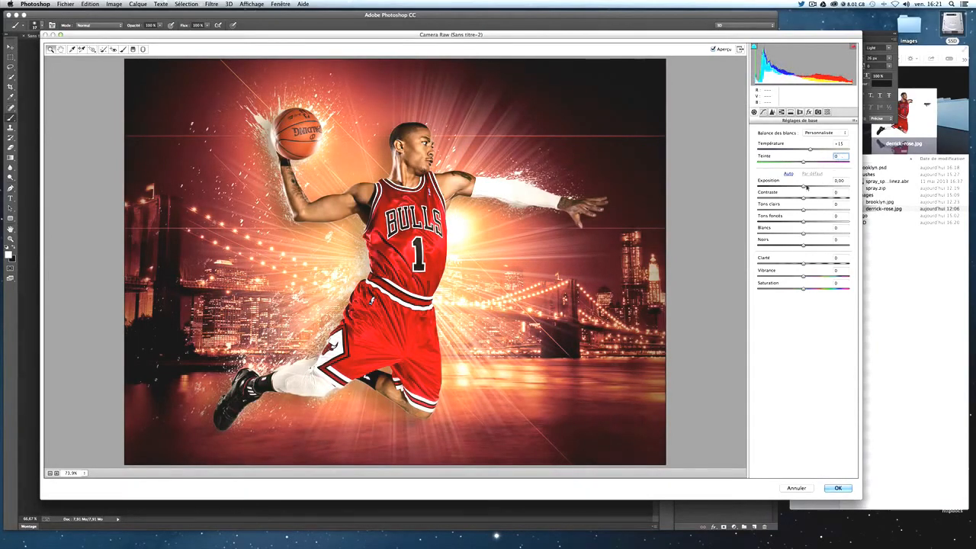
Step: Set the exposure to +0.30, contrast to +15, and both highlights and shadows to 0
drag(806, 187, 805, 187)
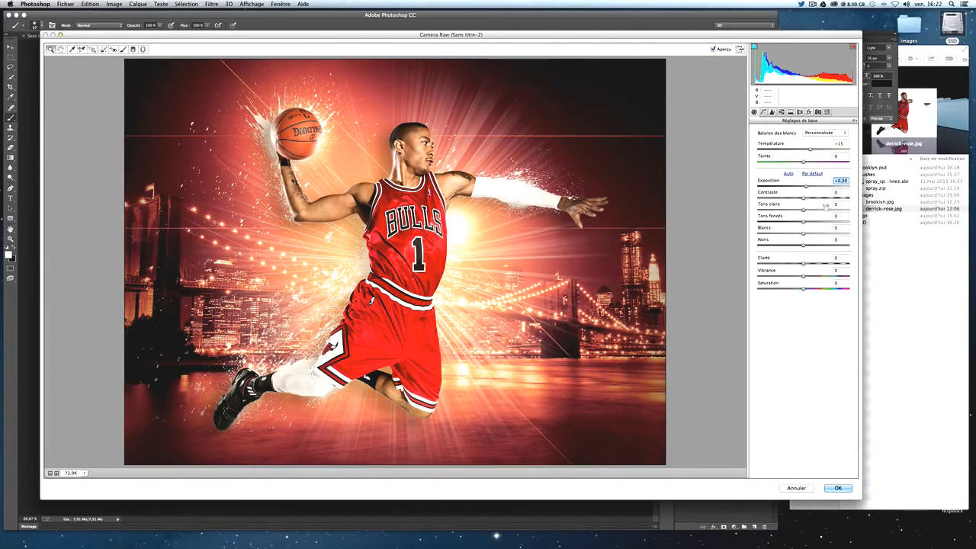
drag(803, 198, 812, 199)
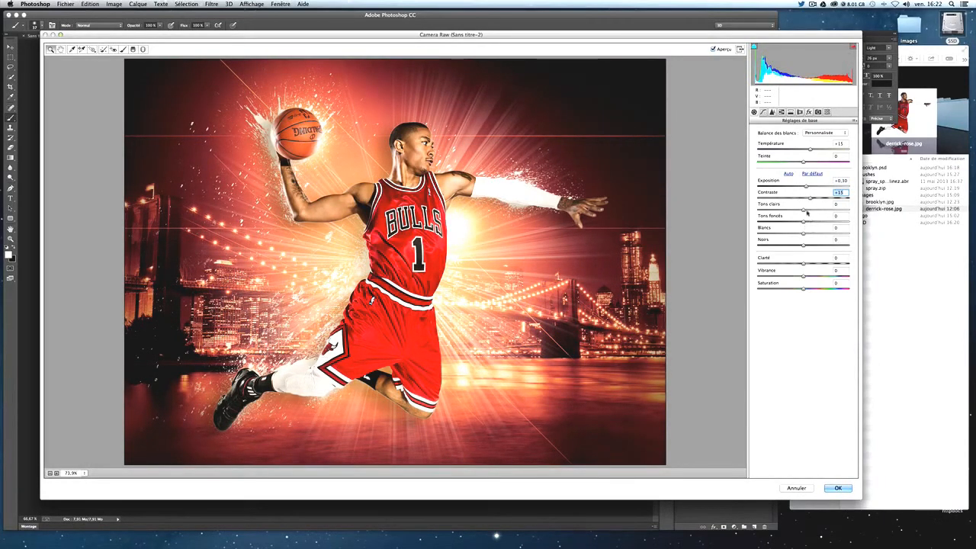
mouse_move(804, 209)
mouse_down()
mouse_move(763, 208)
mouse_move(839, 210)
mouse_move(728, 209)
mouse_move(810, 212)
mouse_move(753, 207)
mouse_move(800, 210)
mouse_move(763, 210)
mouse_move(791, 206)
mouse_up()
mouse_move(804, 223)
mouse_down()
mouse_move(750, 223)
mouse_move(843, 222)
mouse_move(775, 221)
mouse_move(804, 220)
mouse_up()
text(0)
Step: Brighten the whites to +30 and set the clarity to +20
click(774, 233)
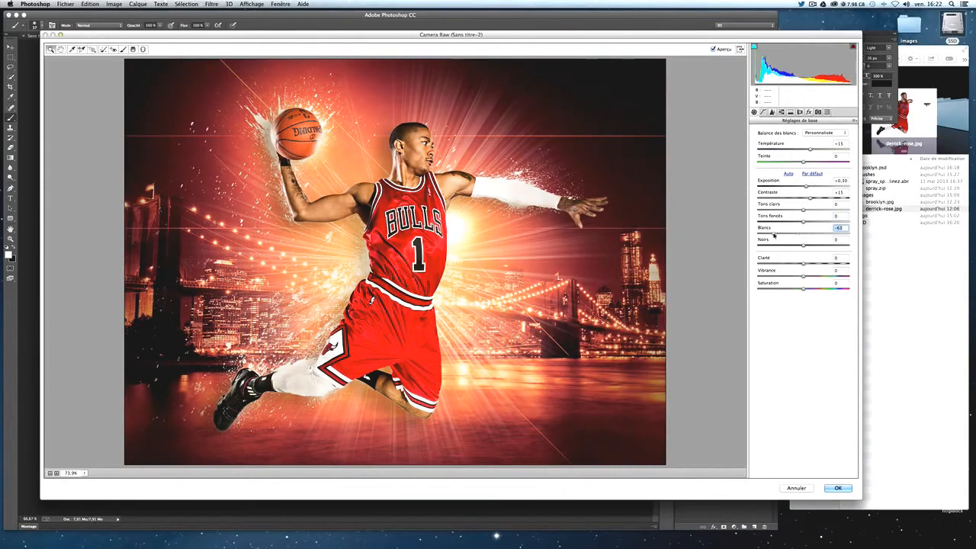
drag(774, 234, 813, 234)
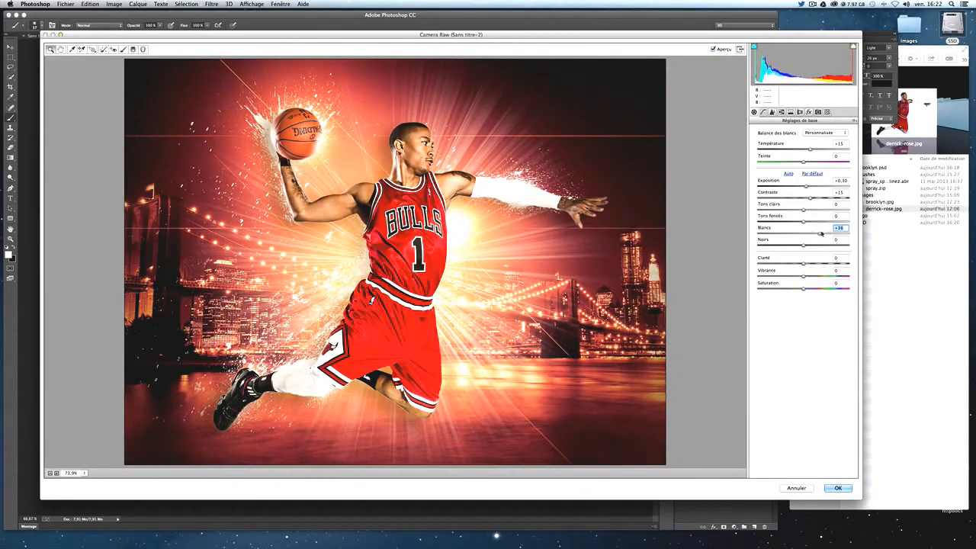
text(30)
mouse_move(804, 246)
mouse_down()
mouse_move(774, 249)
mouse_move(819, 248)
mouse_move(804, 247)
mouse_move(797, 265)
mouse_move(828, 265)
mouse_move(737, 265)
mouse_move(812, 263)
mouse_up()
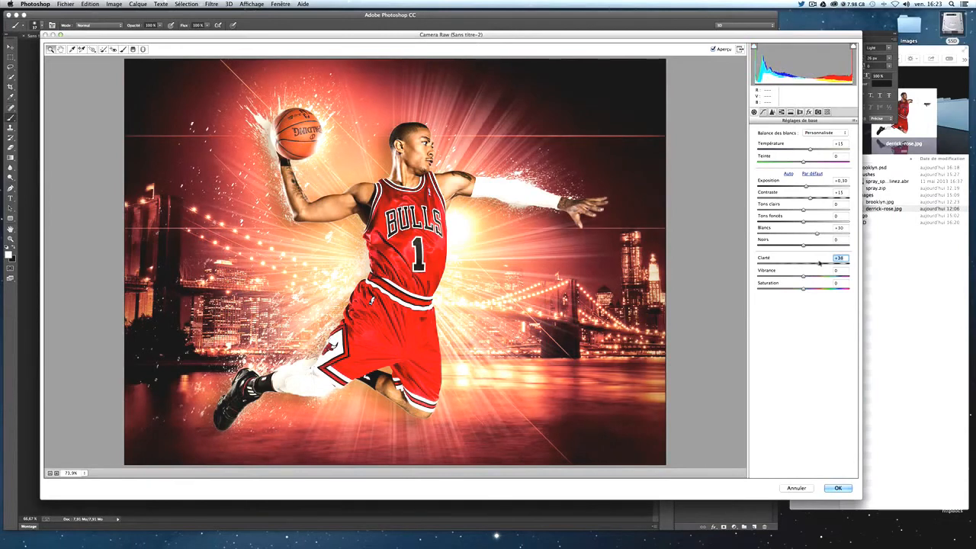
mouse_move(791, 263)
mouse_down()
mouse_move(818, 263)
mouse_move(732, 262)
mouse_move(847, 261)
mouse_move(804, 262)
mouse_up()
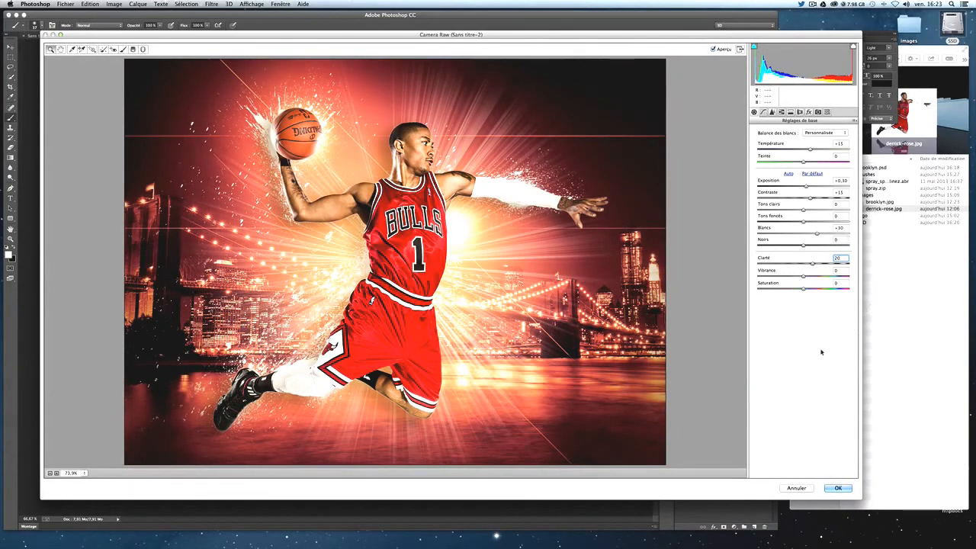
Step: Try different vibrance and saturation amounts, reset both to 0, and apply the Camera Raw filter
mouse_move(804, 277)
mouse_down()
mouse_move(779, 280)
mouse_move(800, 279)
mouse_move(799, 289)
mouse_move(778, 290)
mouse_move(799, 290)
mouse_move(801, 277)
mouse_move(785, 278)
mouse_move(795, 278)
mouse_move(793, 290)
mouse_up()
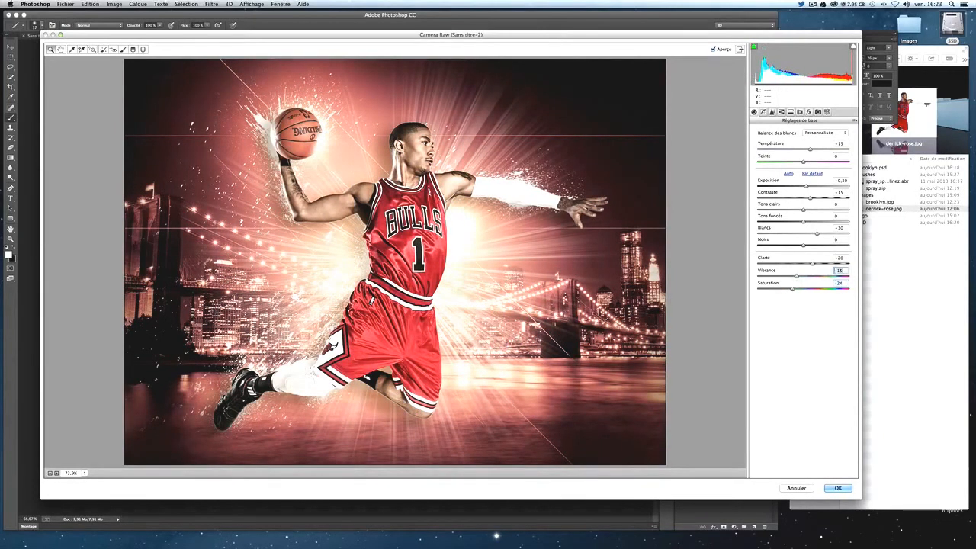
text(0)
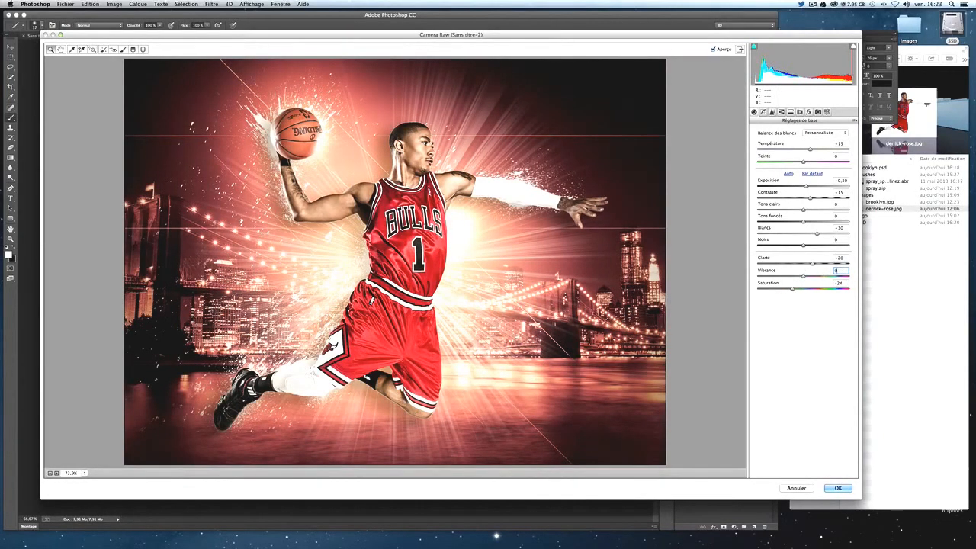
mouse_move(796, 289)
mouse_down()
mouse_move(737, 289)
mouse_move(829, 290)
mouse_move(807, 291)
mouse_up()
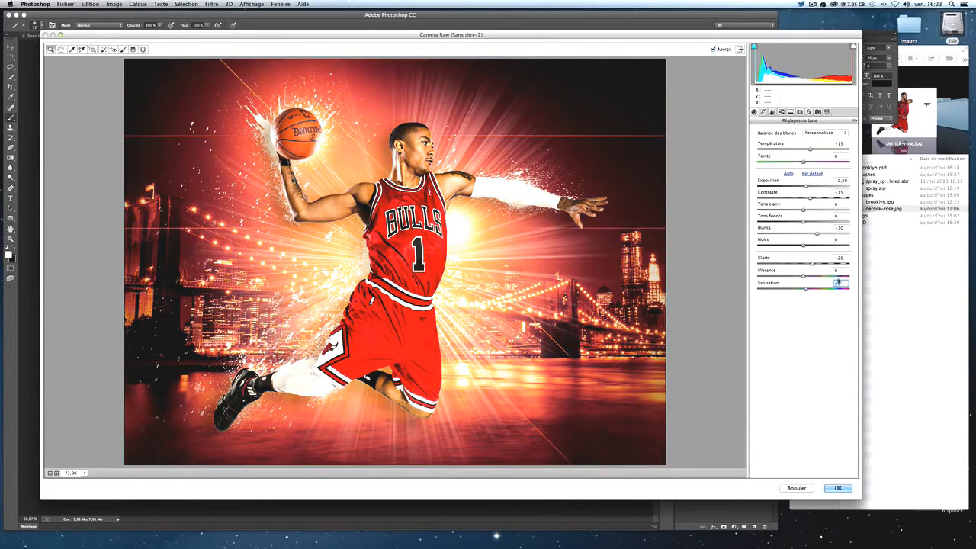
text(0)
click(838, 488)
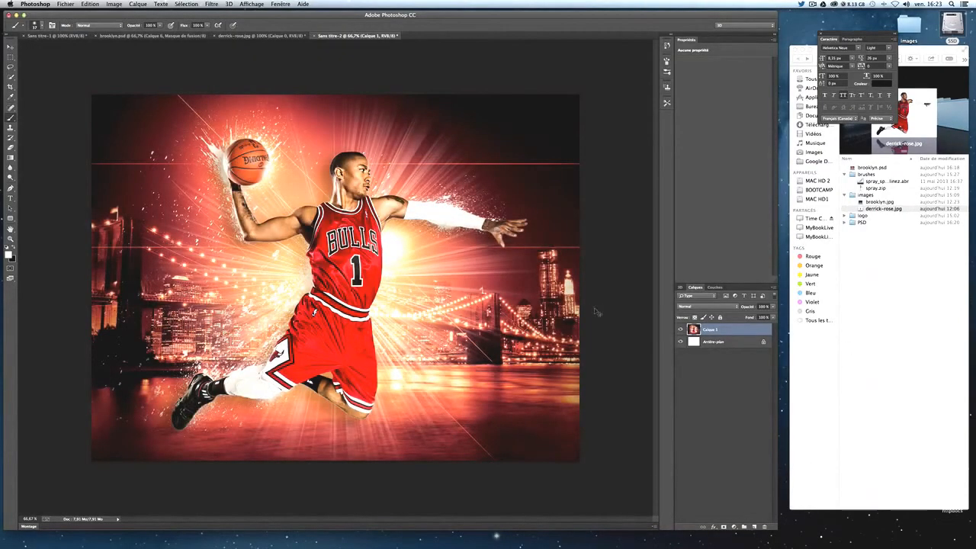
Step: Compare the image before and after the Camera Raw grading by repeatedly undoing and redoing it
key(super+z)
key(super+z)
key(super+z)
key(super+z)
key(super+z)
key(super+z)
key(super+z)
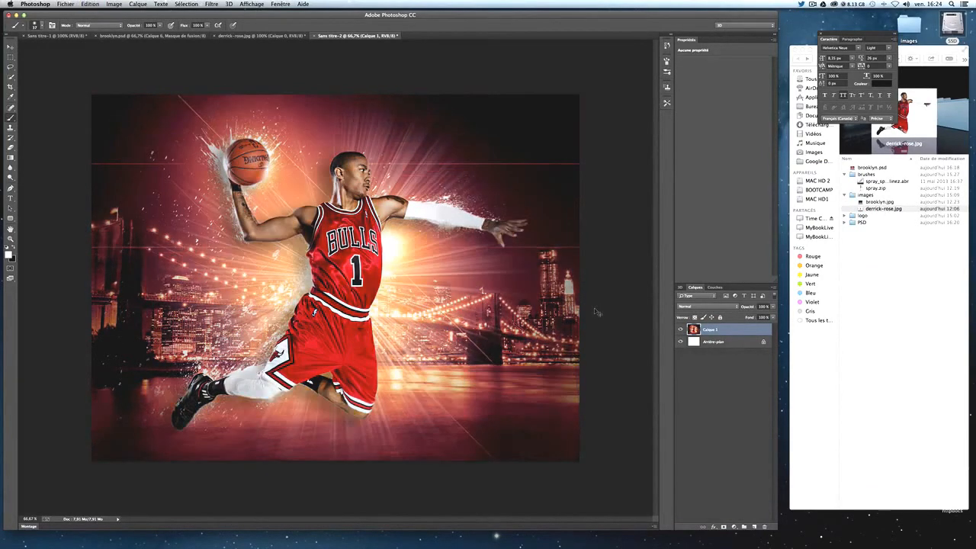
key(super+z)
key(super+z)
key(super+z)
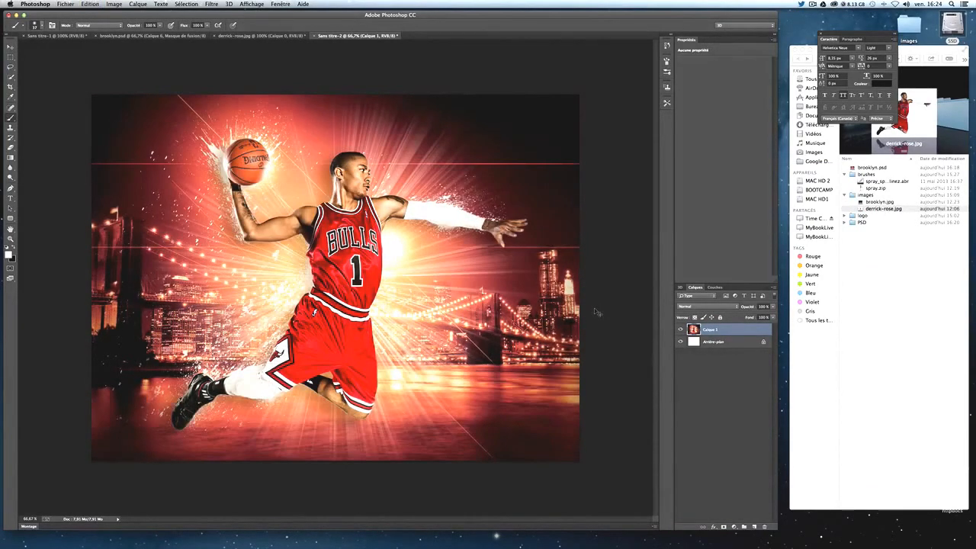
key(super+z)
key(super+z)
Step: Add a gradient fill layer above the image, fading from black to transparent with both colour stops set to black (000000)
click(736, 528)
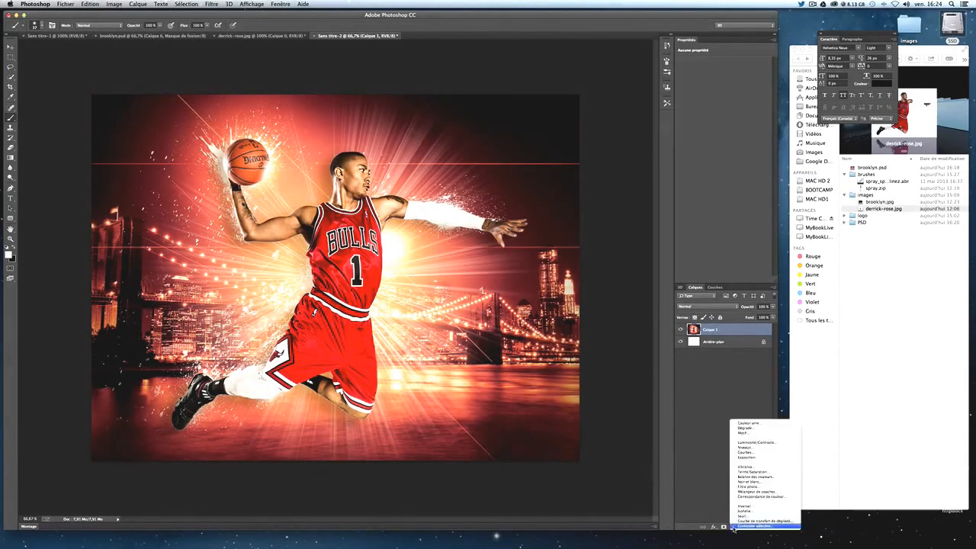
click(746, 428)
click(630, 243)
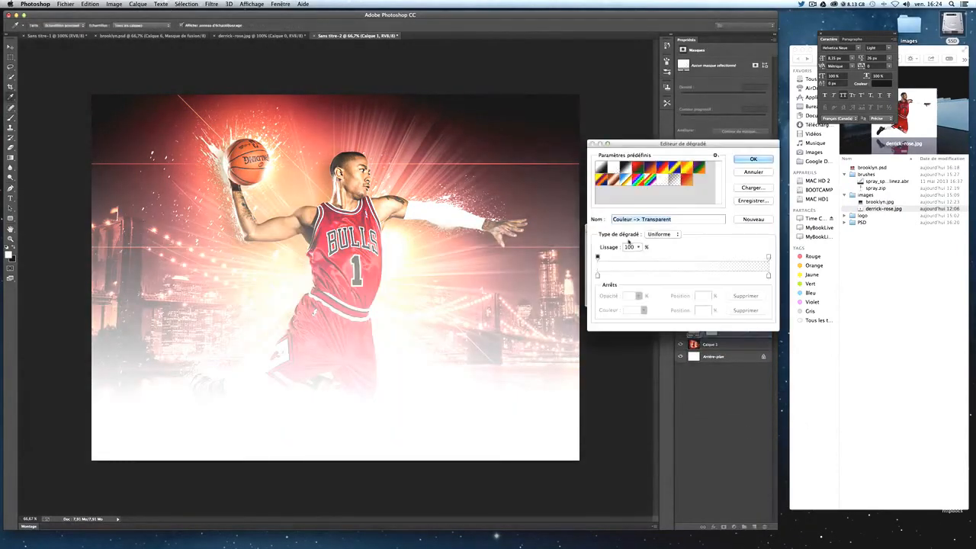
click(598, 275)
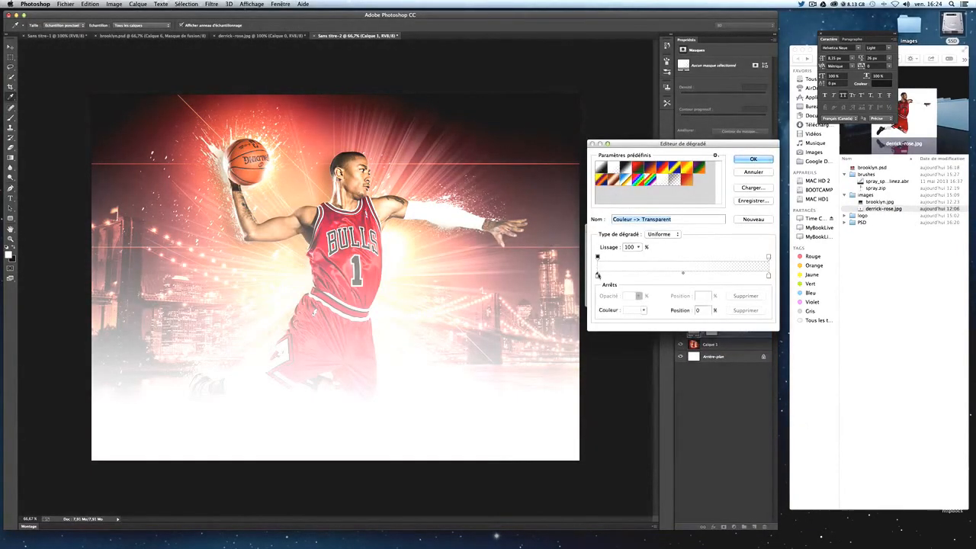
double_click(598, 275)
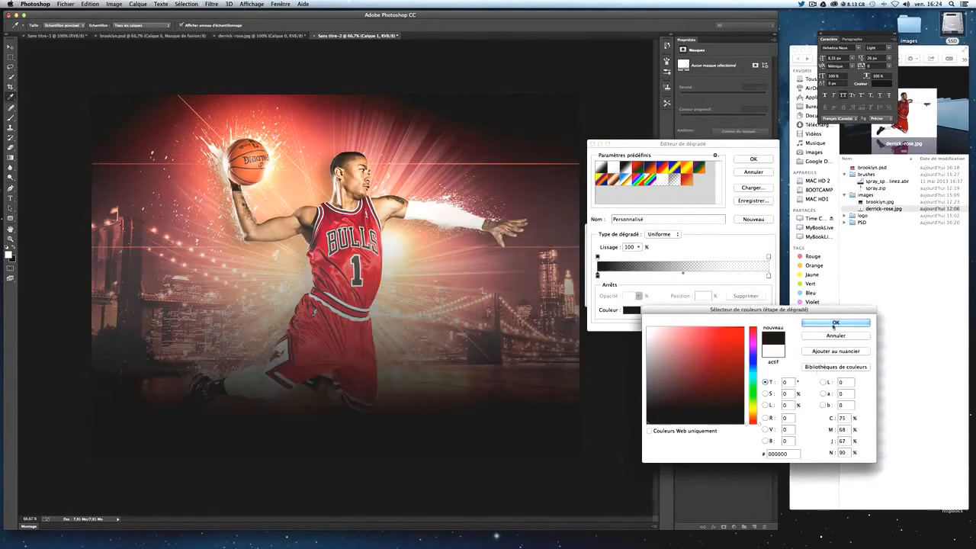
click(836, 323)
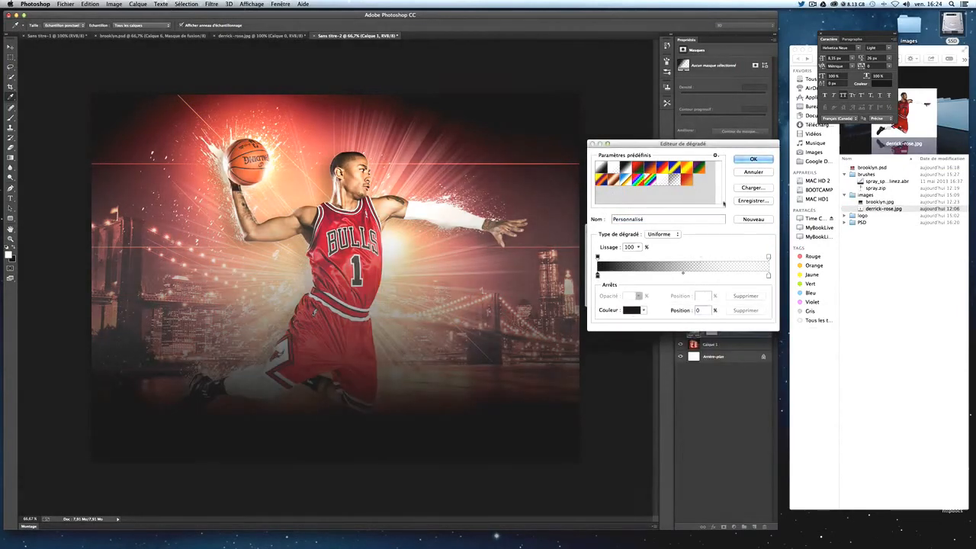
click(750, 161)
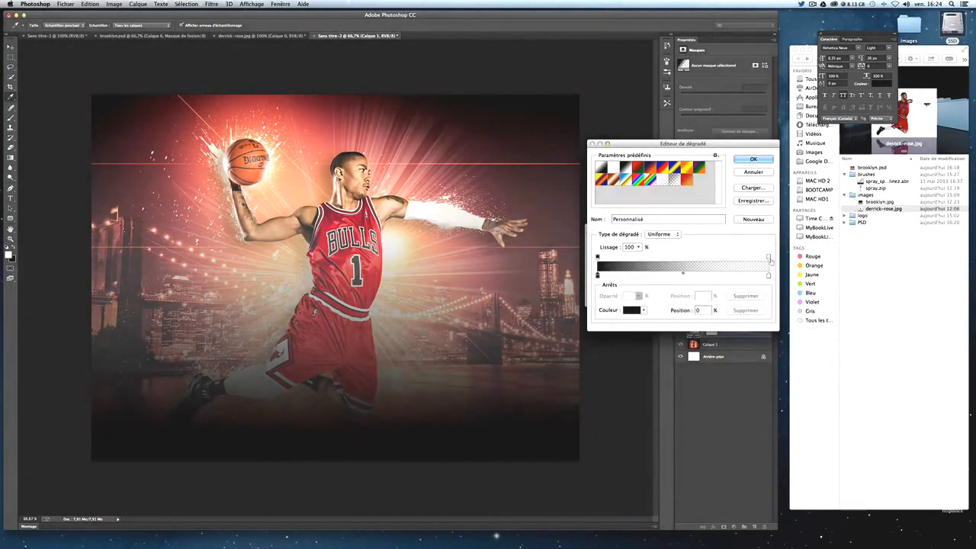
double_click(768, 276)
click(647, 424)
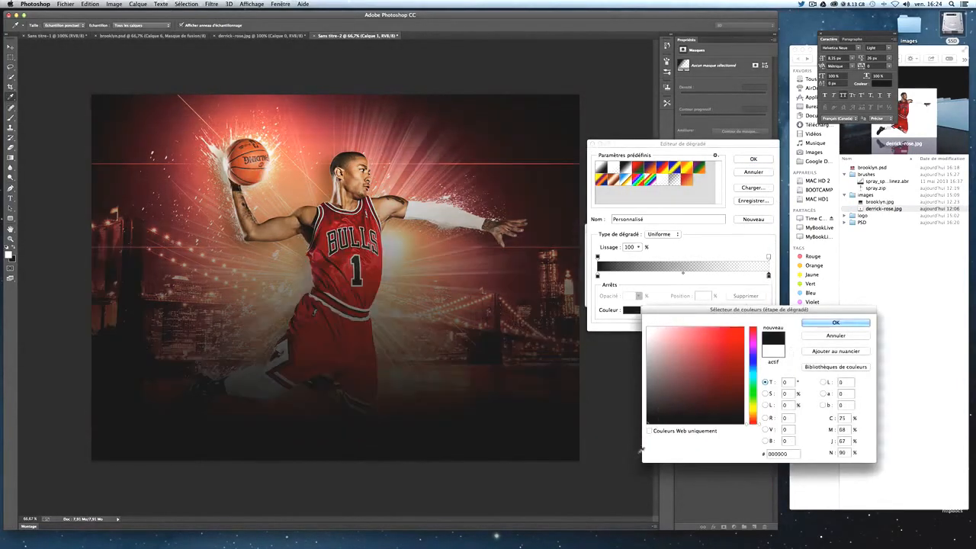
click(845, 324)
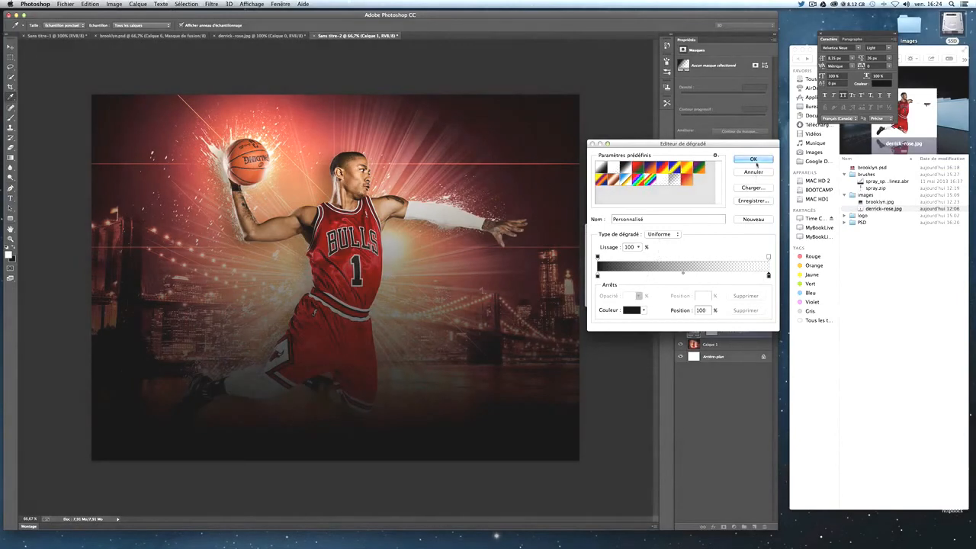
click(755, 162)
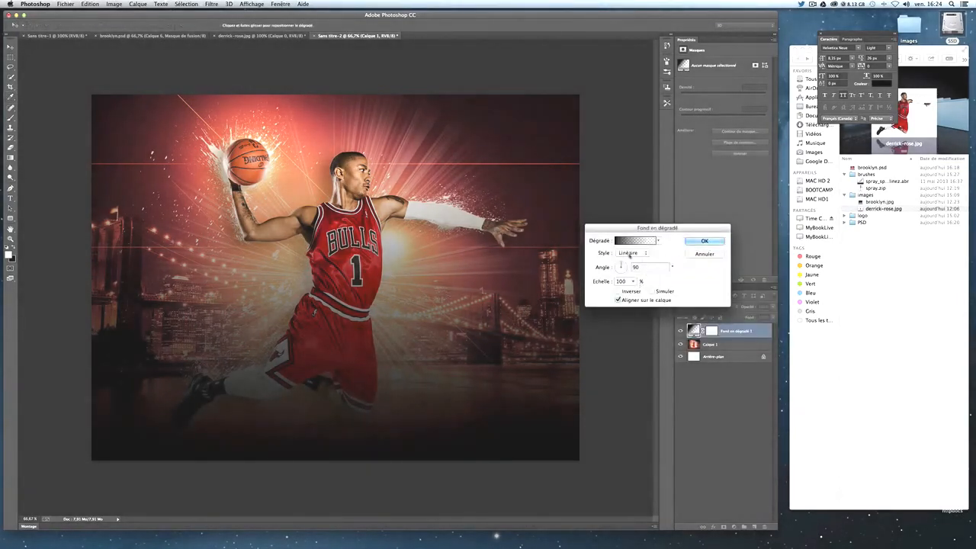
Step: Make the gradient fill a reversed radial at angle 0, enlarge its scale to about 331%, and confirm it
click(631, 253)
click(626, 260)
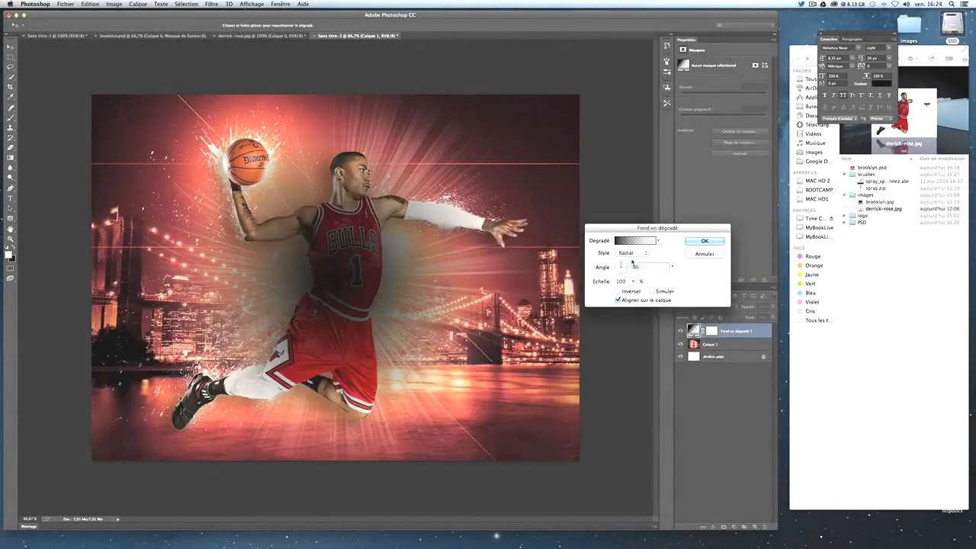
click(619, 292)
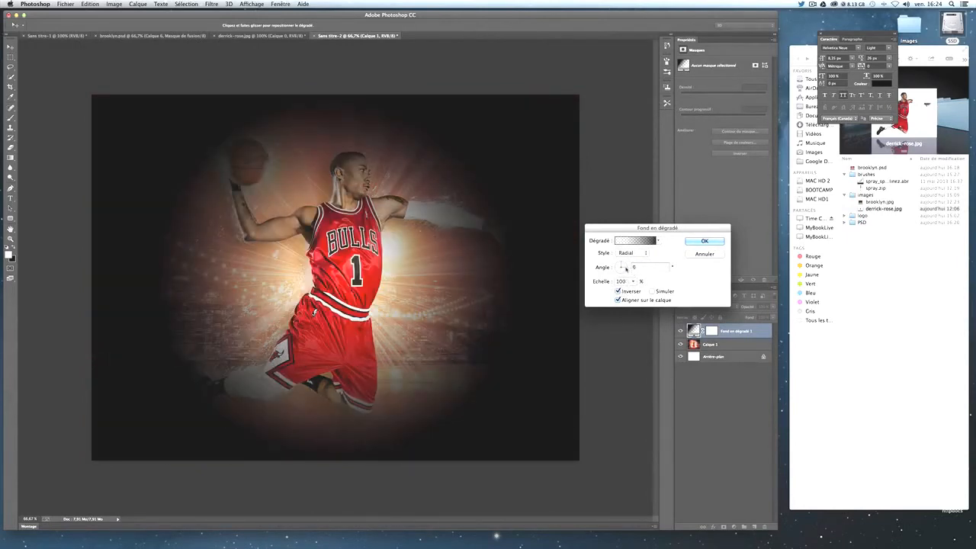
click(626, 268)
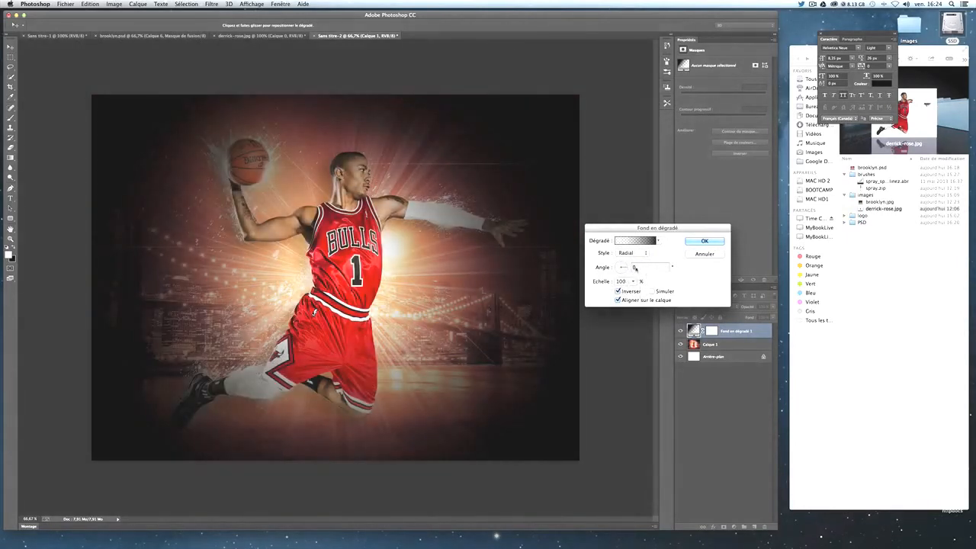
click(633, 282)
drag(634, 286, 644, 291)
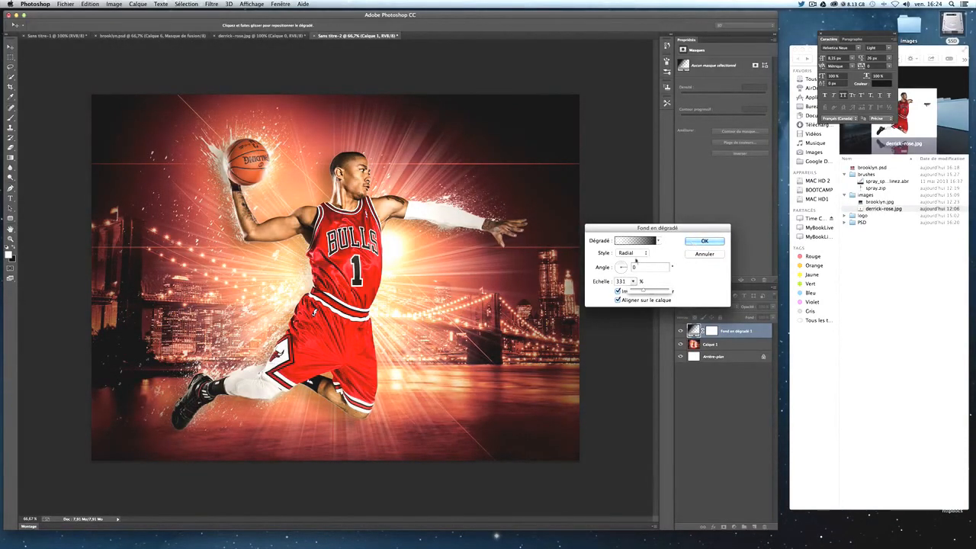
drag(625, 266, 635, 290)
click(633, 281)
key(Return)
key(Return)
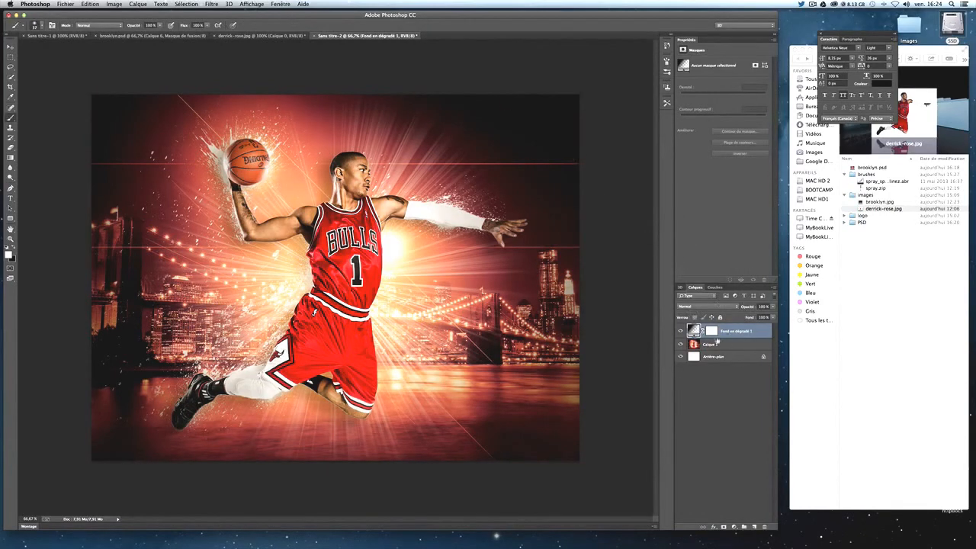
Step: Compare the poster with and without the radial gradient vignette by toggling the gradient layer's visibility
click(679, 332)
click(679, 332)
click(679, 333)
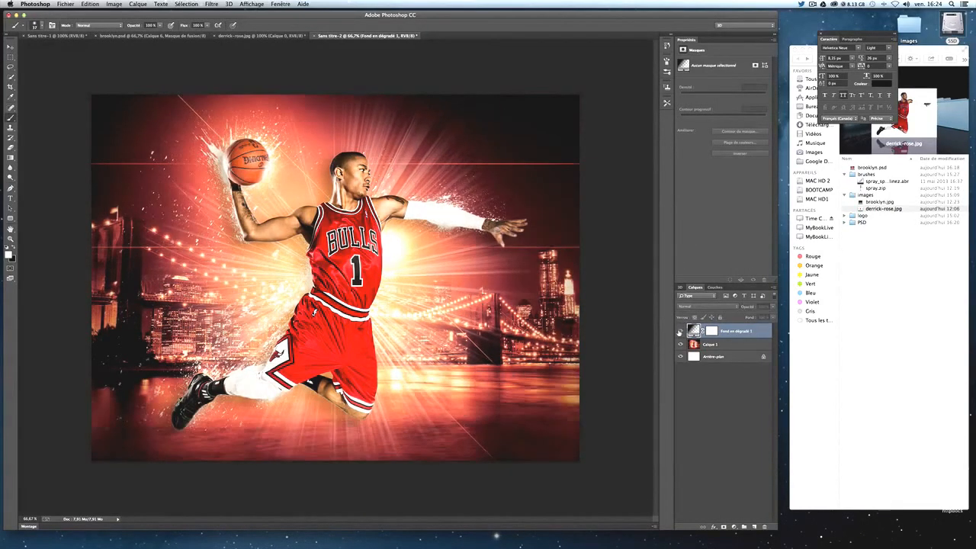
click(679, 332)
click(680, 333)
click(679, 332)
click(680, 333)
click(680, 332)
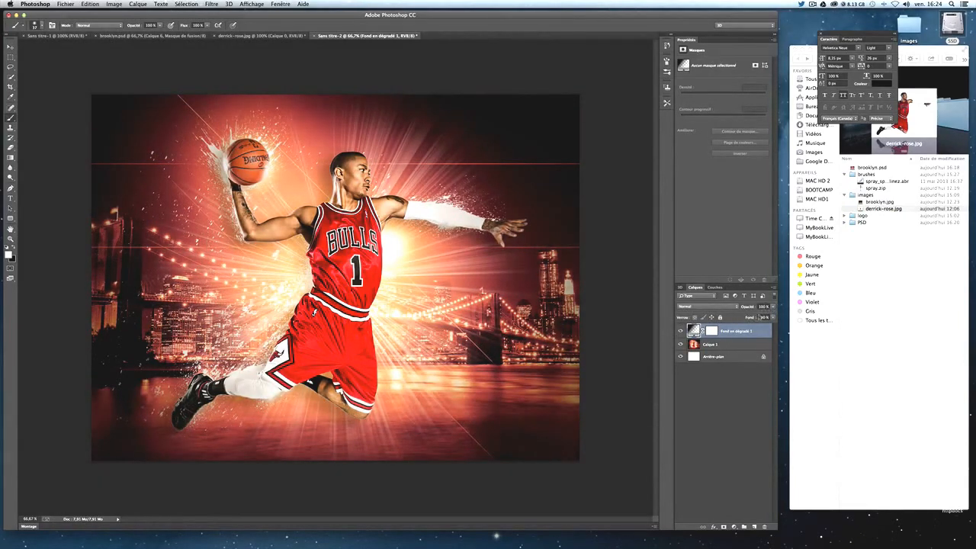
Step: Reduce the gradient fill layer's opacity to 75% and activate the Move tool
text(21)
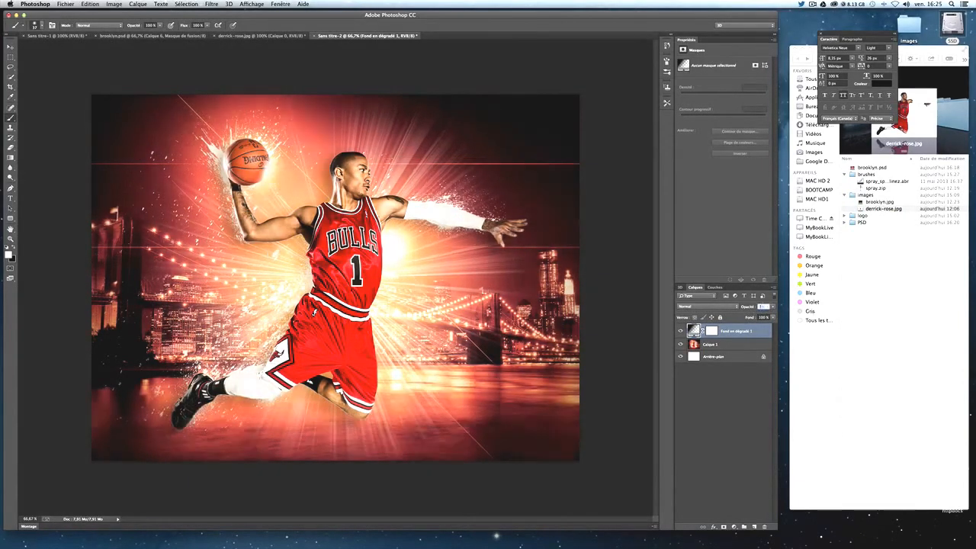
click(9, 46)
Step: Place Chicago_Bulls.png from the Finder's logo folder into the poster, over the water and skyline to the right of the player's legs
click(883, 208)
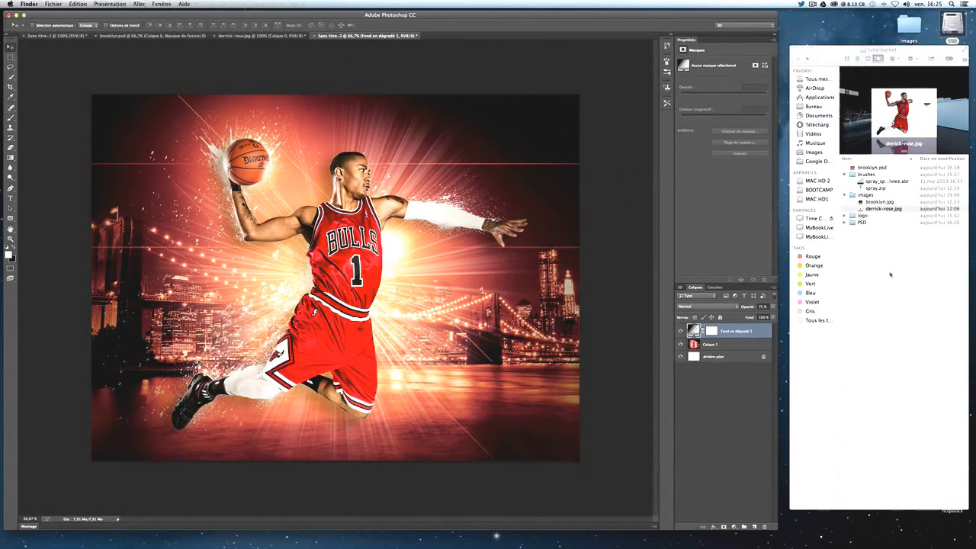
click(845, 216)
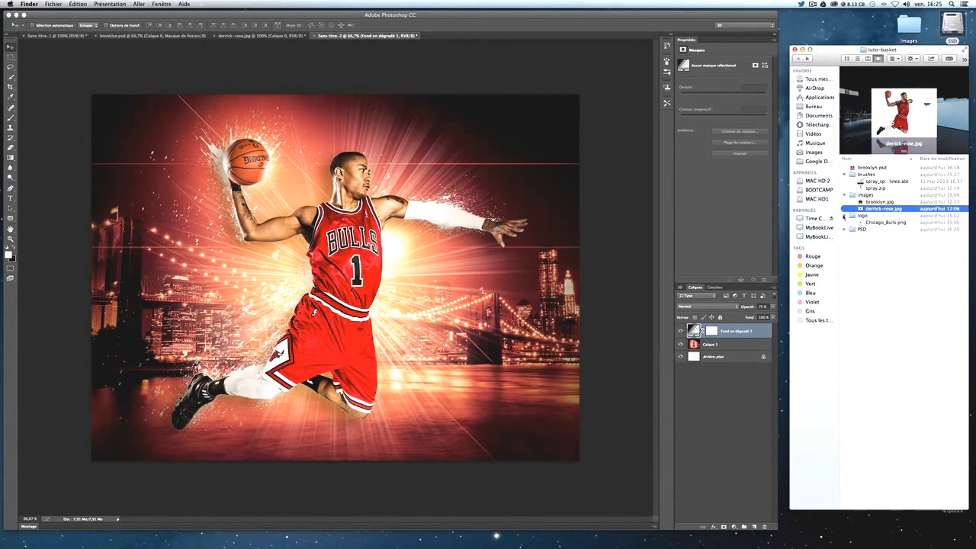
click(883, 222)
click(848, 217)
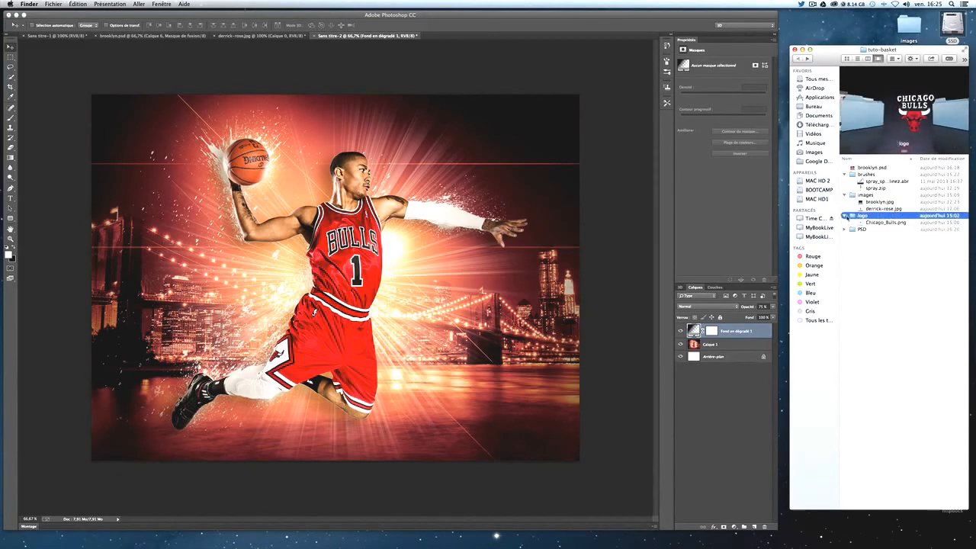
double_click(847, 217)
click(799, 58)
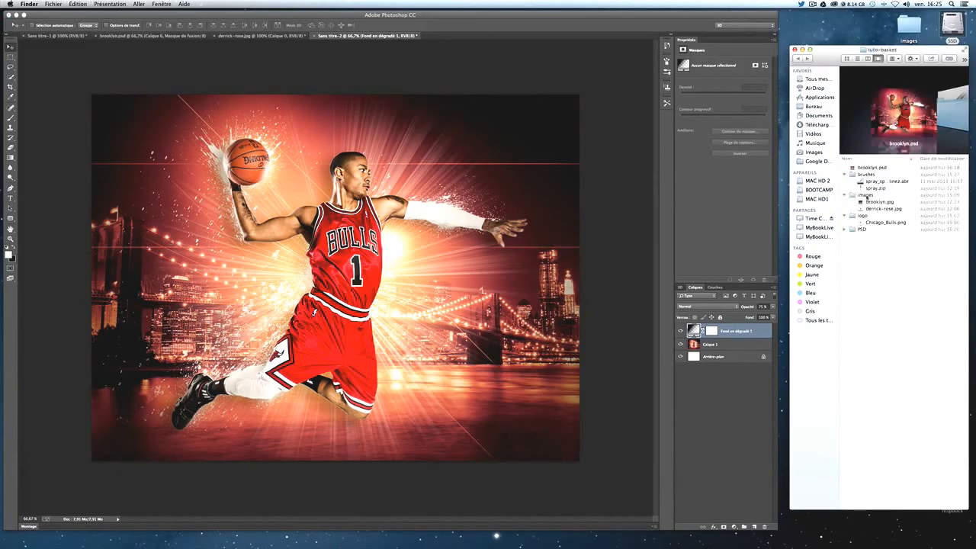
click(883, 223)
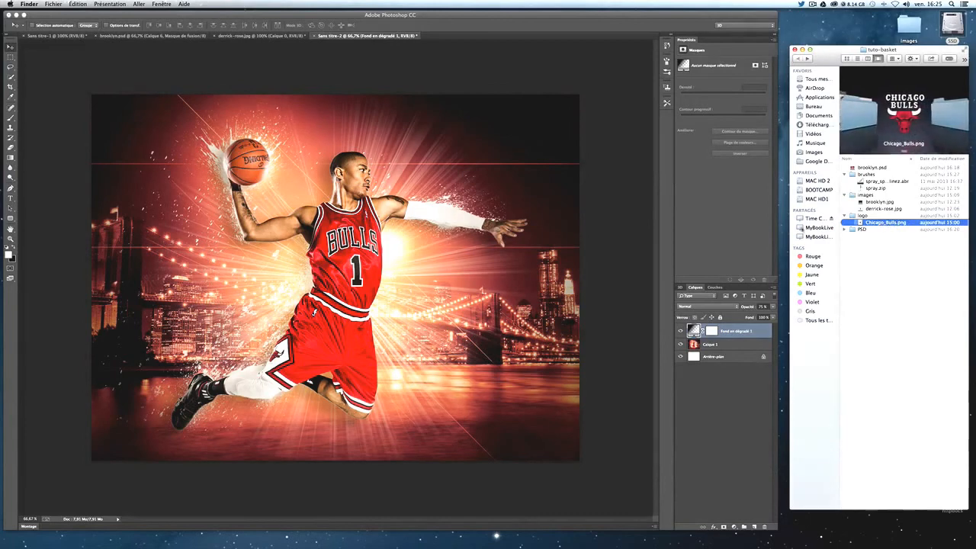
drag(883, 222, 461, 317)
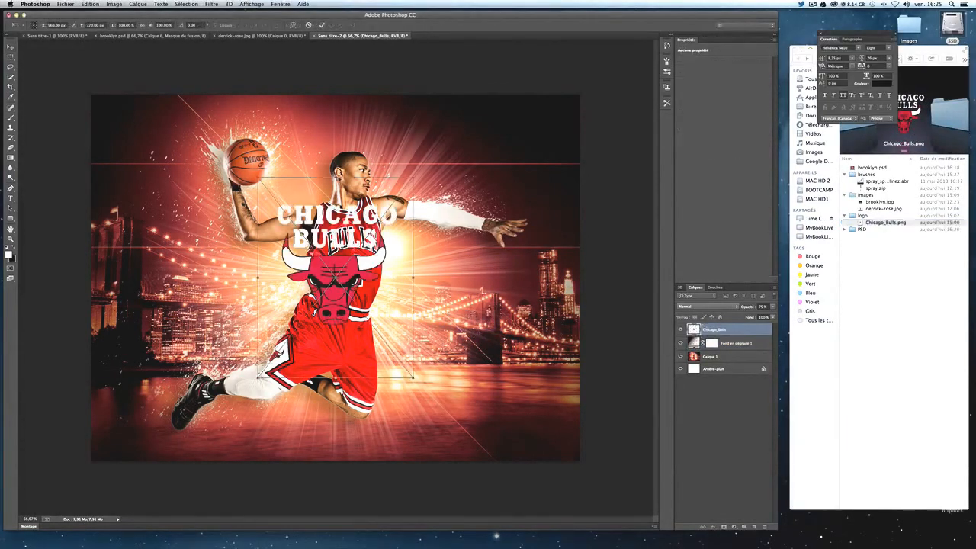
drag(335, 278, 496, 350)
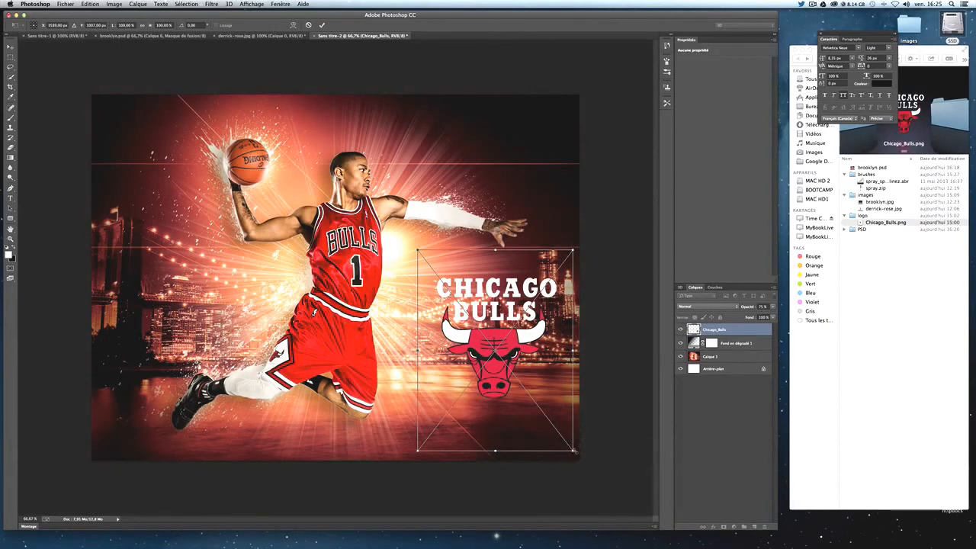
key(Return)
Step: Scale the Chicago Bulls logo down to about 77% and position it over the water beside the player's knees
drag(522, 384, 508, 408)
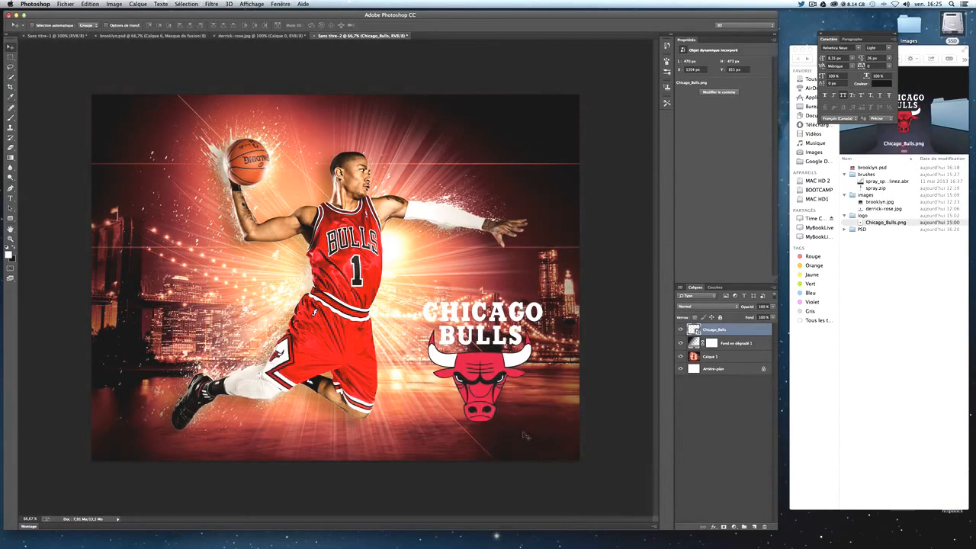
key(super+t)
drag(559, 273, 523, 320)
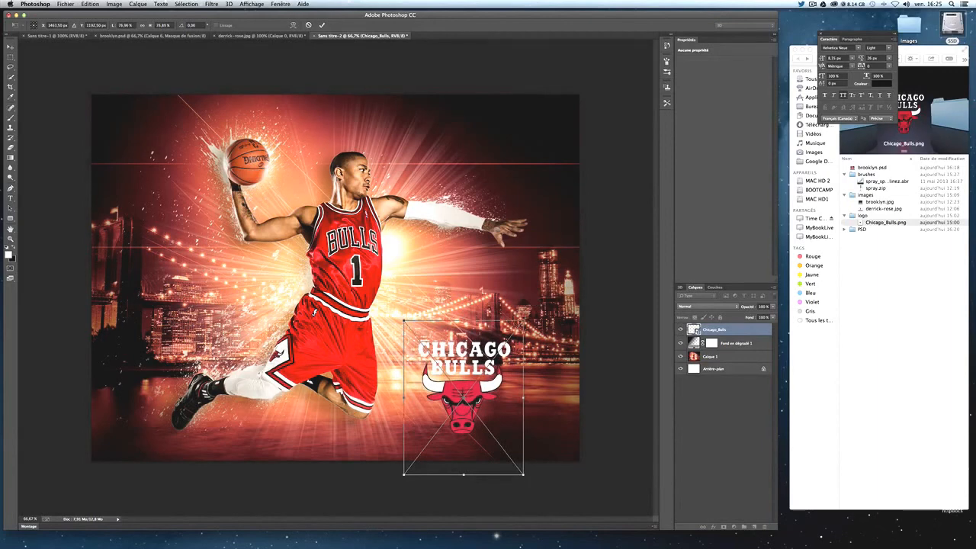
key(Return)
drag(508, 369, 523, 352)
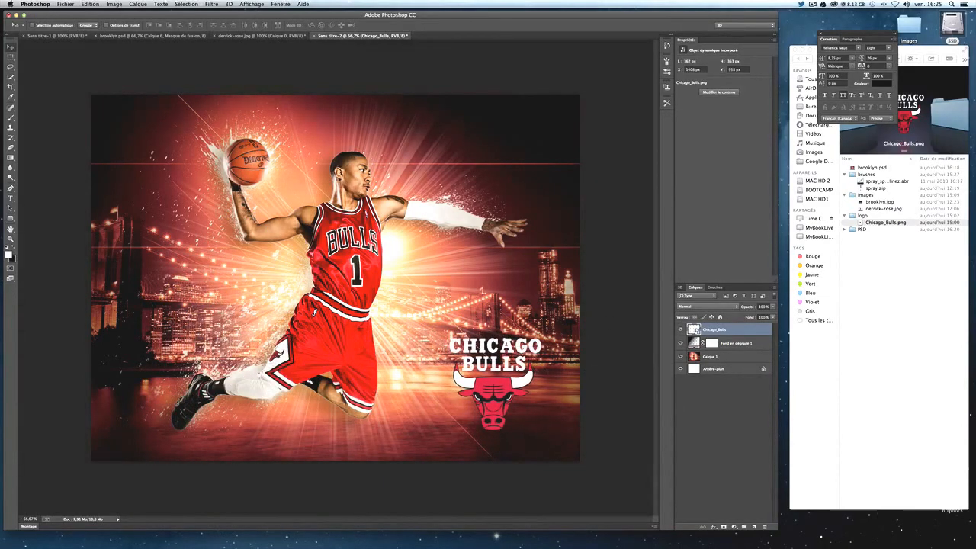
drag(546, 309, 525, 309)
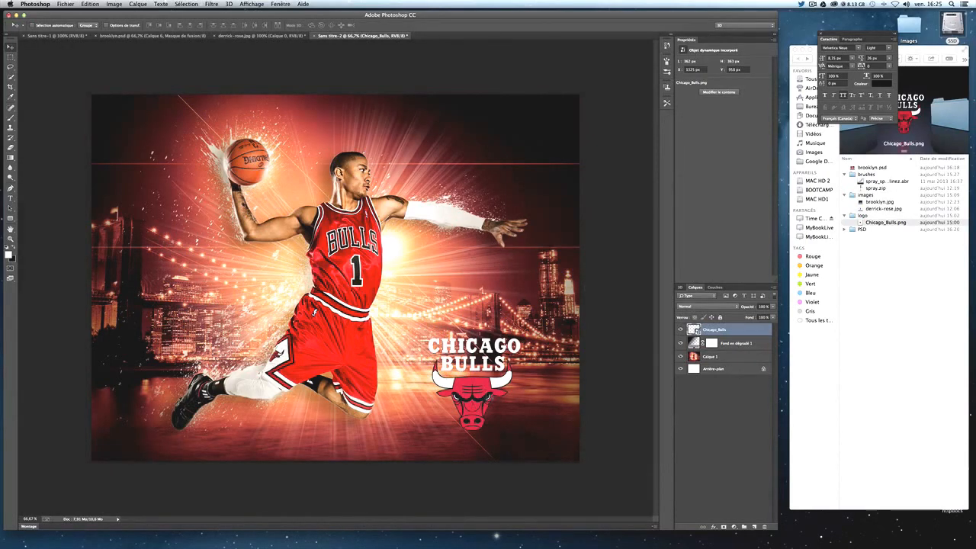
Step: Shrink the Chicago Bulls logo further to about 257 px wide and fine-tune its position below the bridge, beside the player's knees
key(super+t)
drag(533, 469, 238, 433)
key(Return)
drag(218, 381, 495, 381)
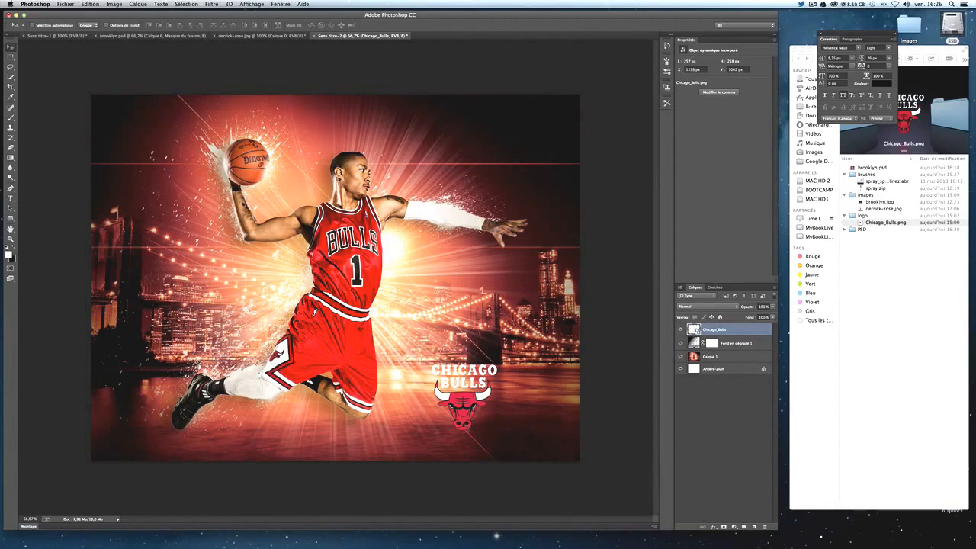
drag(467, 421, 468, 408)
key(Down)
key(Down)
key(Down)
key(Down)
key(Down)
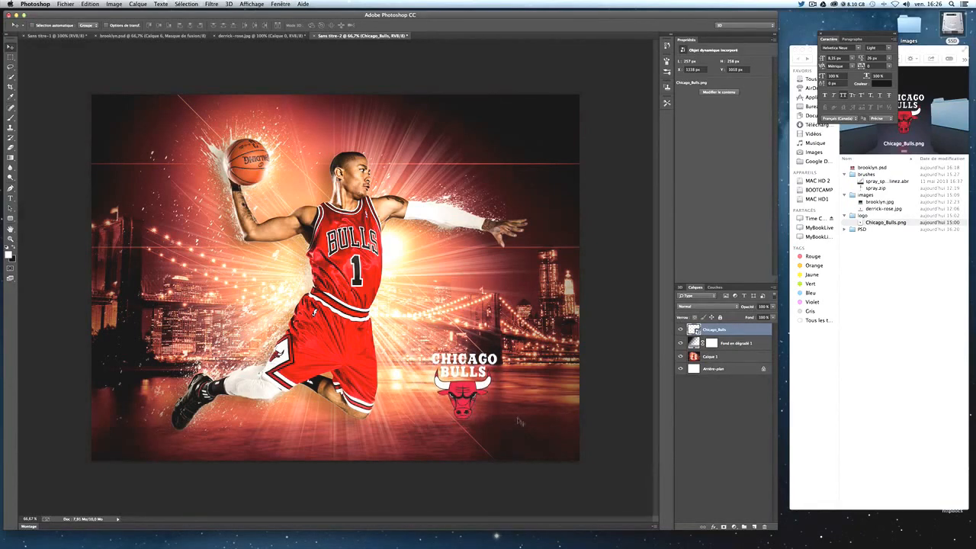
Step: Add a drop shadow to the Chicago_Bulls layer with 60% opacity, 0 px distance and 25 px size
double_click(739, 330)
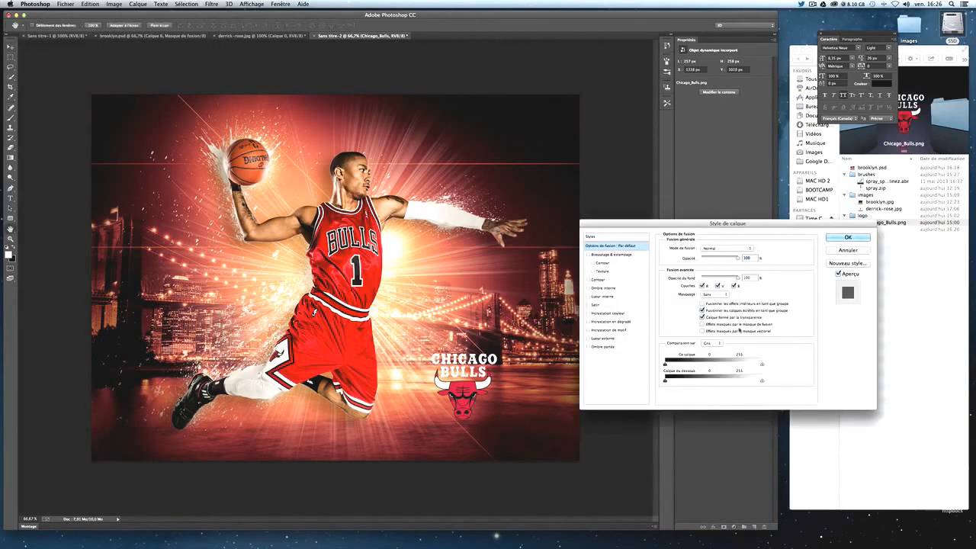
drag(649, 221, 700, 69)
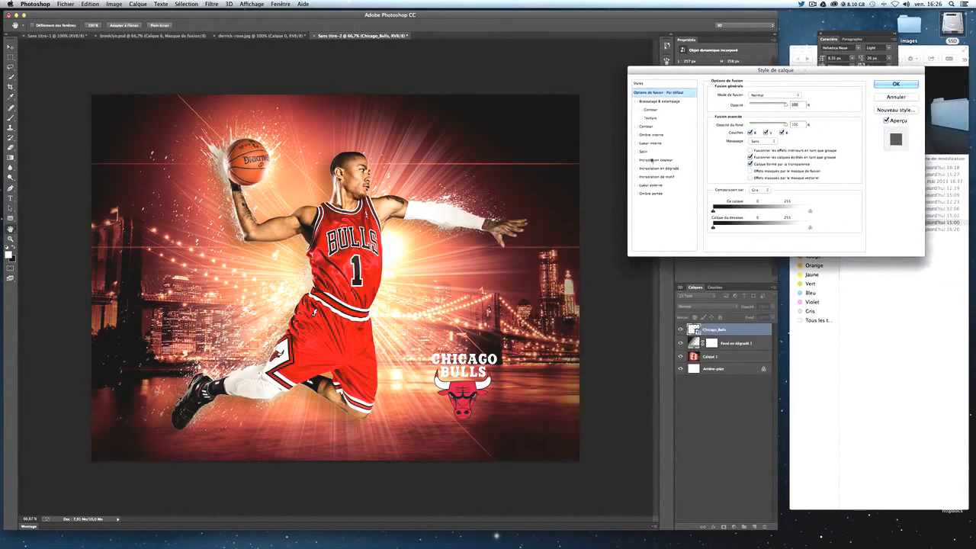
click(651, 194)
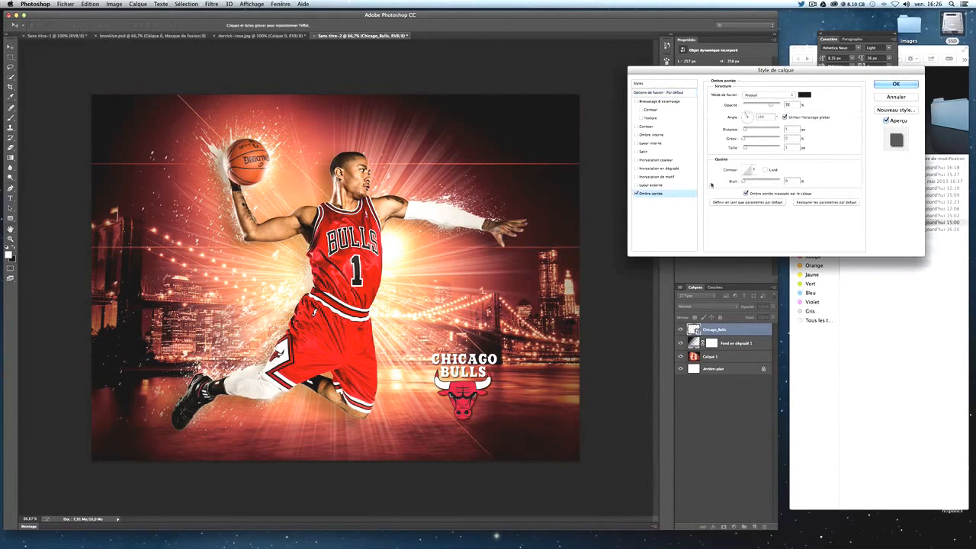
drag(744, 149, 740, 130)
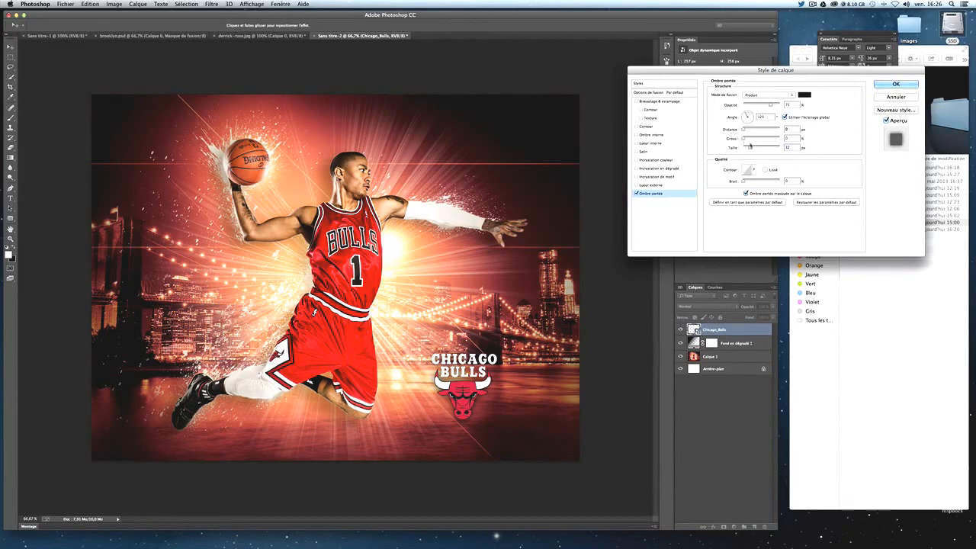
drag(750, 148, 749, 148)
click(762, 105)
drag(762, 106, 765, 106)
text(60)
drag(748, 147, 748, 148)
text(25)
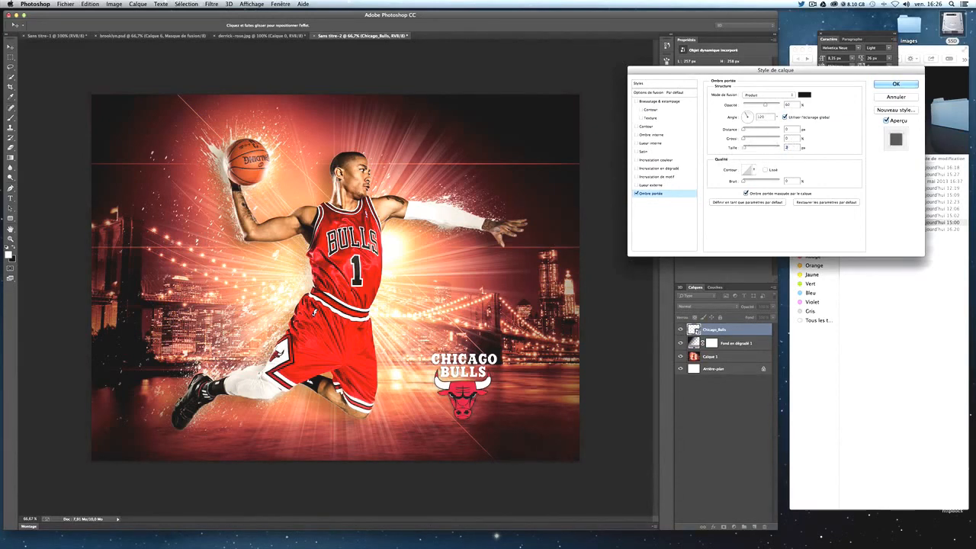
key(Return)
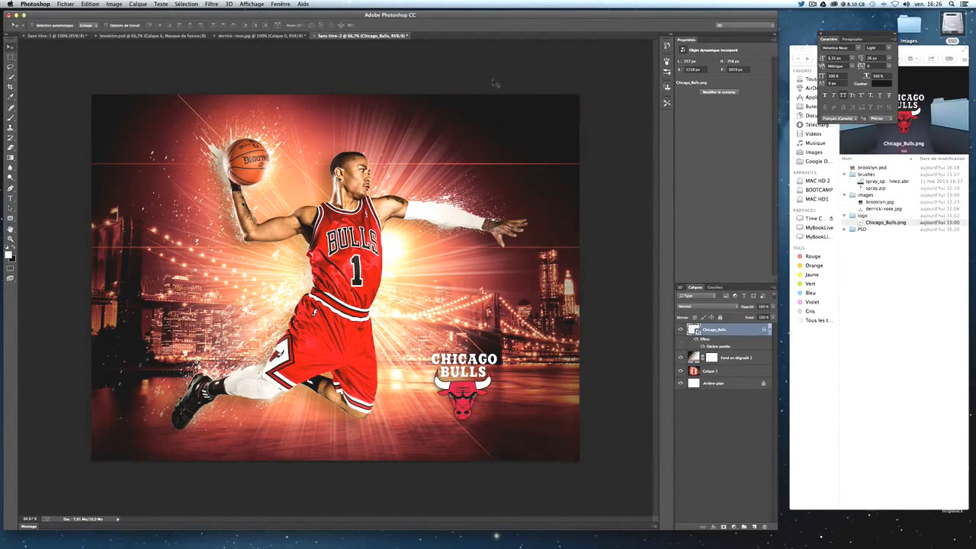